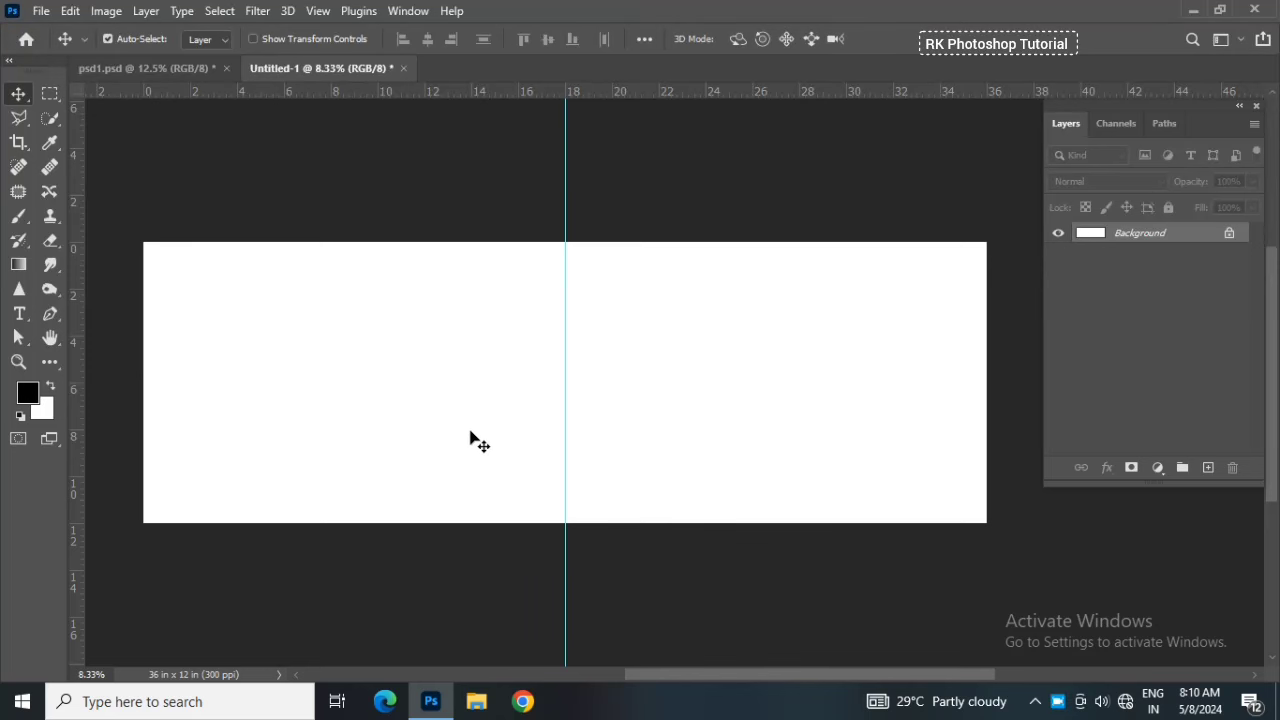
Draw a large white Rectangle 1 shape spanning the spread's middle across the centre guide
key("ctrl+plus")
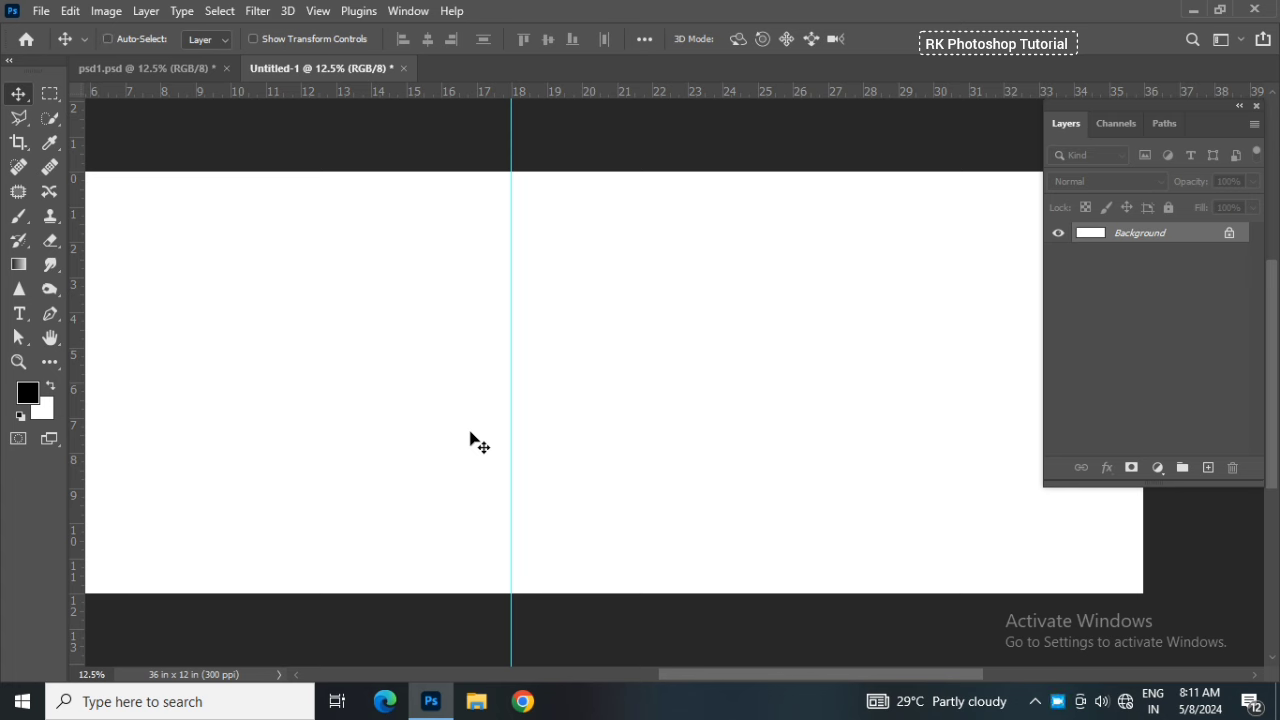
key("ctrl+minus")
left_click(50, 361)
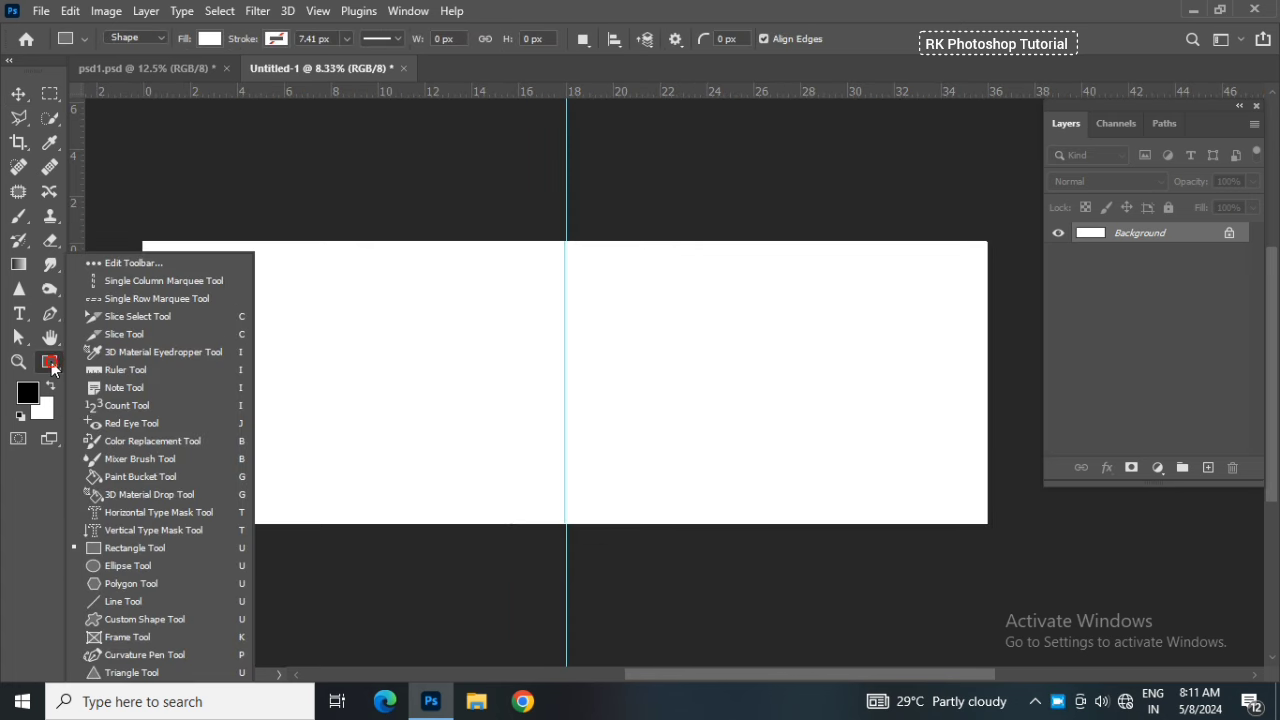
left_click(144, 547)
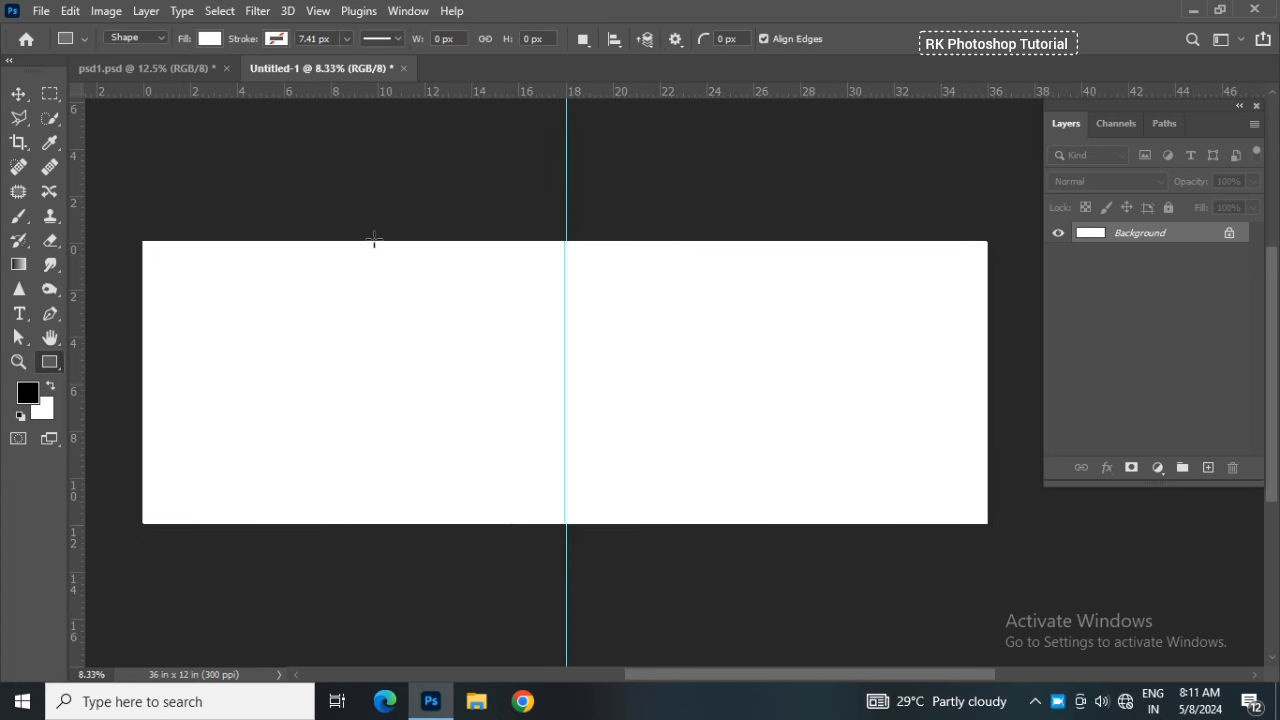
left_click_drag(372, 222, 759, 530)
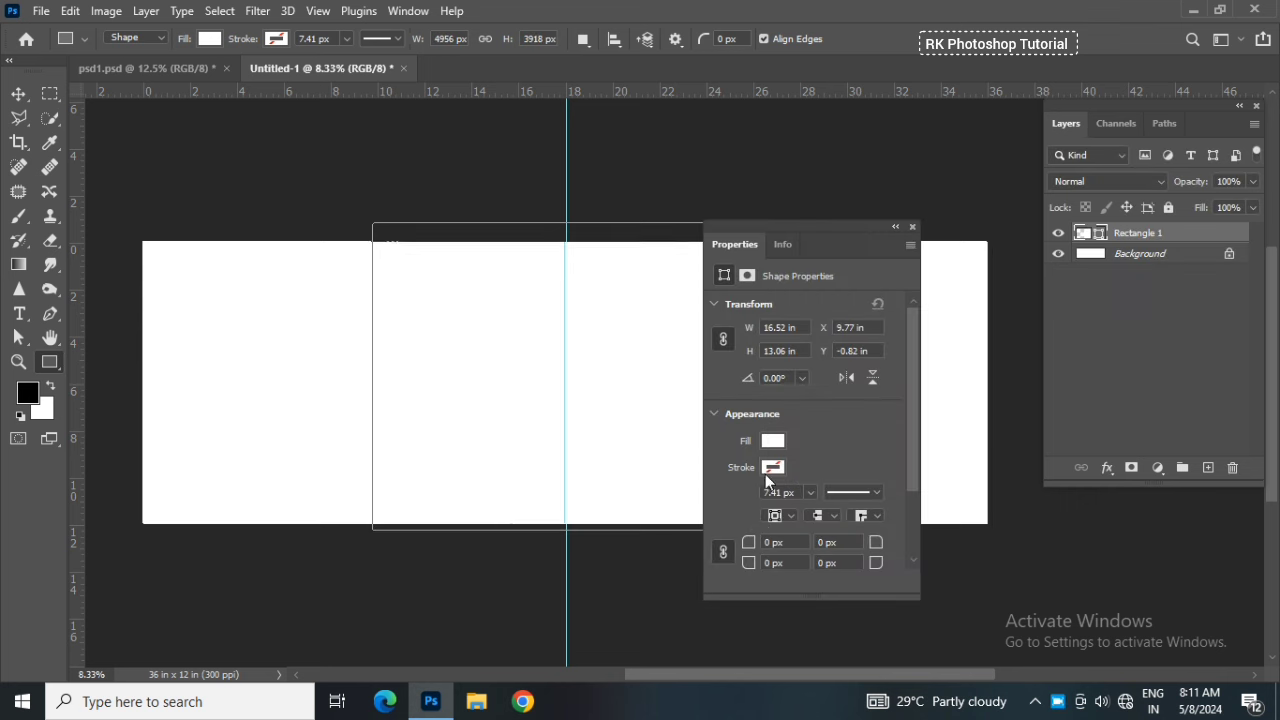
left_click(912, 227)
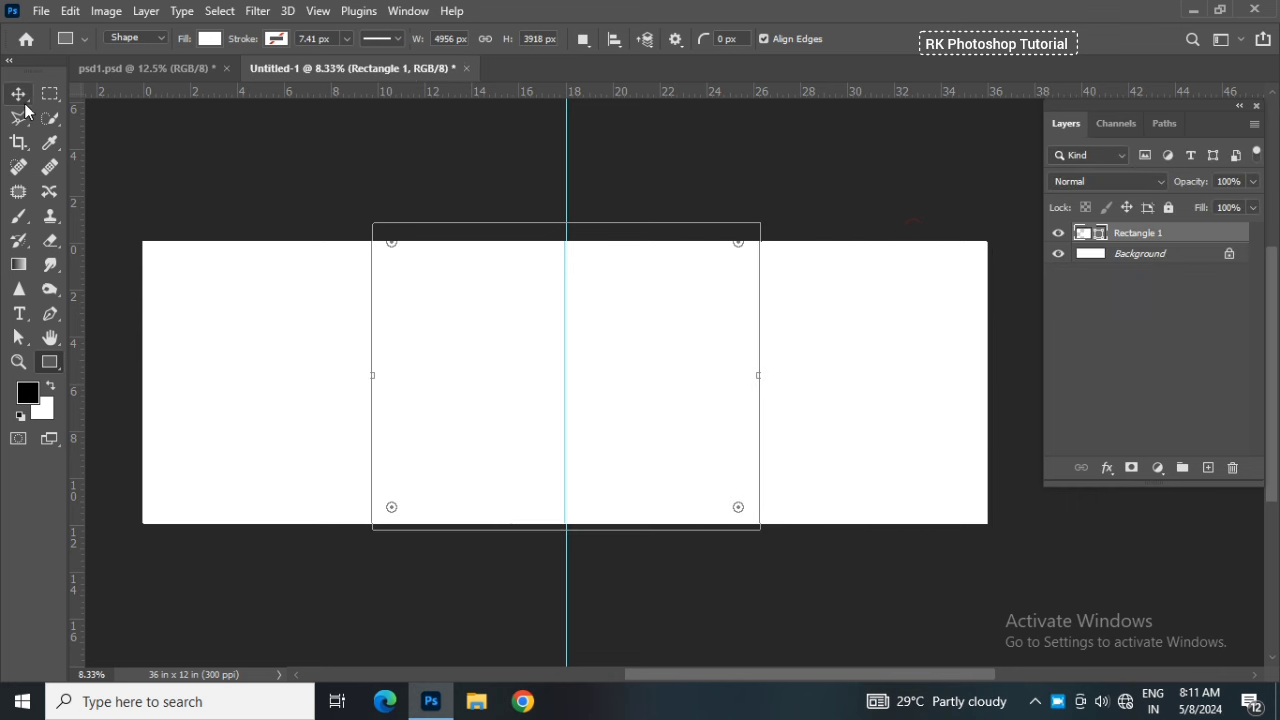
Fill Rectangle 1 with near-black #070606
key("v")
double_click(1105, 235)
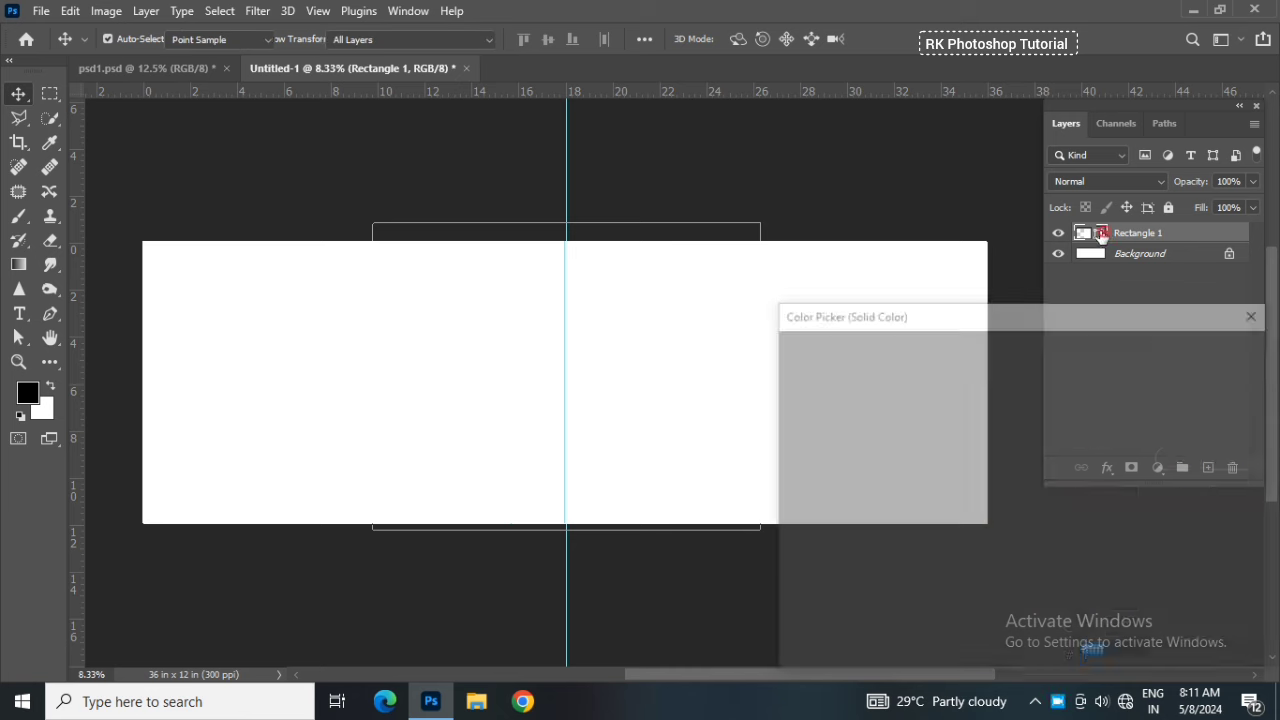
left_click_drag(977, 463, 812, 589)
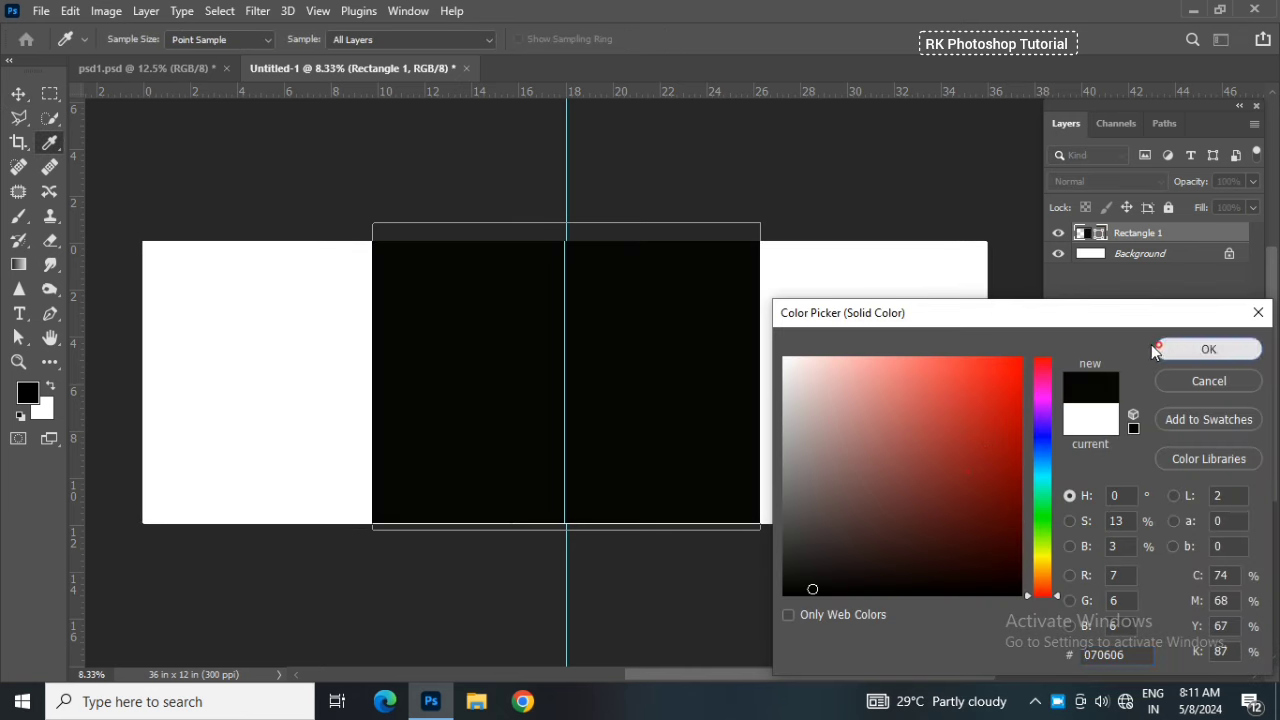
left_click(1165, 349)
Nudge the black rectangle right and widen its right edge to about the 27-inch mark
scroll(677, 453, "up", 1)
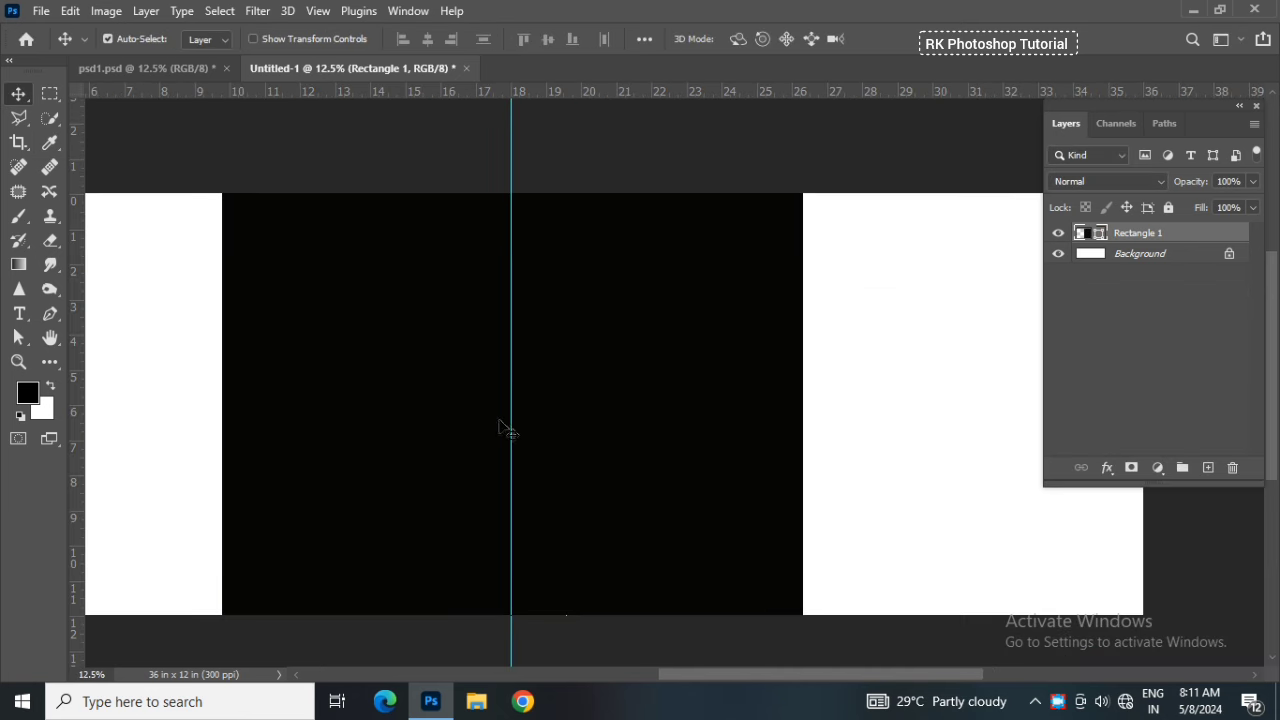
left_click_drag(398, 412, 609, 391)
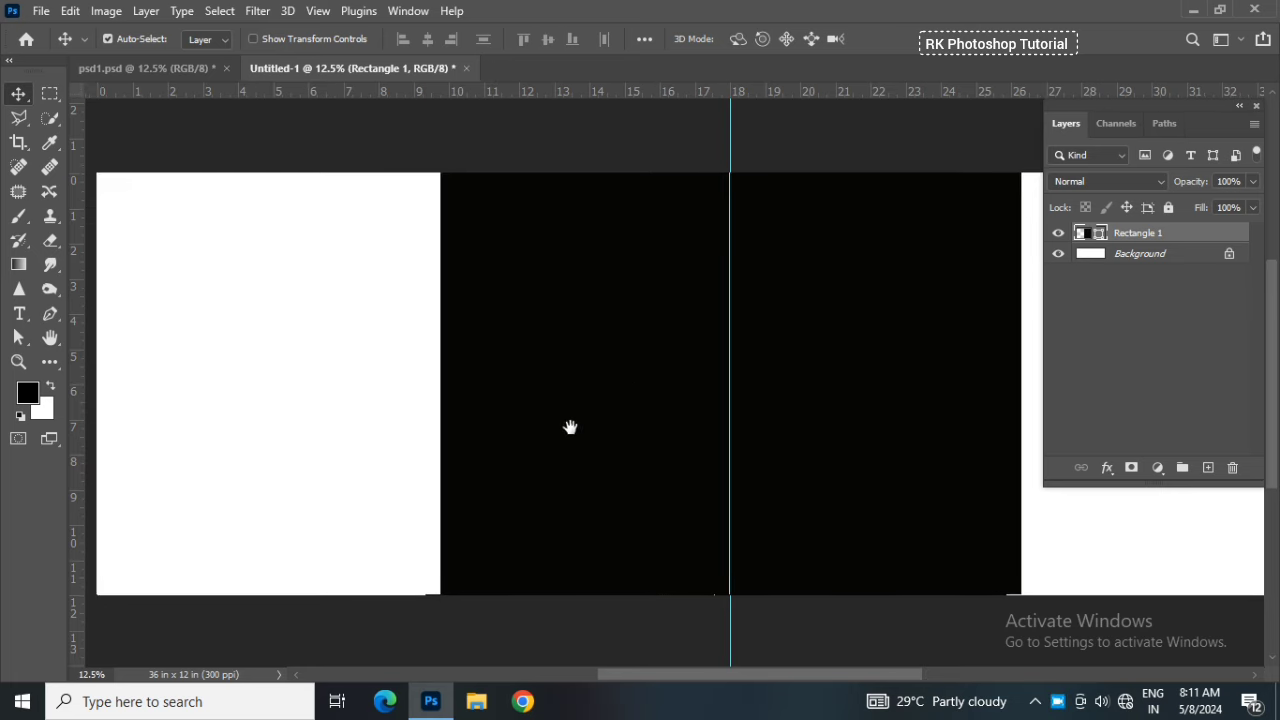
mouse_move(557, 440)
left_mouse_down()
mouse_move(572, 446)
mouse_move(411, 437)
left_mouse_up()
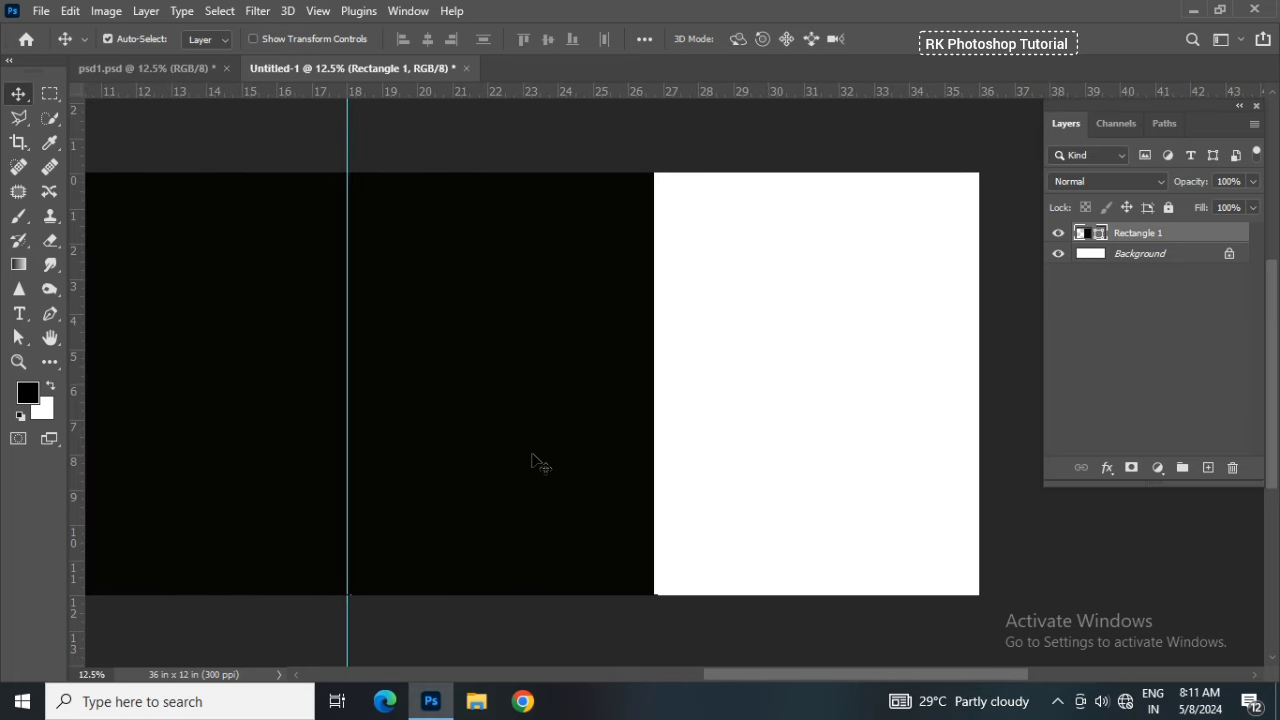
key("ctrl+t")
left_click_drag(652, 375, 674, 373)
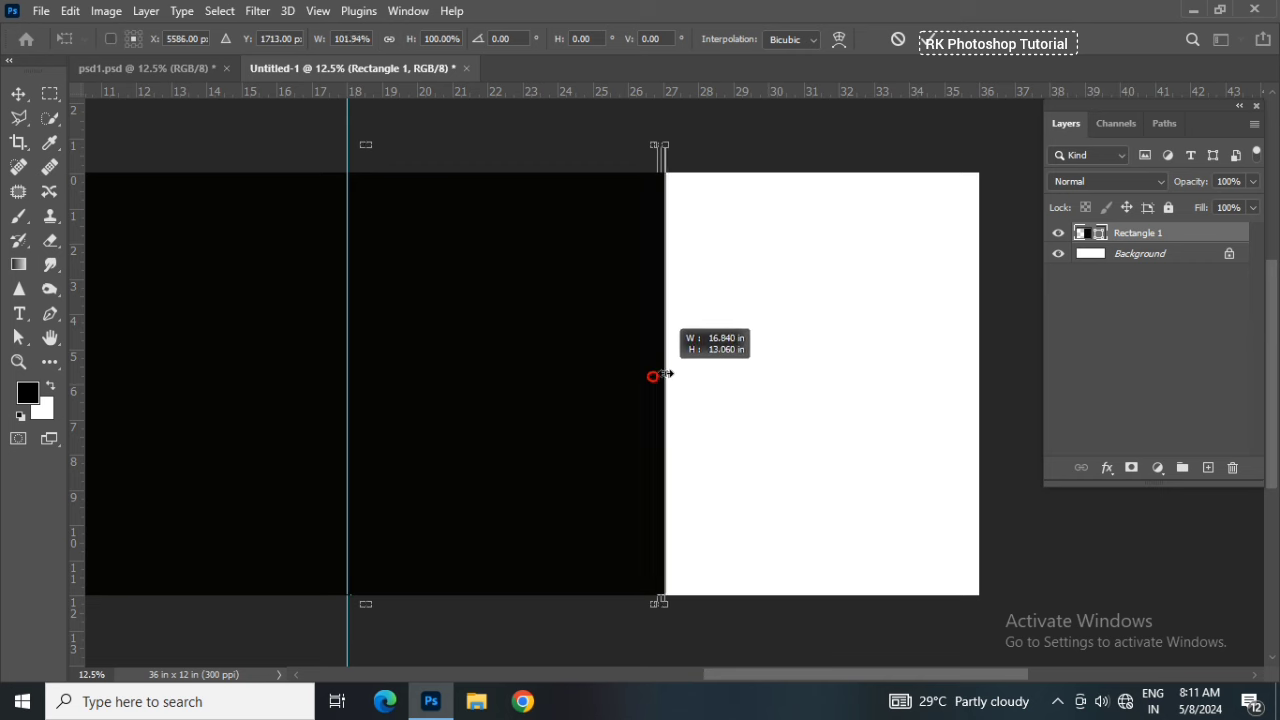
key("Return")
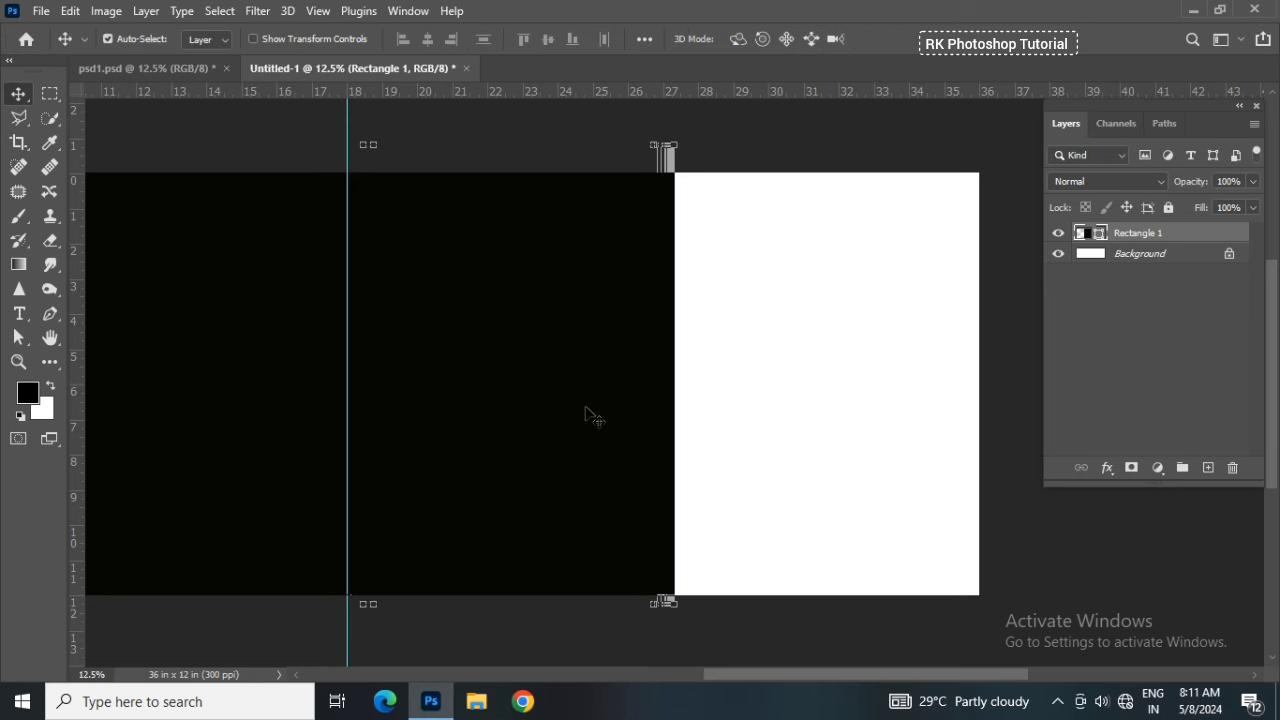
mouse_move(227, 366)
left_mouse_down()
mouse_move(494, 377)
mouse_move(601, 364)
left_mouse_up()
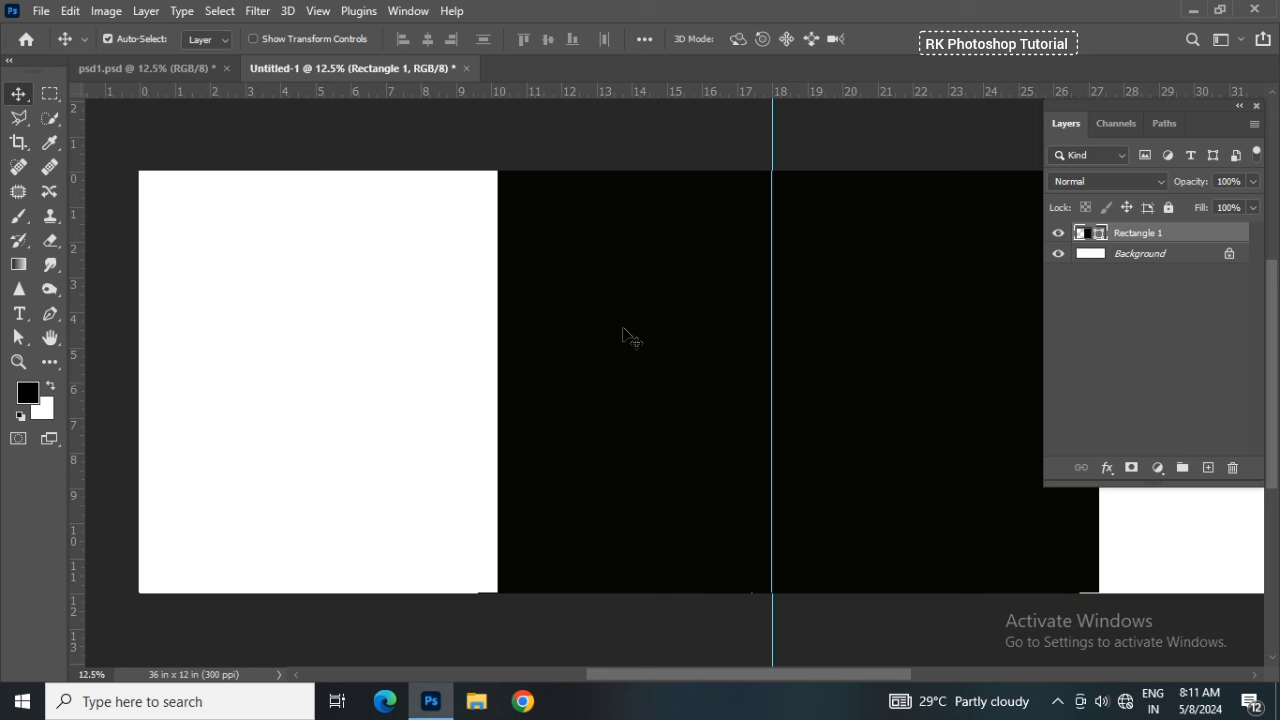
Draw a small black photo box on the left page and nudge it right
left_click(50, 370)
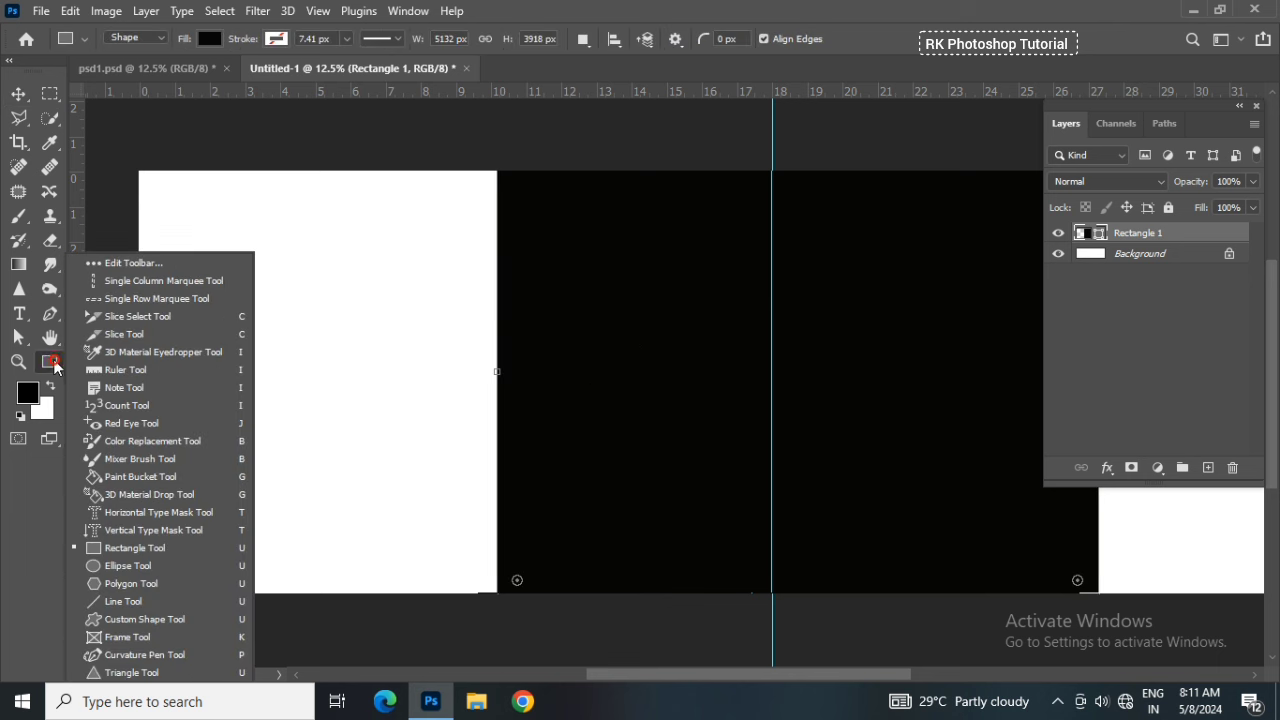
left_click(132, 546)
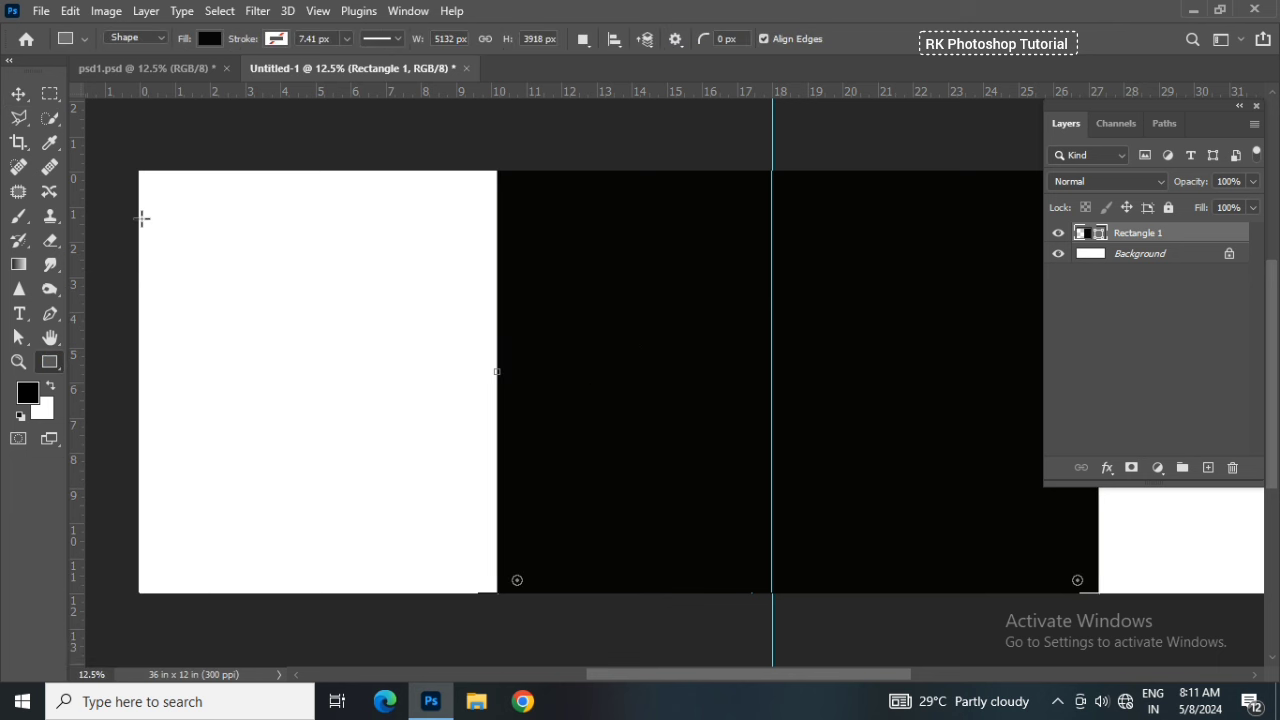
mouse_move(167, 222)
left_mouse_down()
mouse_move(398, 351)
mouse_move(386, 348)
left_mouse_up()
left_click(911, 232)
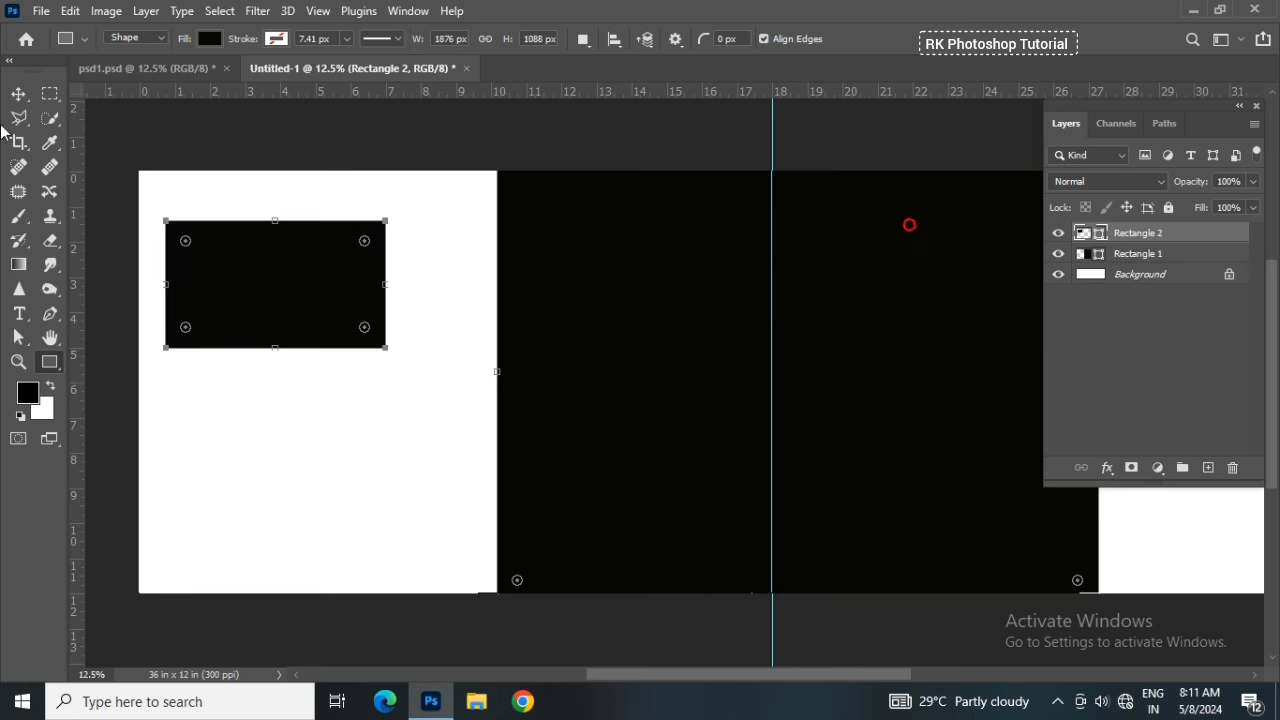
key("v")
mouse_move(307, 278)
left_mouse_down()
mouse_move(346, 279)
mouse_move(314, 437)
mouse_move(538, 428)
left_mouse_up()
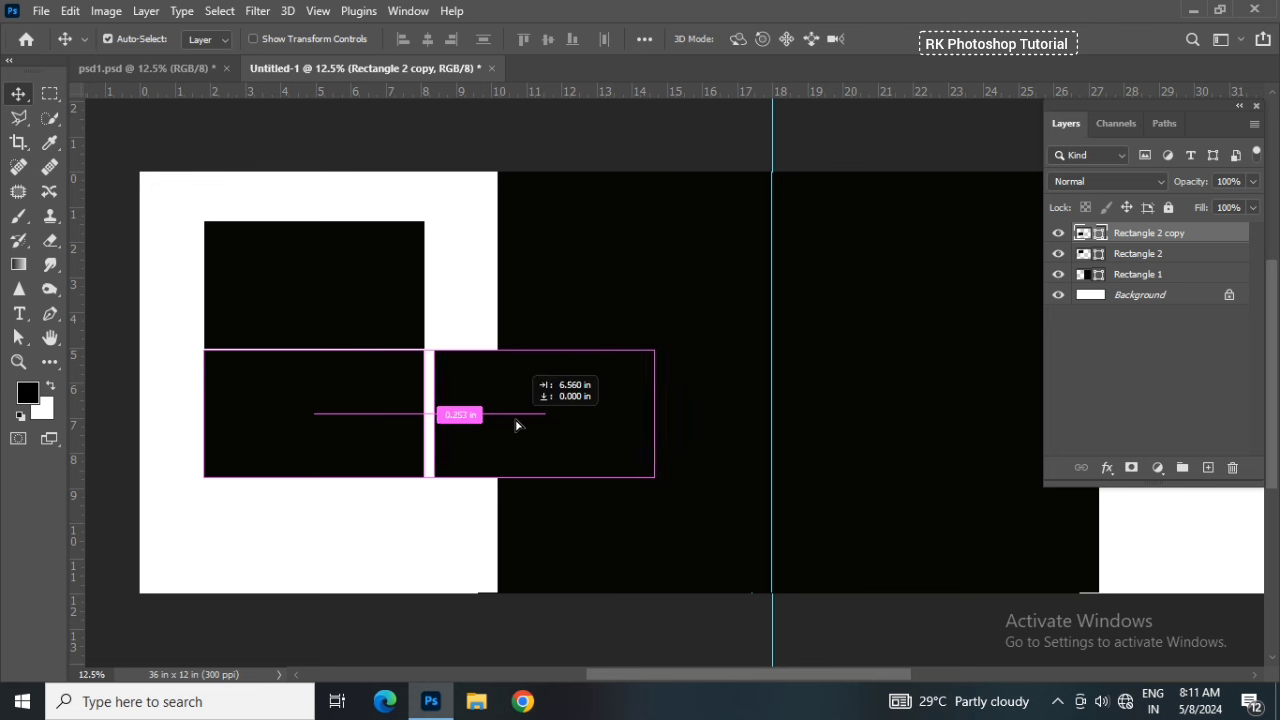
Copy the lower box beside itself, align the boxes, and move all three flush left
left_click_drag(538, 428, 514, 424)
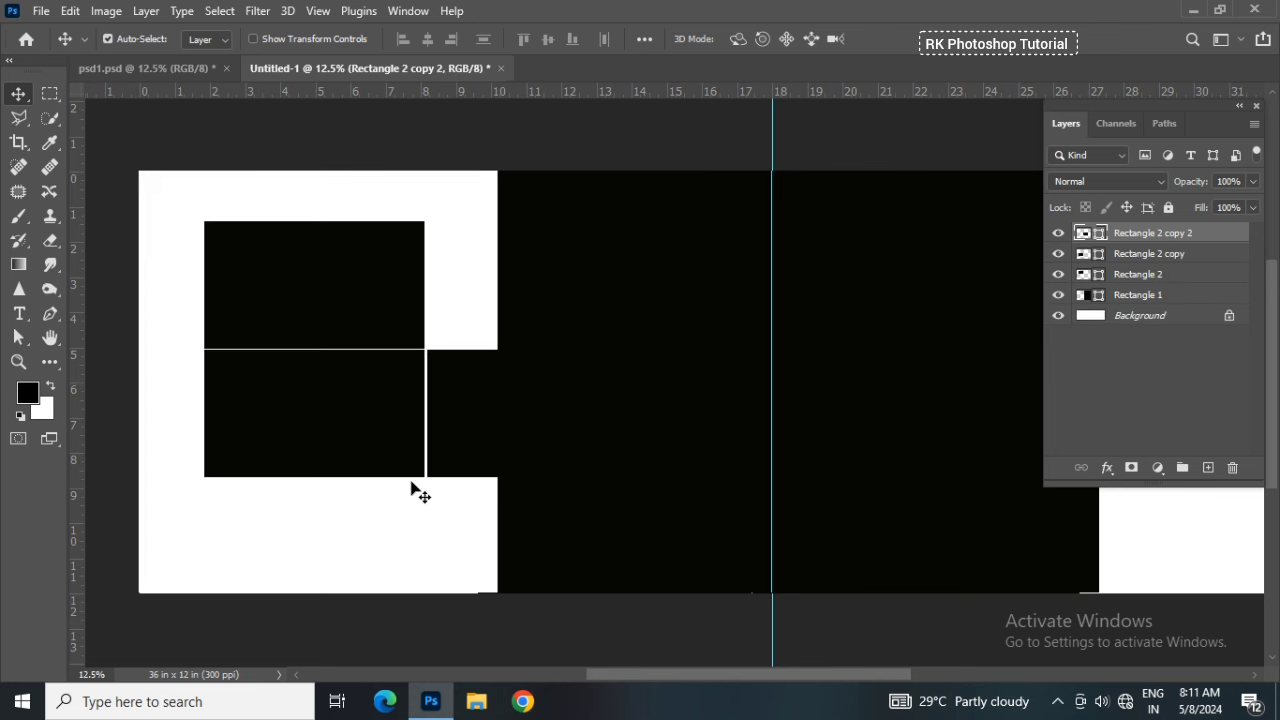
left_click_drag(360, 306, 365, 347)
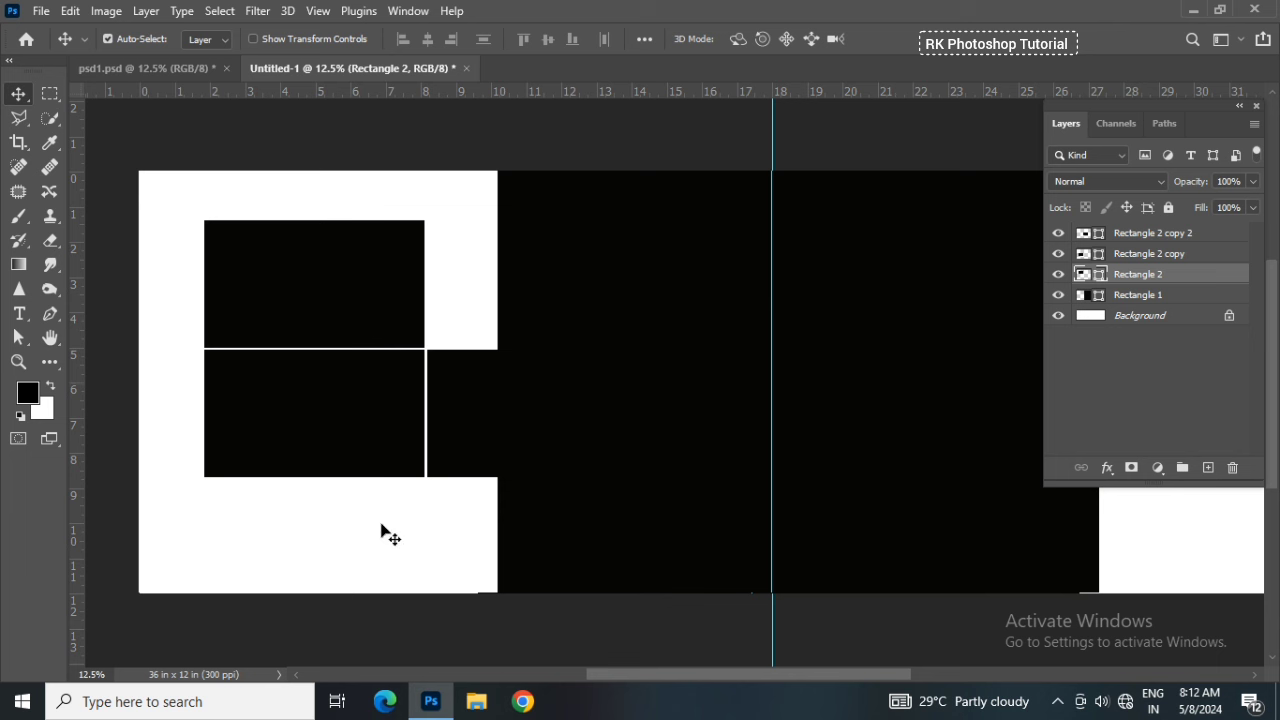
left_click_drag(381, 530, 466, 453)
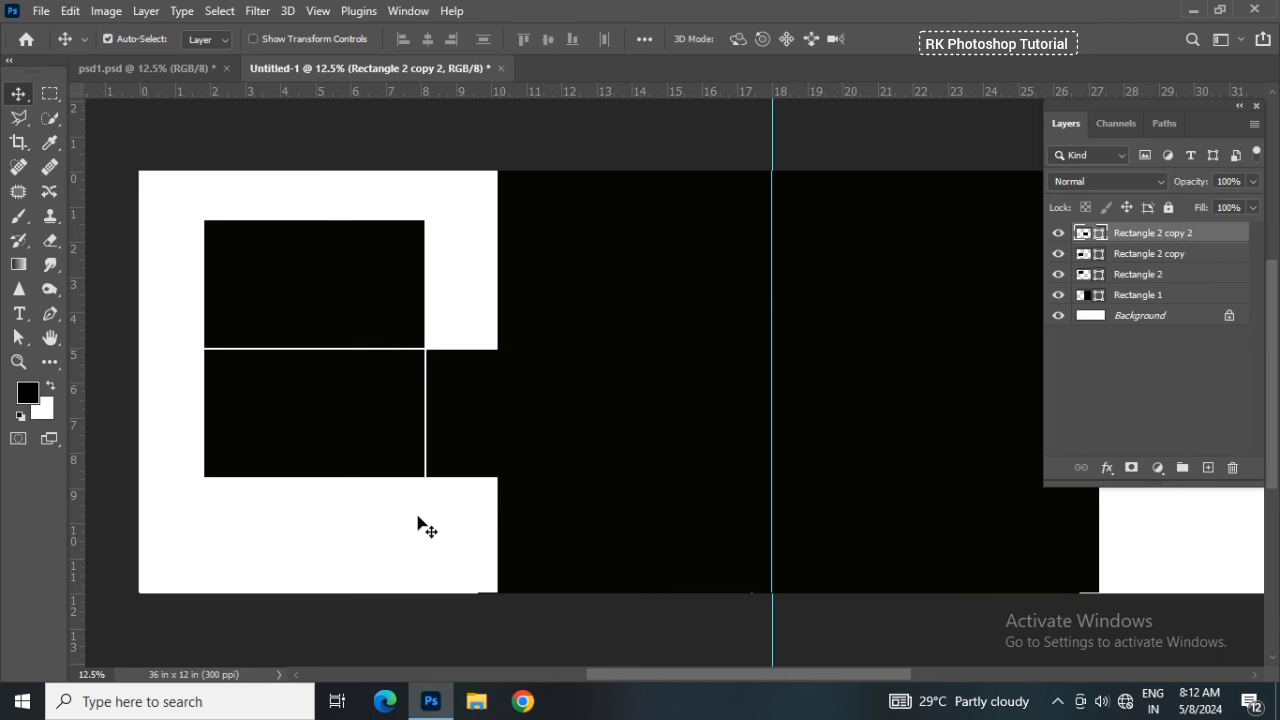
left_click_drag(357, 536, 443, 340)
left_click_drag(437, 434, 370, 447)
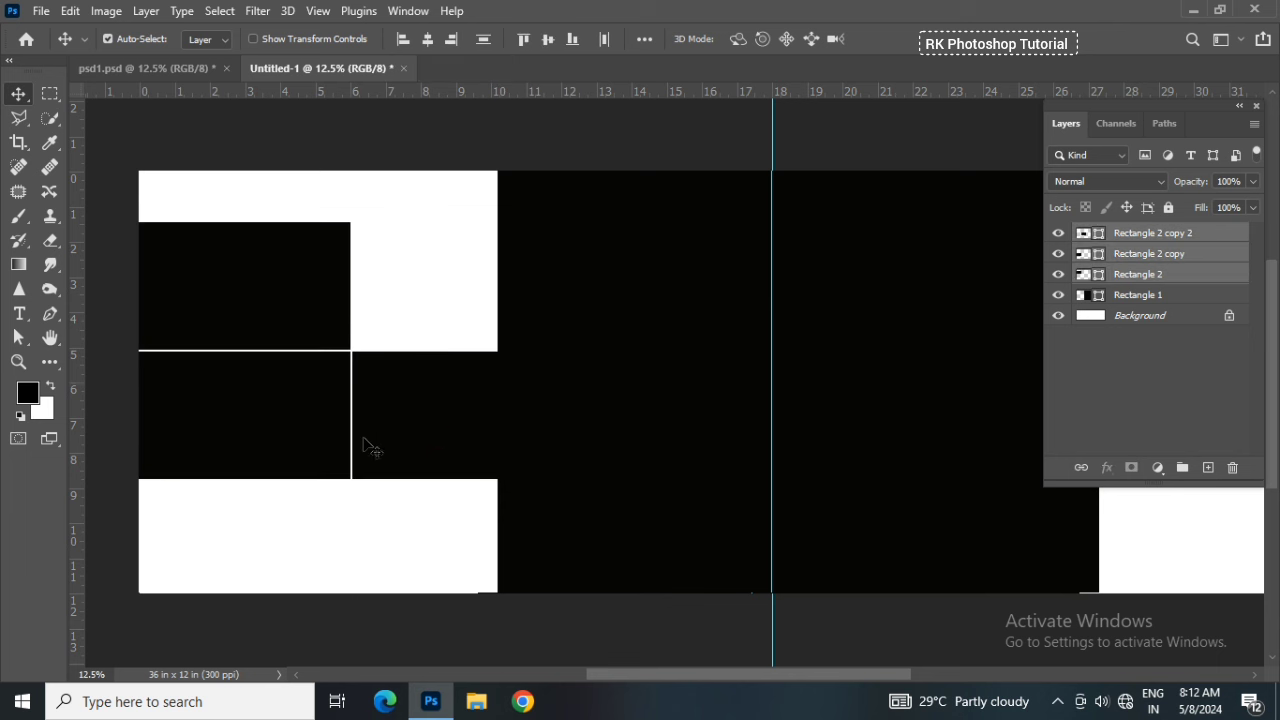
Scale the three photo boxes down to about 69% and move them inward from the page edge
key("ctrl+t")
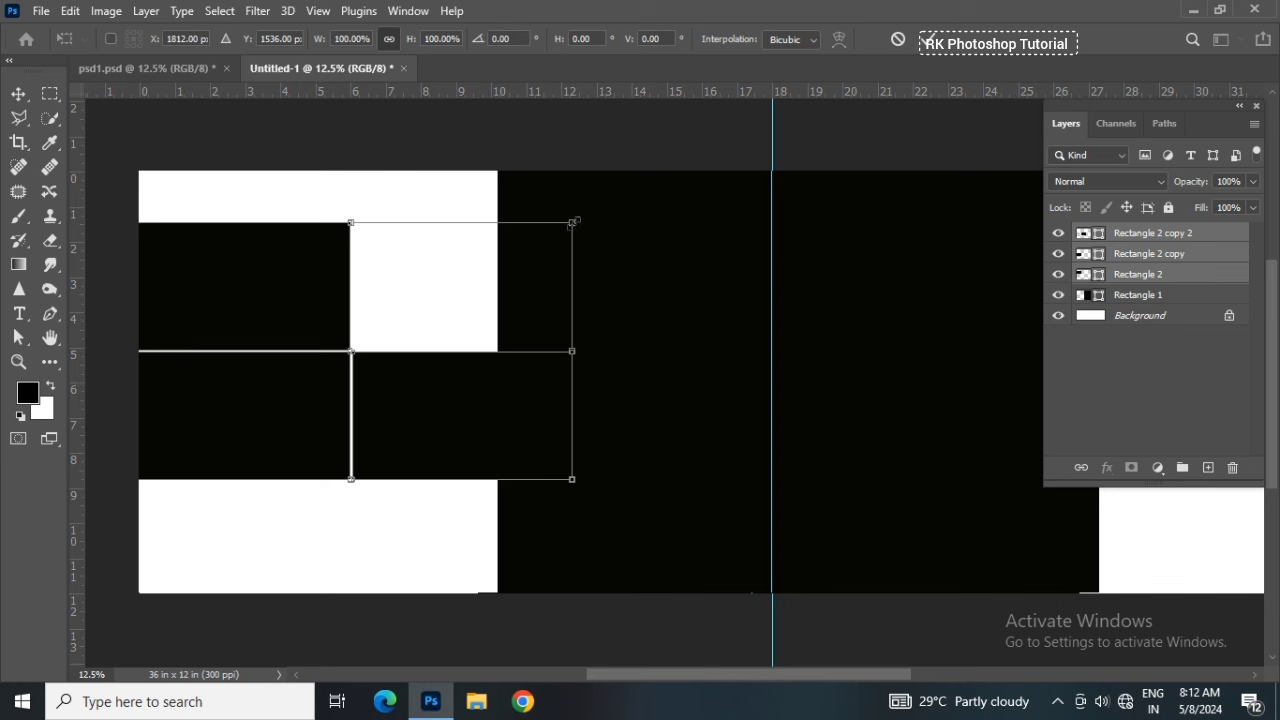
left_click_drag(572, 222, 514, 255)
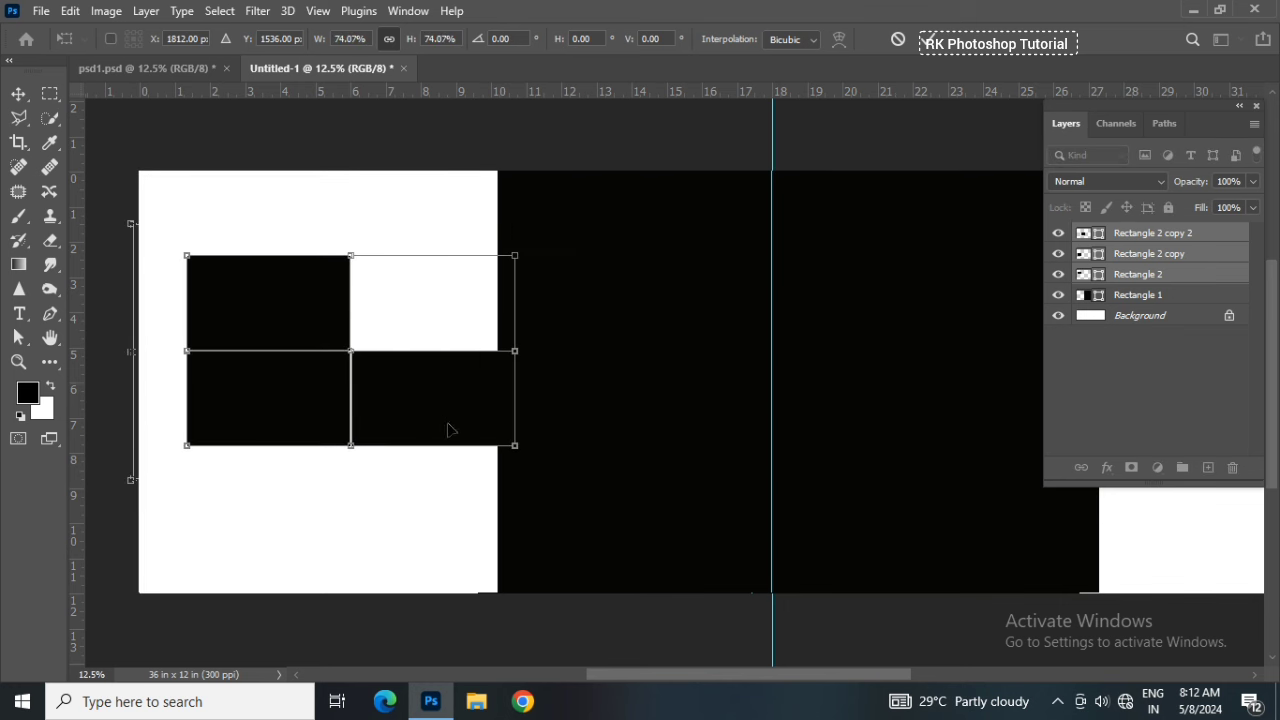
left_click_drag(448, 430, 414, 461)
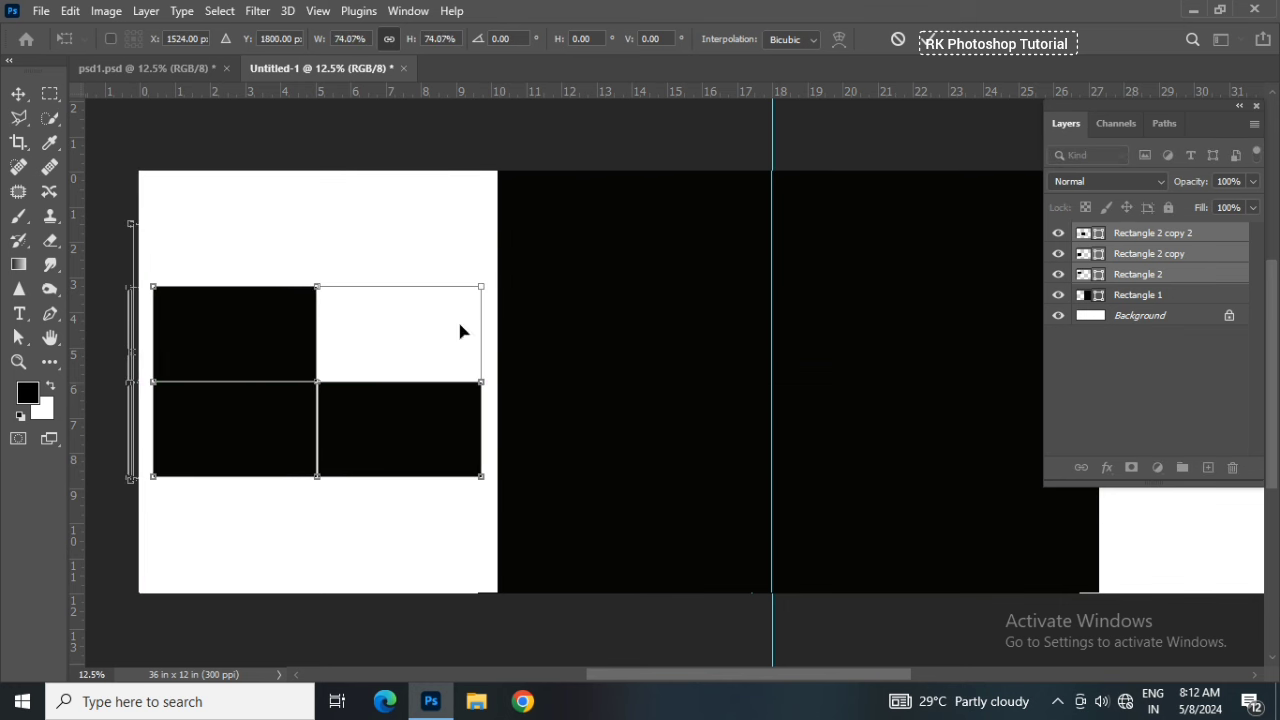
left_click_drag(480, 284, 470, 290)
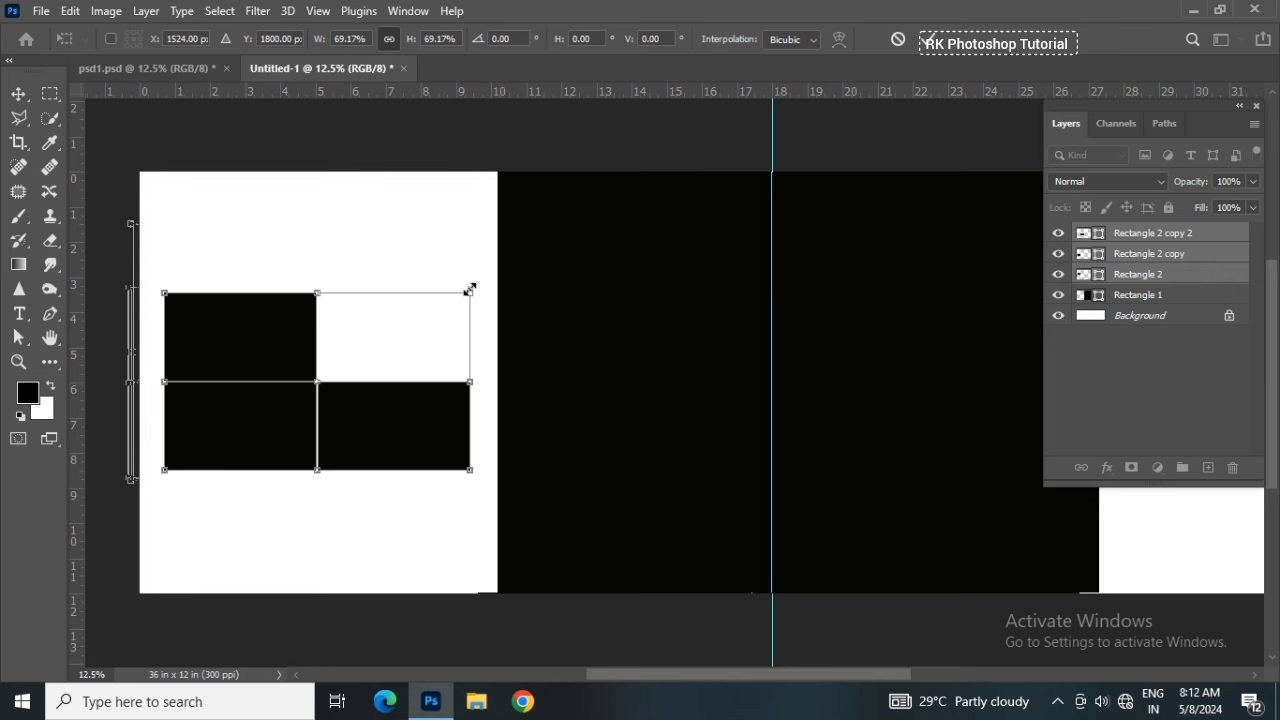
key("Return")
left_click(451, 271)
Stretch the upper box to span both lower boxes and raise its top edge
left_click(247, 337)
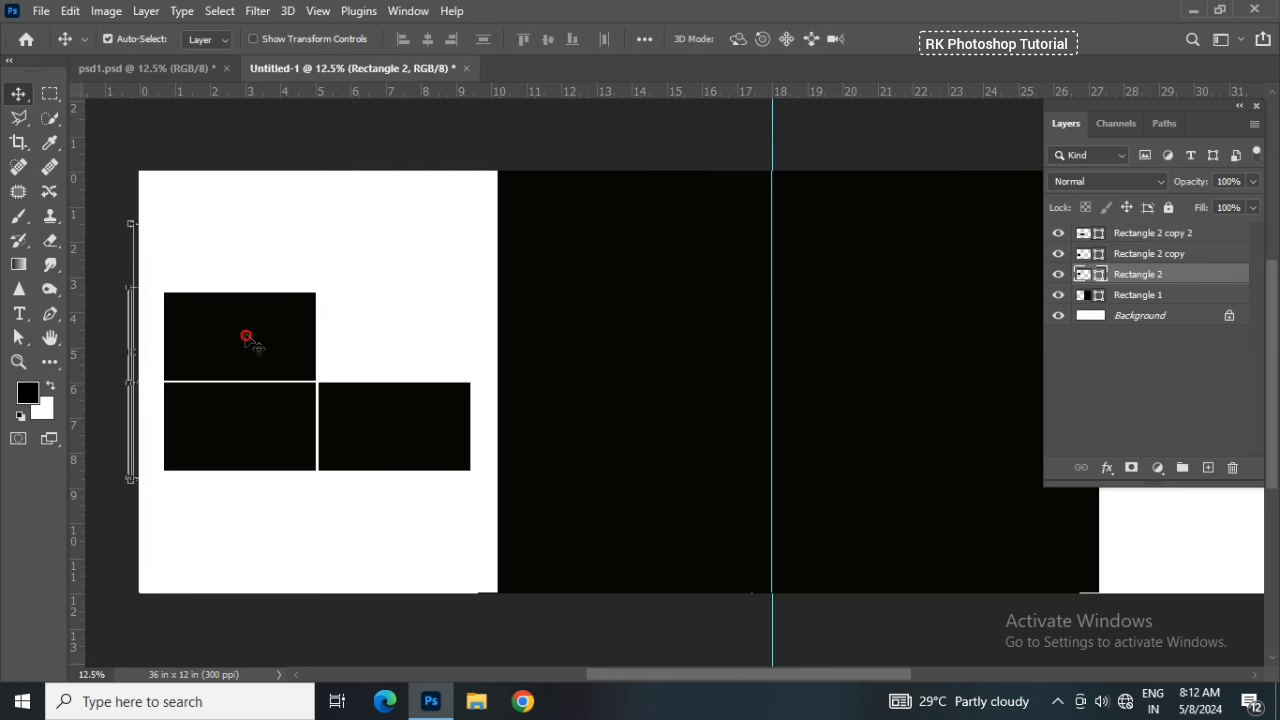
key("ctrl+t")
left_click_drag(240, 292, 240, 270)
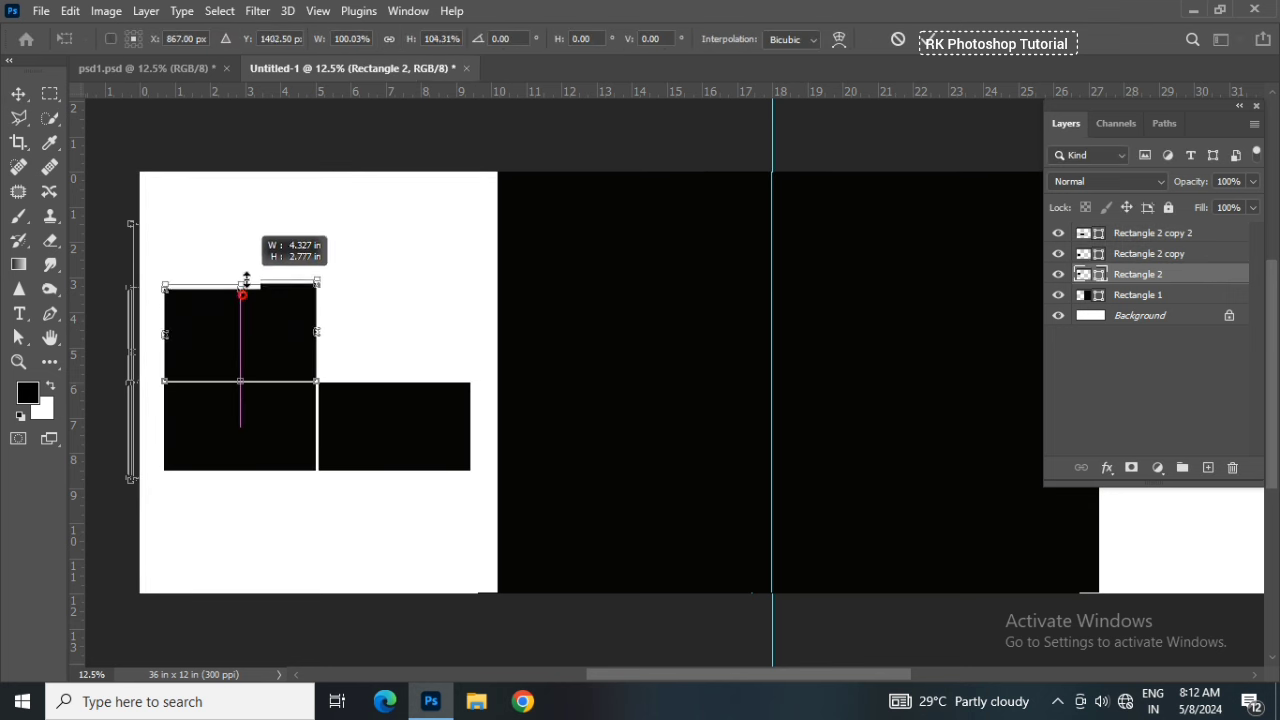
left_click_drag(316, 325, 467, 331)
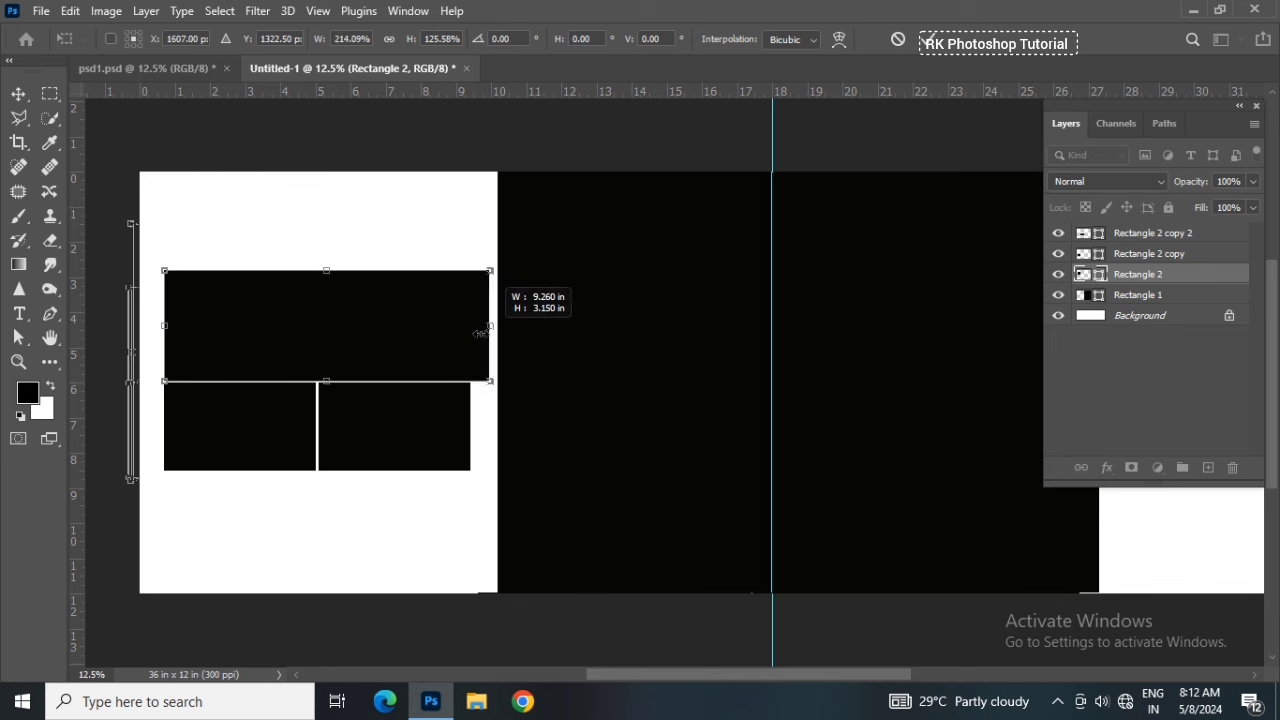
left_click_drag(316, 270, 317, 224)
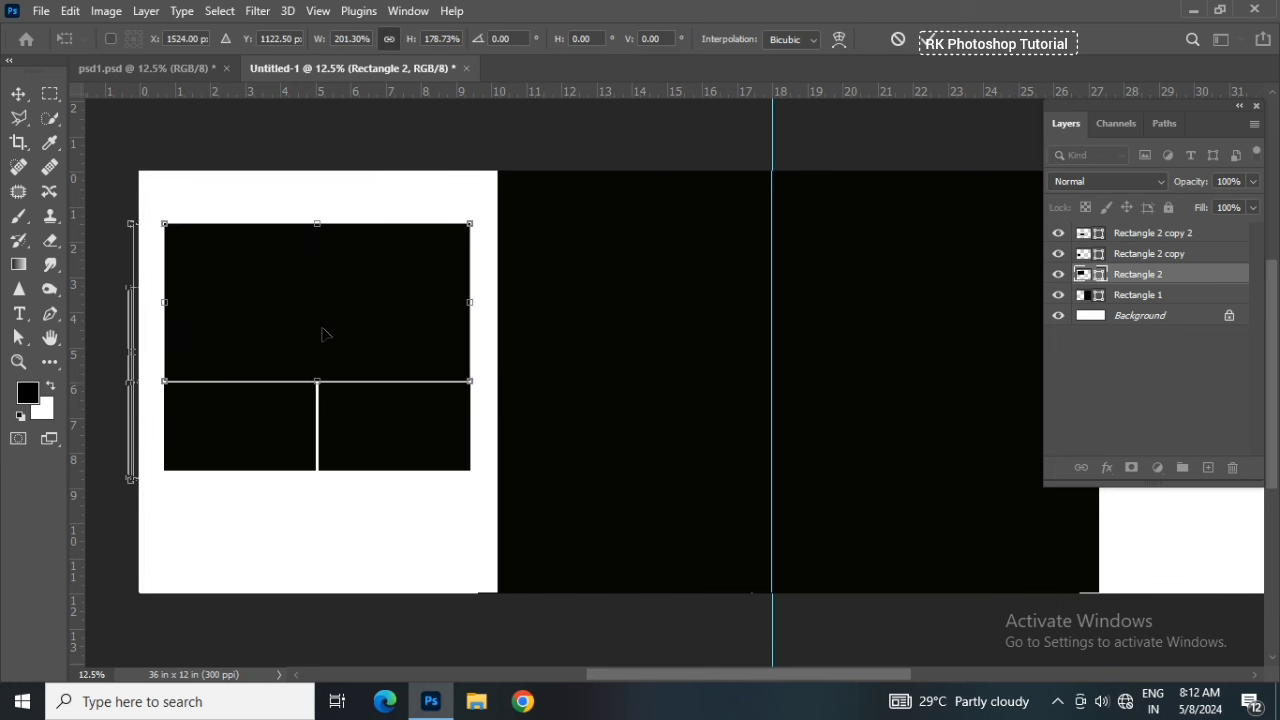
key("Return")
Select all three boxes and shrink them together to about 92%
left_click(326, 491)
left_click_drag(254, 514, 372, 367)
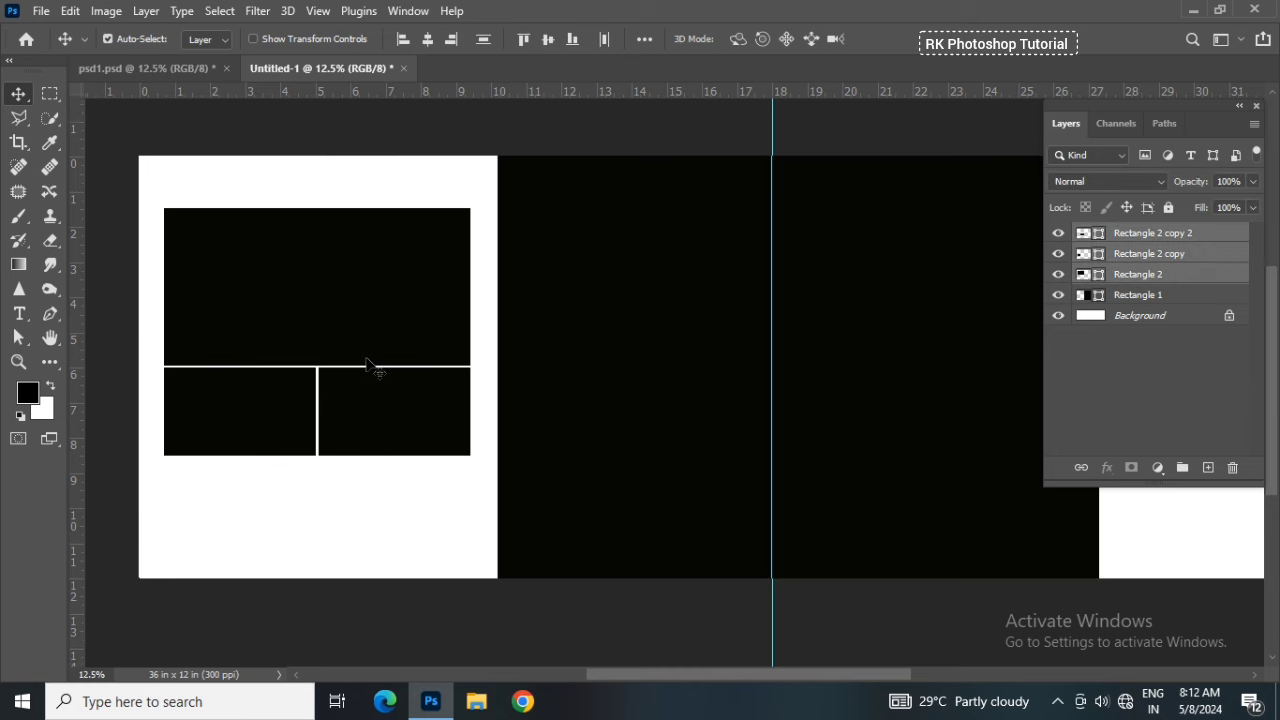
scroll(368, 367, "up", 1)
key("ctrl+t")
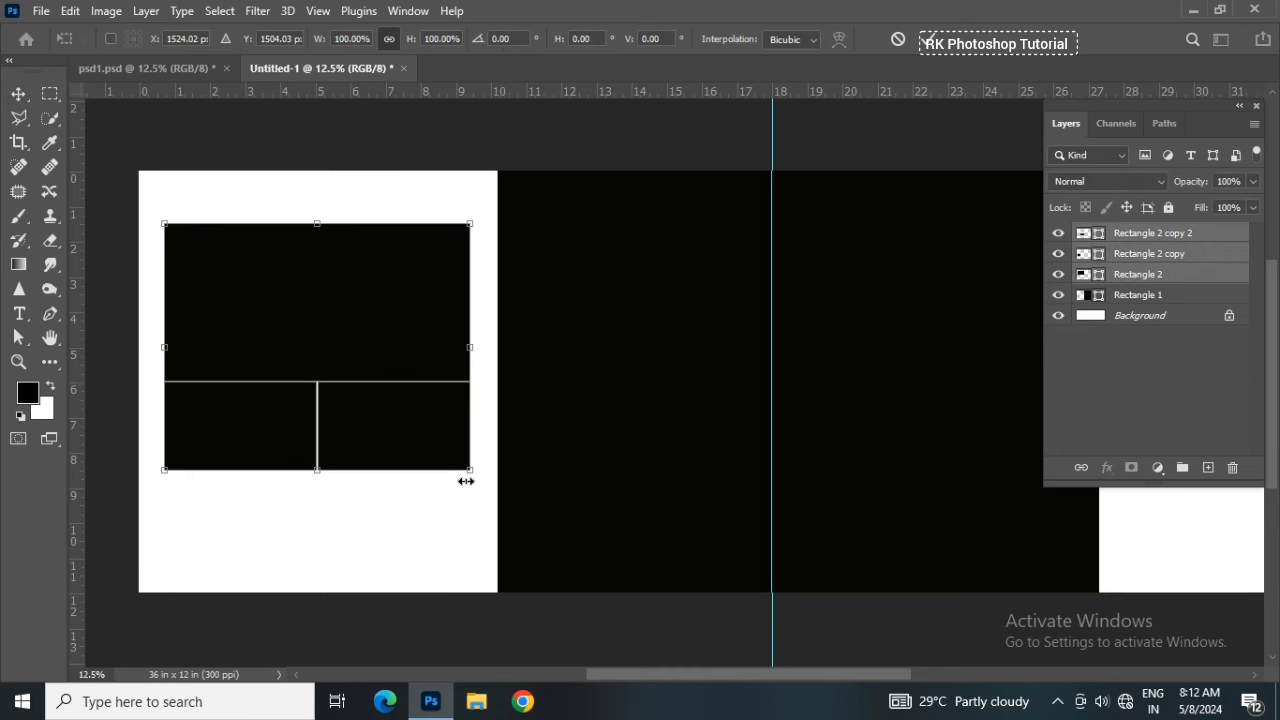
left_click_drag(470, 471, 455, 459)
Enlarge the lower-right photo box to about 139% and move it onto the centre panel
key("Return")
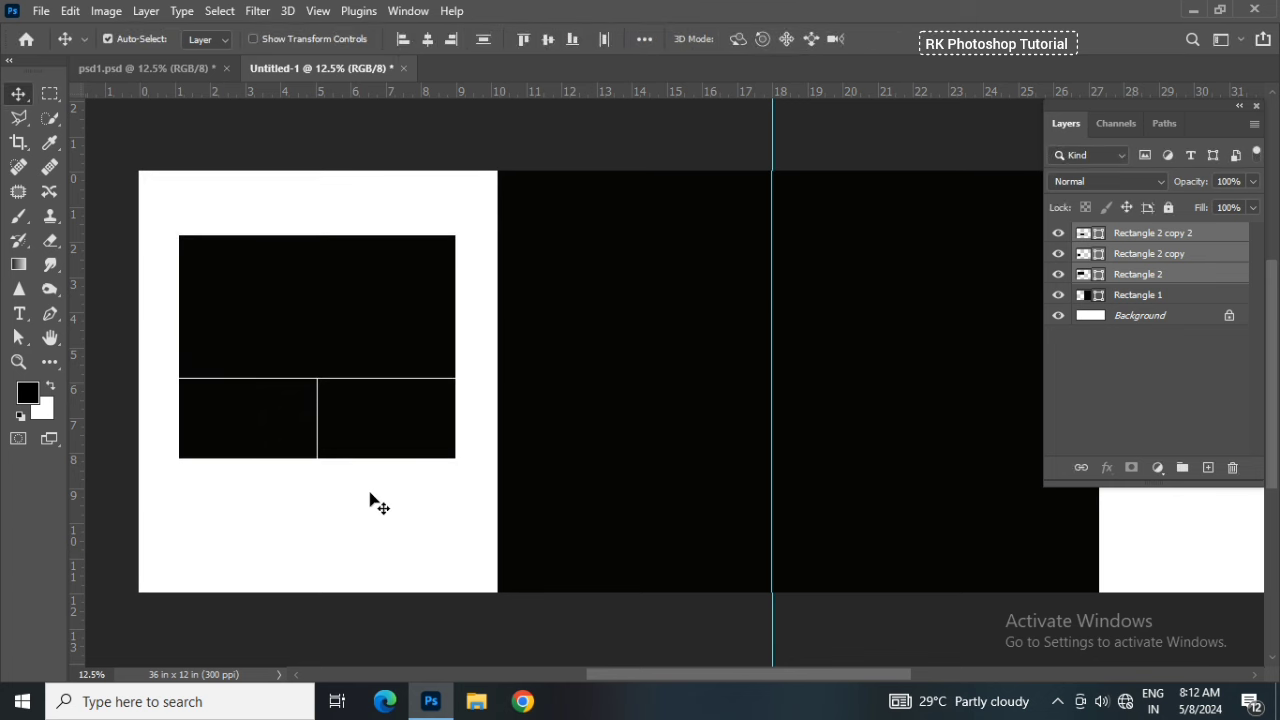
left_click(329, 508)
left_click(366, 437)
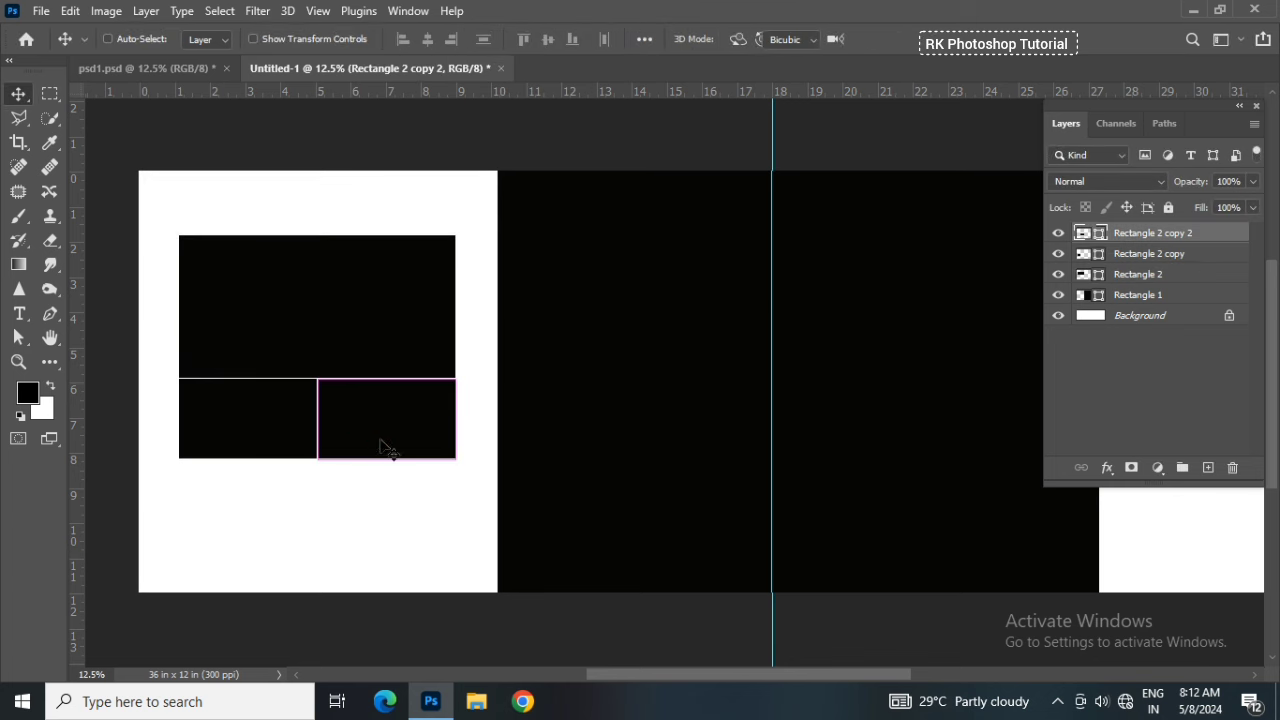
key("ctrl+t")
left_click_drag(457, 461, 486, 474)
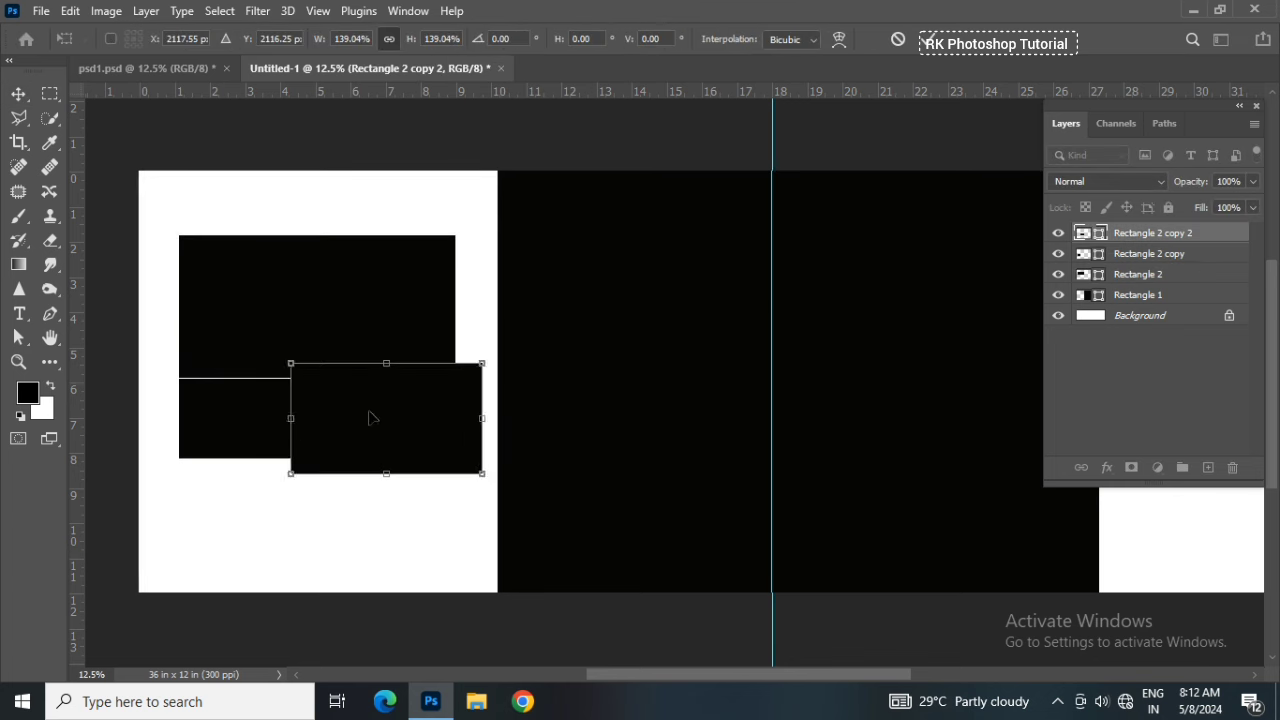
left_click_drag(370, 411, 403, 437)
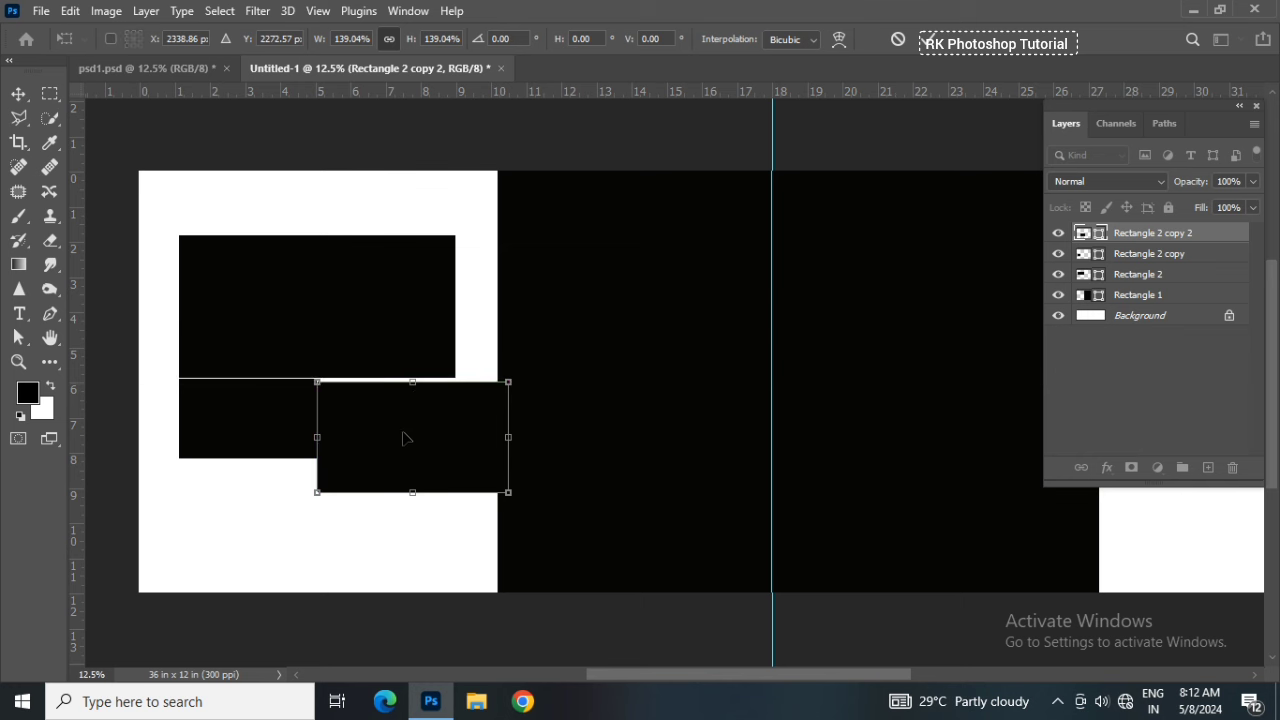
key("Return")
Nudge the enlarged box and then the three-box block slightly lower with arrow keys
key("shift+Up")
key("shift+Up")
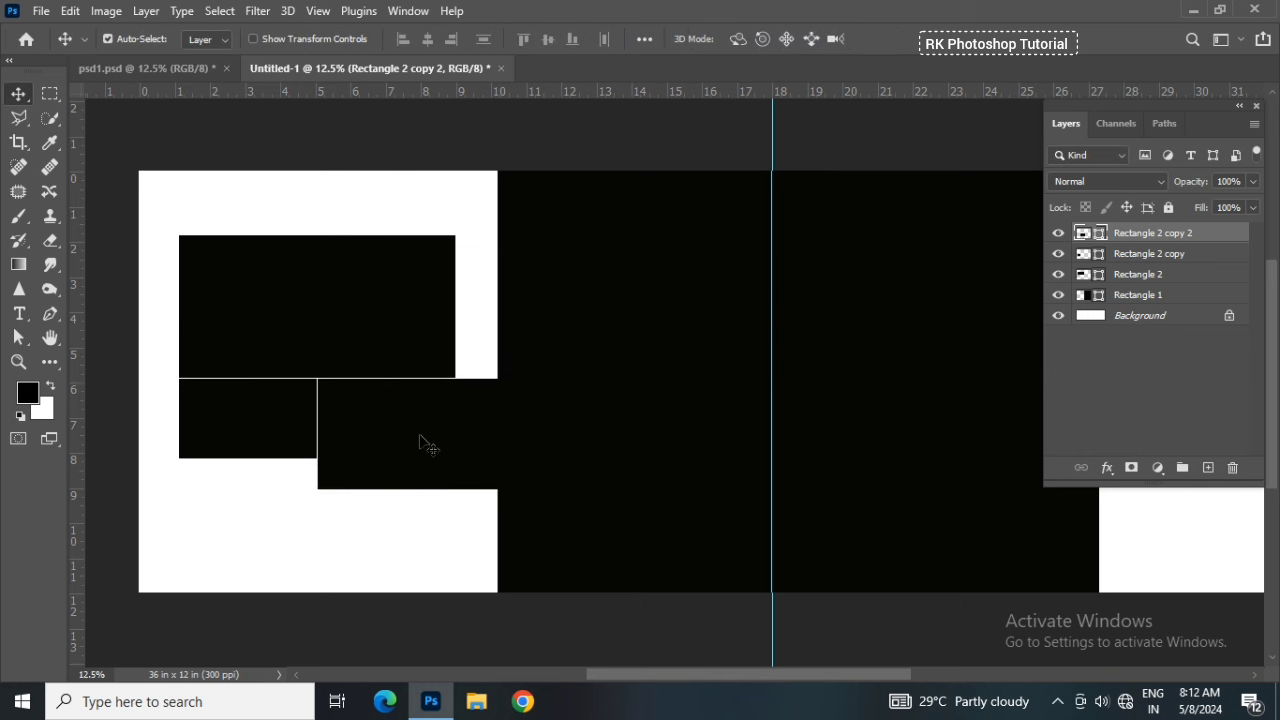
key("shift+Down")
key("shift+Up")
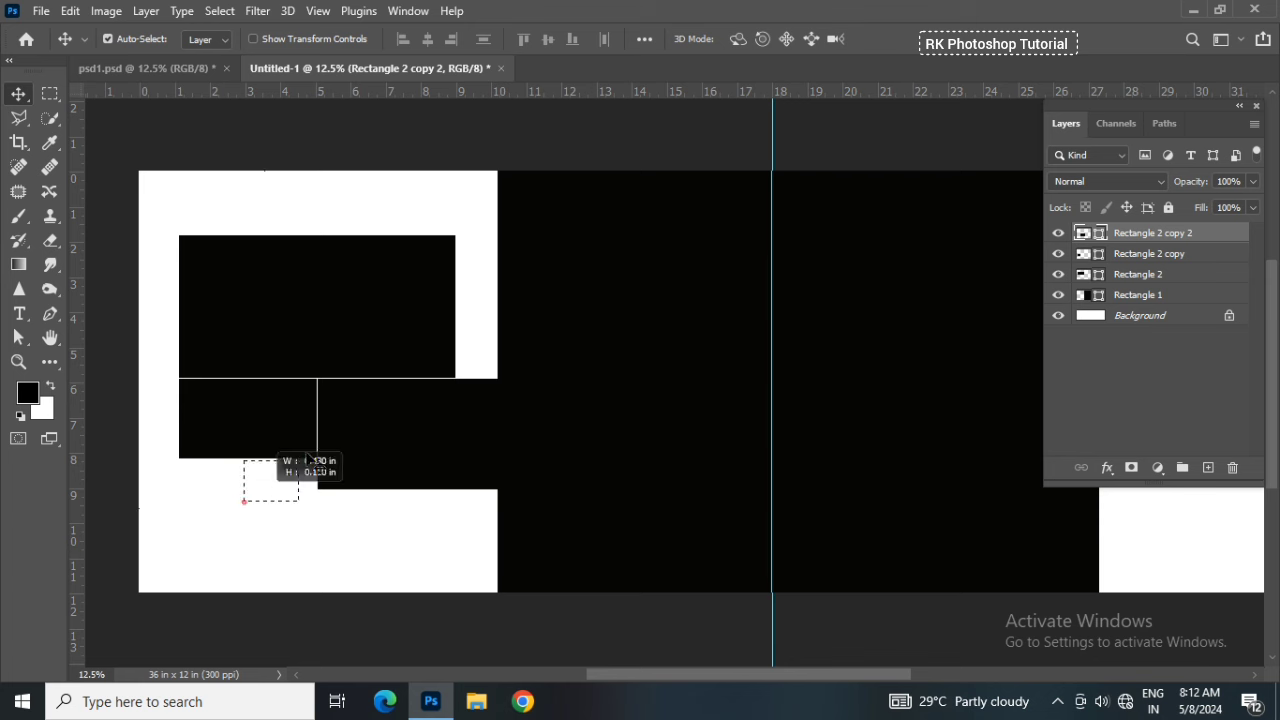
left_click_drag(245, 500, 371, 366)
key("shift+Down")
key("shift+Down")
key("shift+Down")
key("shift+Down")
key("shift+Down")
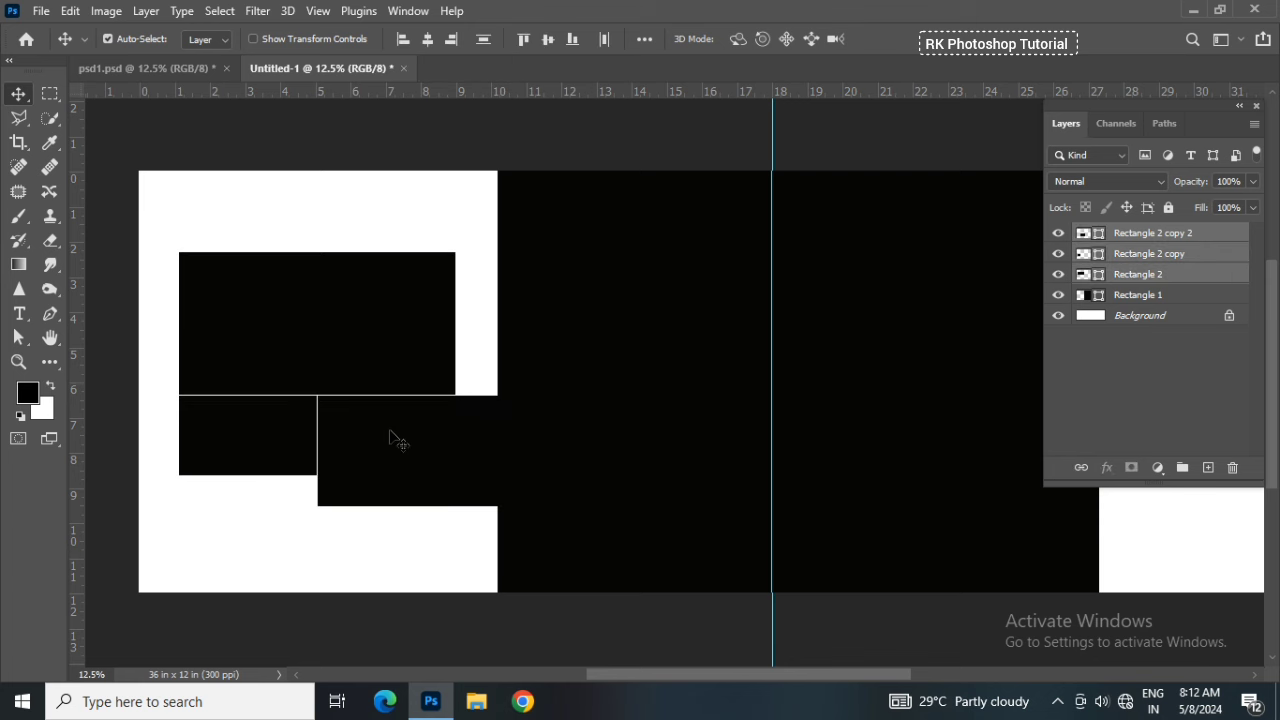
key("shift+Down")
key("shift+Up")
Duplicate the lower-right photo box as Rectangle 2 copy 3
left_click(391, 434)
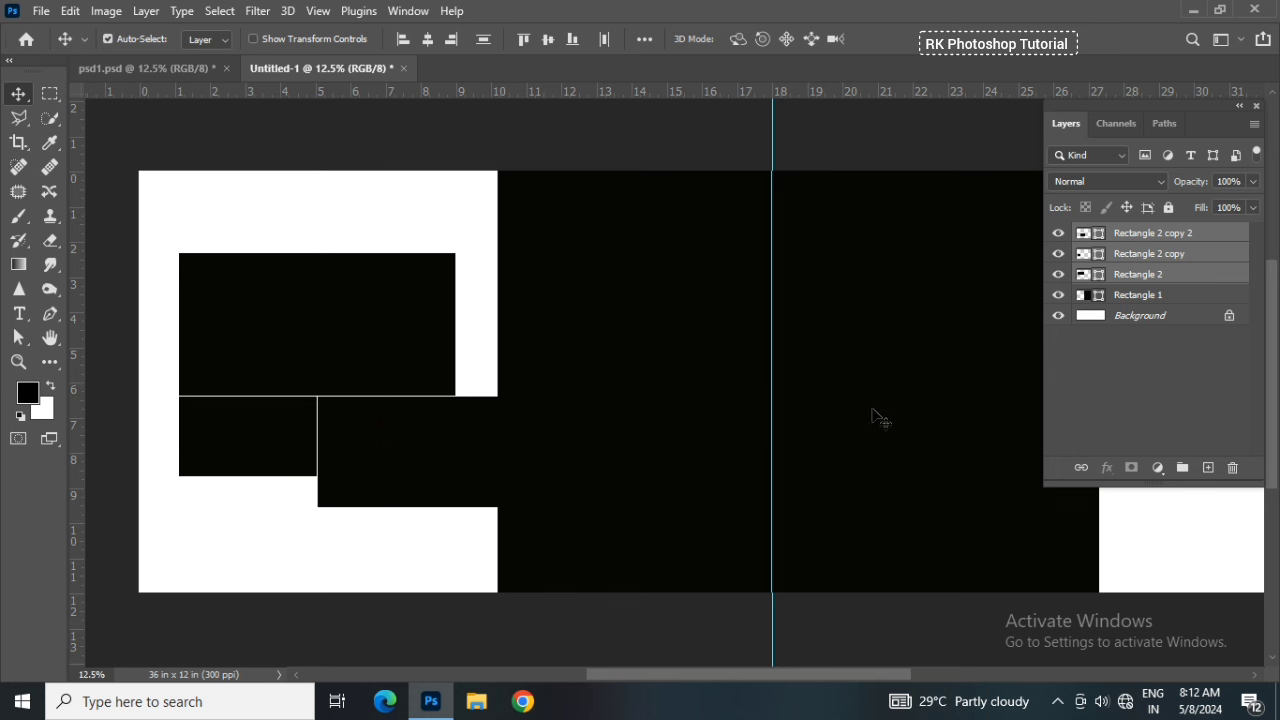
left_click(871, 409)
left_click(395, 476)
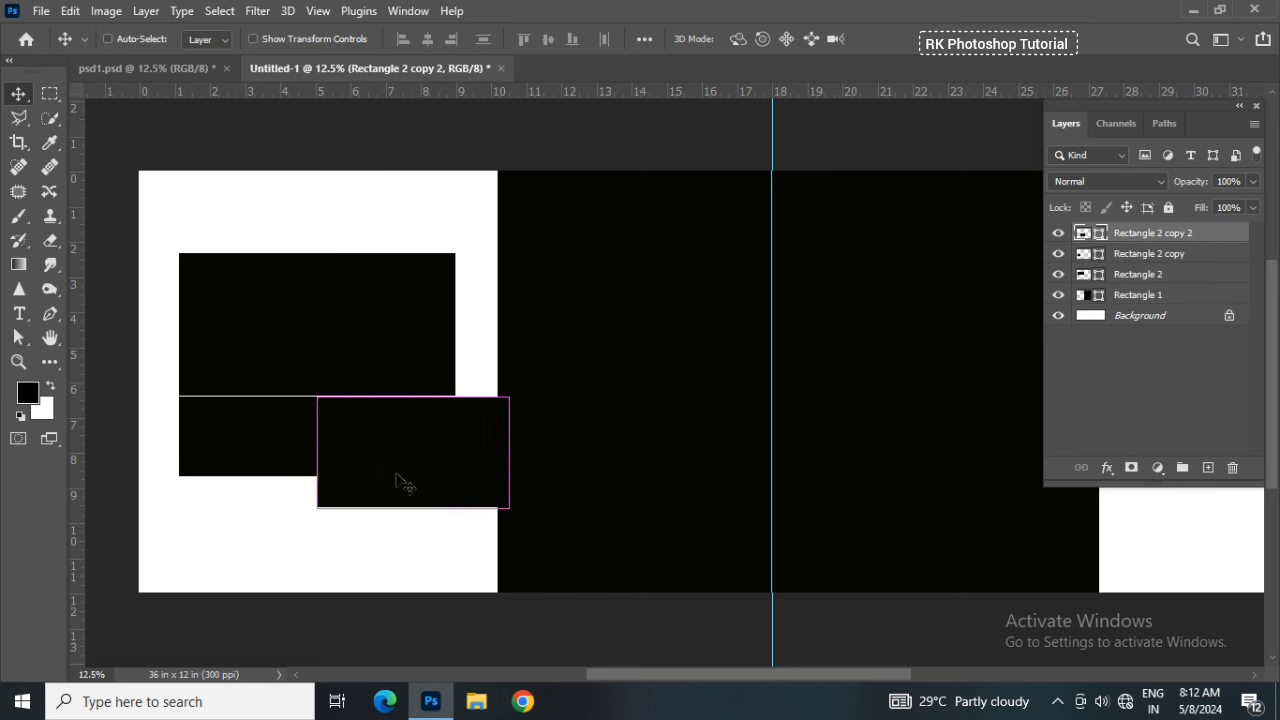
key("ctrl+j")
Fill Rectangle 2 copy 2 white and resize it into a thin border around the black box
double_click(1104, 257)
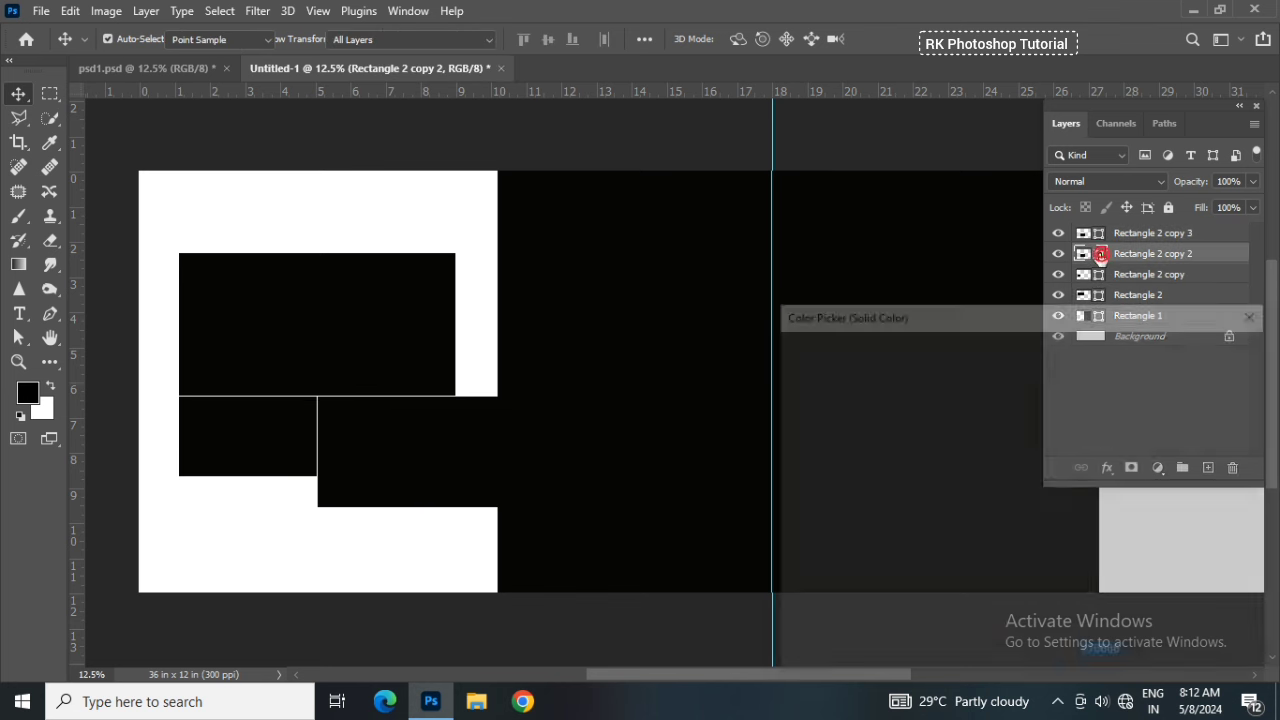
left_click(492, 298)
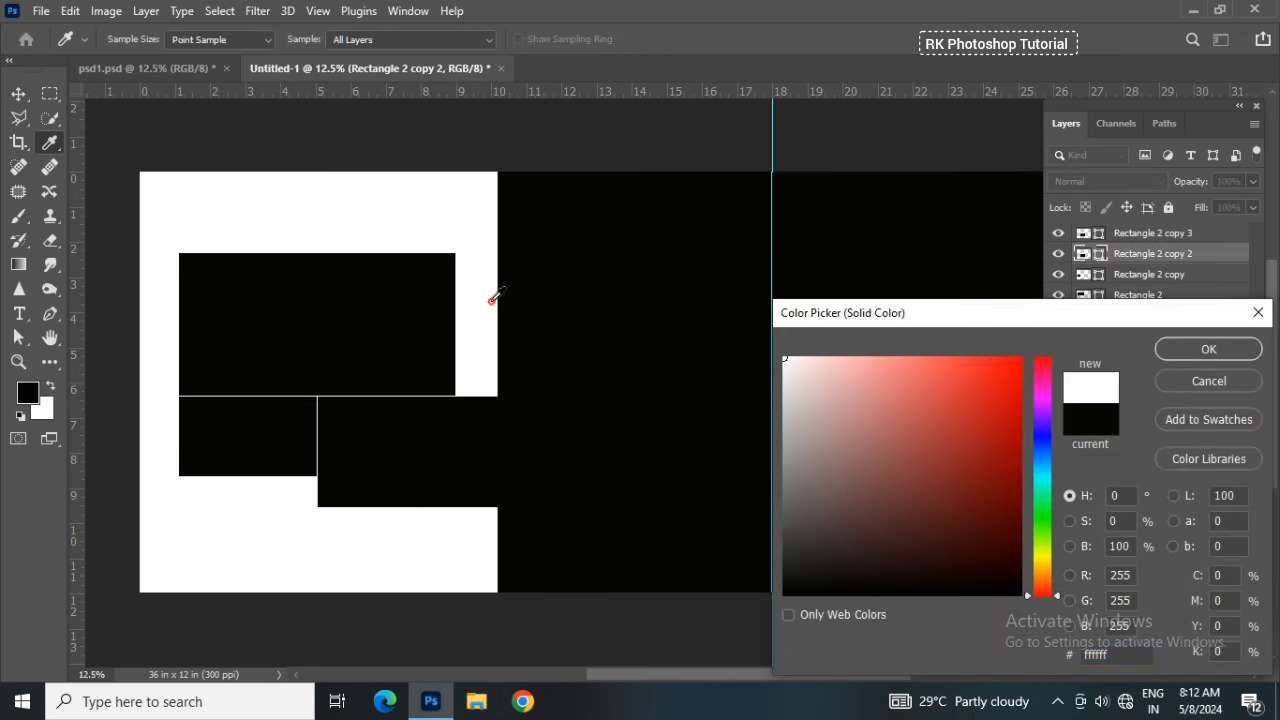
left_click(1184, 349)
key("ctrl+t")
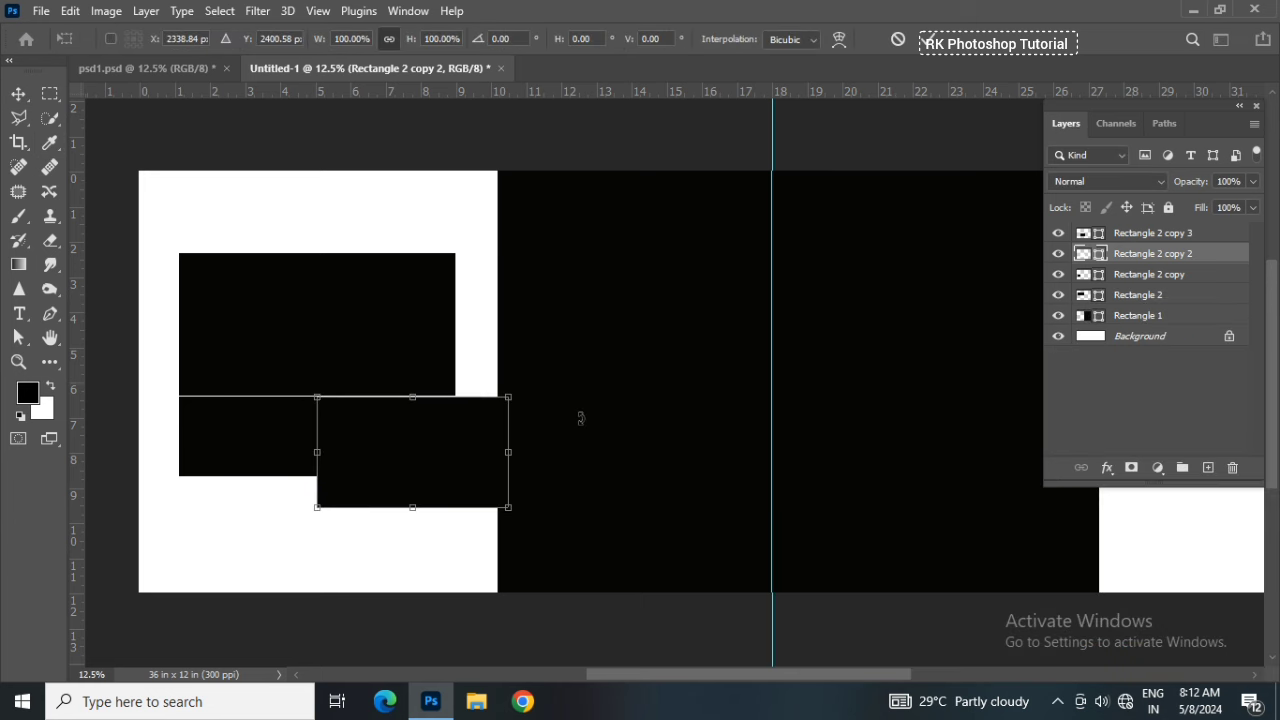
left_click_drag(513, 397, 517, 390)
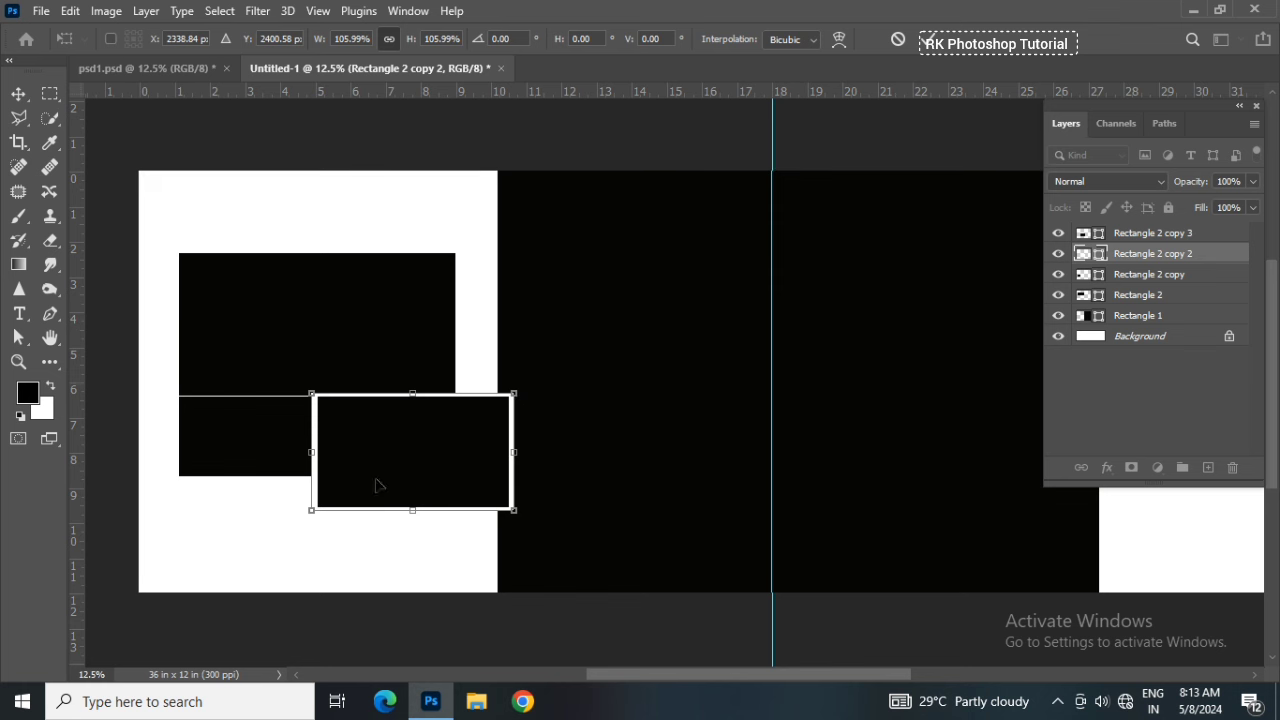
left_click_drag(312, 452, 462, 452)
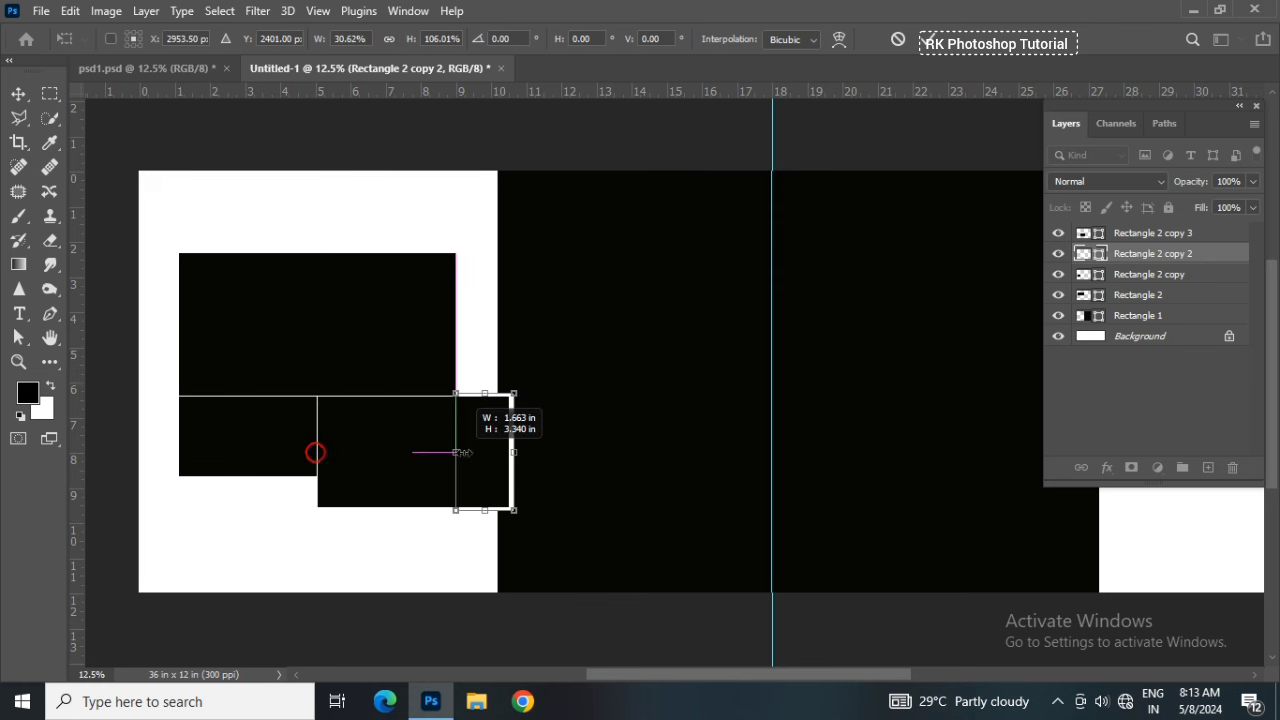
key("Return")
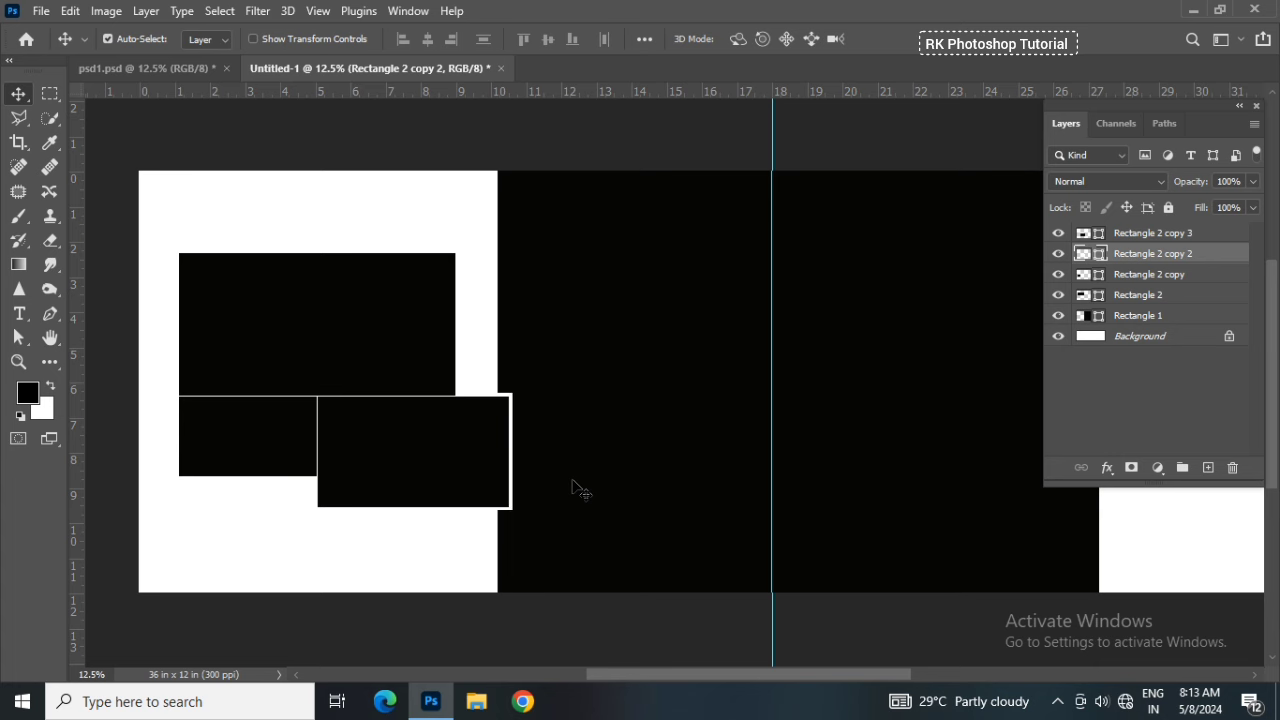
Inspect the border up close, select Rectangle 2 copy 3, and scroll to the right page
key("ctrl+plus")
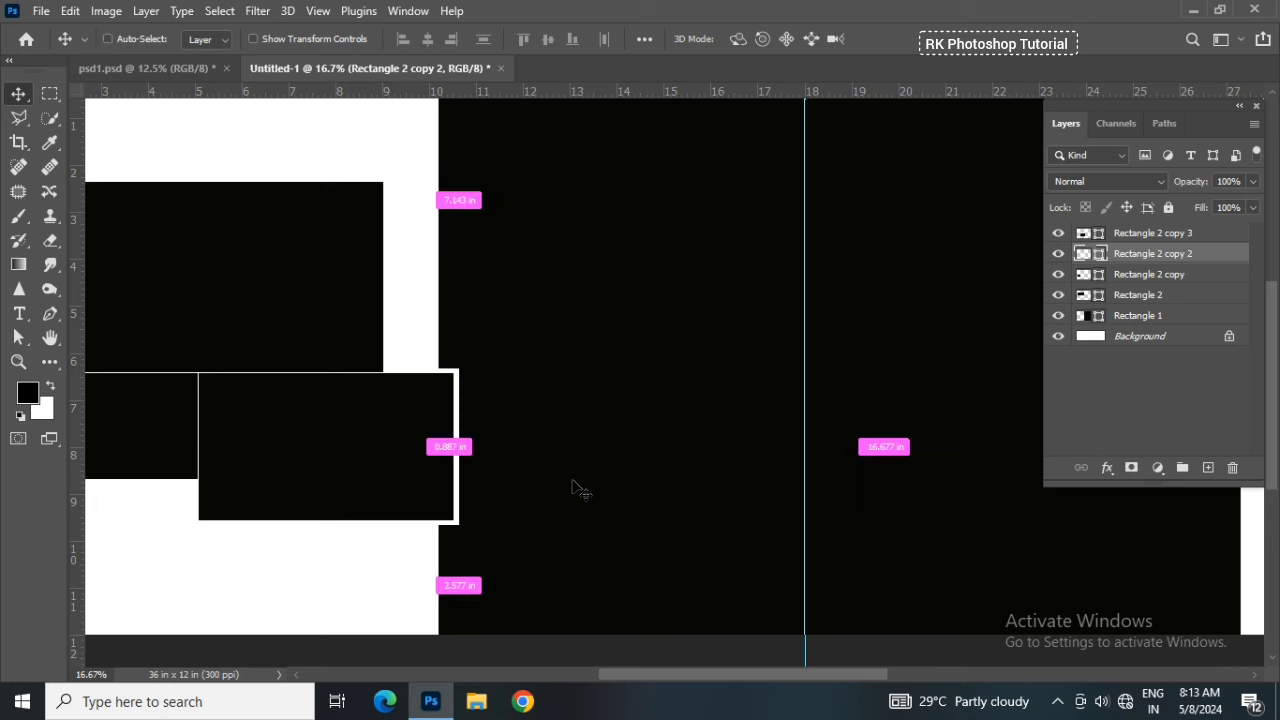
key("ctrl+minus")
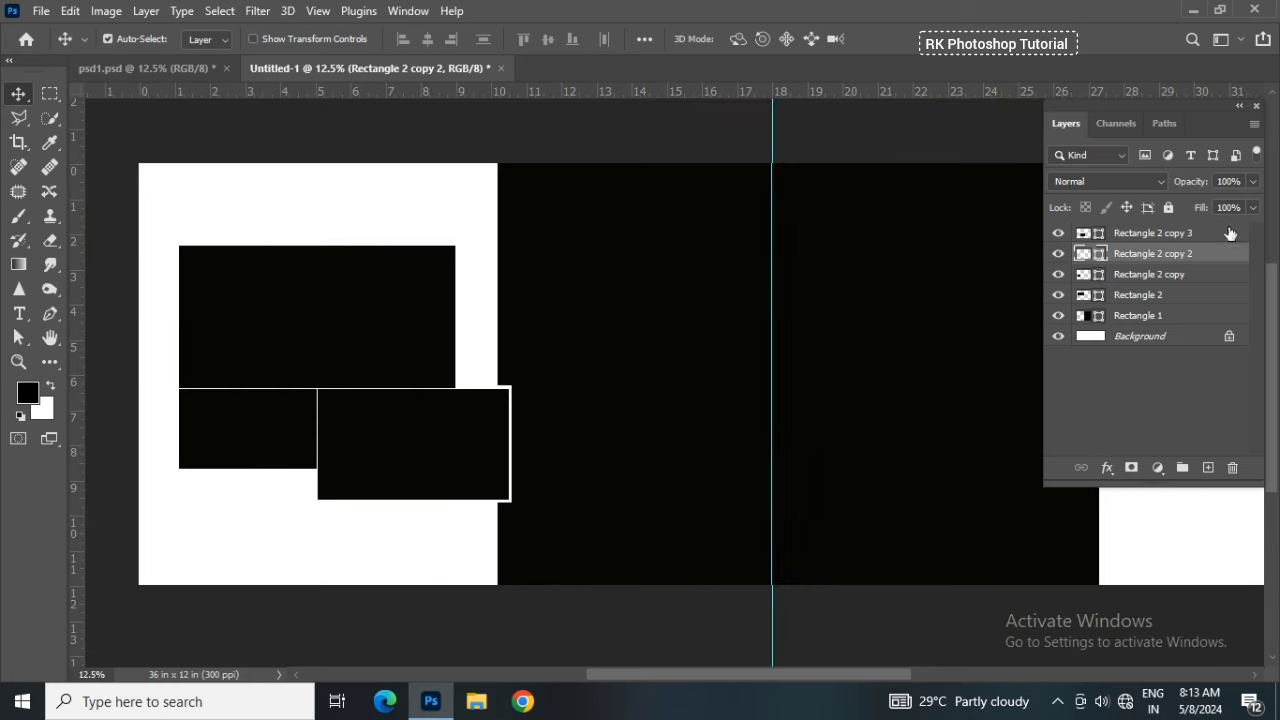
left_click(1228, 232)
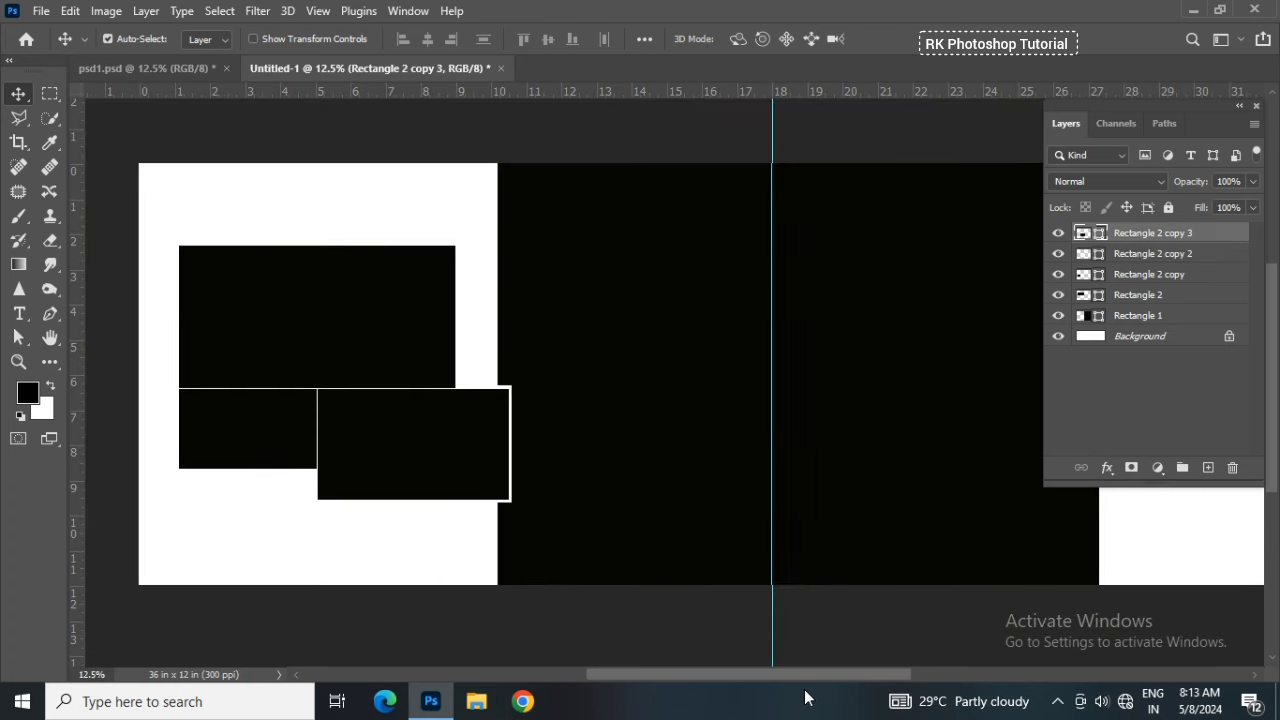
left_click_drag(791, 678, 924, 670)
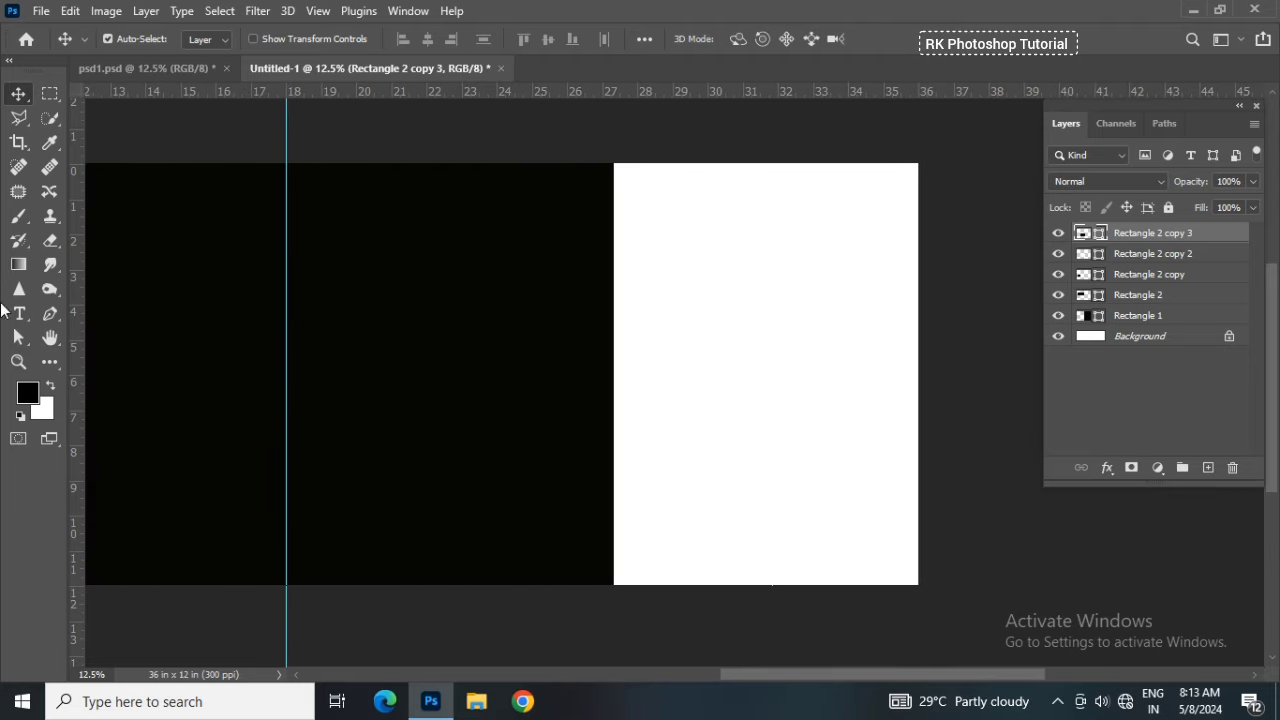
Draw Rectangle 3 near the right page's bottom and move it left over the centre panel
left_click(47, 363)
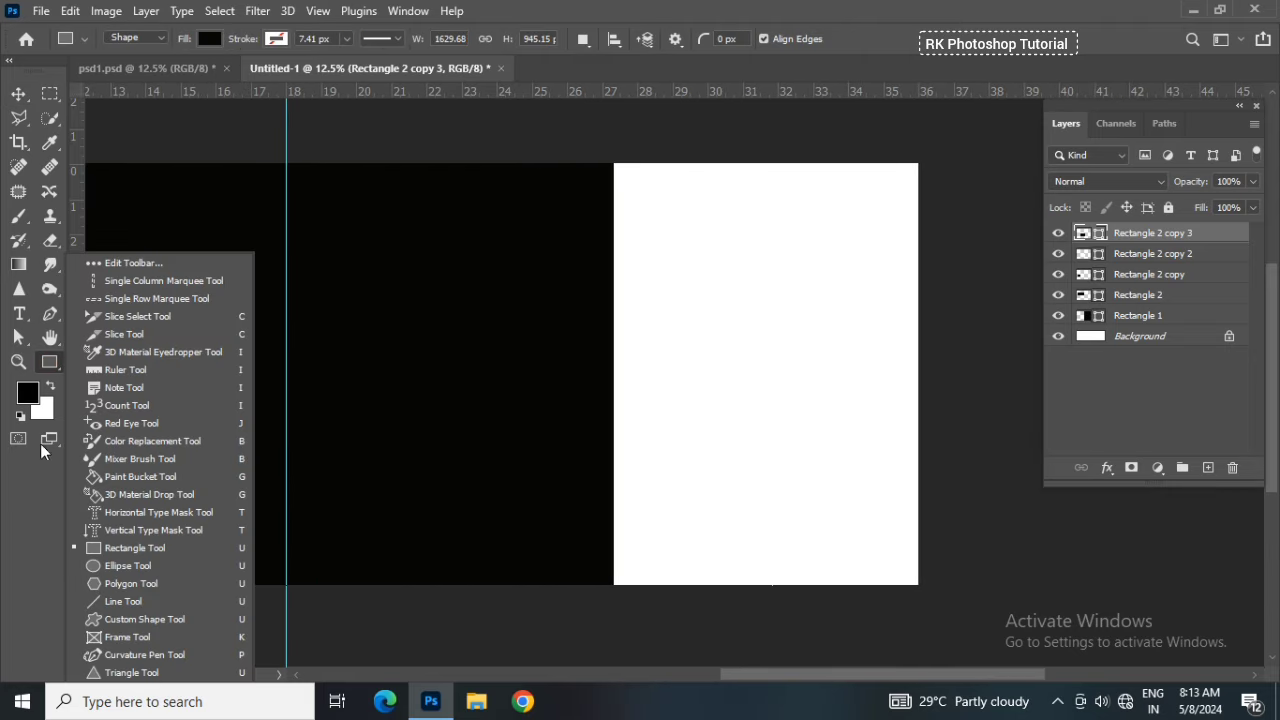
left_click(108, 550)
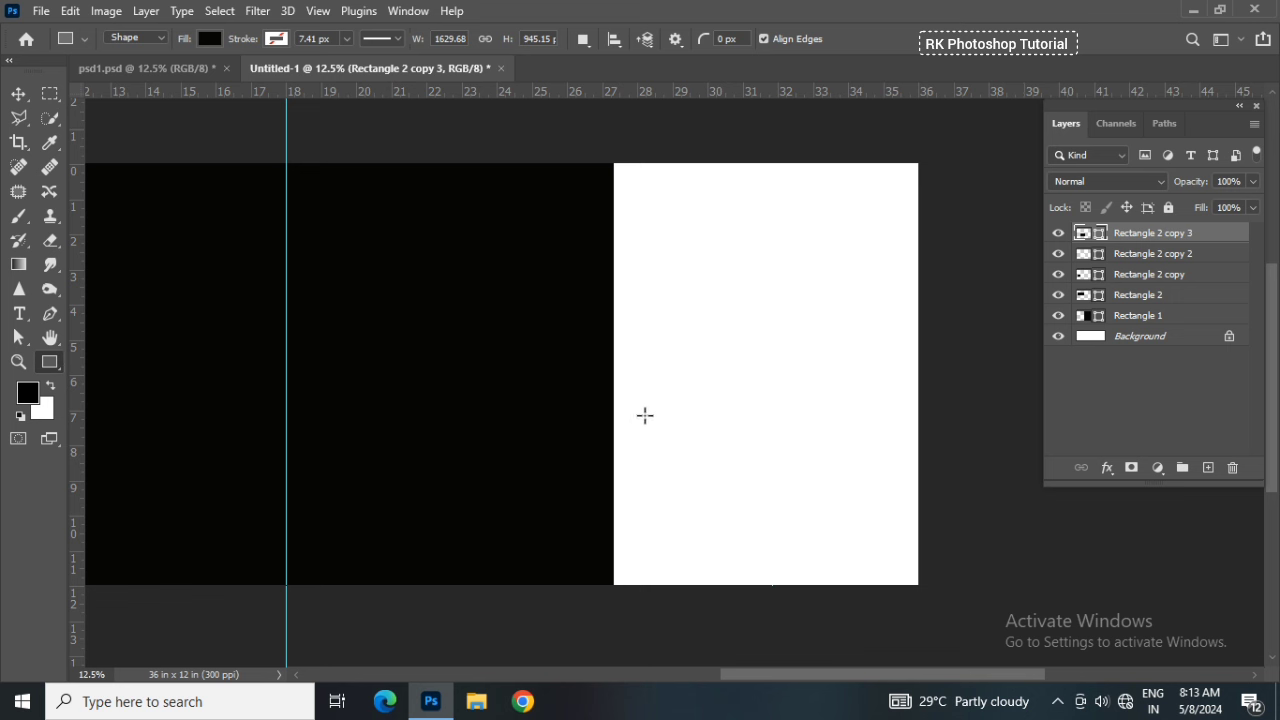
left_click_drag(638, 400, 817, 497)
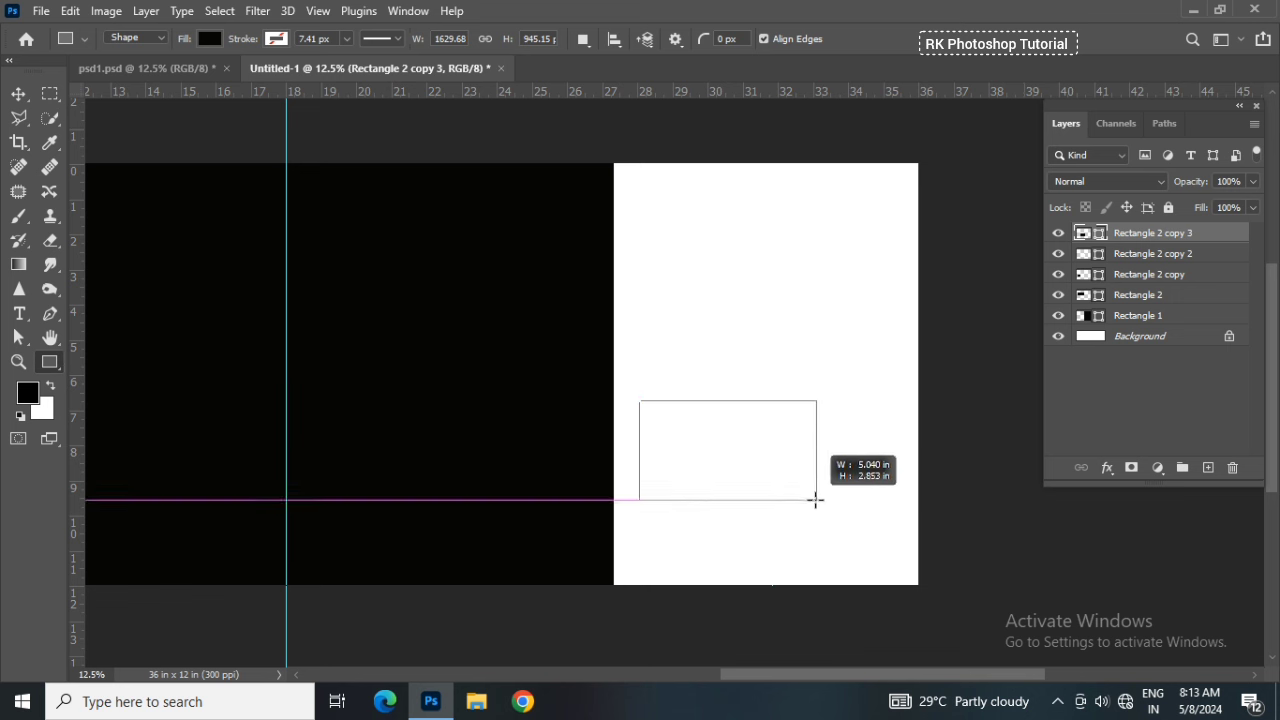
left_click_drag(817, 497, 828, 512)
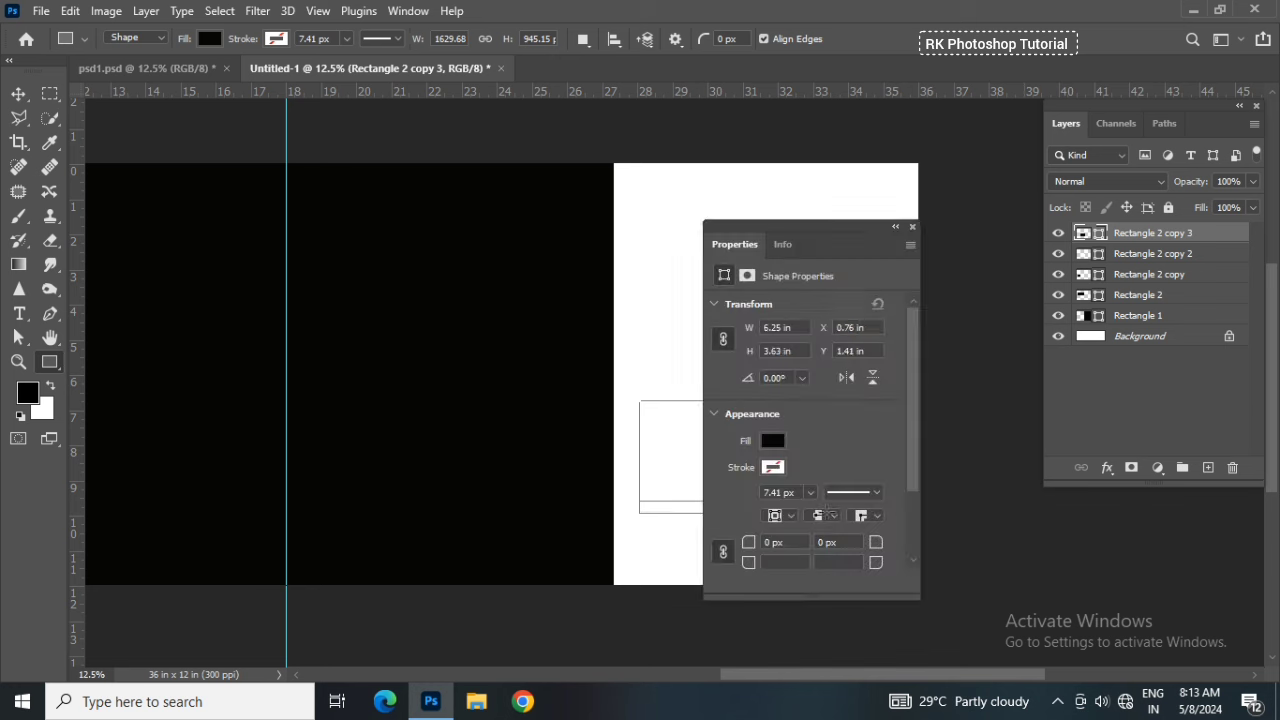
left_click(911, 228)
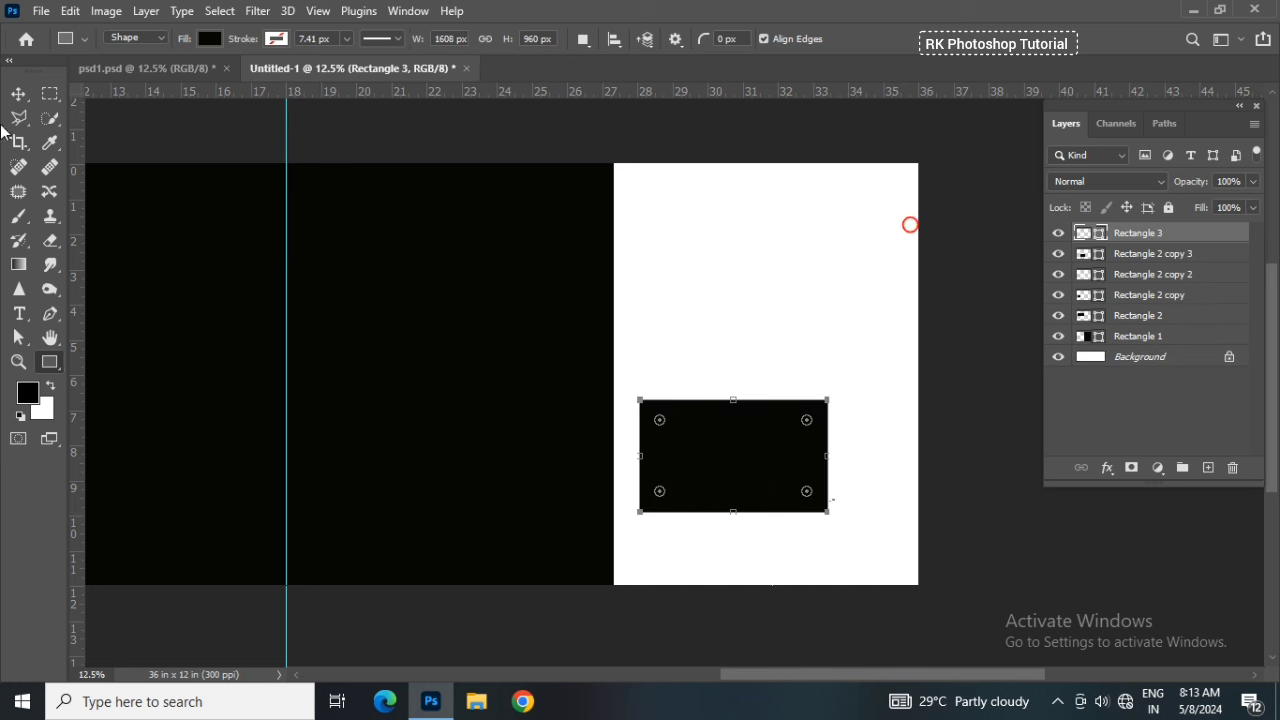
left_click(18, 93)
mouse_move(709, 469)
left_mouse_down()
mouse_move(681, 497)
mouse_move(642, 498)
left_mouse_up()
Fill Rectangle 3 white, make it taller, and duplicate it as Rectangle 3 copy
double_click(1104, 238)
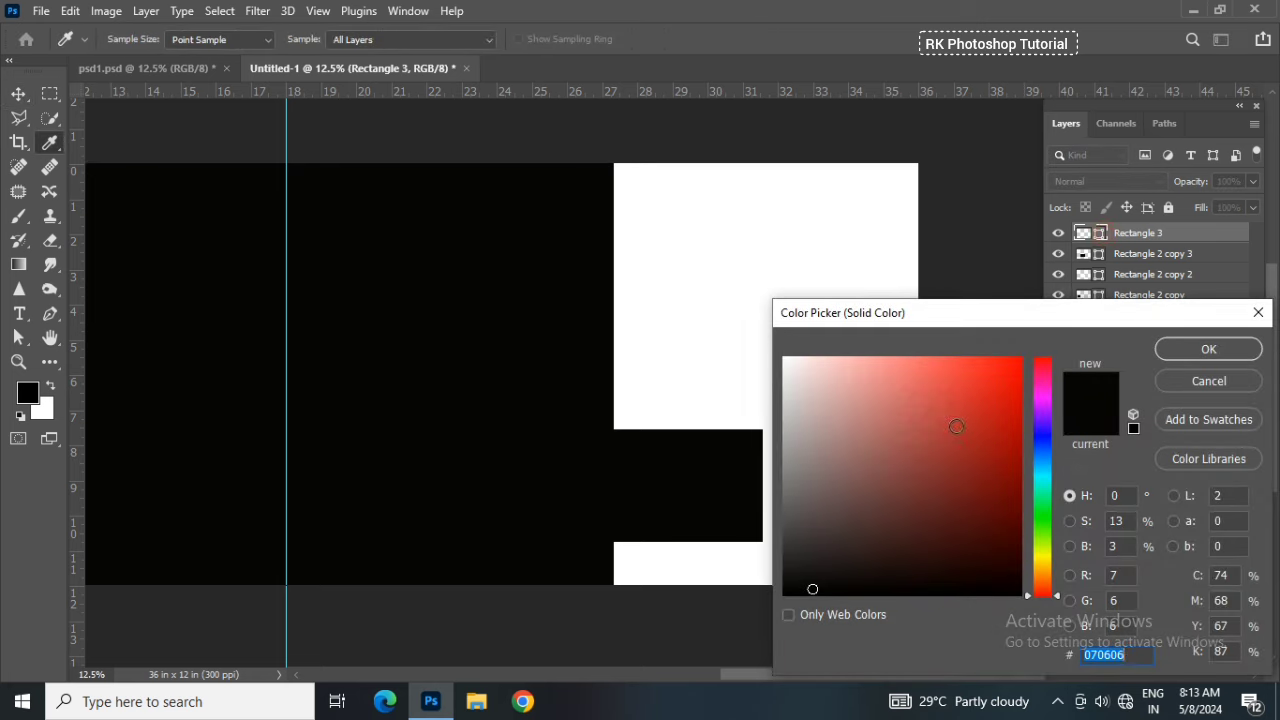
left_click(928, 452)
left_click(734, 337)
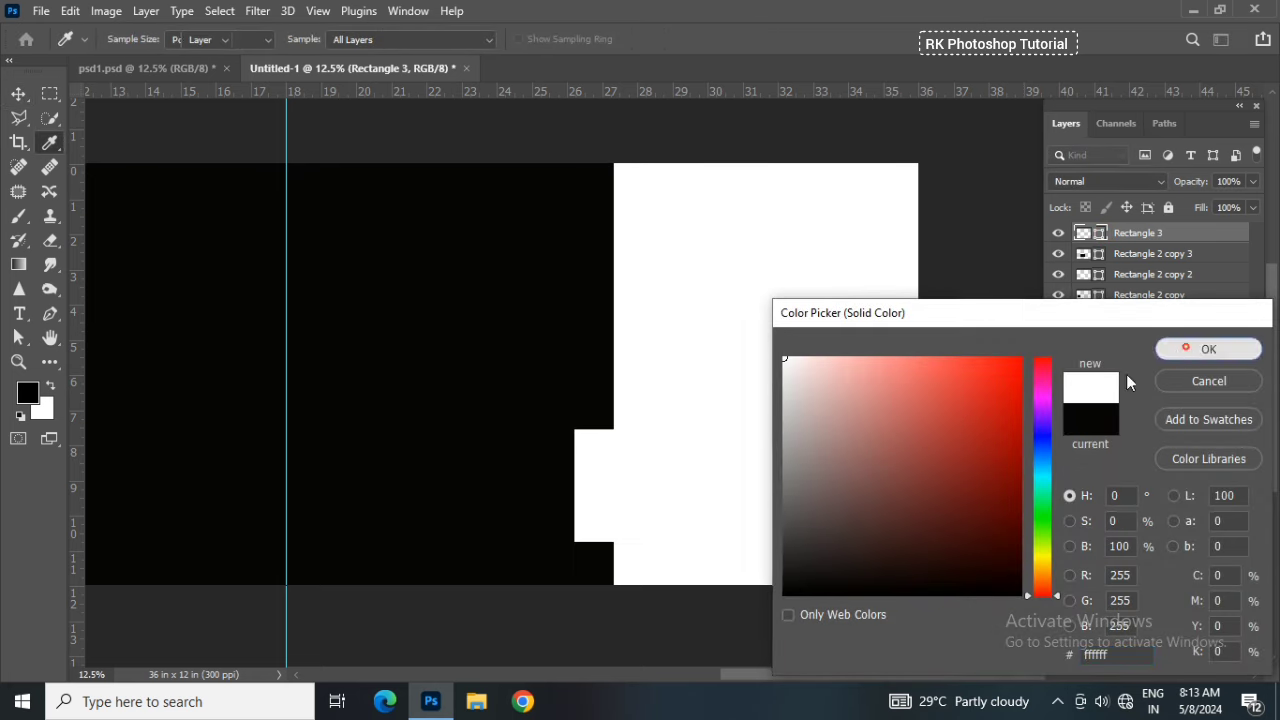
key("Return")
mouse_move(640, 509)
left_mouse_down()
mouse_move(620, 507)
mouse_move(644, 503)
mouse_move(674, 555)
left_mouse_up()
key("ctrl+t")
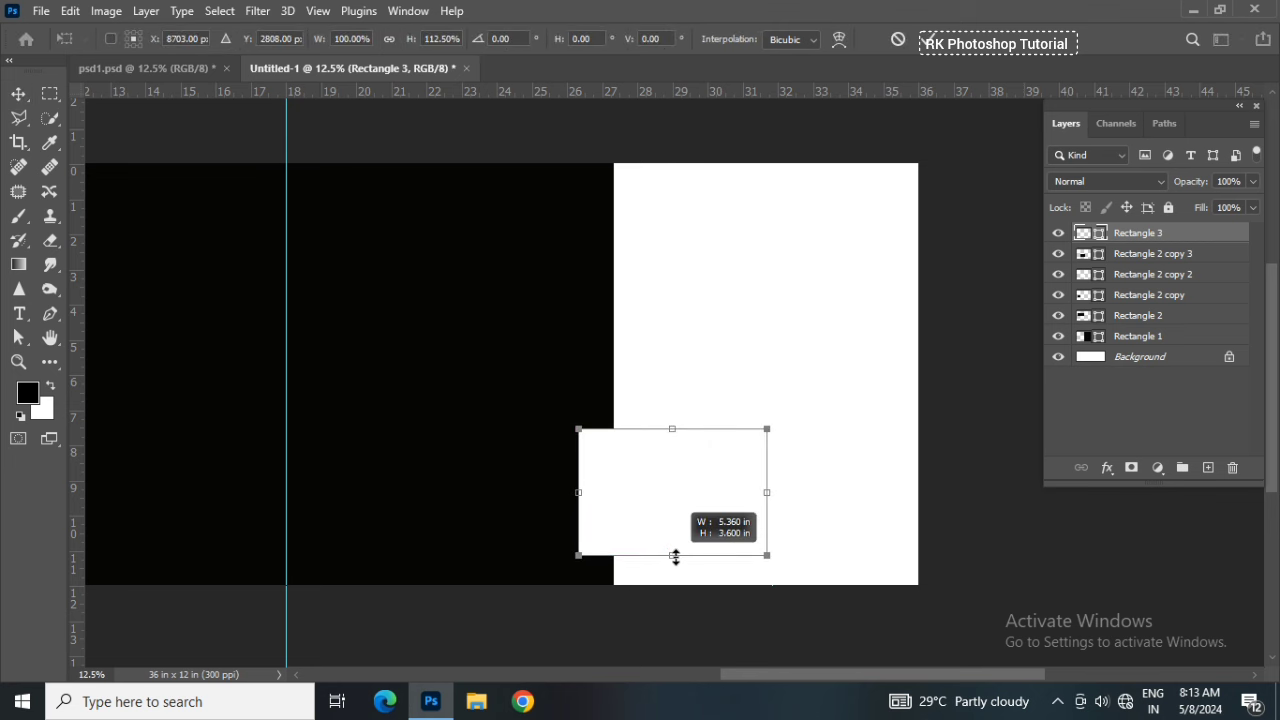
key("Return")
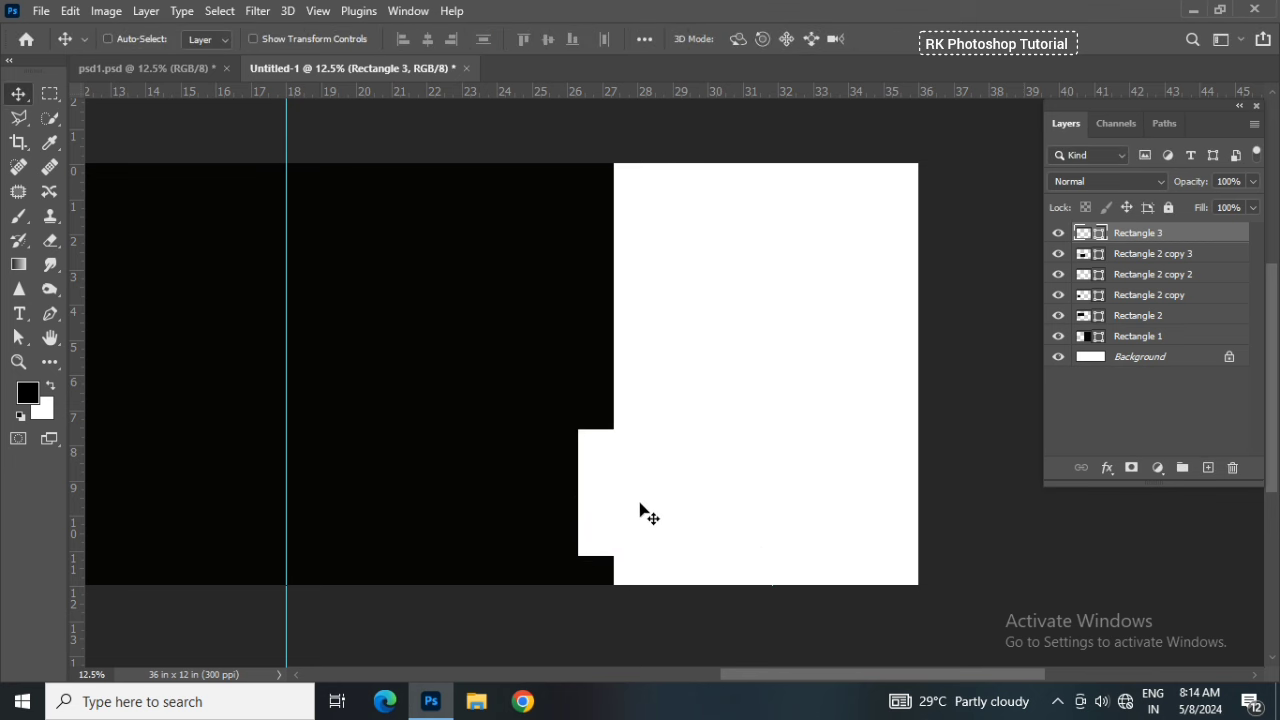
key("ctrl+j")
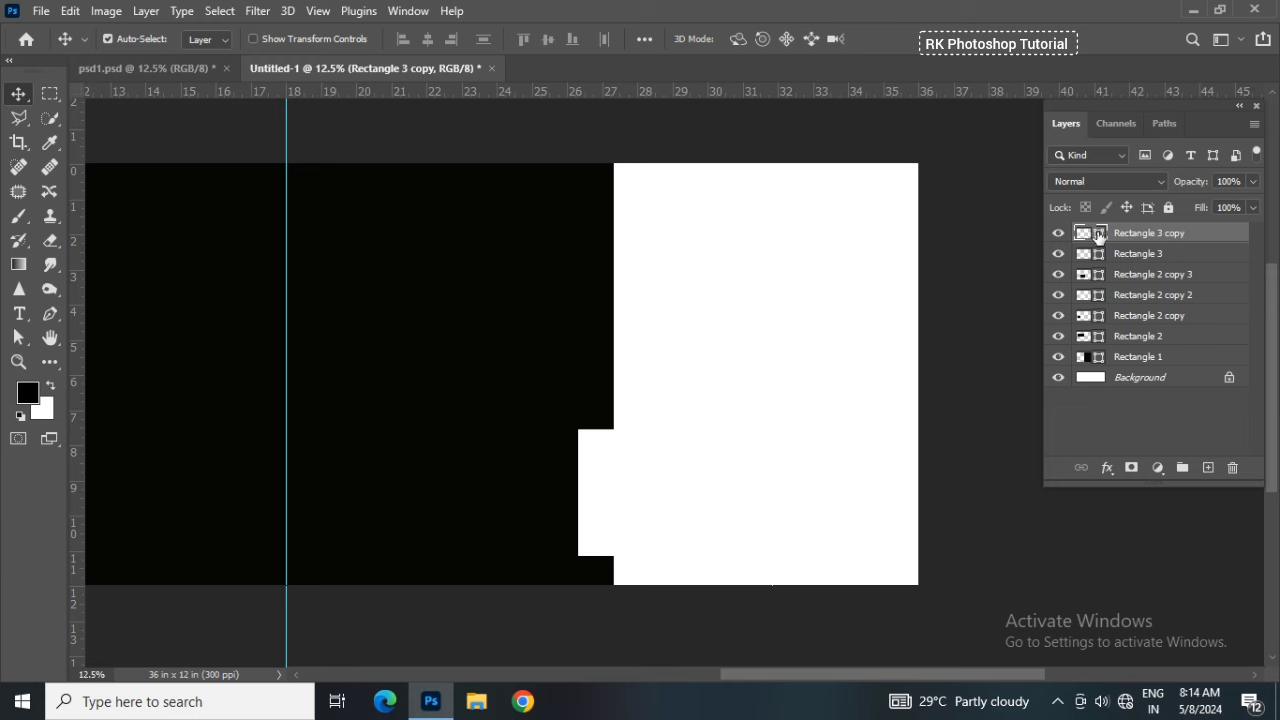
Fill the Rectangle 3 copy black and move it right and down
double_click(1098, 235)
left_click(700, 500)
left_click(1160, 355)
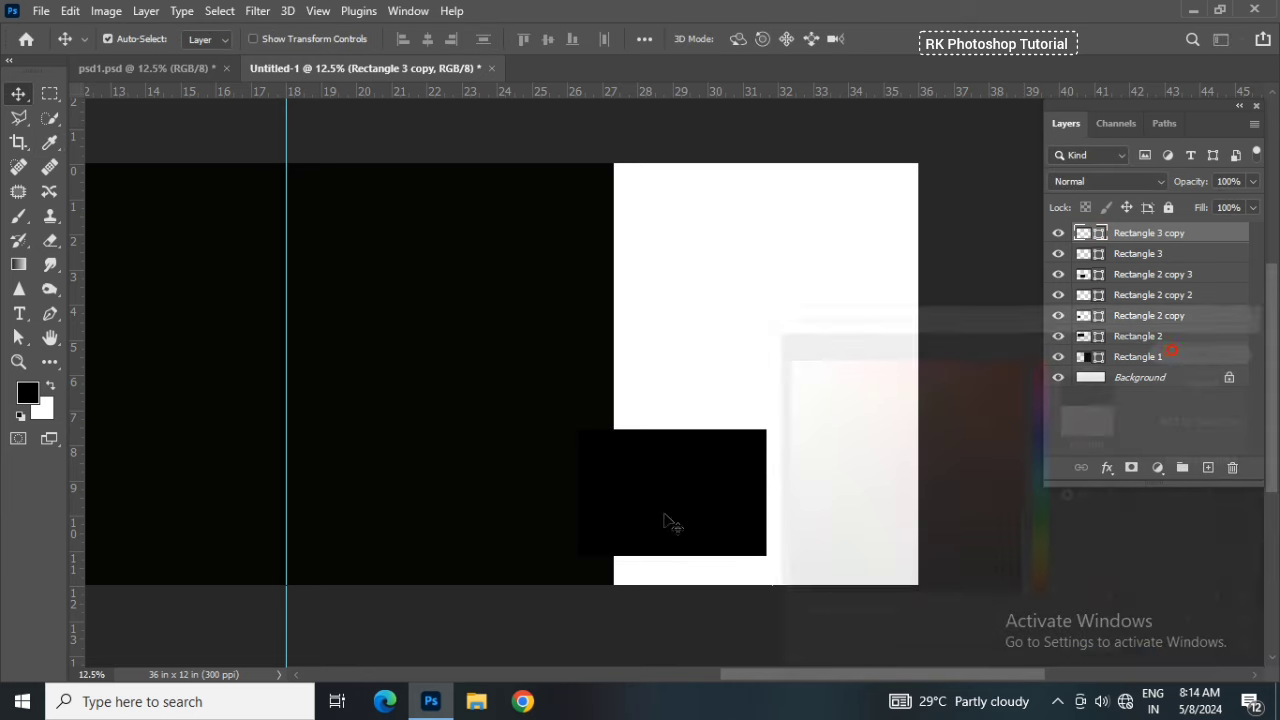
mouse_move(626, 470)
left_mouse_down()
mouse_move(776, 492)
mouse_move(896, 476)
left_mouse_up()
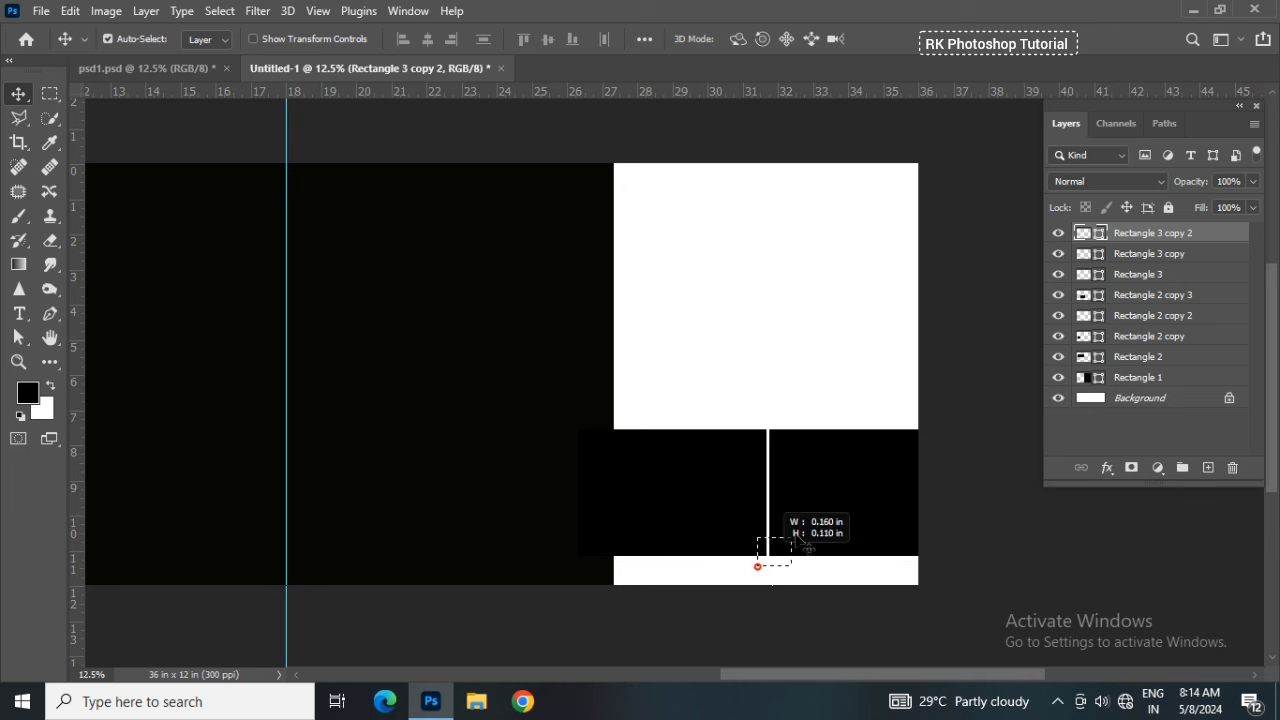
Scale the three right-page rectangles to about 86% and move them onto the guide
left_click_drag(770, 576, 808, 540)
key("ctrl+t")
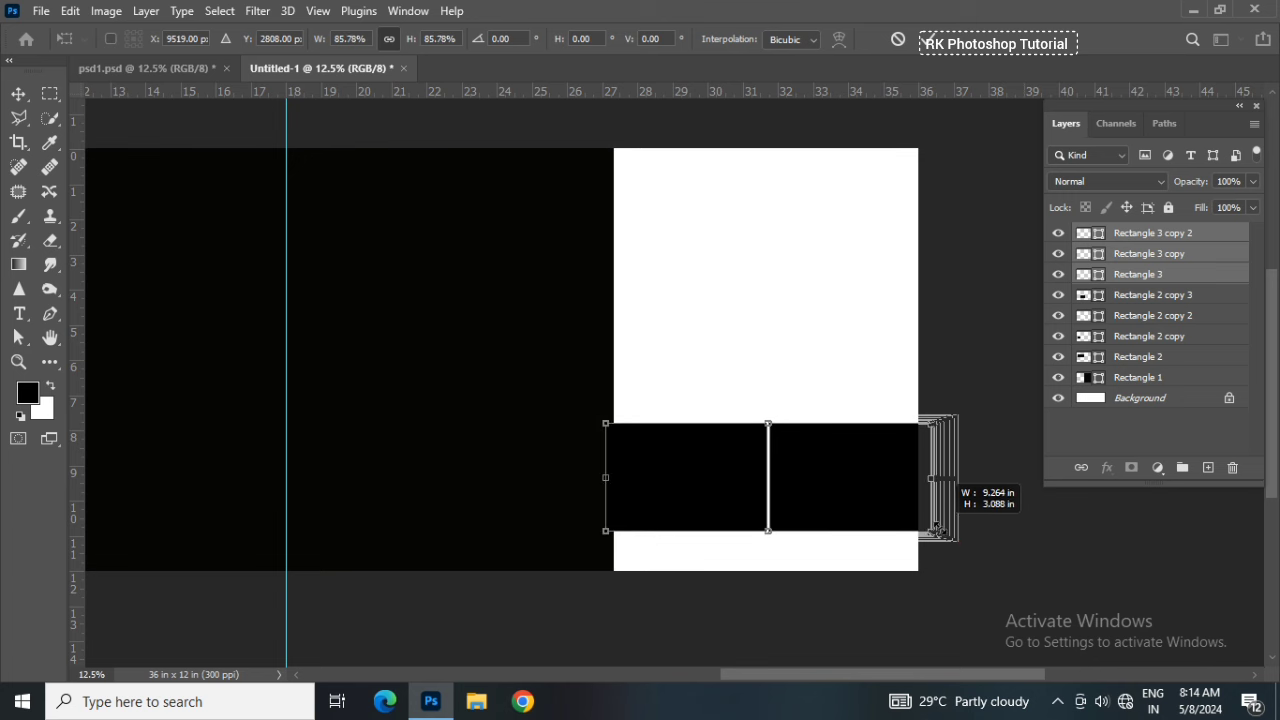
left_click_drag(963, 543, 943, 534)
left_click_drag(849, 508, 822, 509)
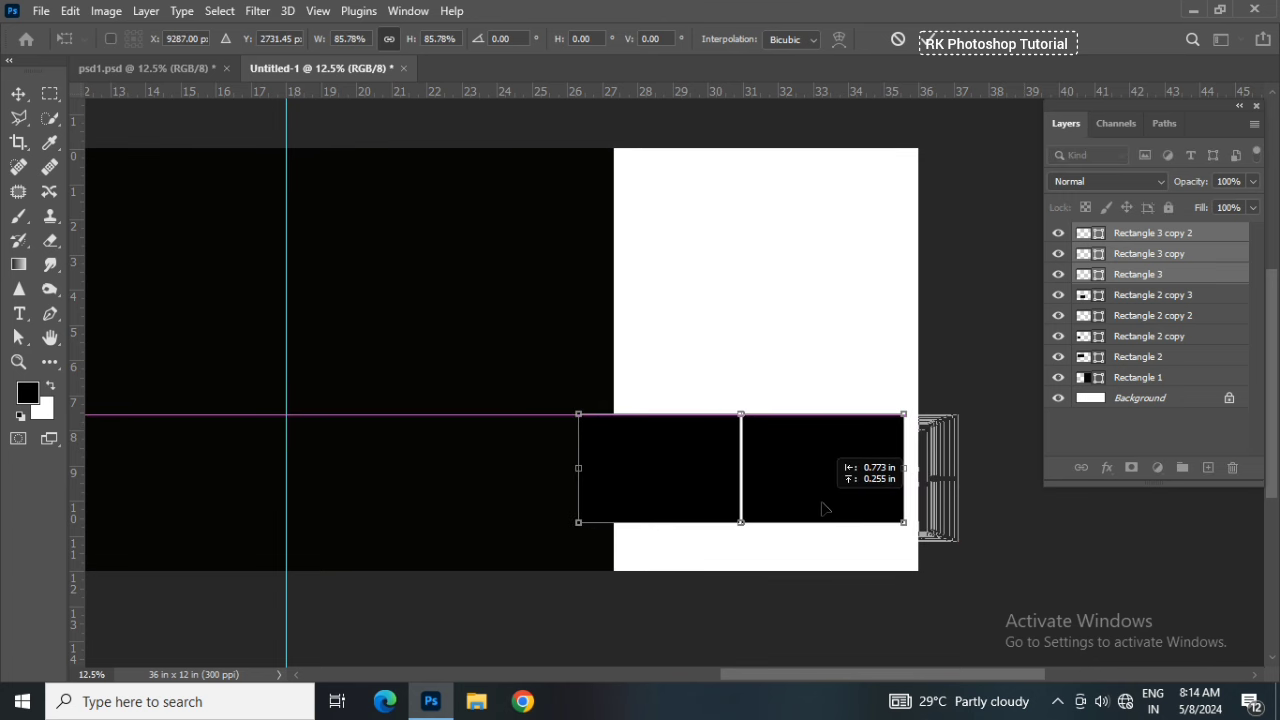
key("Return")
scroll(883, 440, "up", 1)
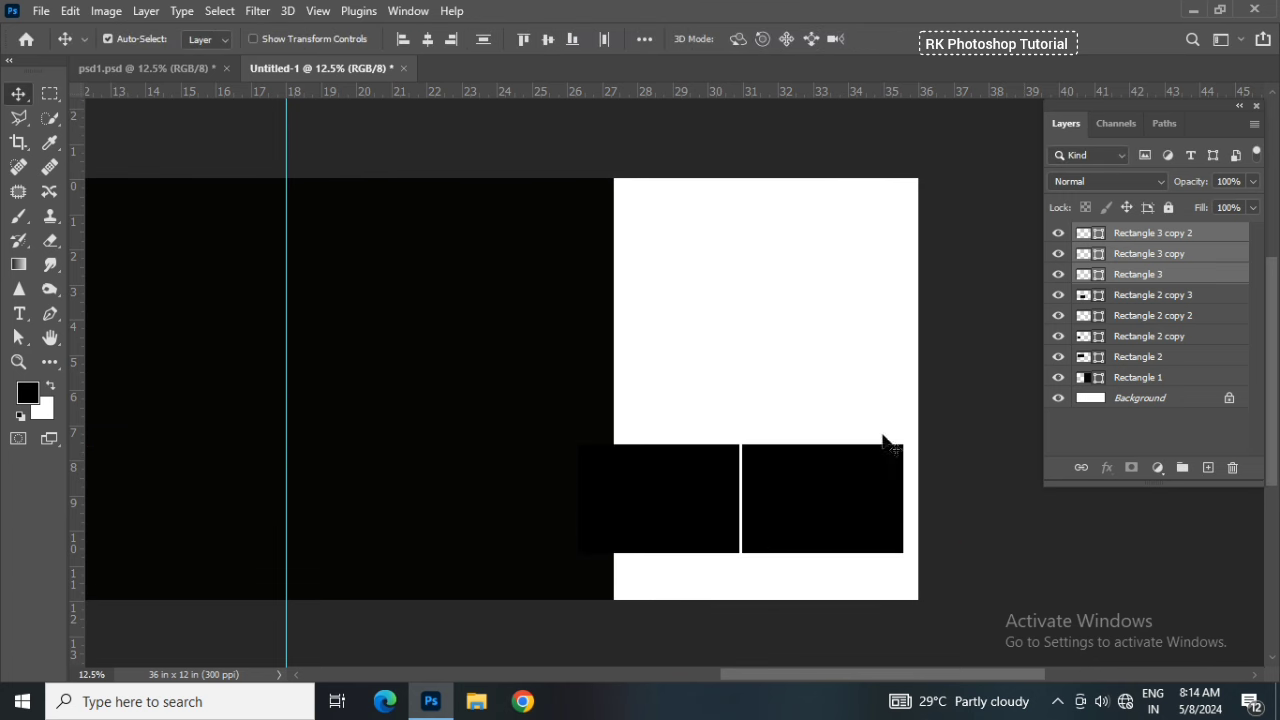
Resize Rectangle 3 so its white border meets the right-hand black box
left_click(1116, 280)
double_click(1099, 274)
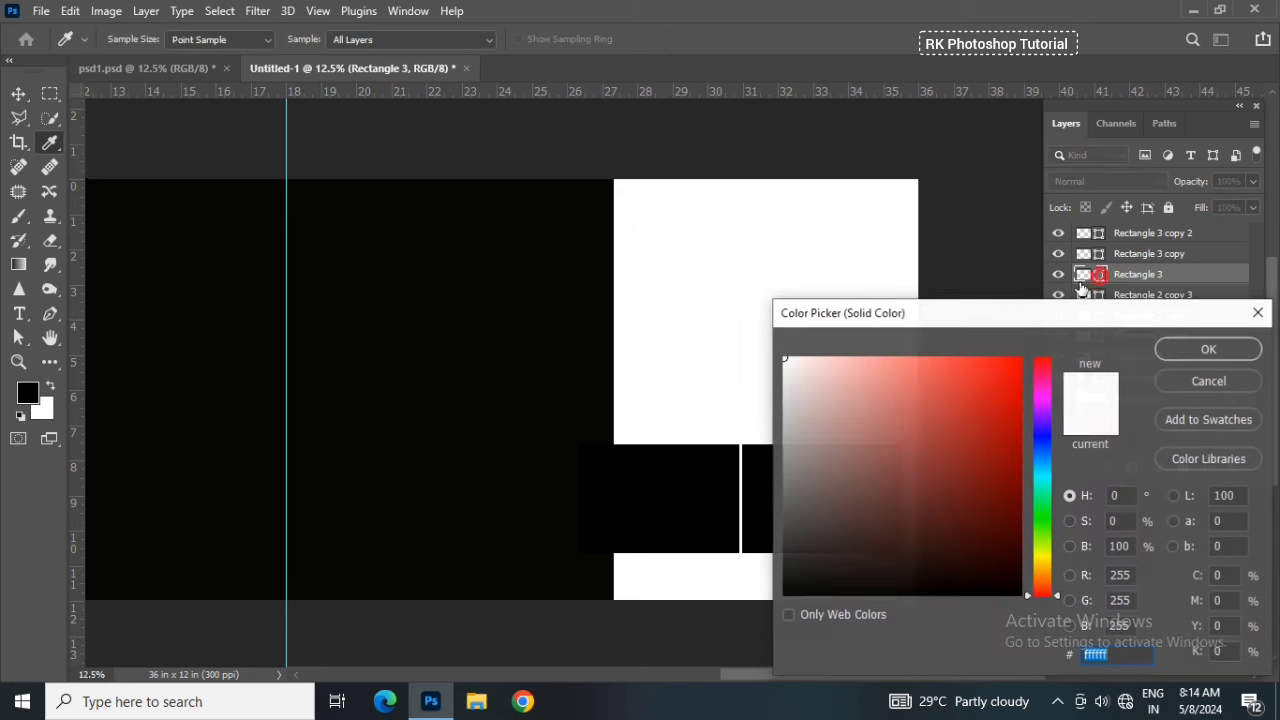
left_click(1192, 358)
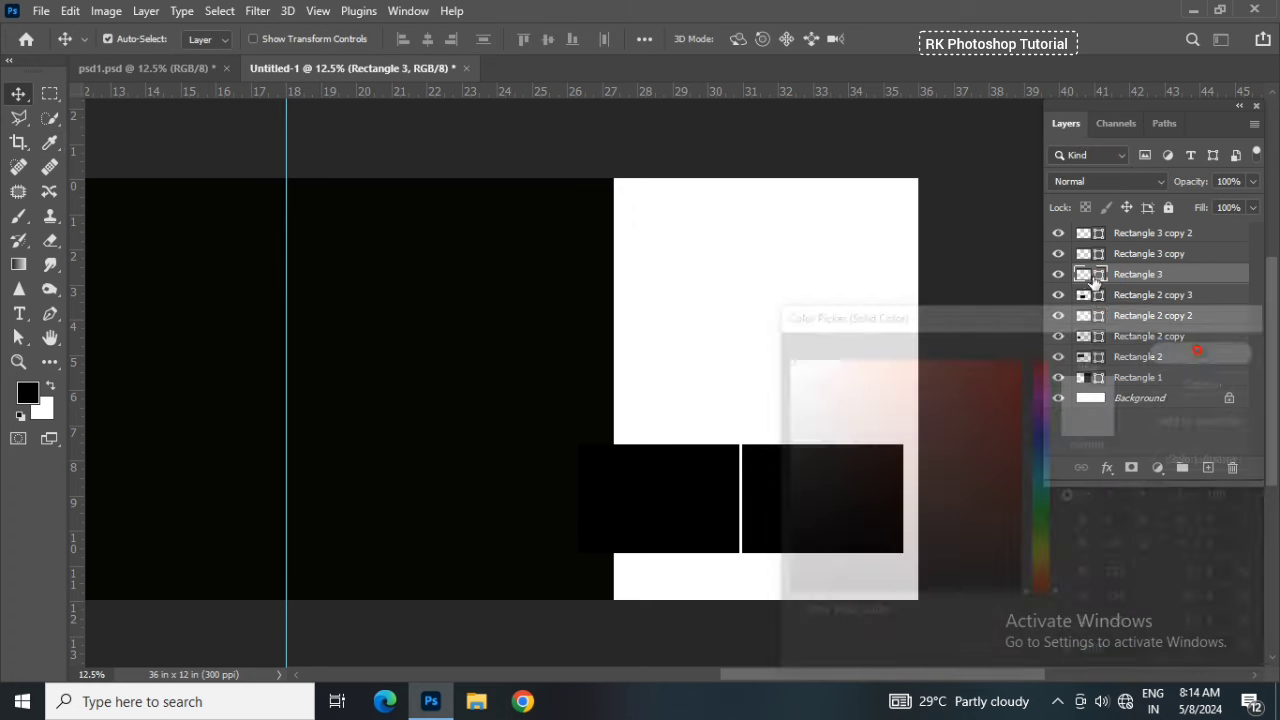
mouse_move(1105, 276)
left_mouse_down()
mouse_move(1103, 232)
mouse_move(1128, 285)
left_mouse_up()
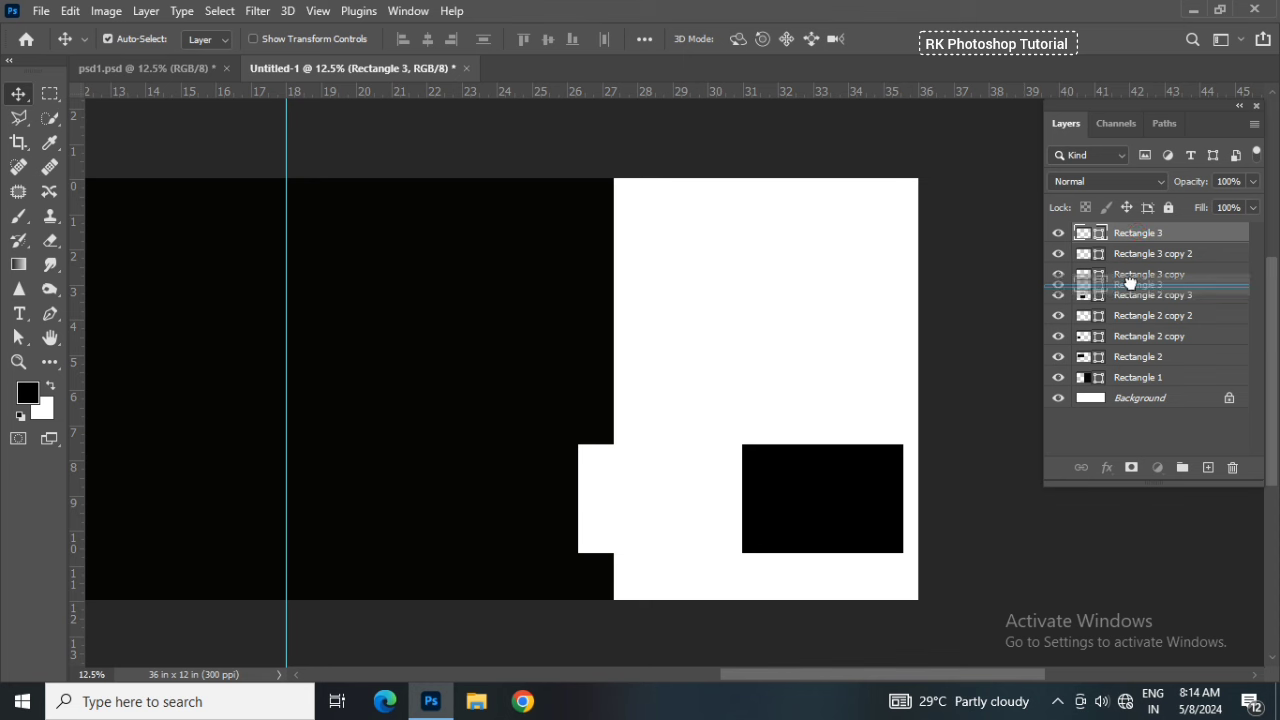
key("Left")
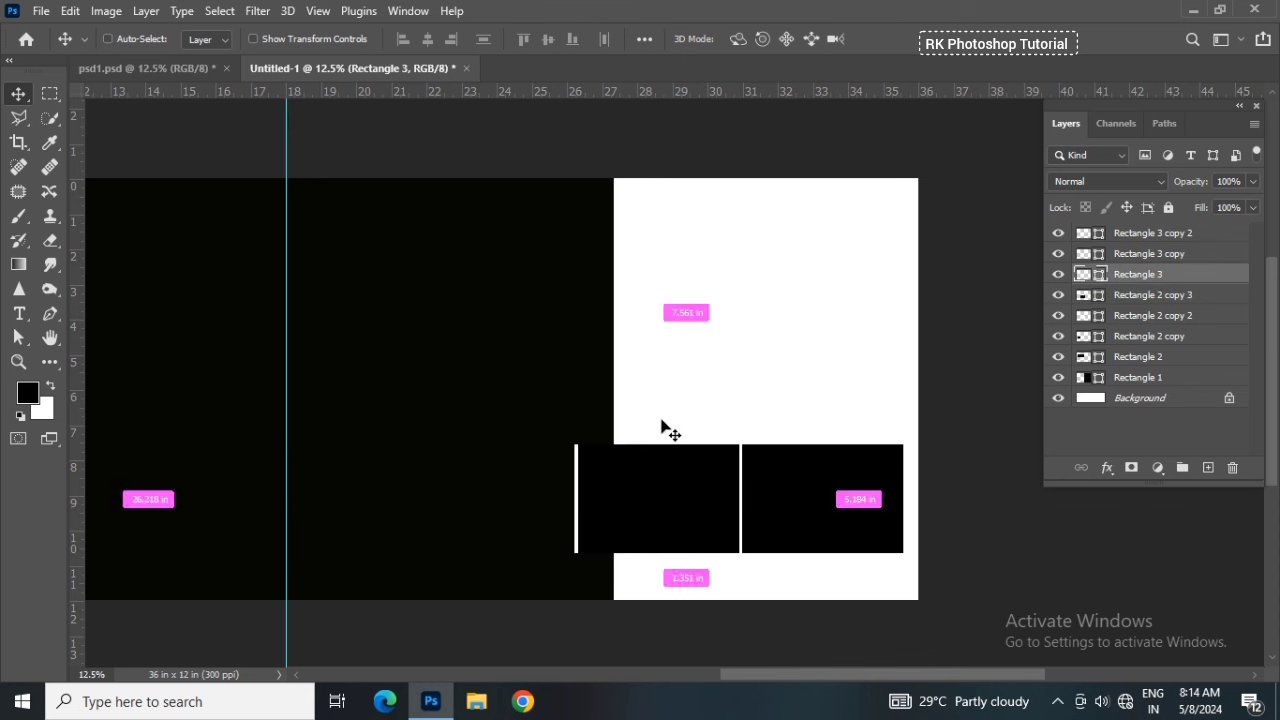
key("ctrl+t")
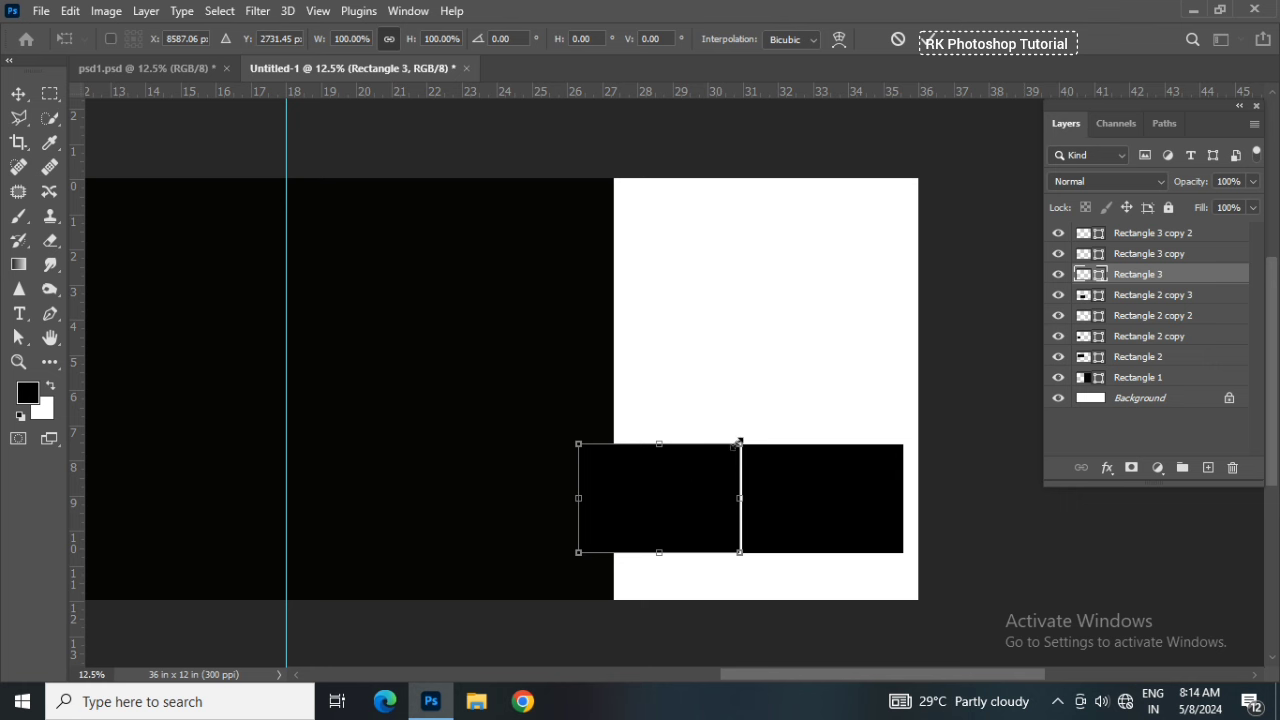
left_click_drag(739, 441, 743, 440)
left_click_drag(743, 497, 740, 497)
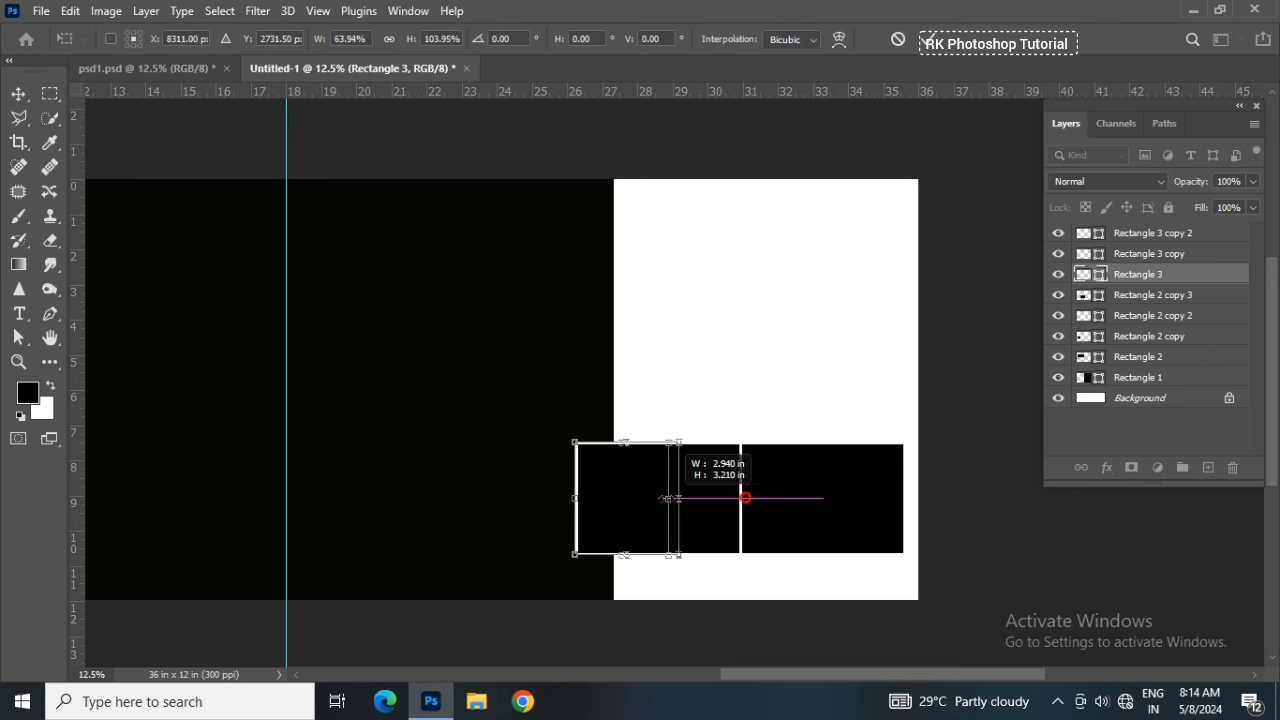
key("Return")
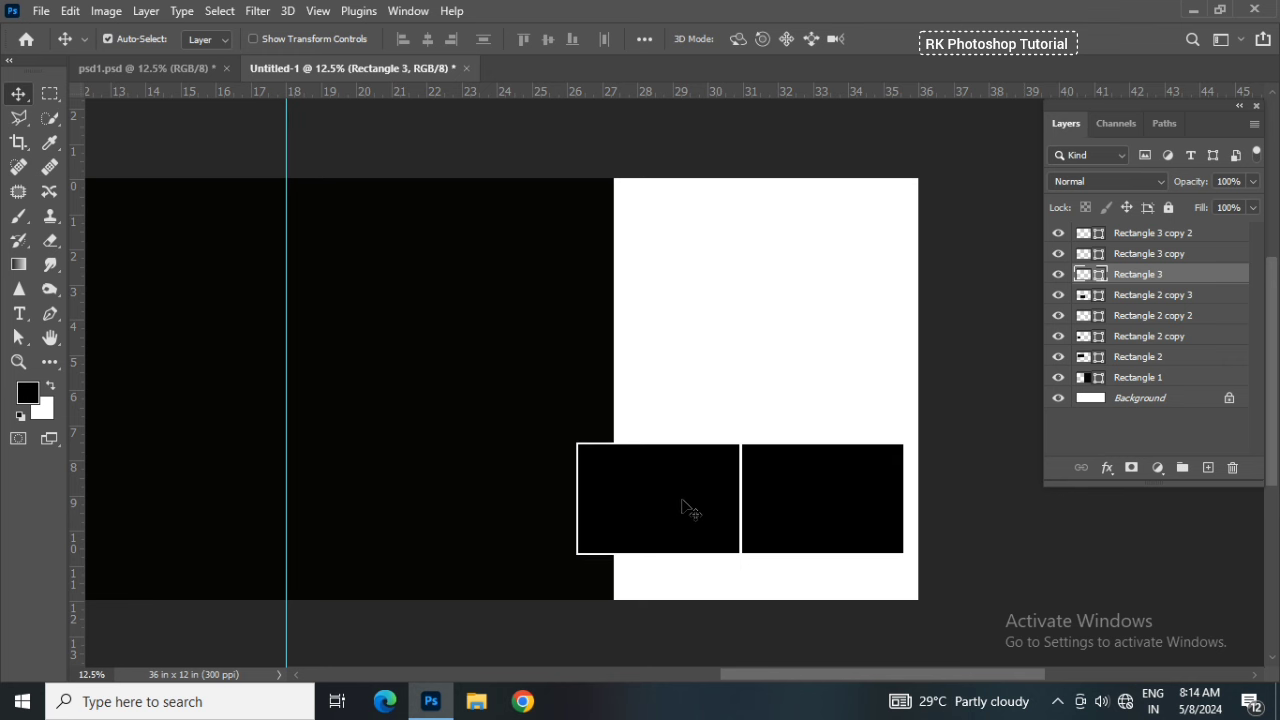
mouse_move(416, 464)
left_mouse_down()
mouse_move(594, 471)
mouse_move(666, 449)
left_mouse_up()
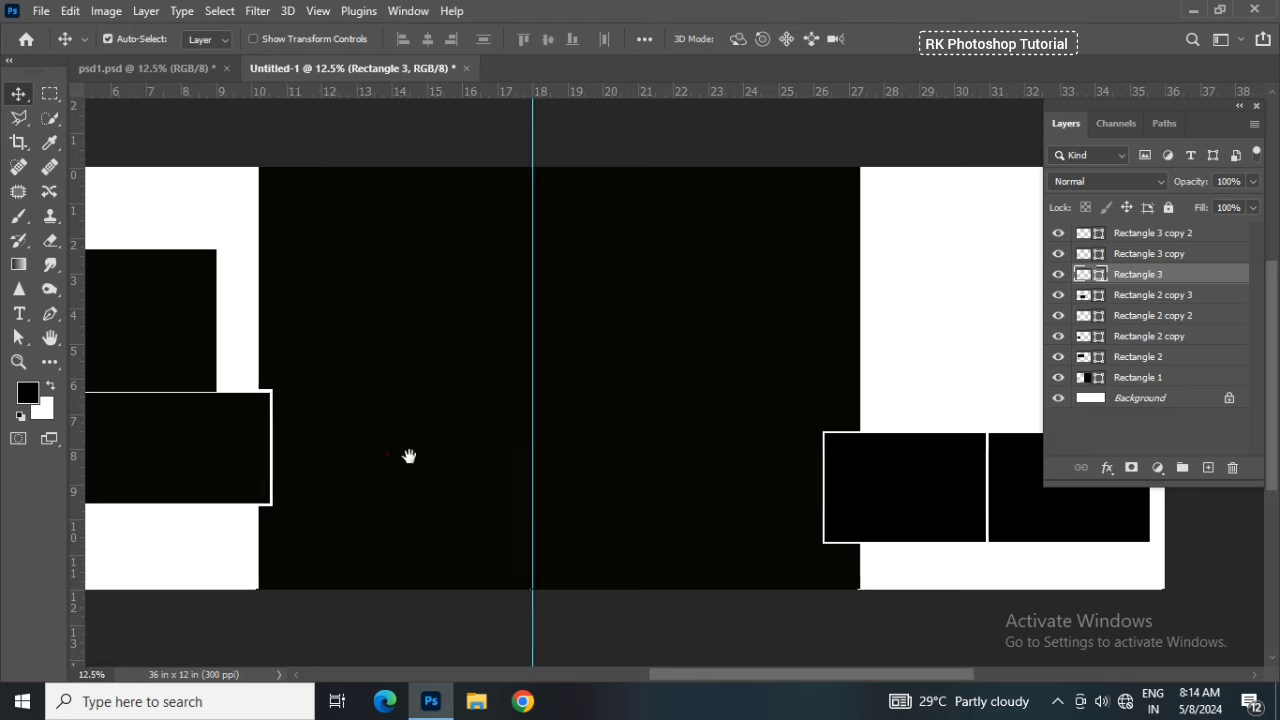
Bring the left page into view and select the Rectangle 3 copy 2 layer
left_click_drag(409, 457, 591, 455)
left_click_drag(463, 436, 512, 443)
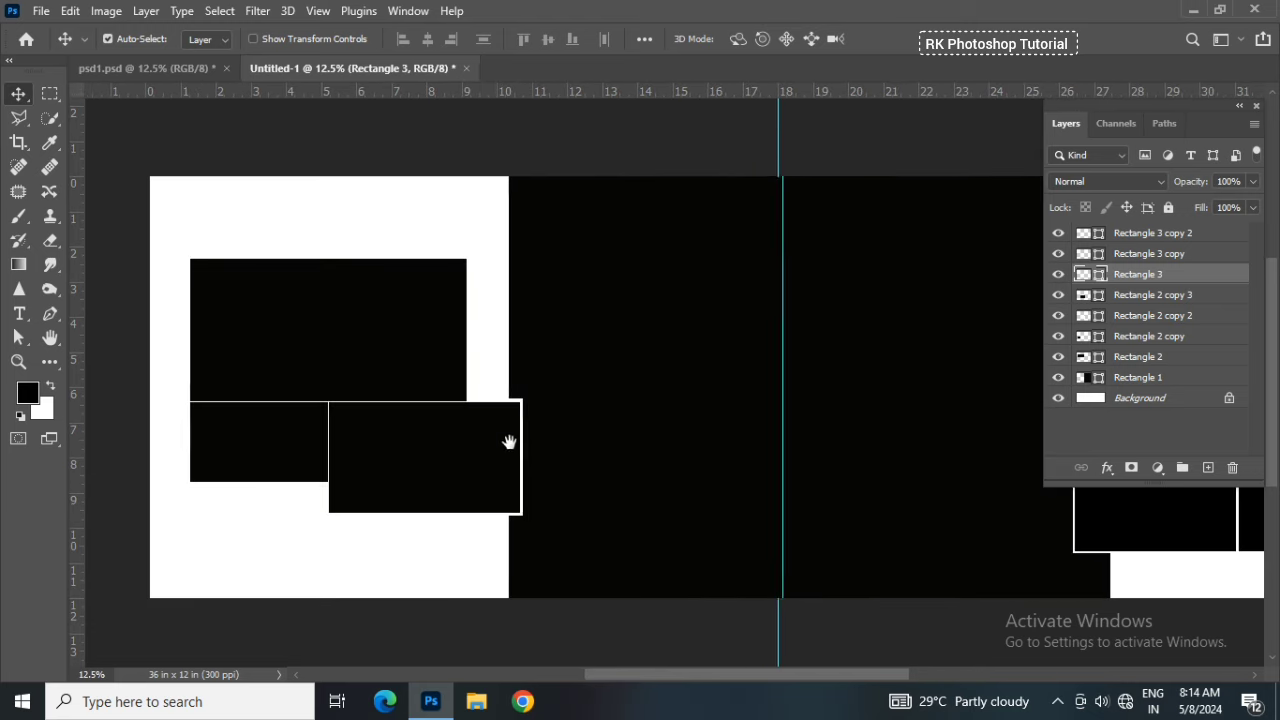
left_click(1151, 400)
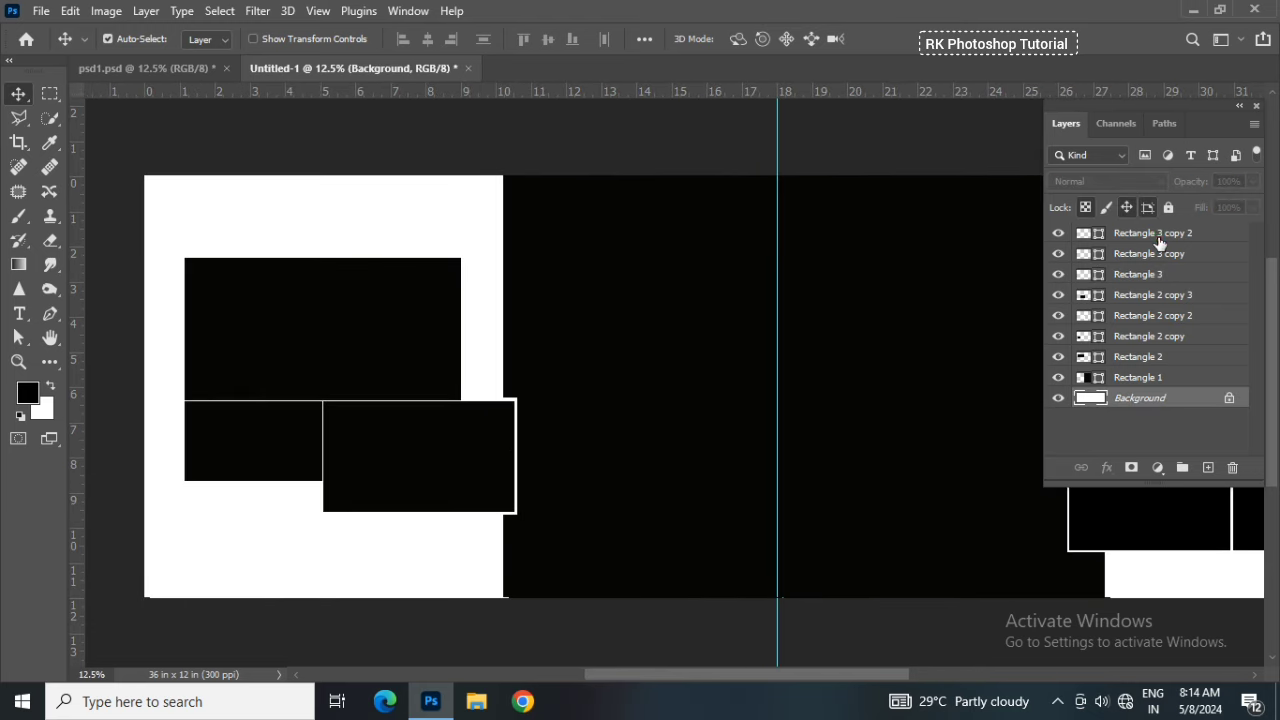
left_click(1157, 240)
Bring the floral ornament from psd1.psd, flip it vertically, and place it along the top edge
left_click(131, 70)
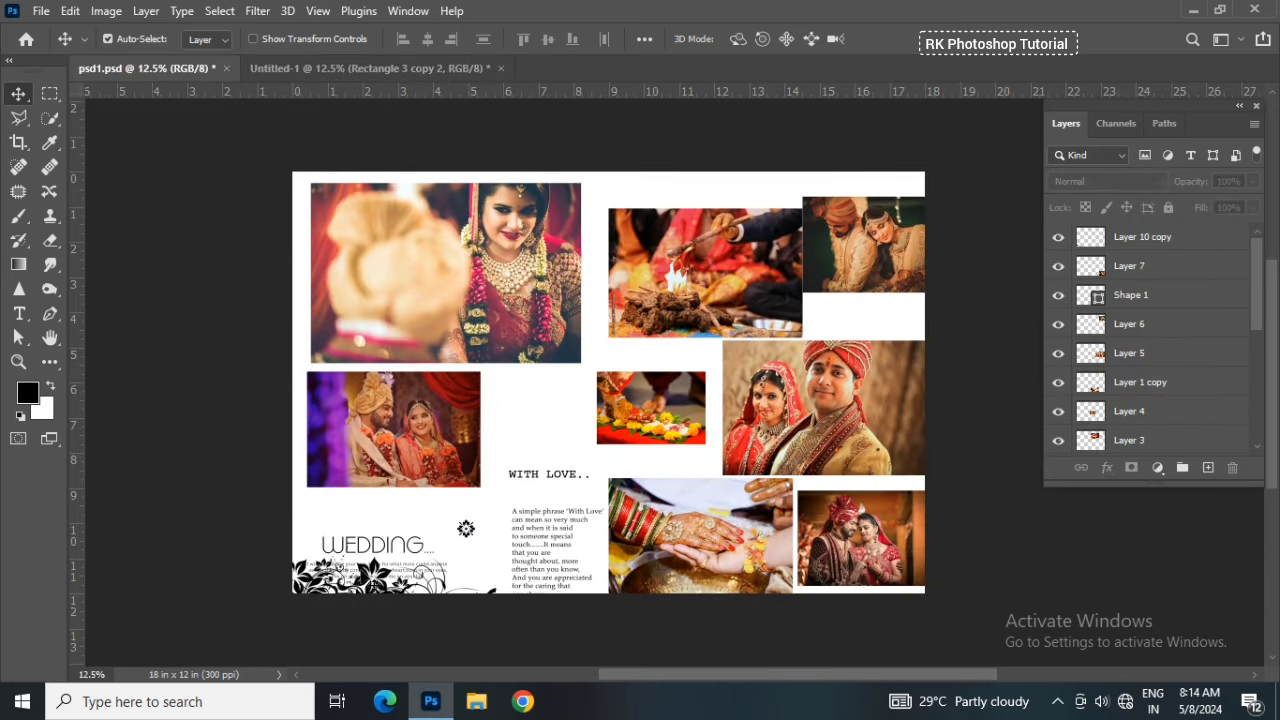
left_click_drag(372, 595, 356, 75)
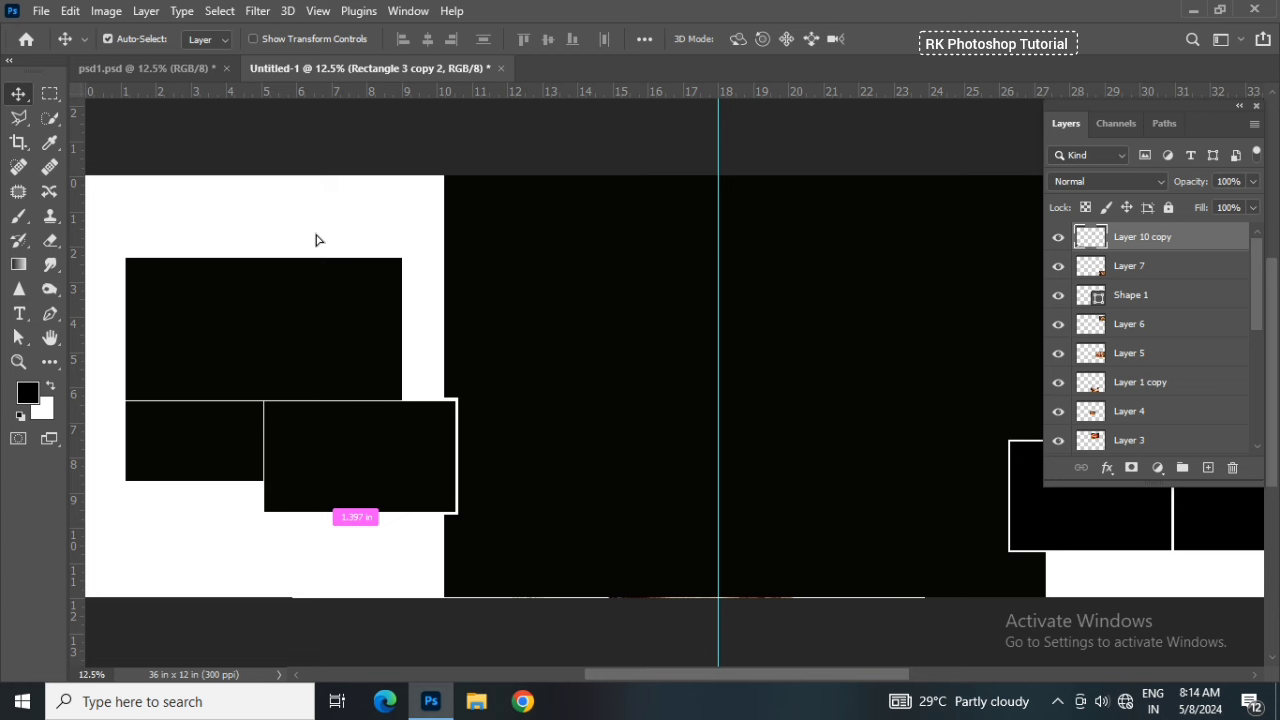
mouse_move(356, 75)
left_mouse_down()
mouse_move(300, 336)
mouse_move(334, 337)
left_mouse_up()
key("ctrl+t")
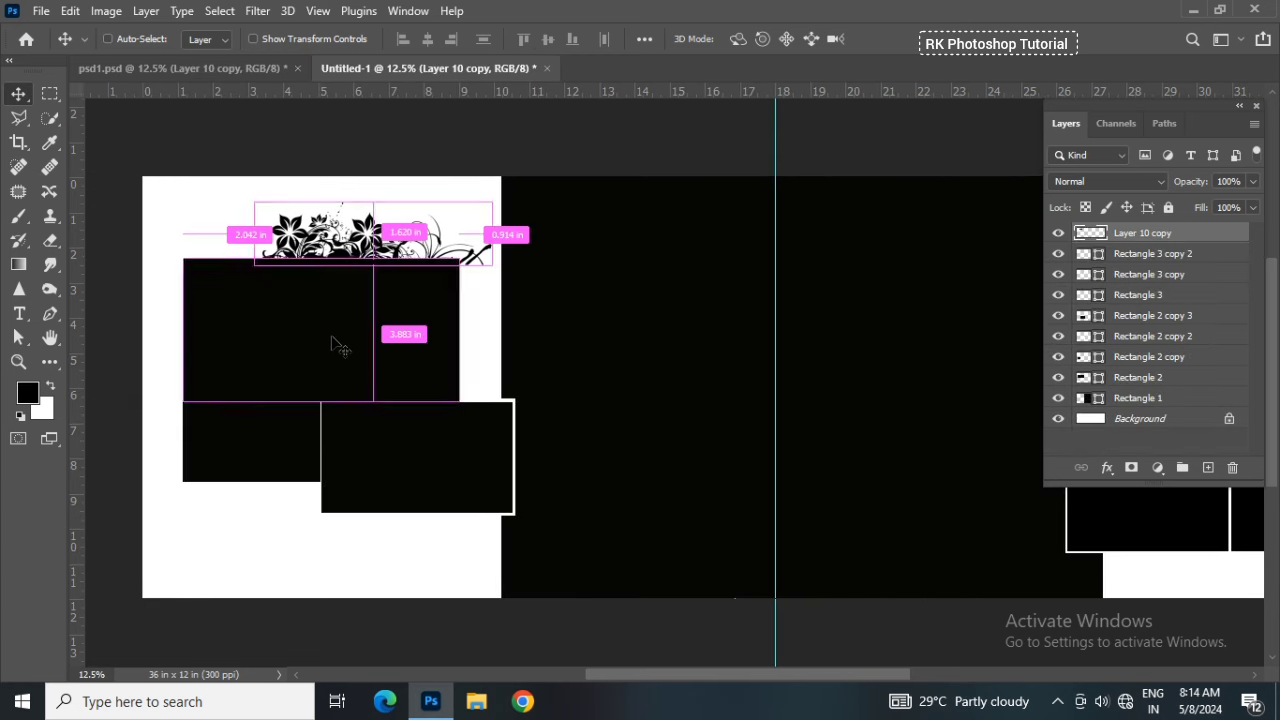
right_click(362, 296)
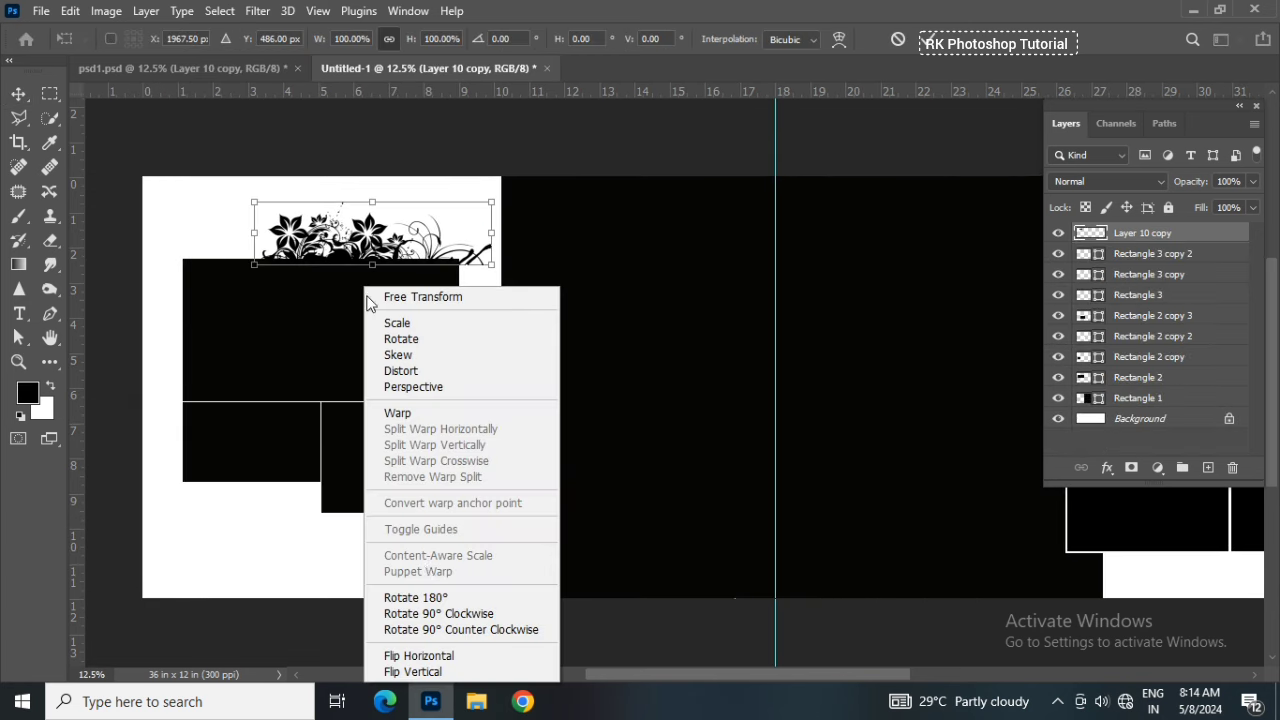
left_click(452, 680)
mouse_move(370, 228)
left_mouse_down()
mouse_move(338, 204)
mouse_move(340, 180)
left_mouse_up()
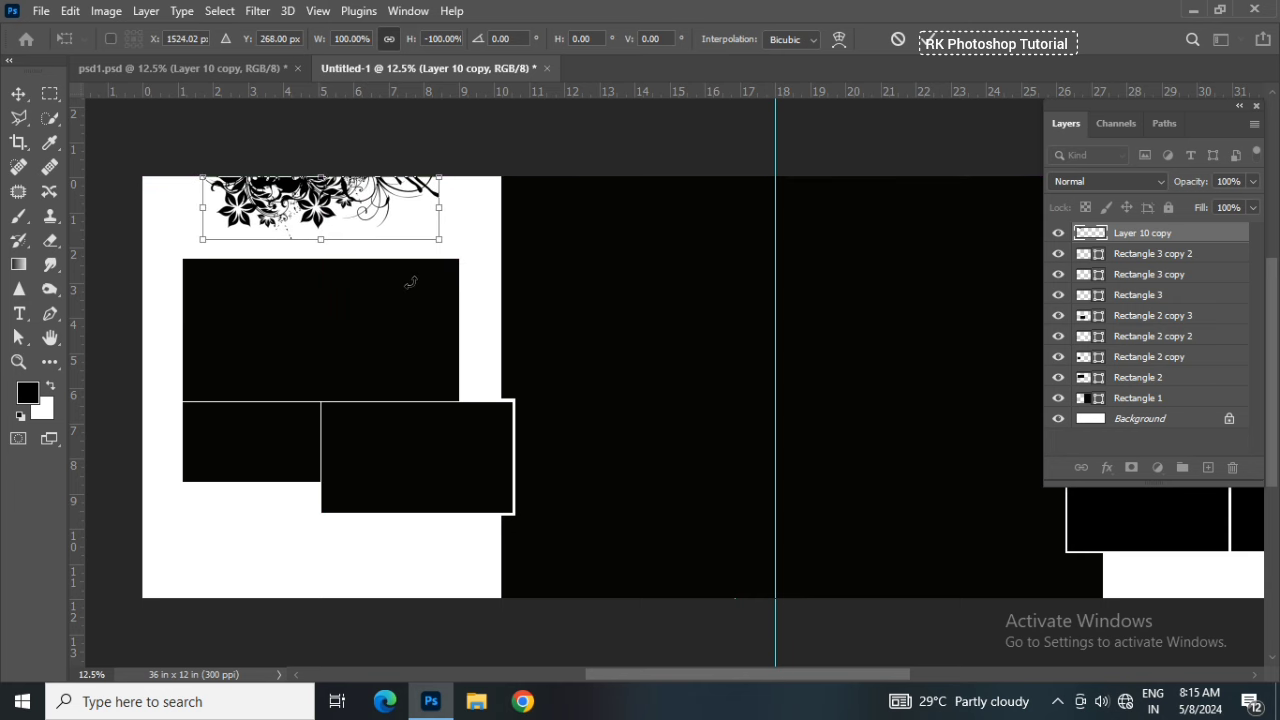
key("Return")
Copy the ornament to the left page's bottom edge and flip it right side up
scroll(290, 290, "down", 1)
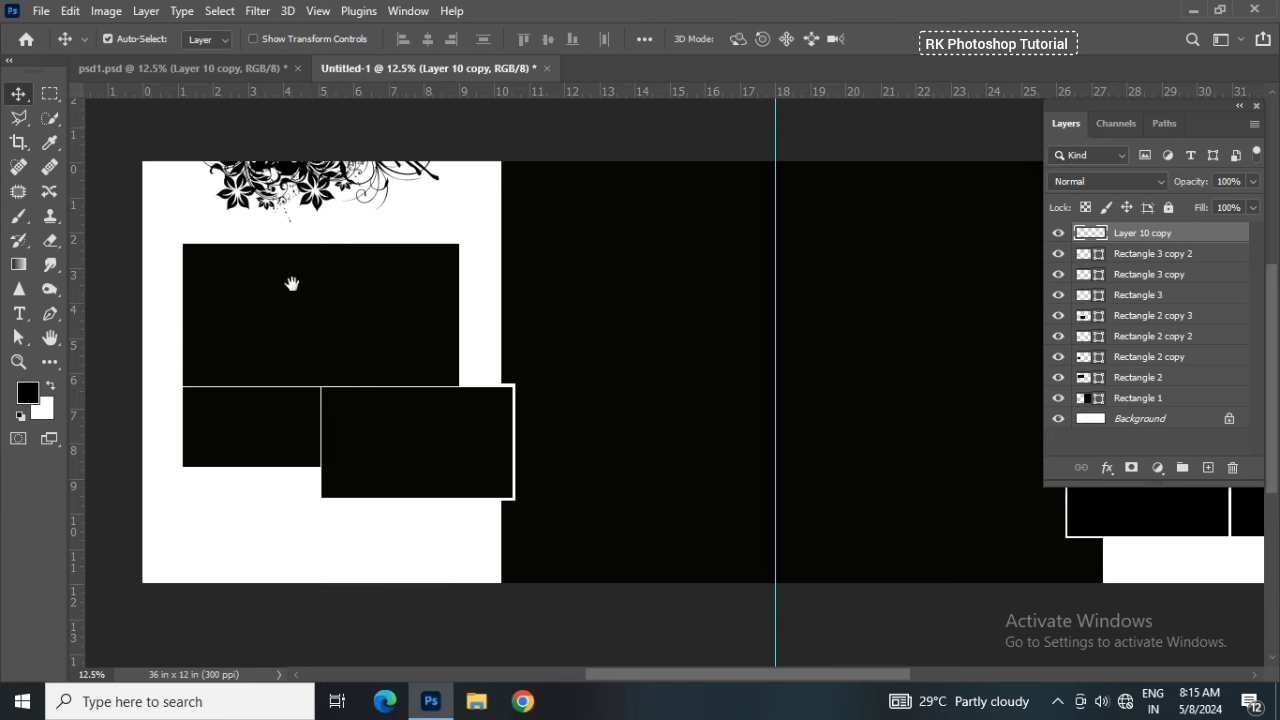
left_click_drag(292, 284, 317, 286)
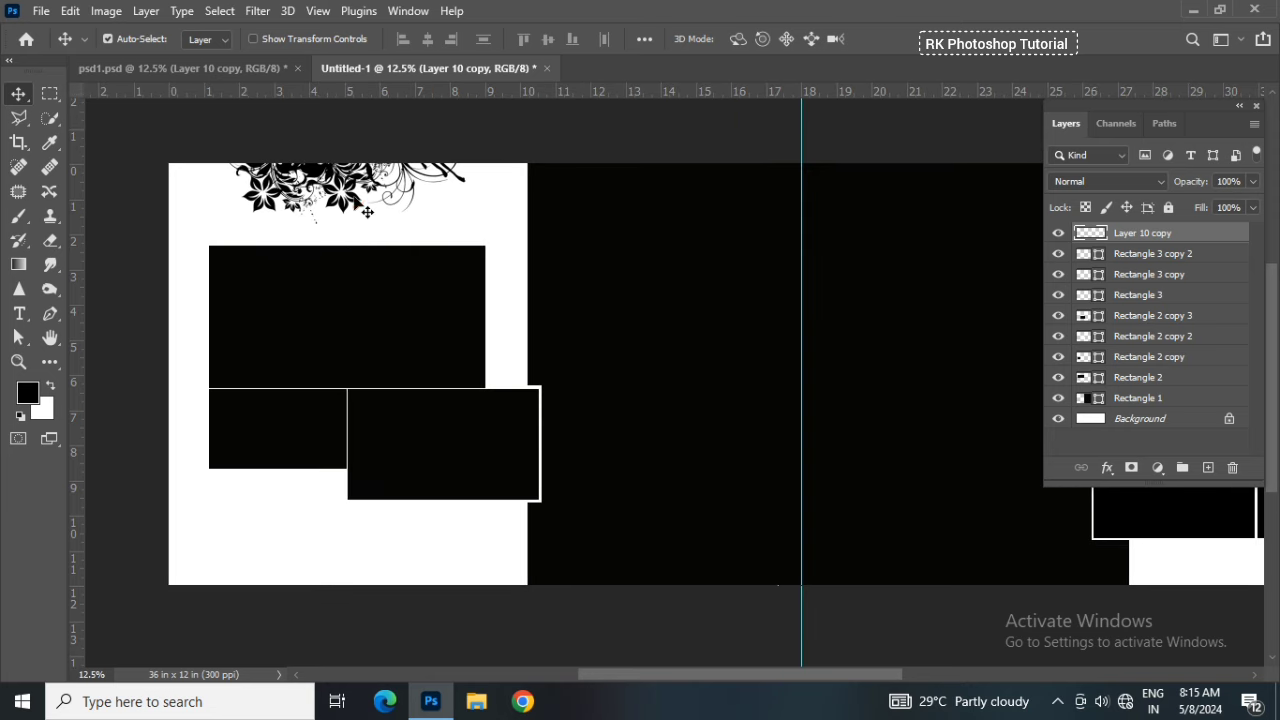
left_click_drag(367, 212, 357, 570)
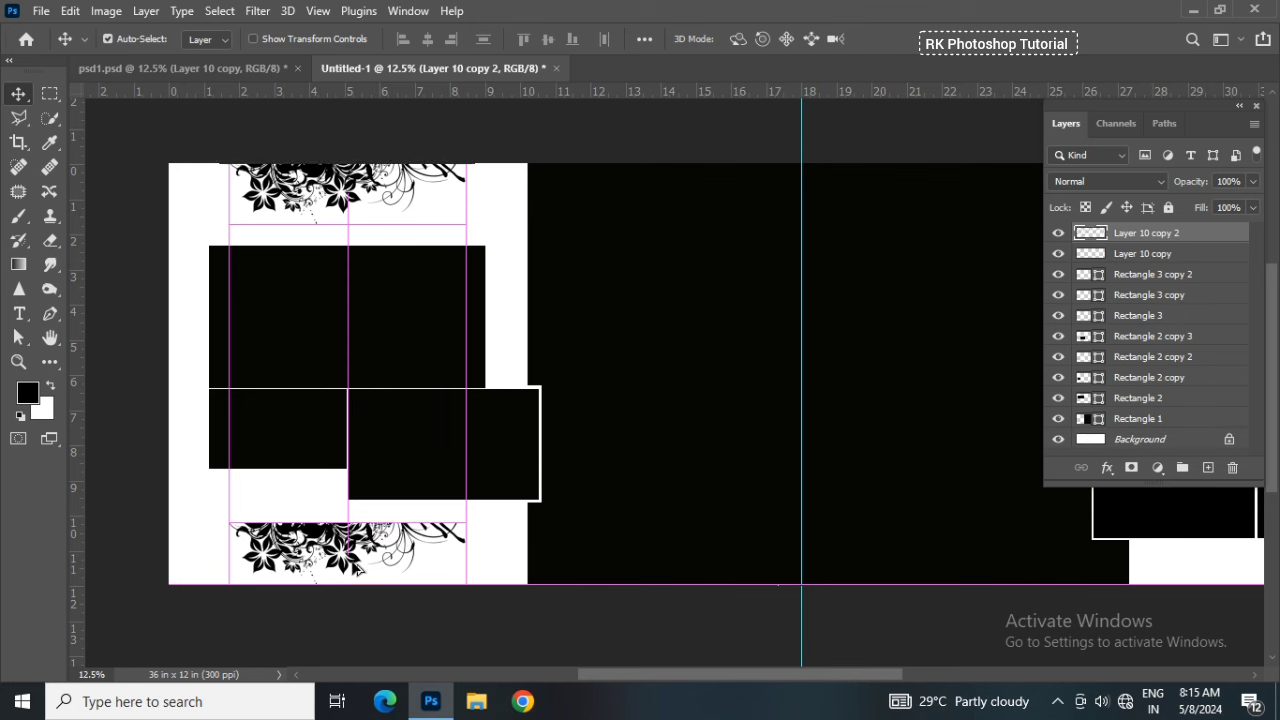
key("ctrl+t")
right_click(355, 566)
left_click(372, 551)
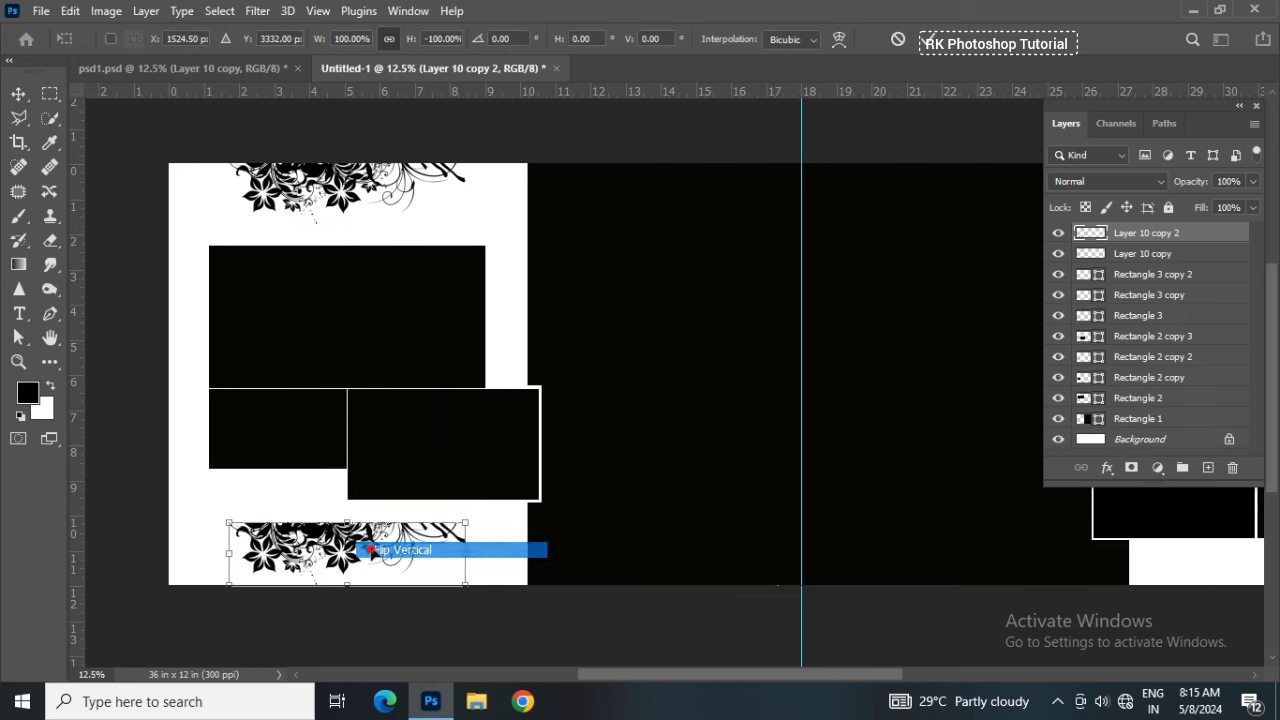
key("Return")
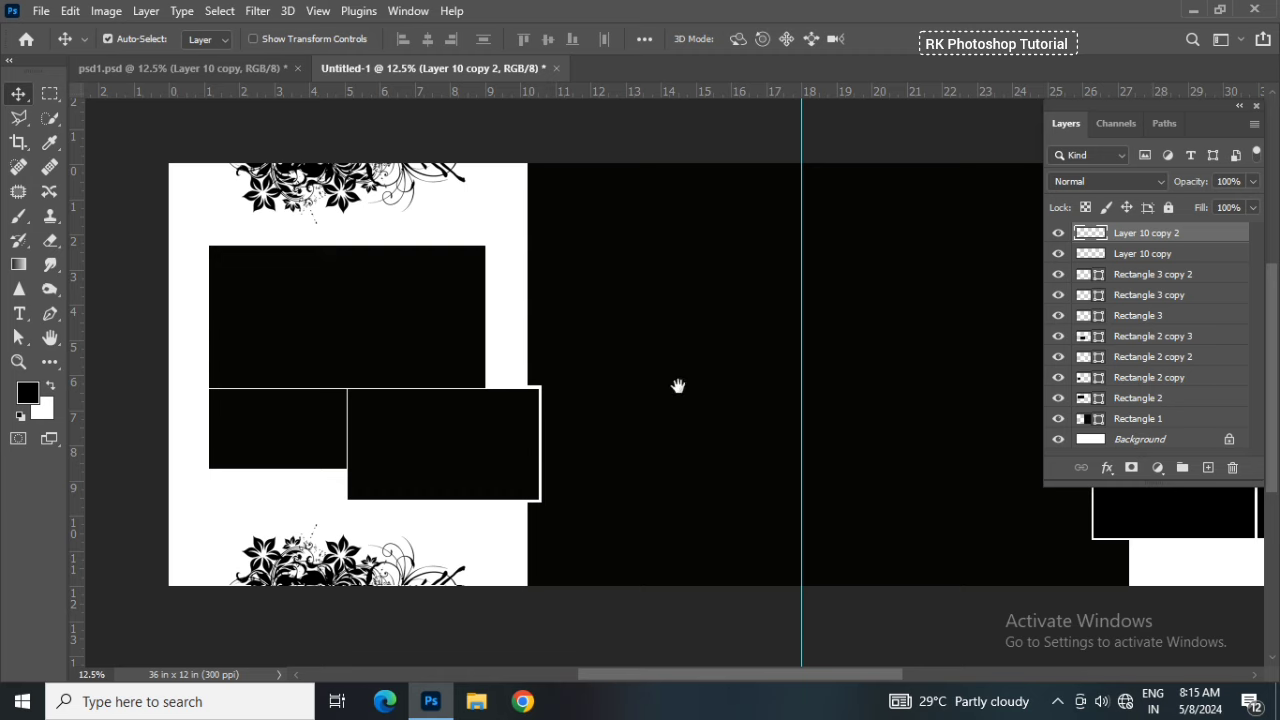
Pan toward the right page and return to the psd1.psd document
left_click_drag(678, 386, 468, 397)
left_click_drag(677, 403, 514, 397)
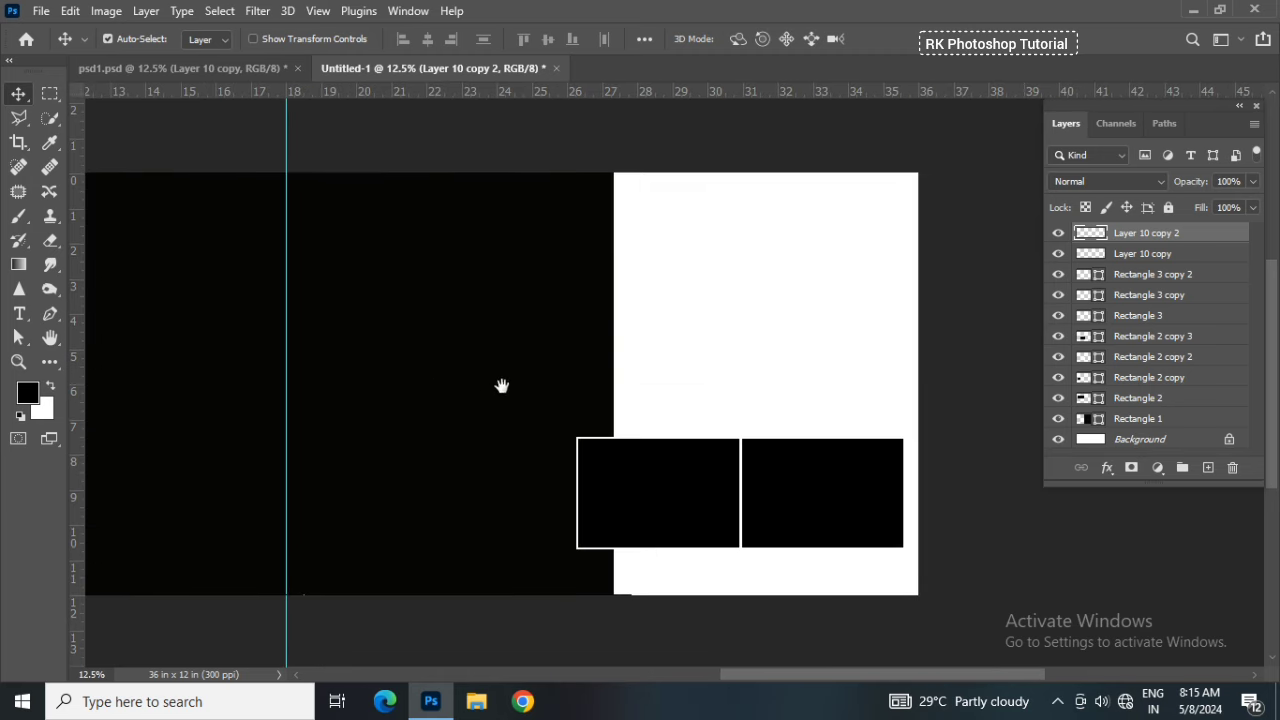
left_click(203, 69)
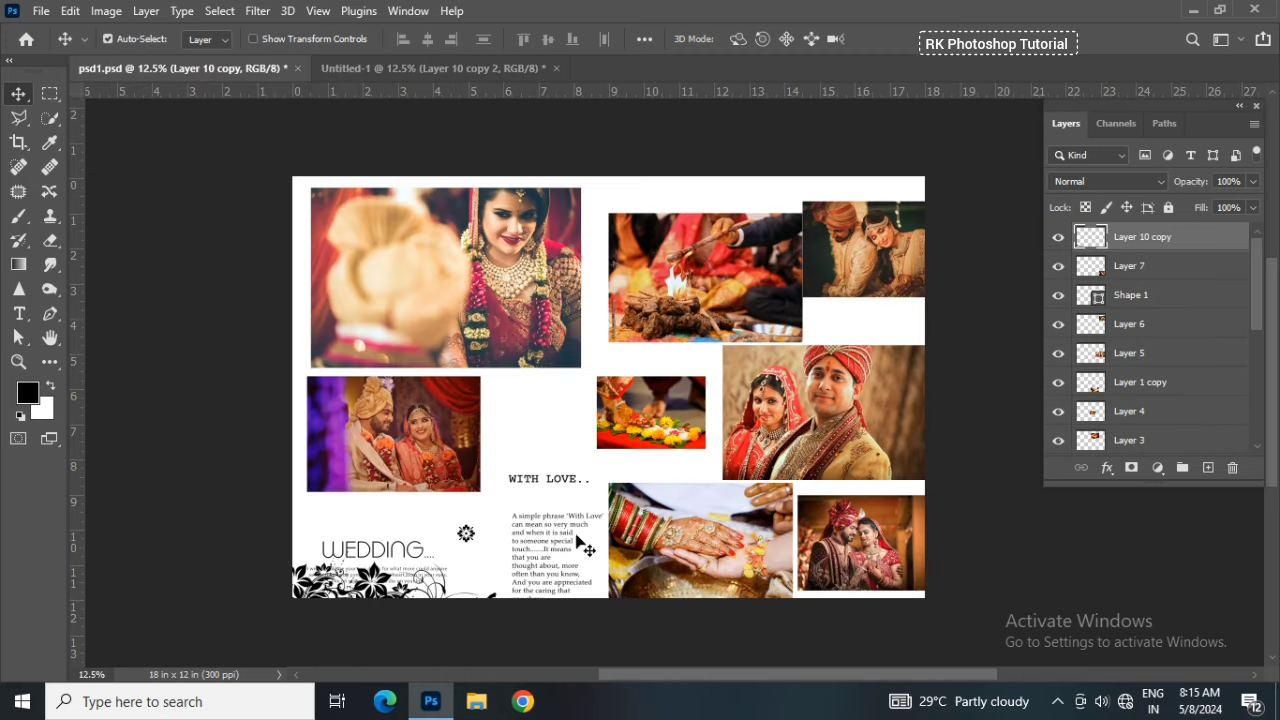
Hide the floral ornament and select the WEDDING title and its caption layers
scroll(565, 545, "down", 1)
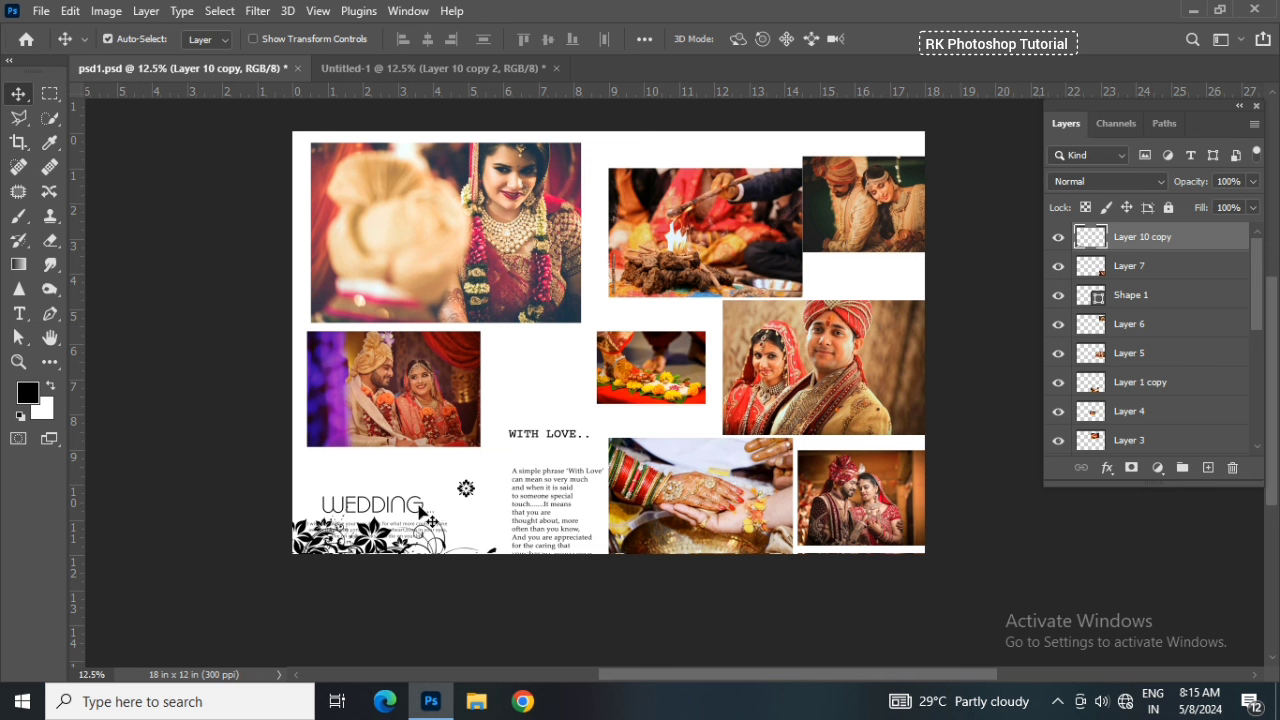
left_click(1058, 237)
left_click(380, 550)
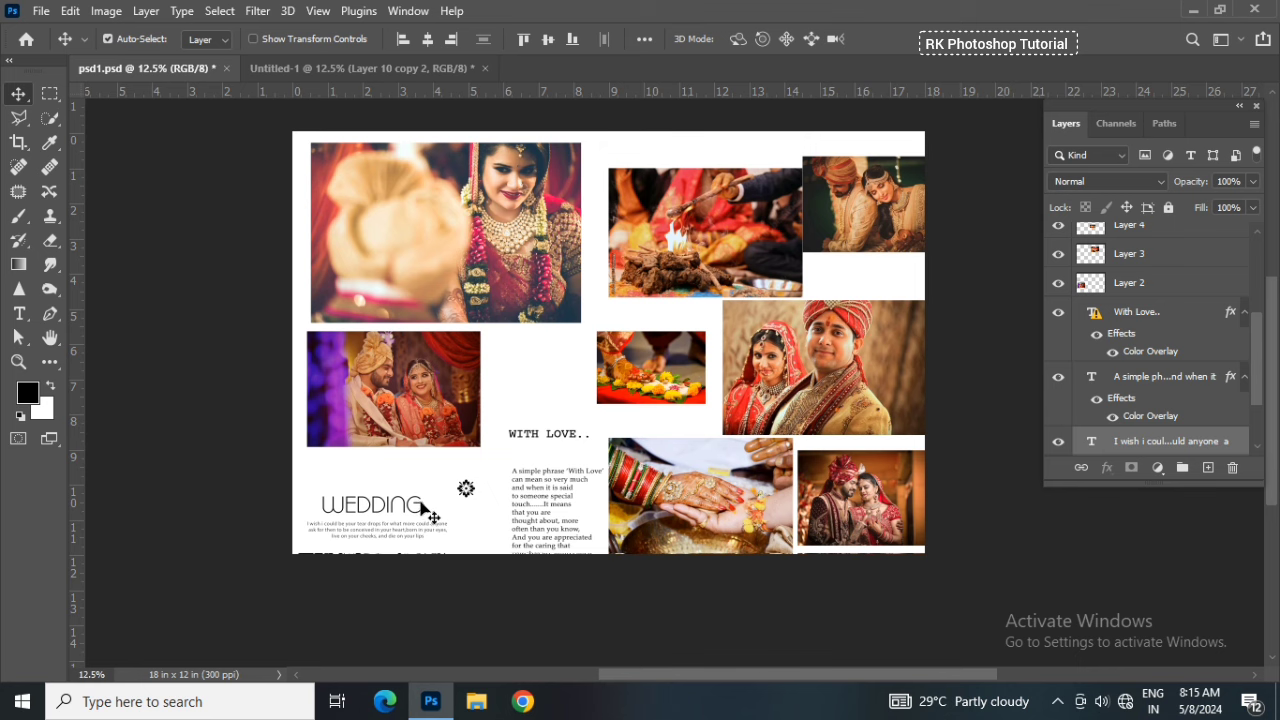
left_click(420, 503)
left_click(416, 530, "shift")
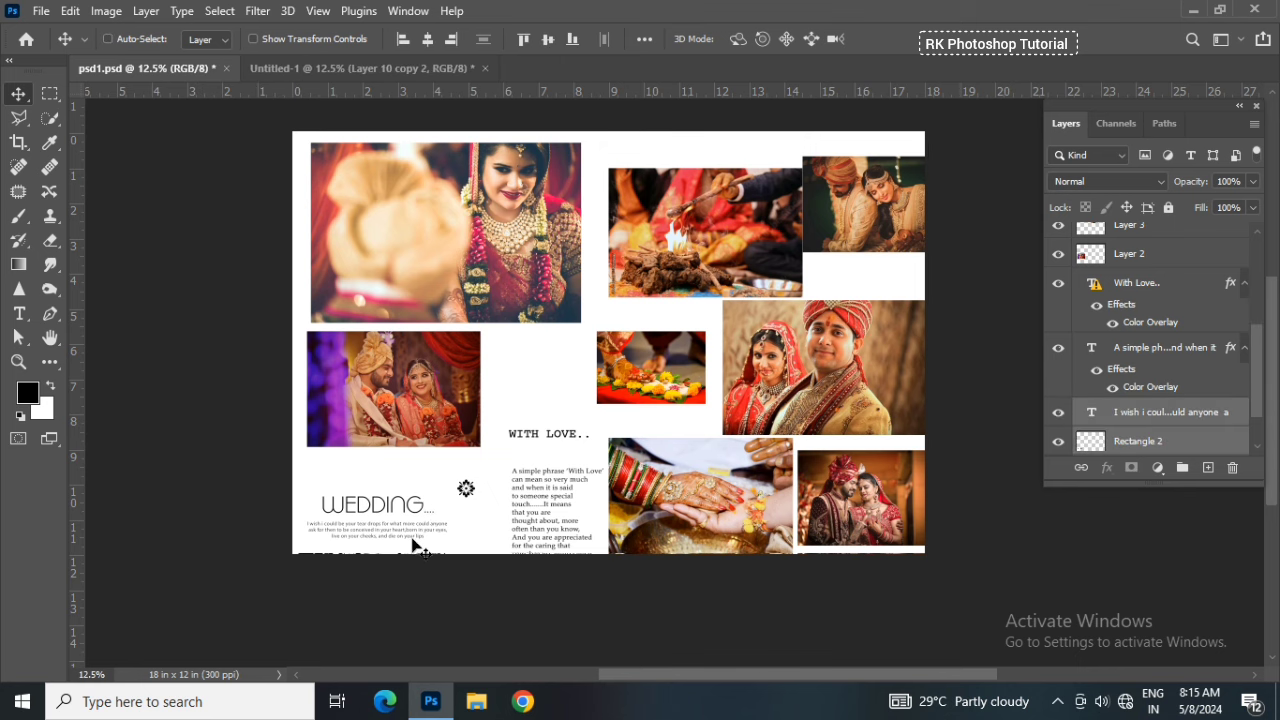
Carry the WEDDING title and caption onto the spread's right page
key("ctrl+plus")
scroll(380, 535, "down", 1)
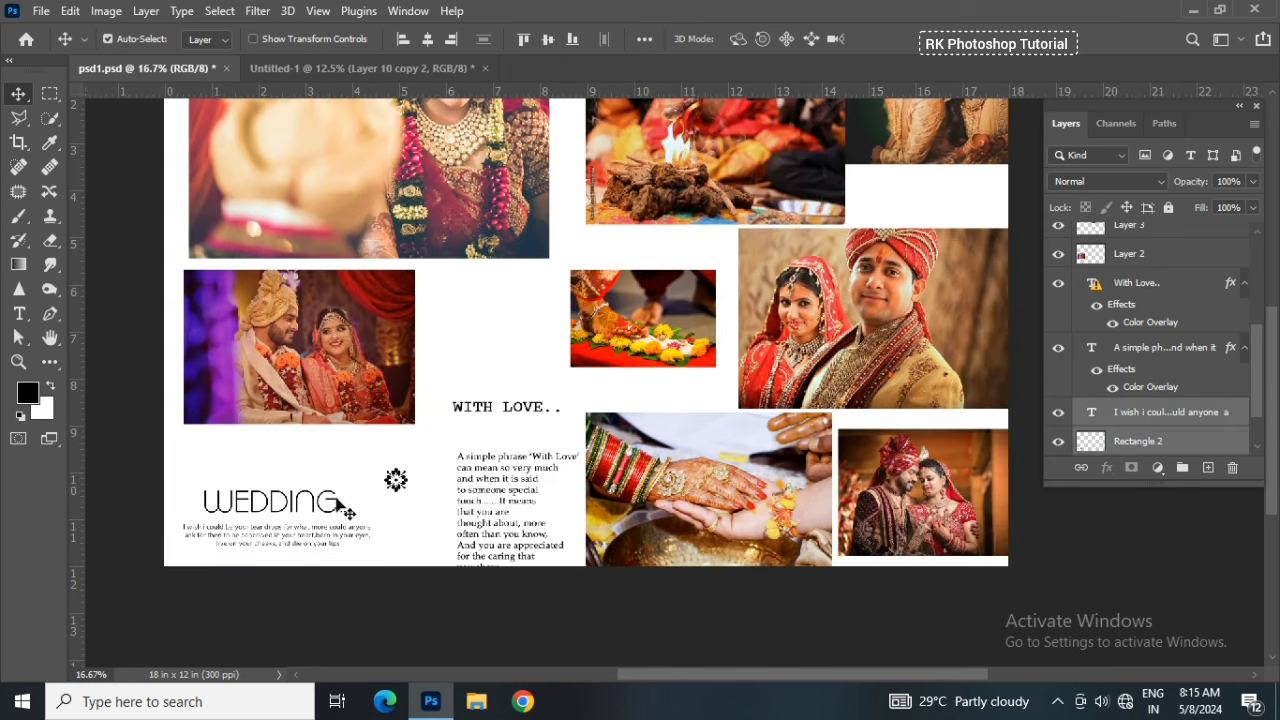
mouse_move(345, 511)
left_mouse_down()
mouse_move(378, 78)
mouse_move(755, 398)
left_mouse_up()
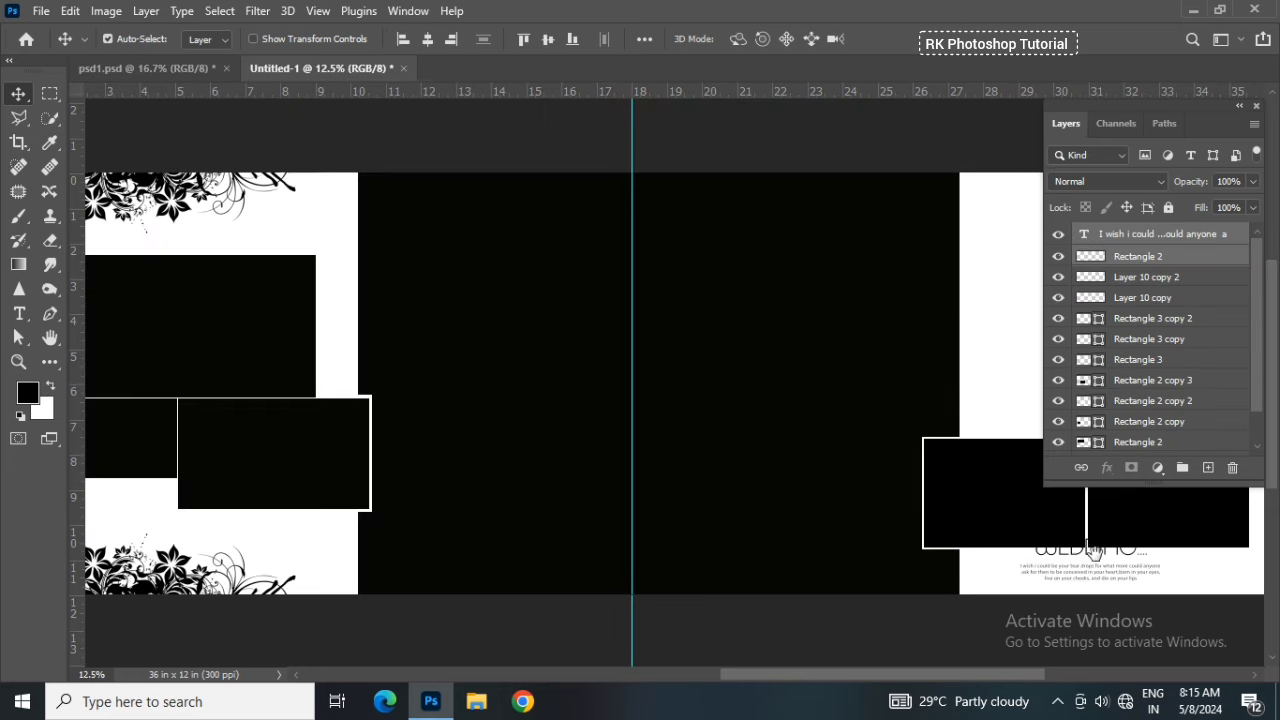
left_click_drag(1091, 561, 692, 543)
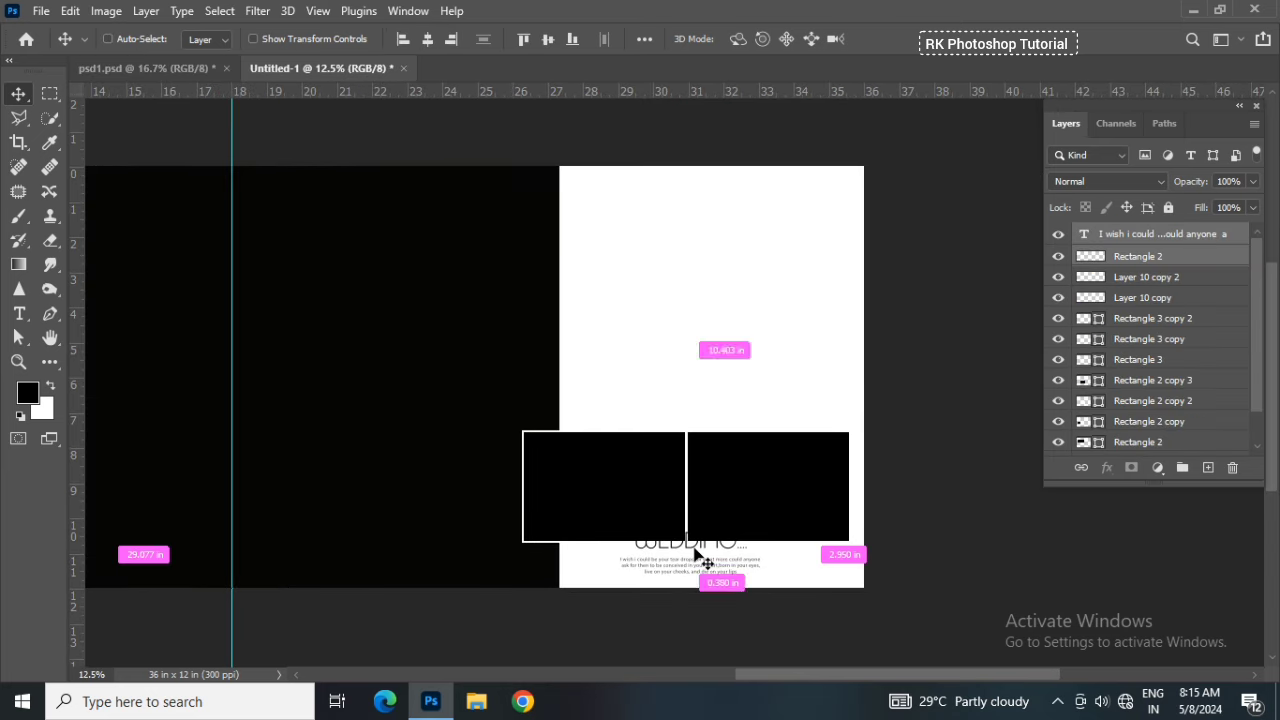
Position the WEDDING text group just above the black boxes, fine-tuning its placement
key("ctrl+t")
left_click_drag(699, 556, 694, 403)
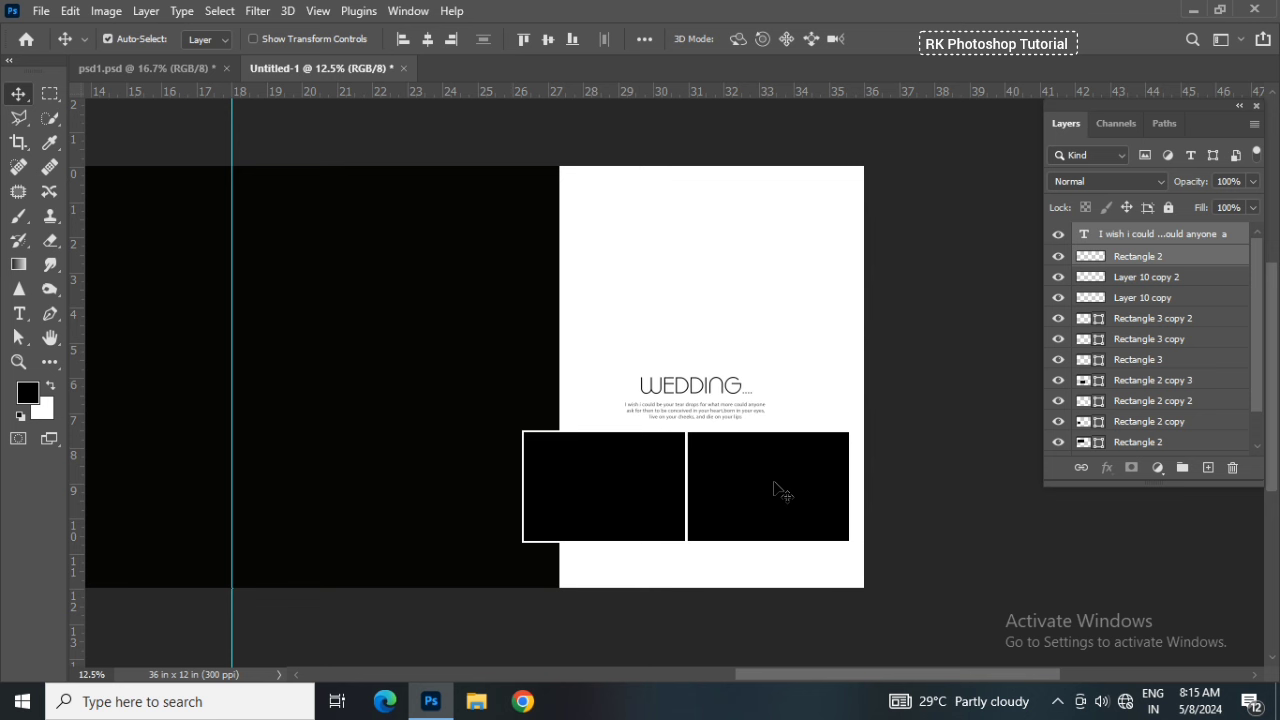
key("shift+Right")
key("shift+Right")
key("shift+Right")
key("shift+Down")
key("shift+Down")
key("shift+Down")
key("shift+Down")
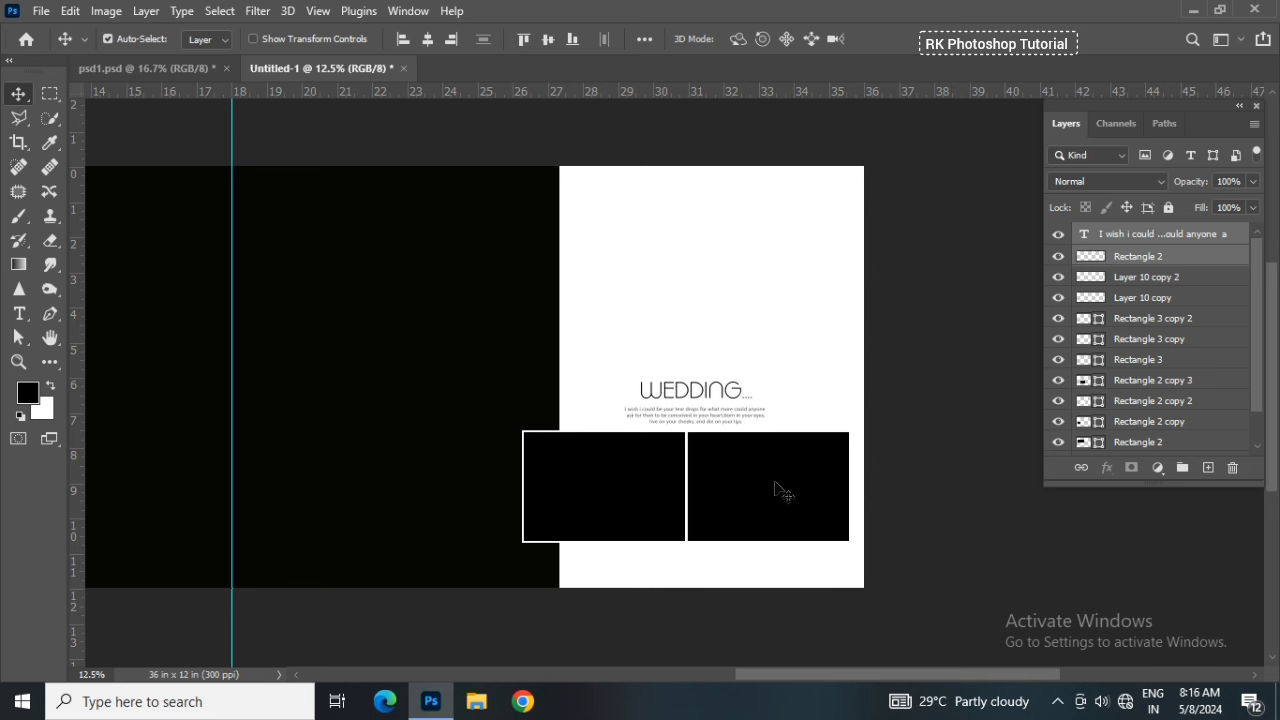
key("shift+Right")
key("shift+Right")
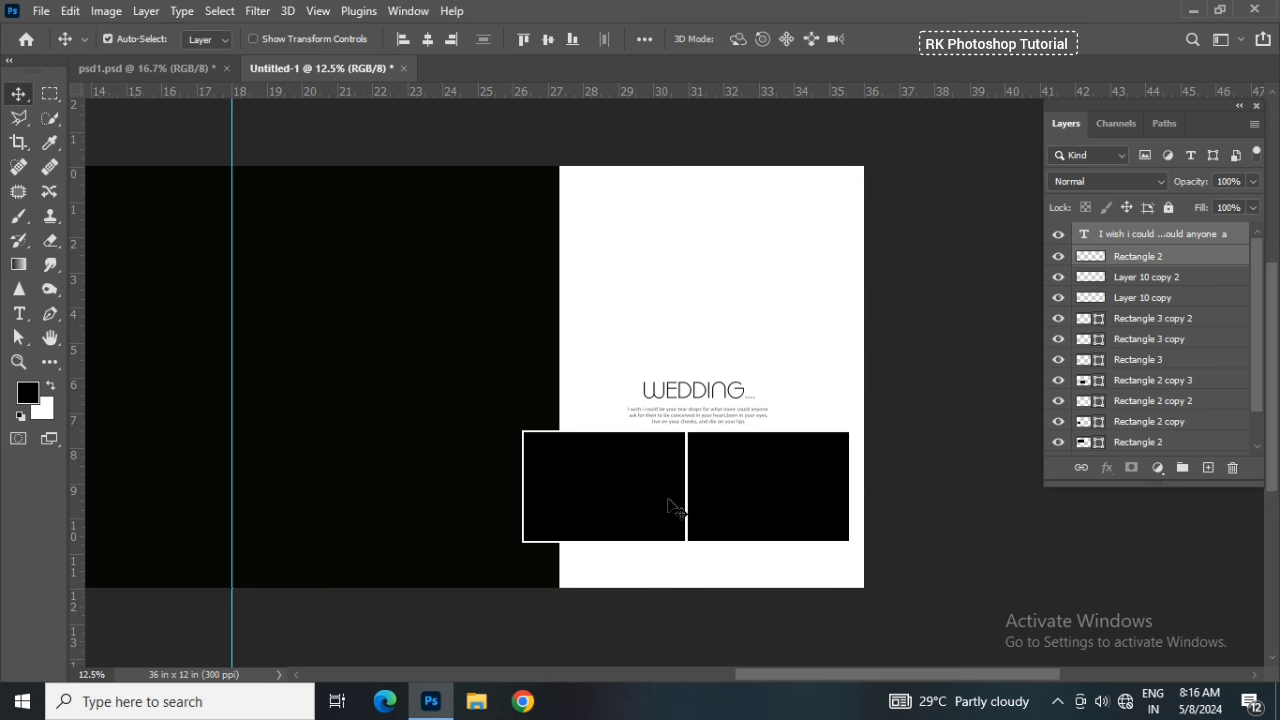
key("shift+Right")
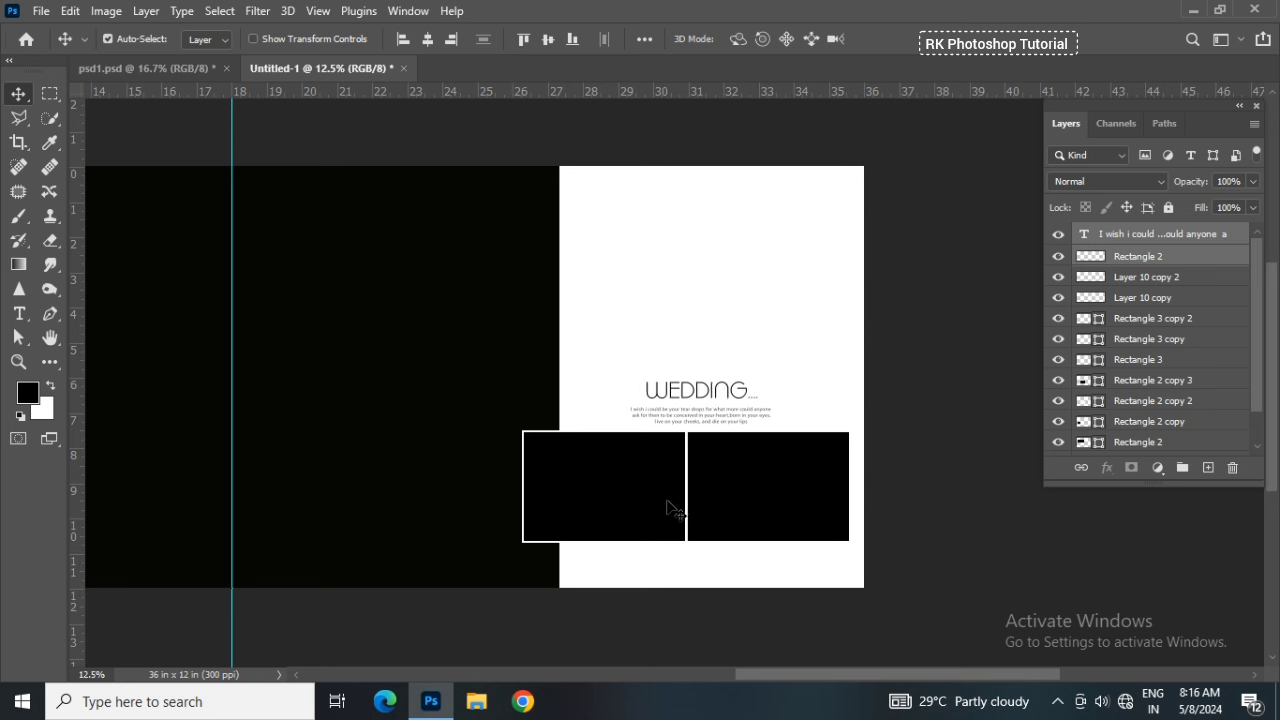
key("shift+Right")
key("shift+Up")
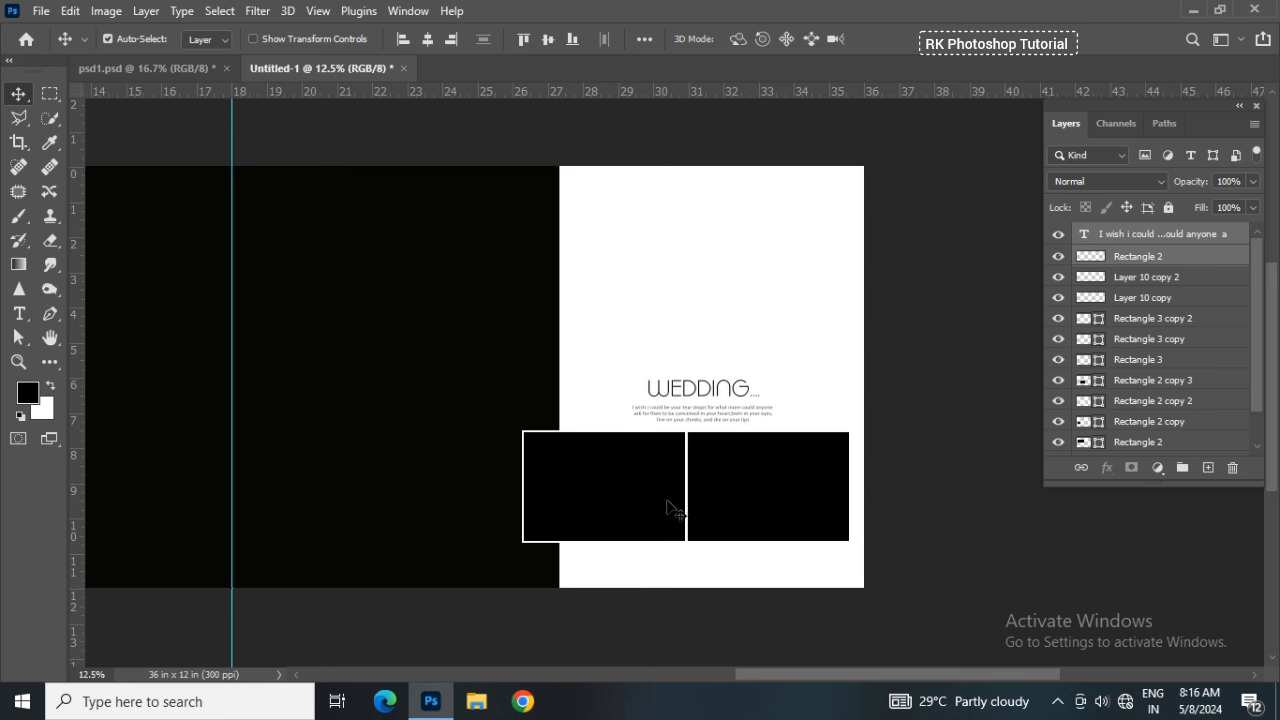
key("shift+Up")
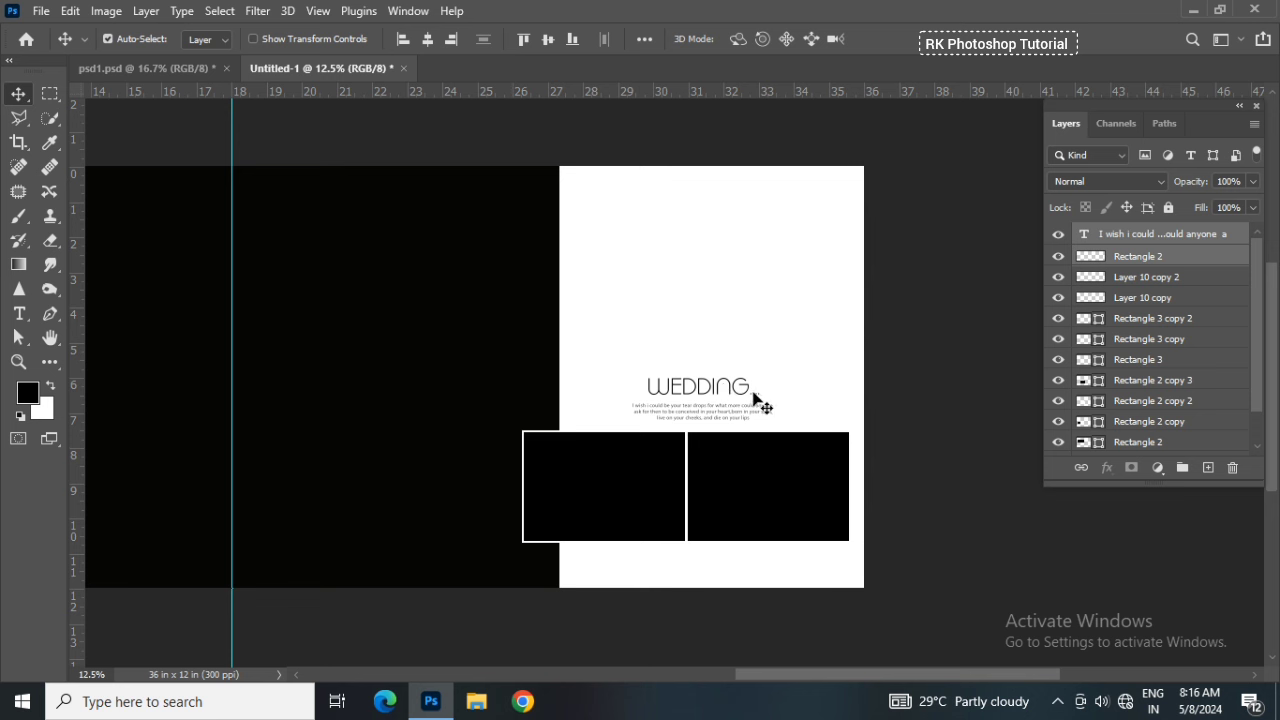
key("shift+Up")
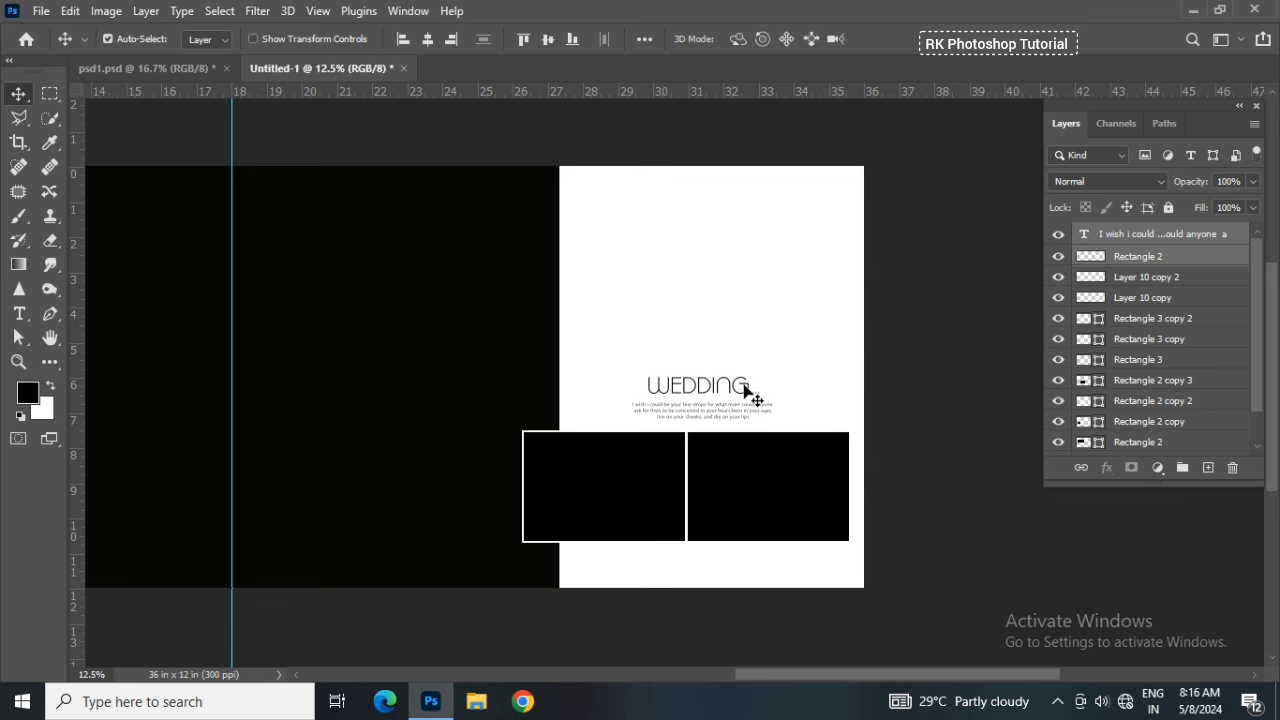
Scale the three Rectangle 3 photo boxes to about 96% and shift them slightly right
left_click(640, 462)
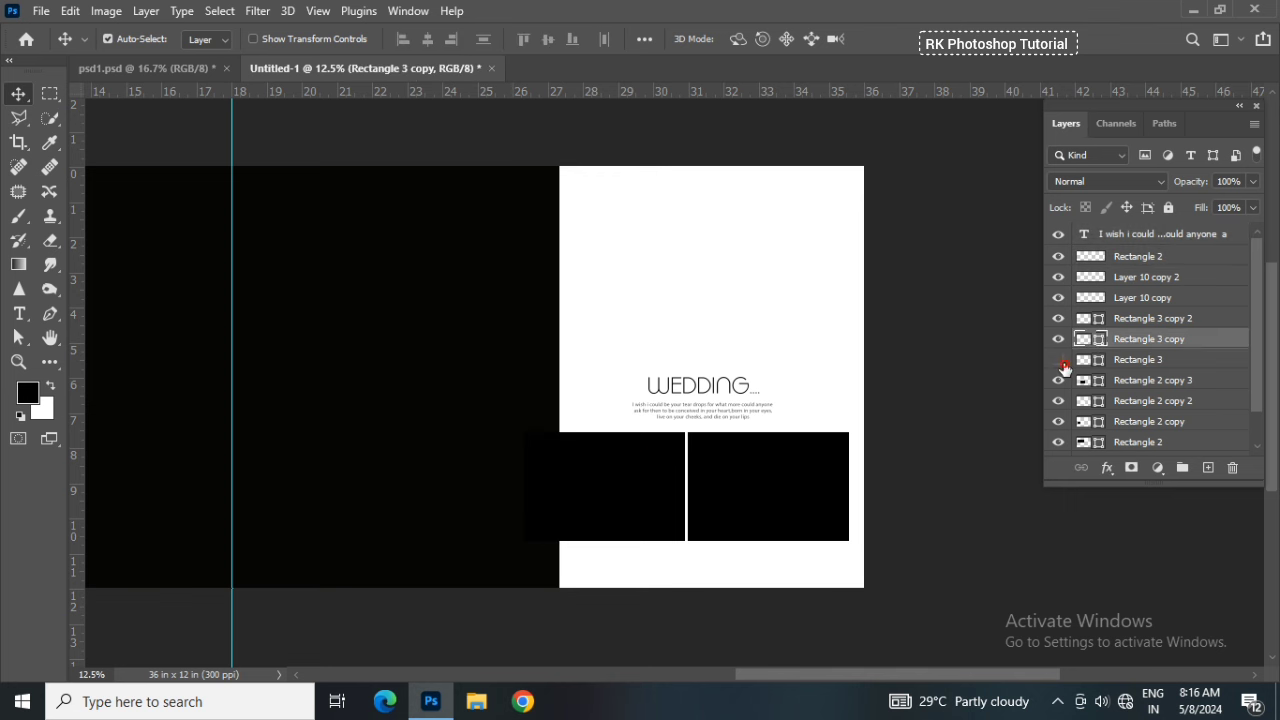
left_click(1070, 362)
left_click(1104, 320, "shift")
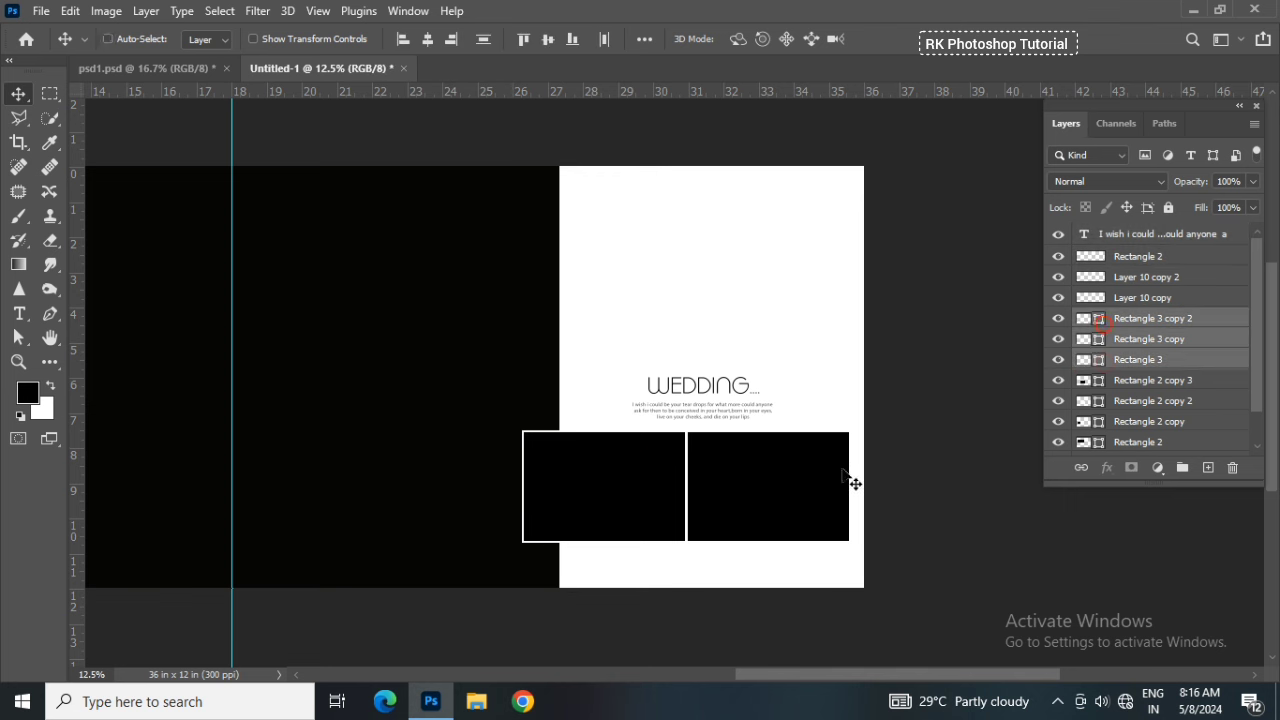
key("ctrl+t")
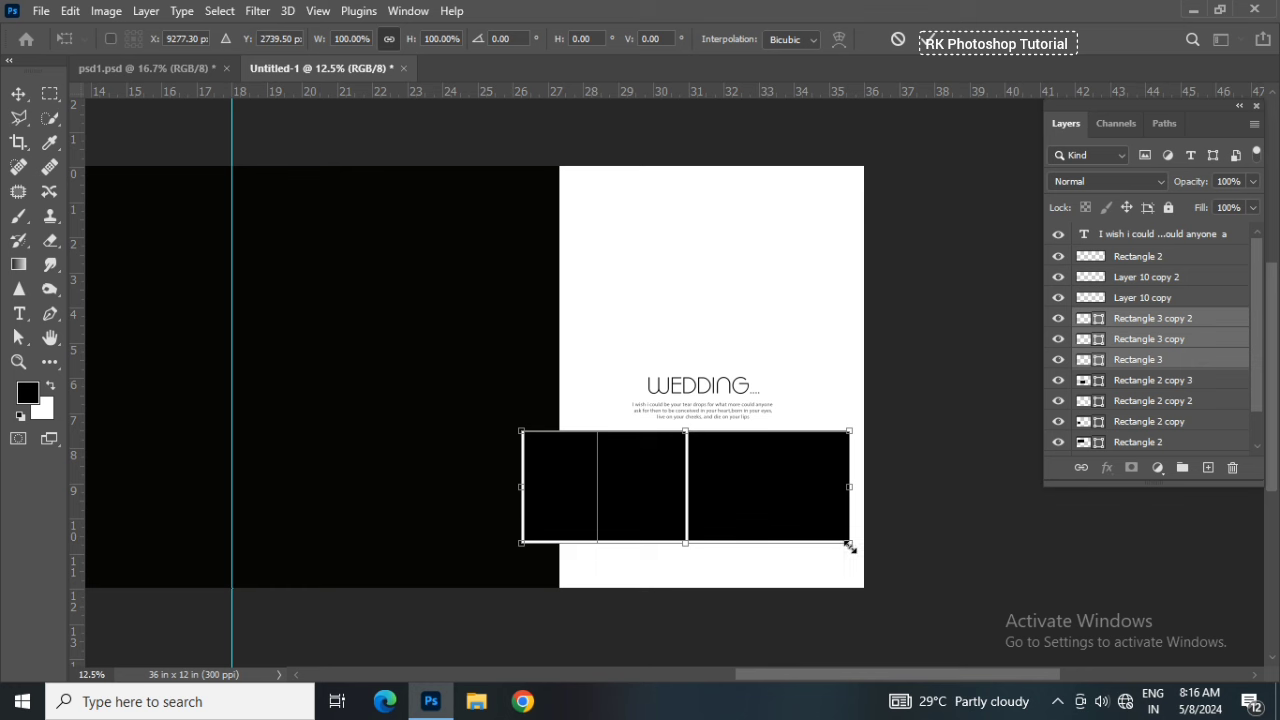
left_click_drag(849, 545, 843, 540)
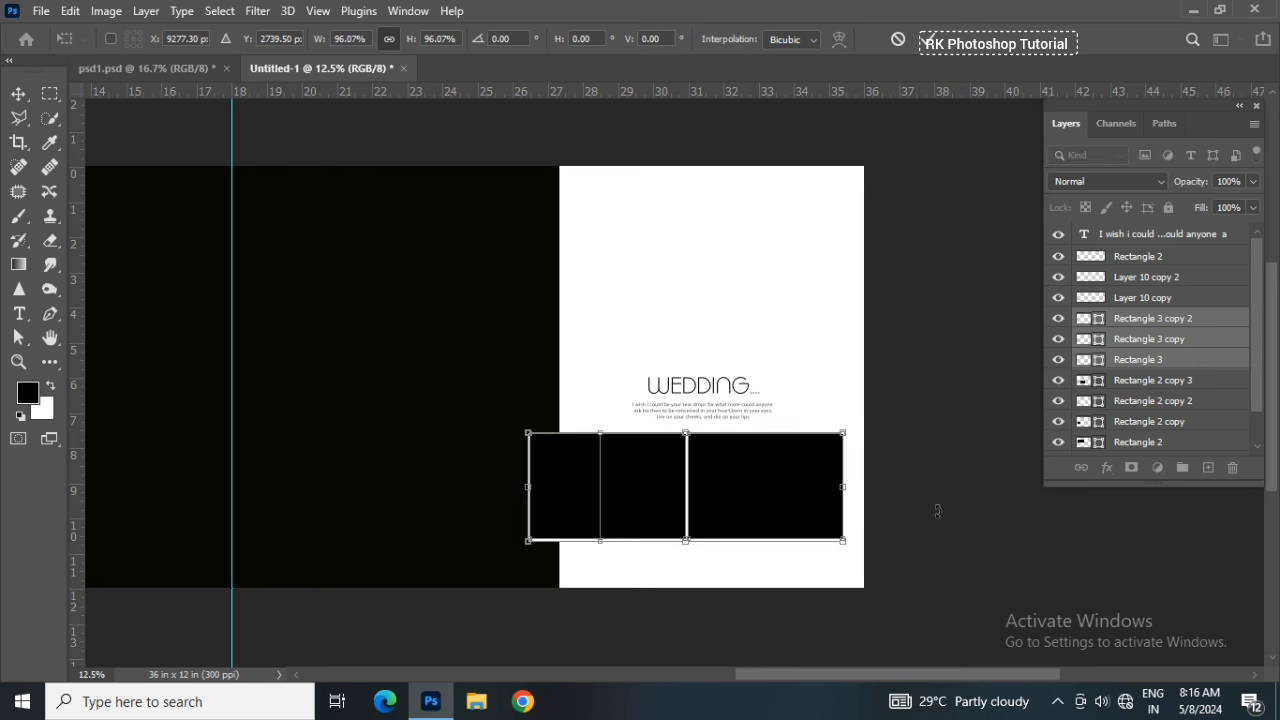
key("shift+Right")
key("shift+Right")
key("shift+Right")
key("shift+Right")
key("shift+Right")
key("shift+Right")
key("shift+Right")
key("shift+Right")
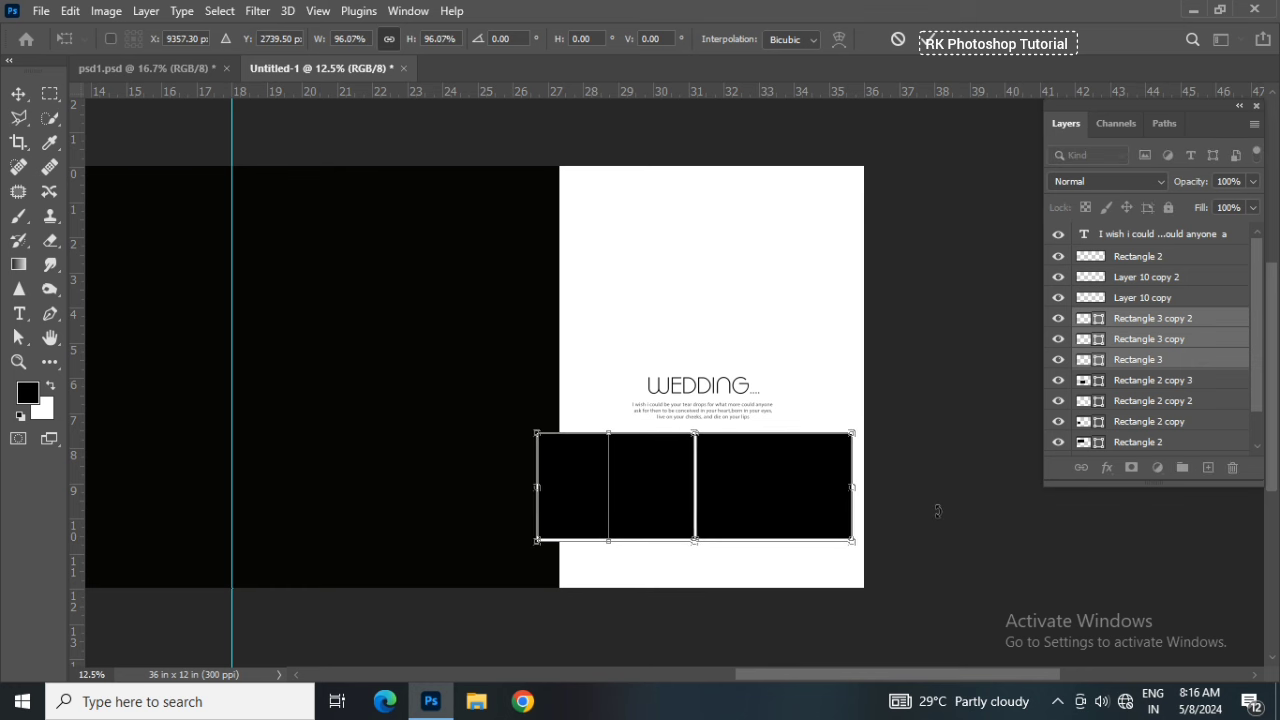
key("Right")
key("Right")
key("Right")
key("Return")
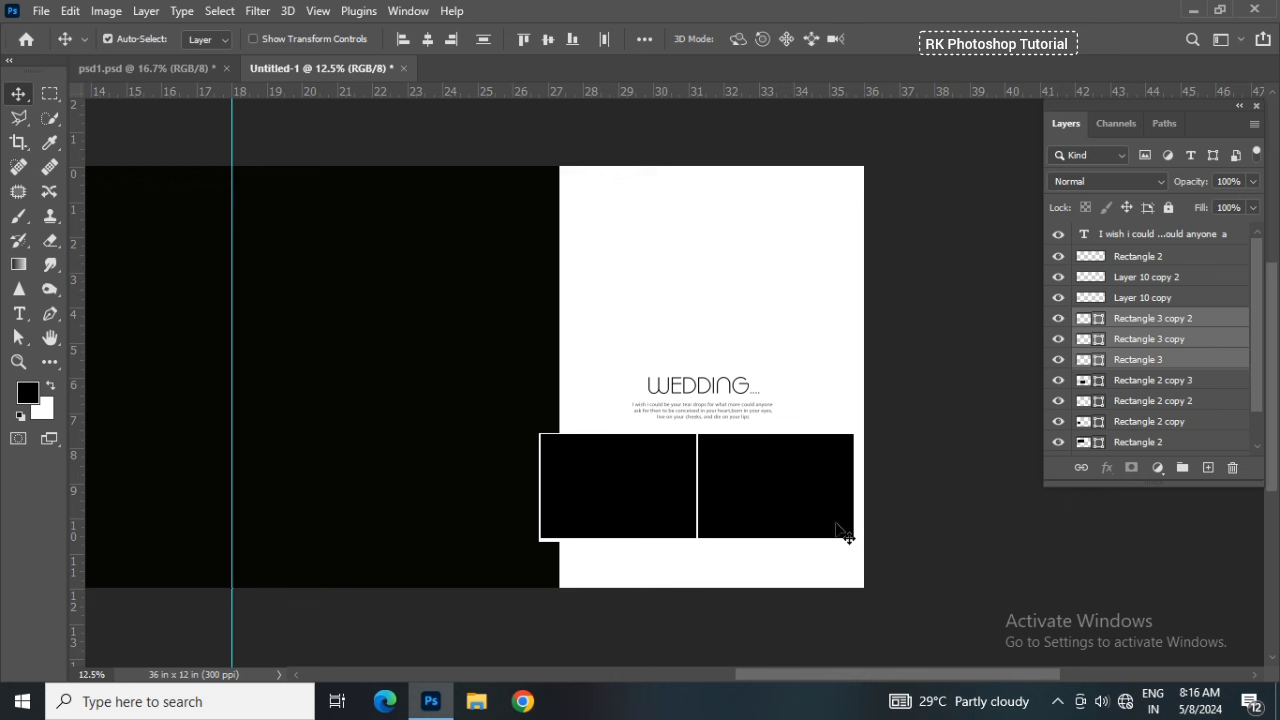
Reselect Rectangle 3, review the right-page layout, and select the verse text layer
scroll(840, 528, "down", 1)
left_click(756, 561)
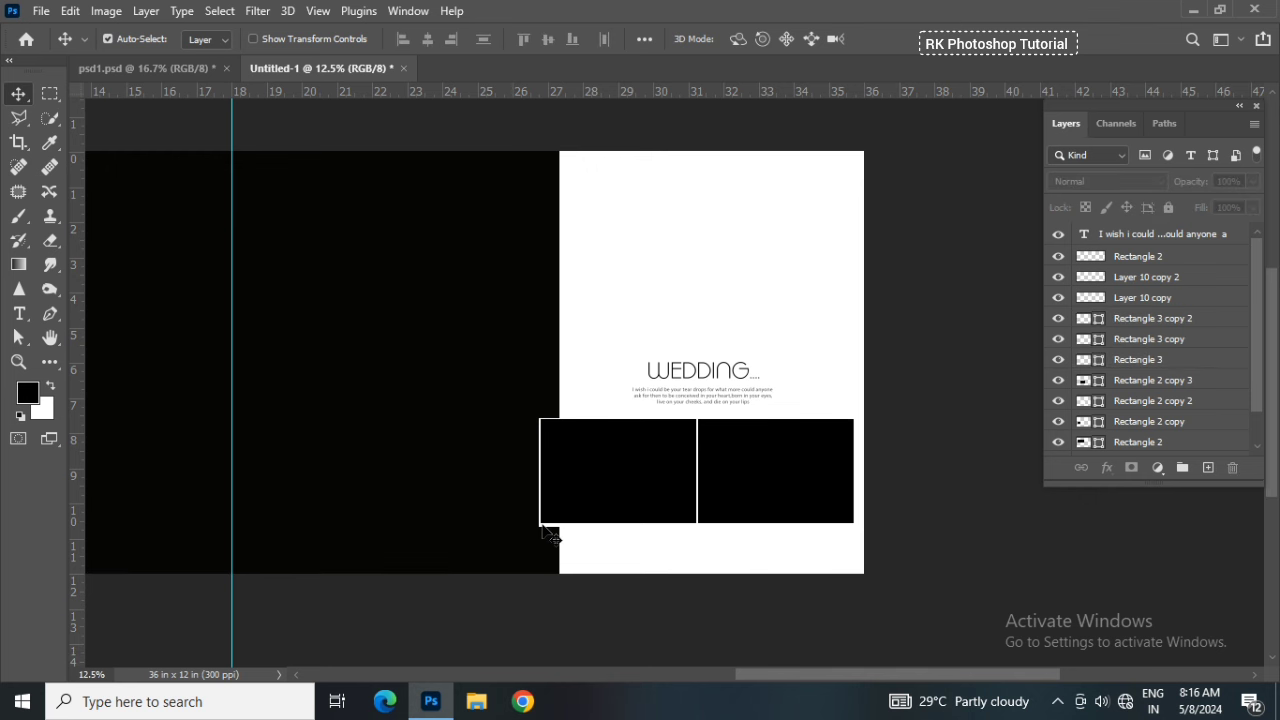
left_click(543, 525)
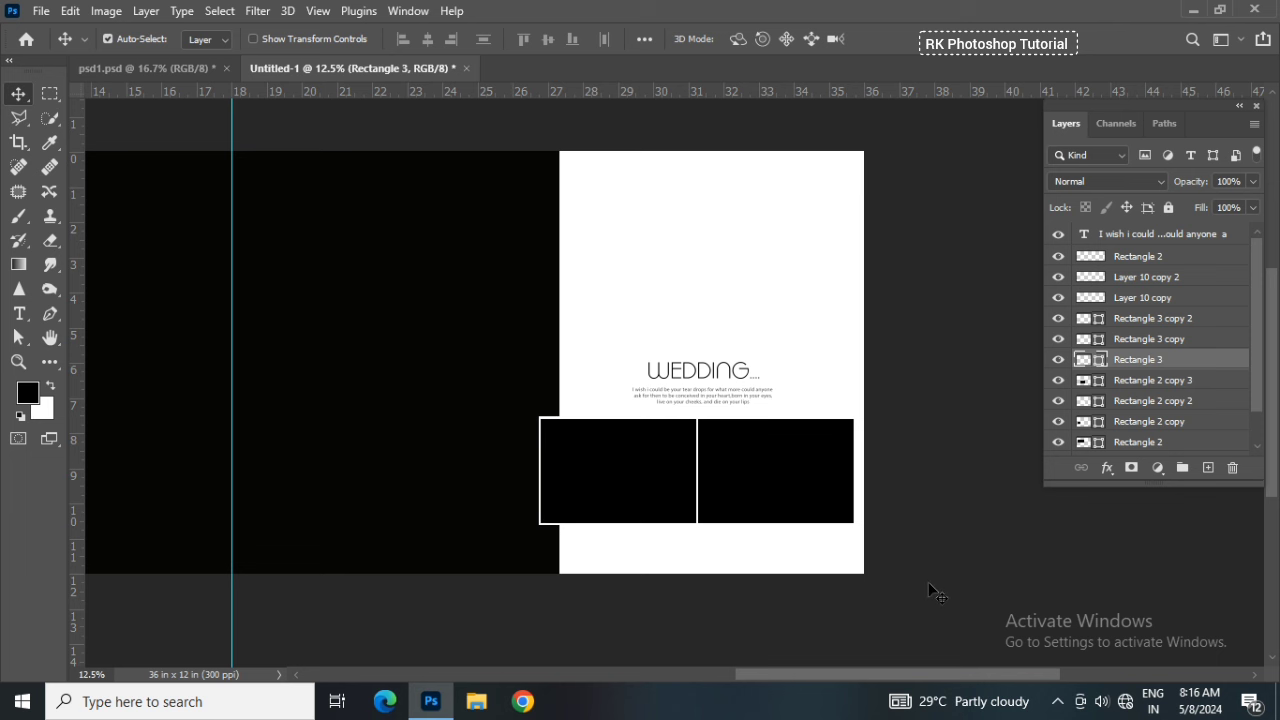
key("ctrl+plus")
key("ctrl+plus")
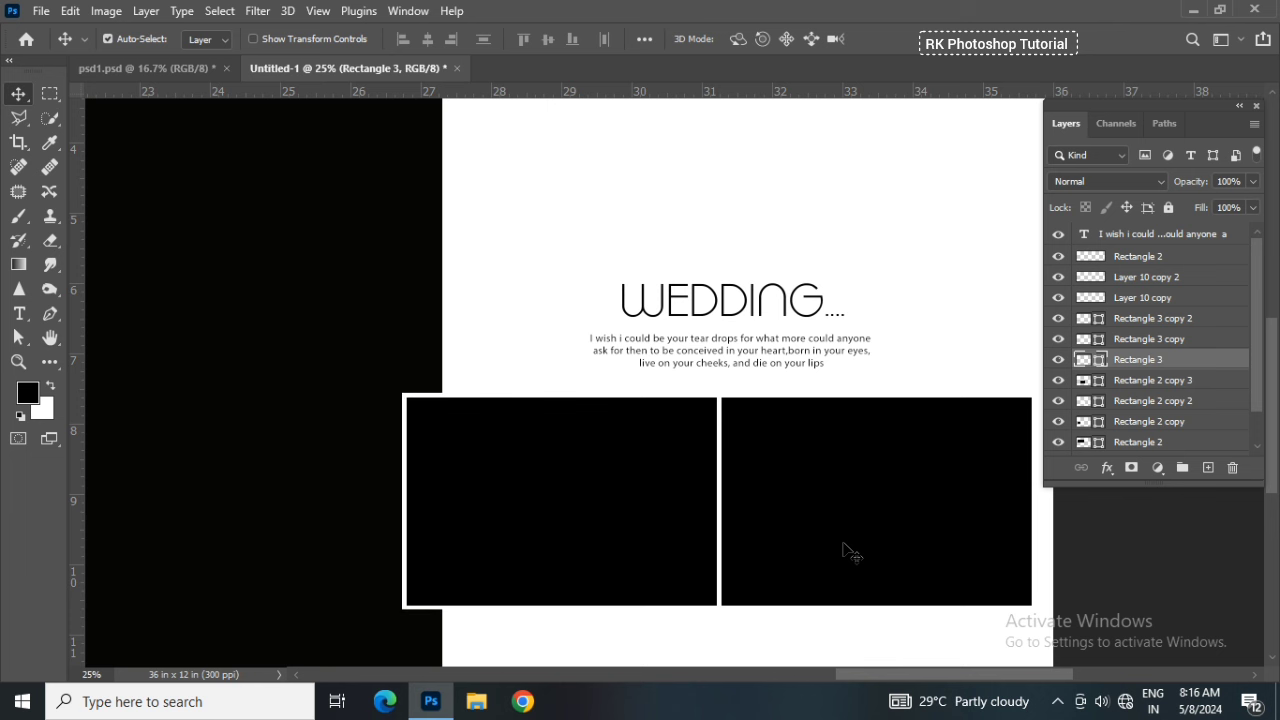
key("ctrl+minus")
key("ctrl+minus")
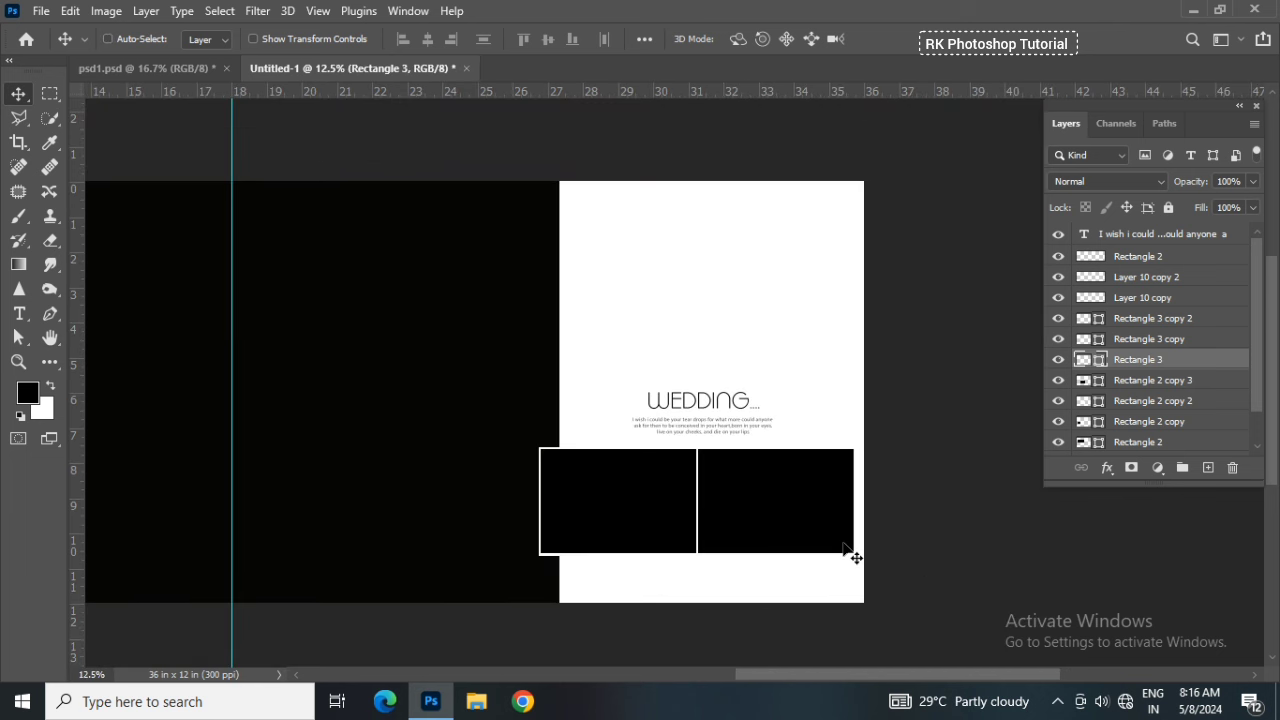
key("ctrl+minus")
key("ctrl+plus")
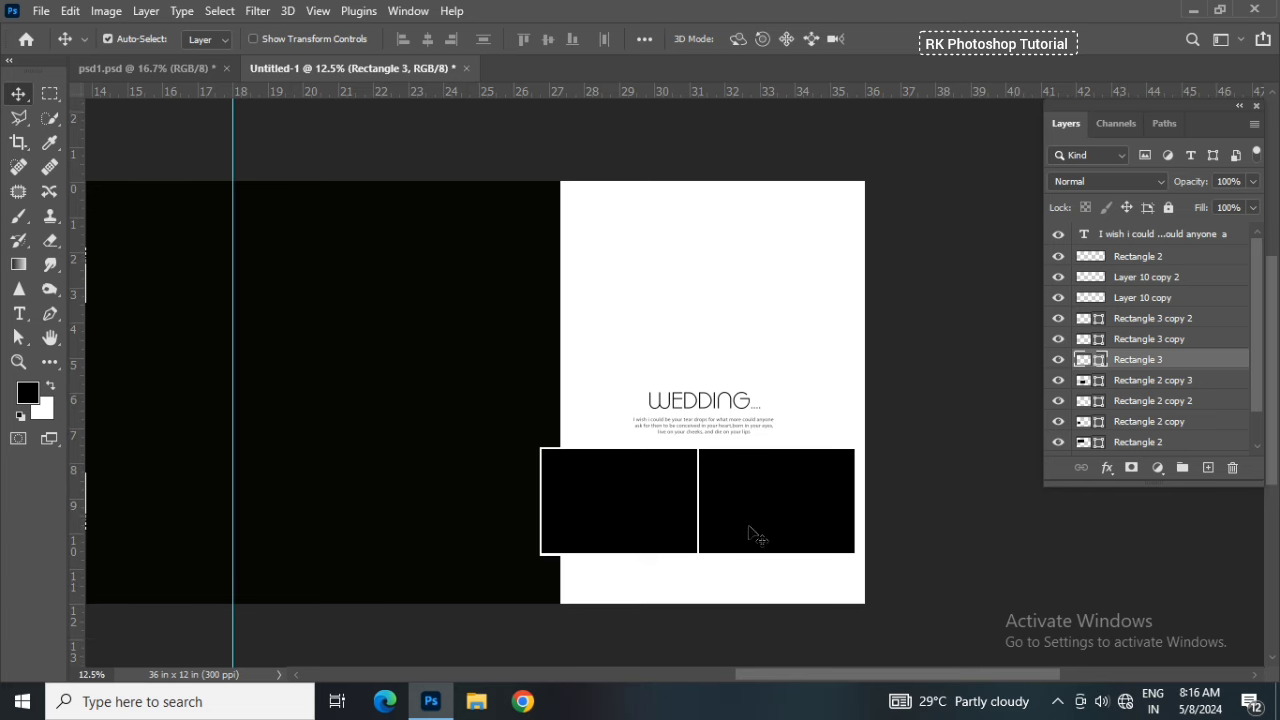
scroll(752, 535, "left", 1)
scroll(749, 509, "left", 1)
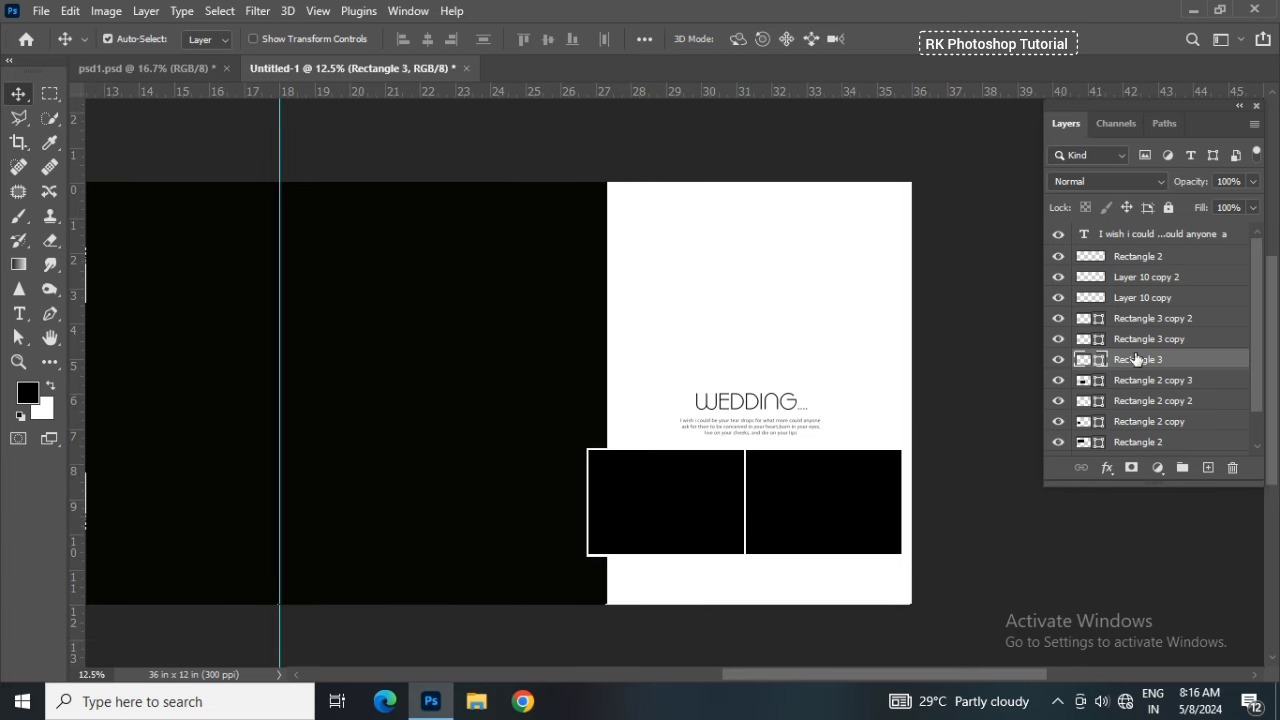
left_click(1238, 237)
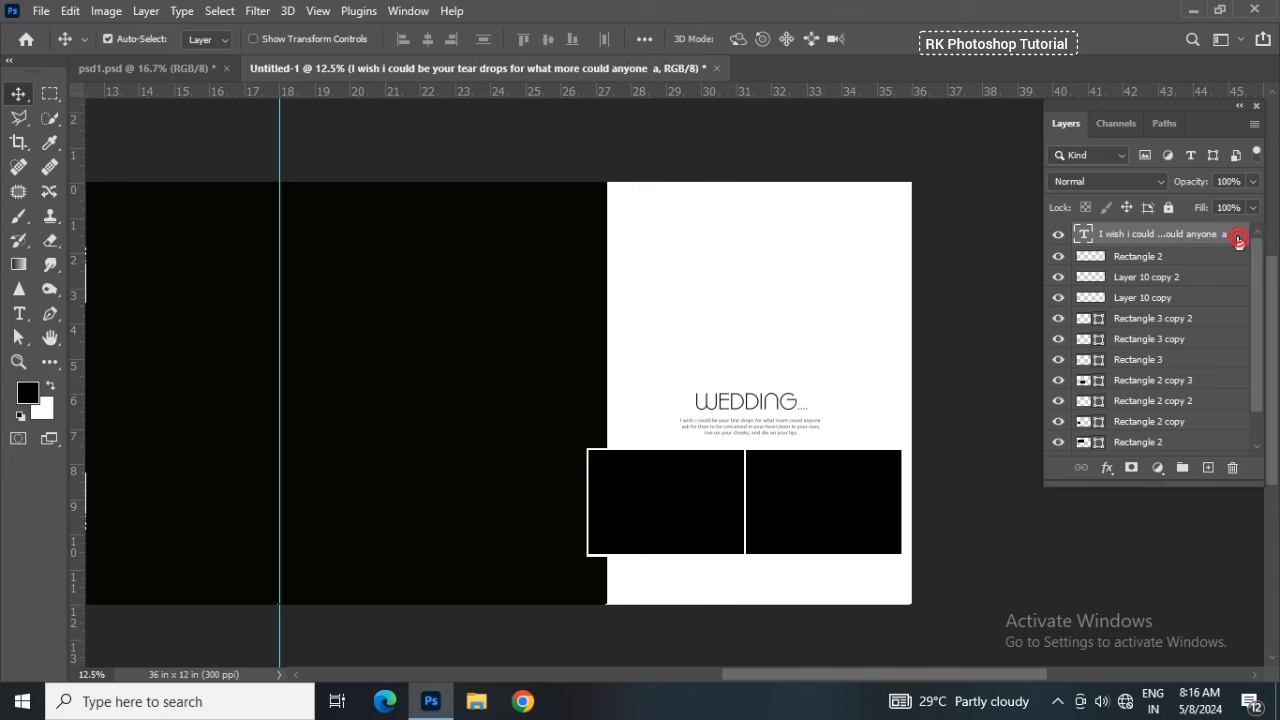
Draw a thin rectangle strip below the two black photo boxes
left_click(44, 366)
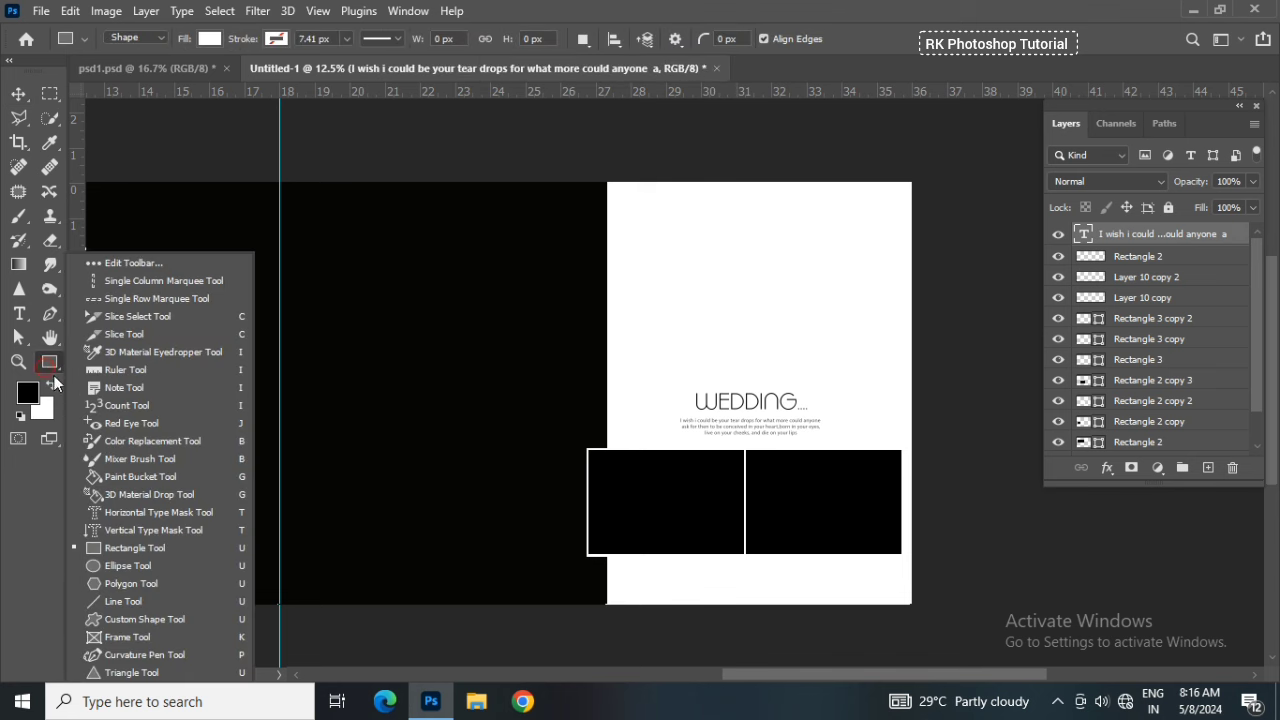
left_click(135, 550)
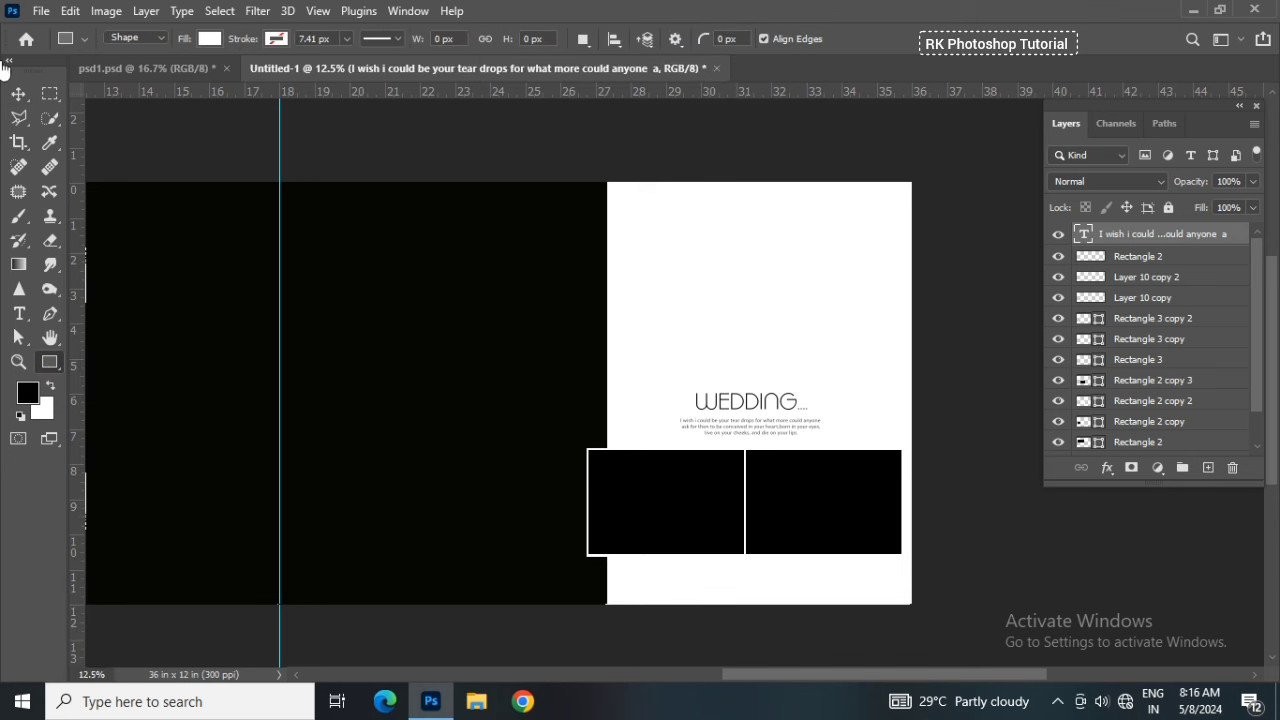
left_click_drag(657, 567, 872, 567)
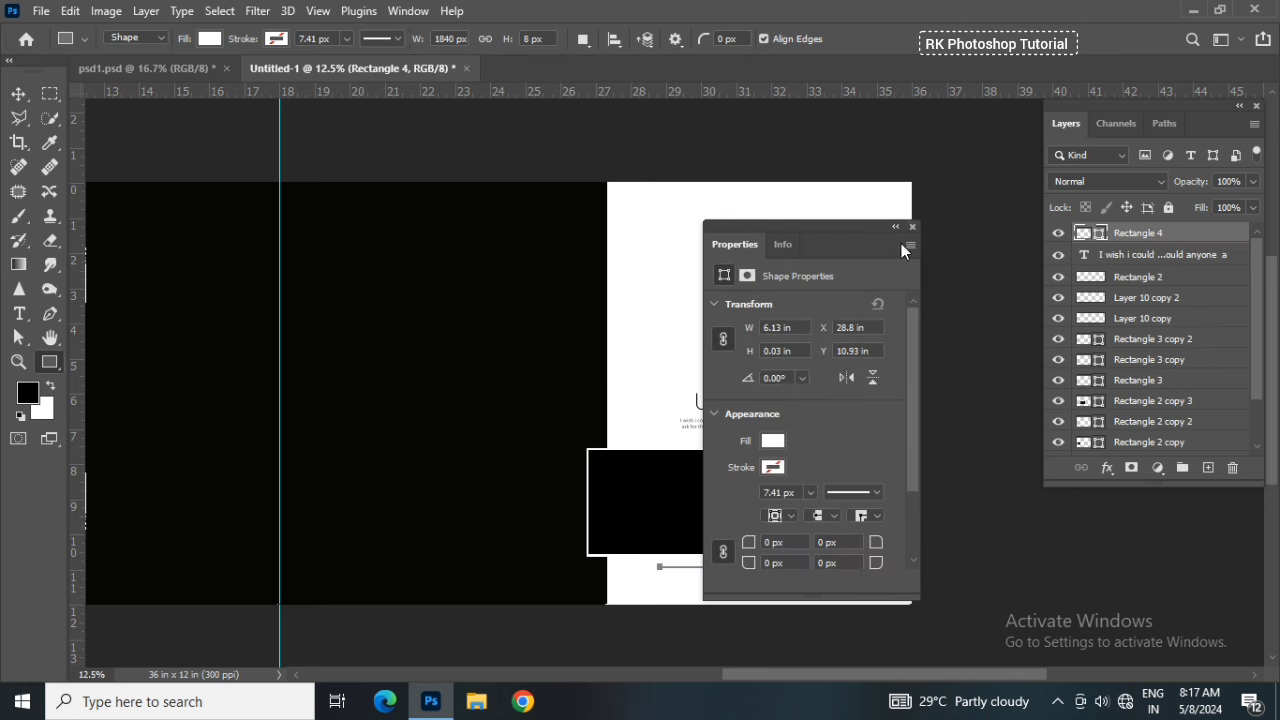
left_click(912, 228)
left_click(22, 94)
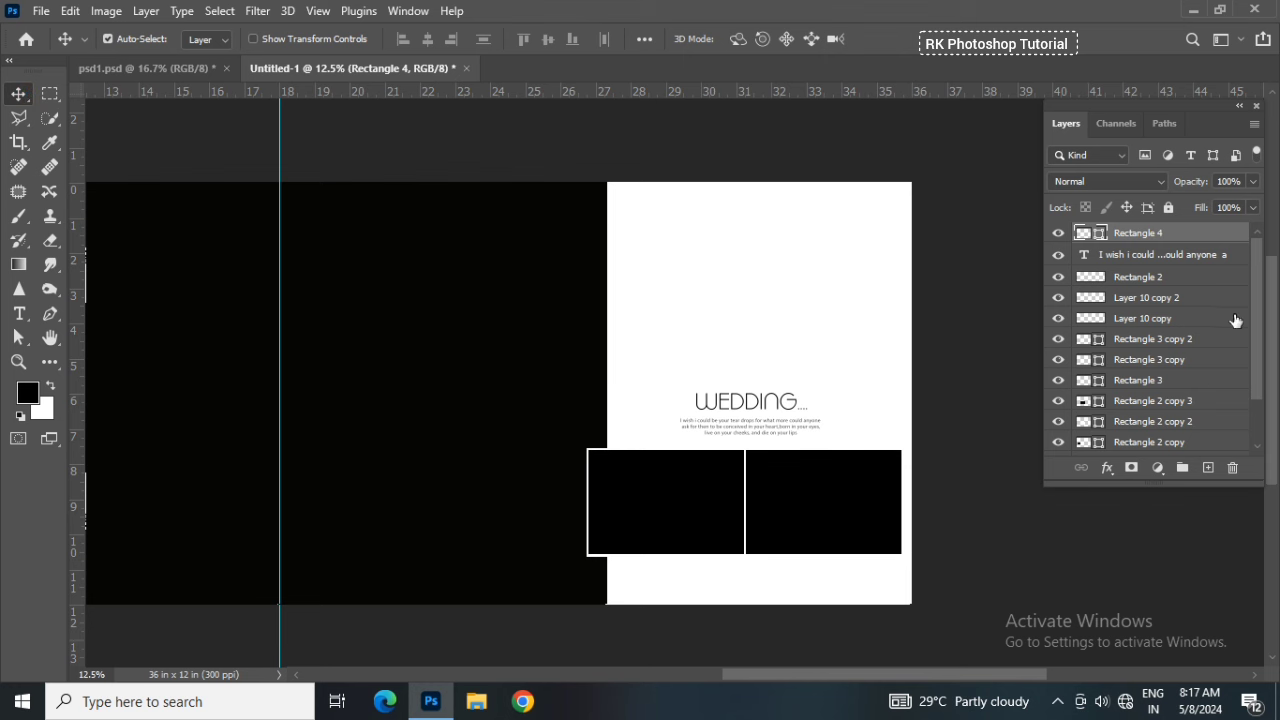
Fill the strip with light grey c1c1c1 sampled near the text and nudge it into place
double_click(1092, 238)
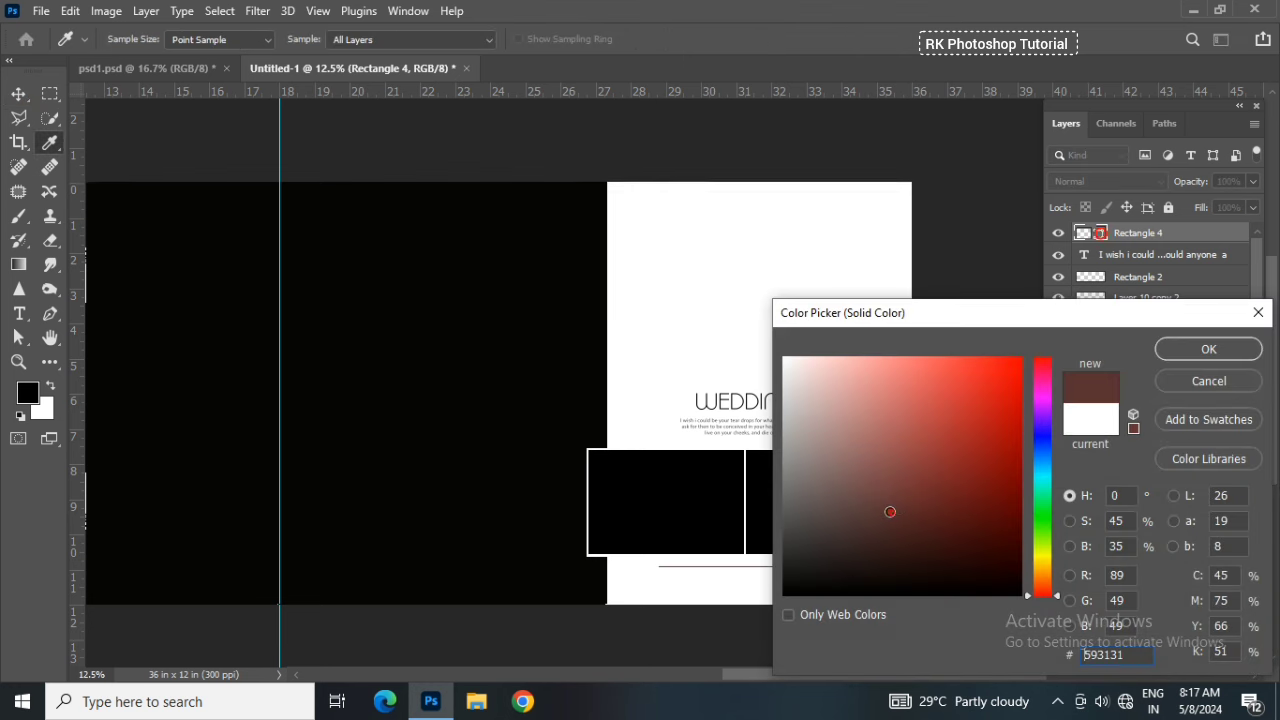
left_click(764, 432)
left_click_drag(764, 432, 753, 413)
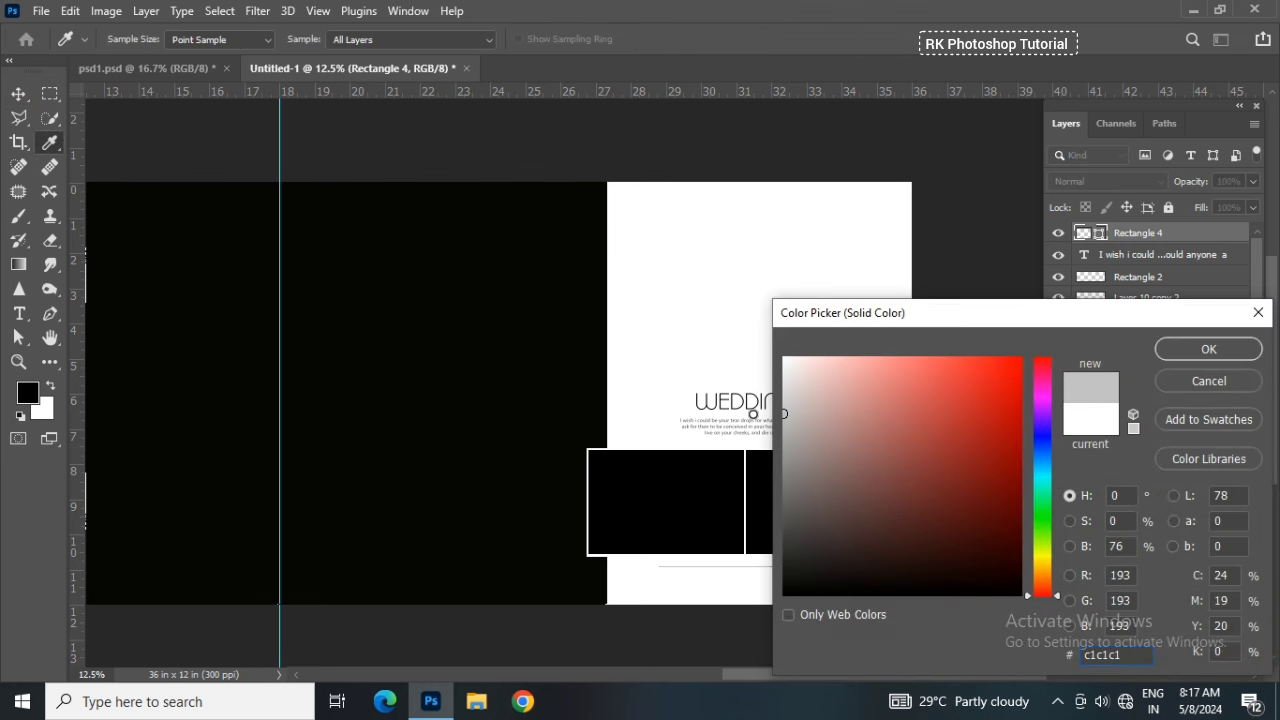
left_click(1162, 349)
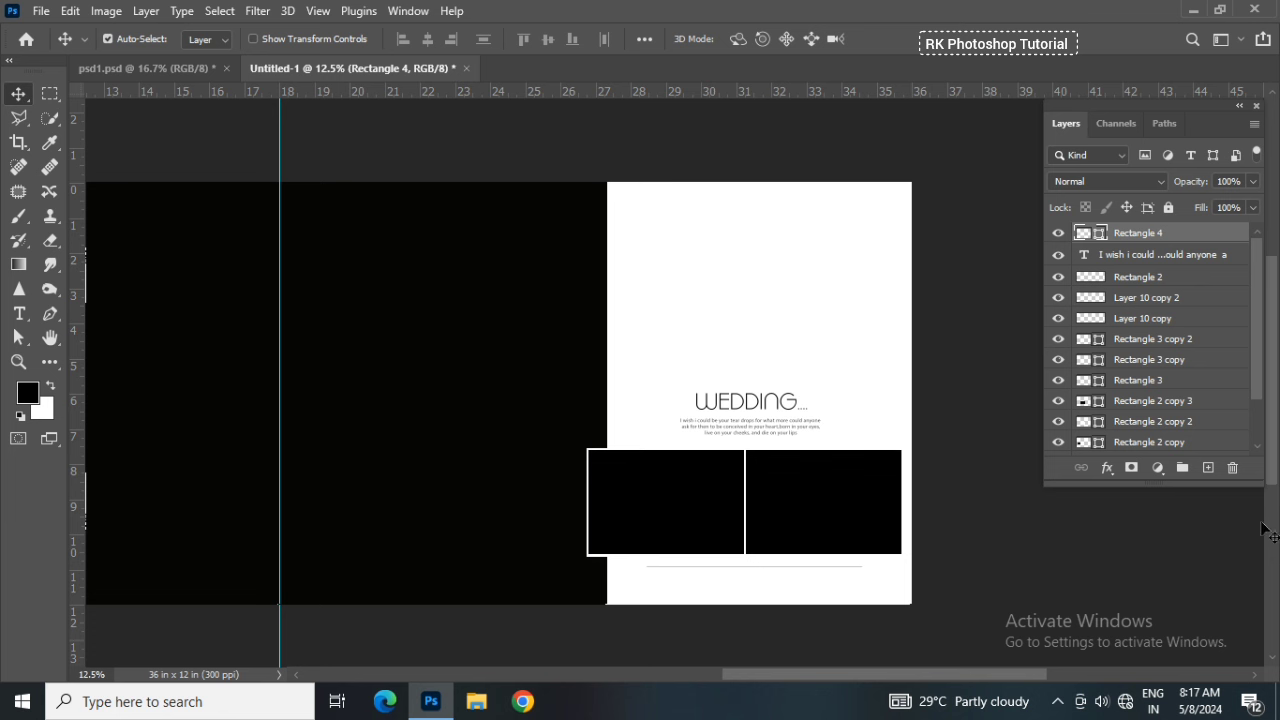
key("Down")
key("Down")
key("Down")
key("Down")
key("Down")
key("Down")
key("Down")
key("Down")
key("Down")
key("Down")
key("Down")
key("Down")
key("Down")
key("Up")
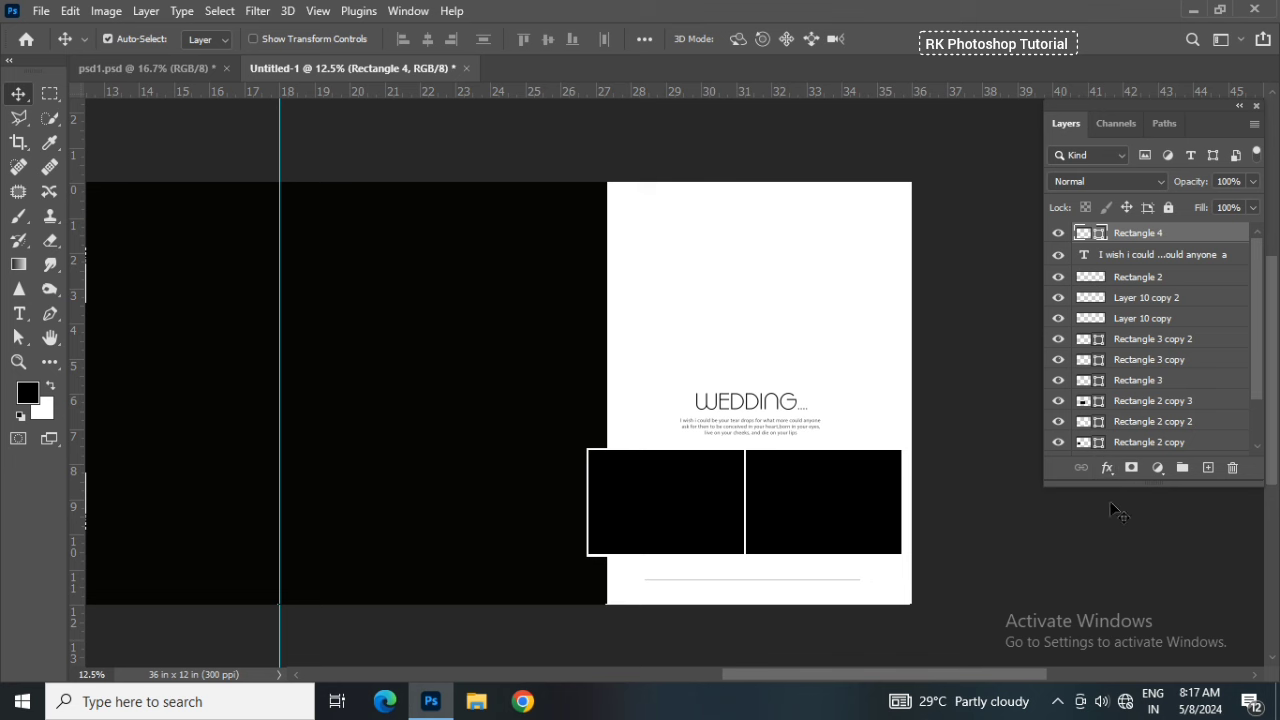
Pan to the central black panel, then pick up the bride photo from the psd1.psd collage
left_click_drag(260, 508, 394, 508)
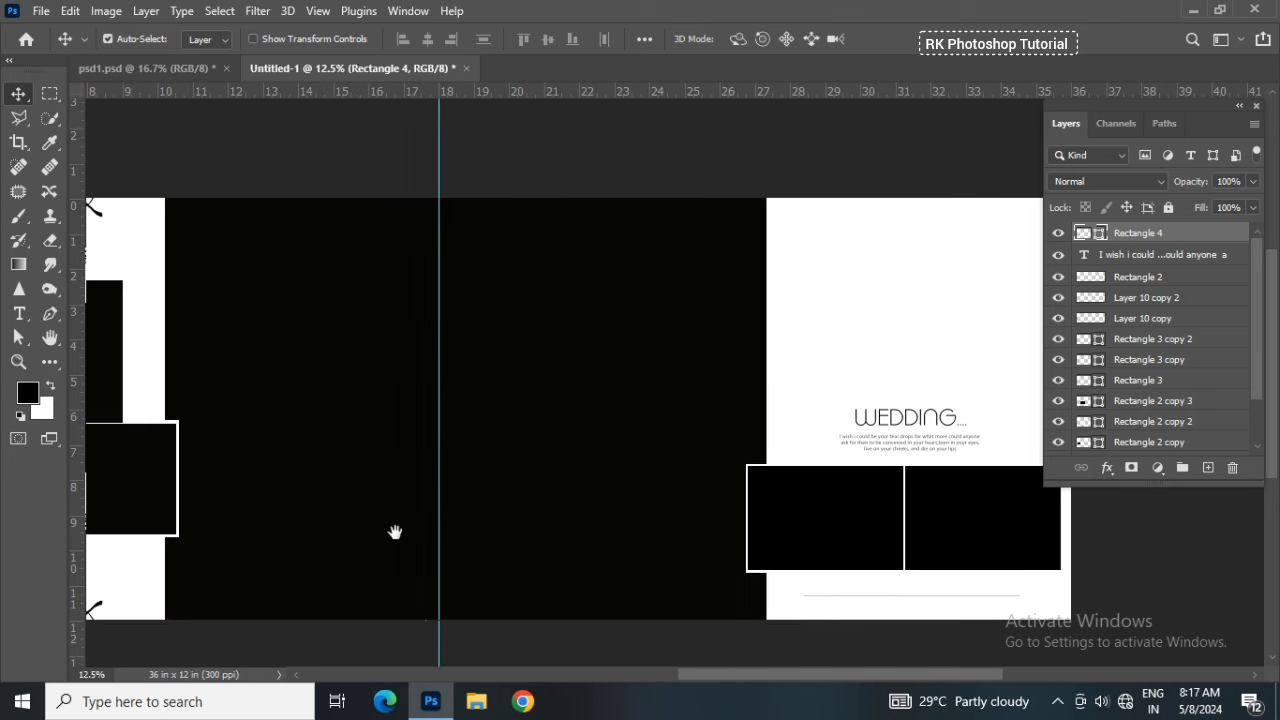
mouse_move(234, 506)
left_mouse_down()
mouse_move(596, 508)
mouse_move(523, 500)
left_mouse_up()
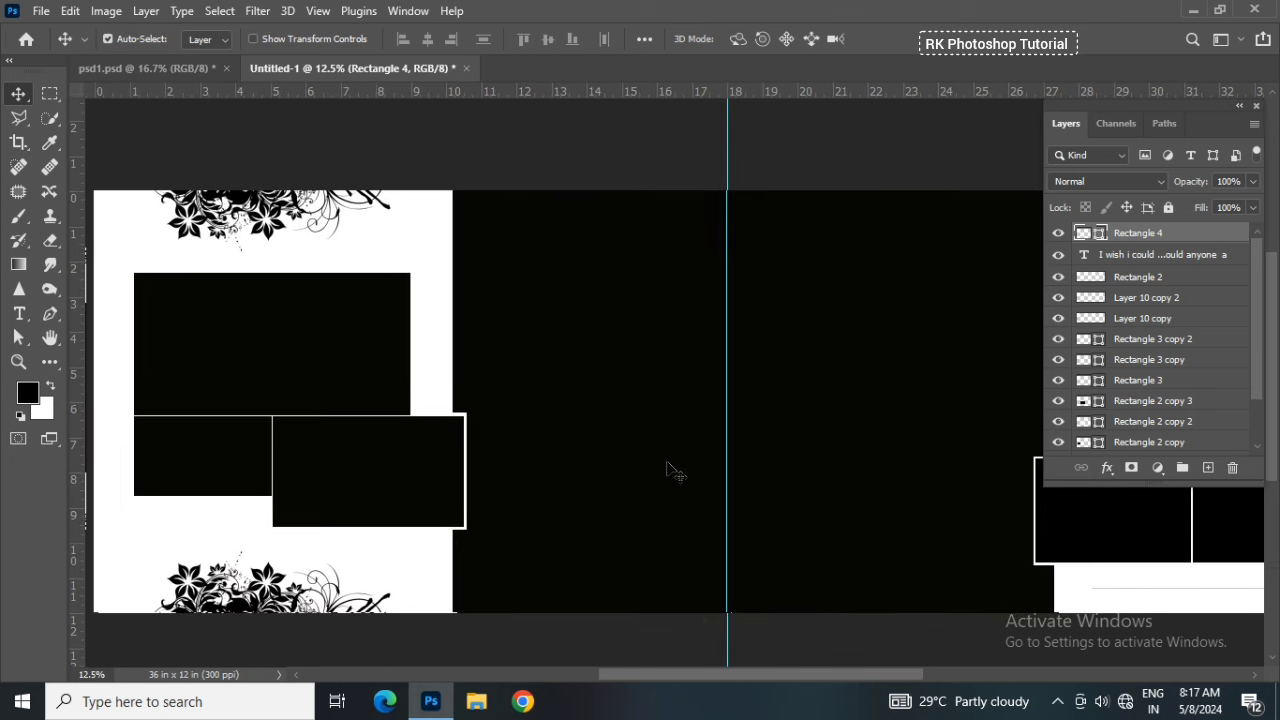
left_click_drag(668, 463, 569, 451)
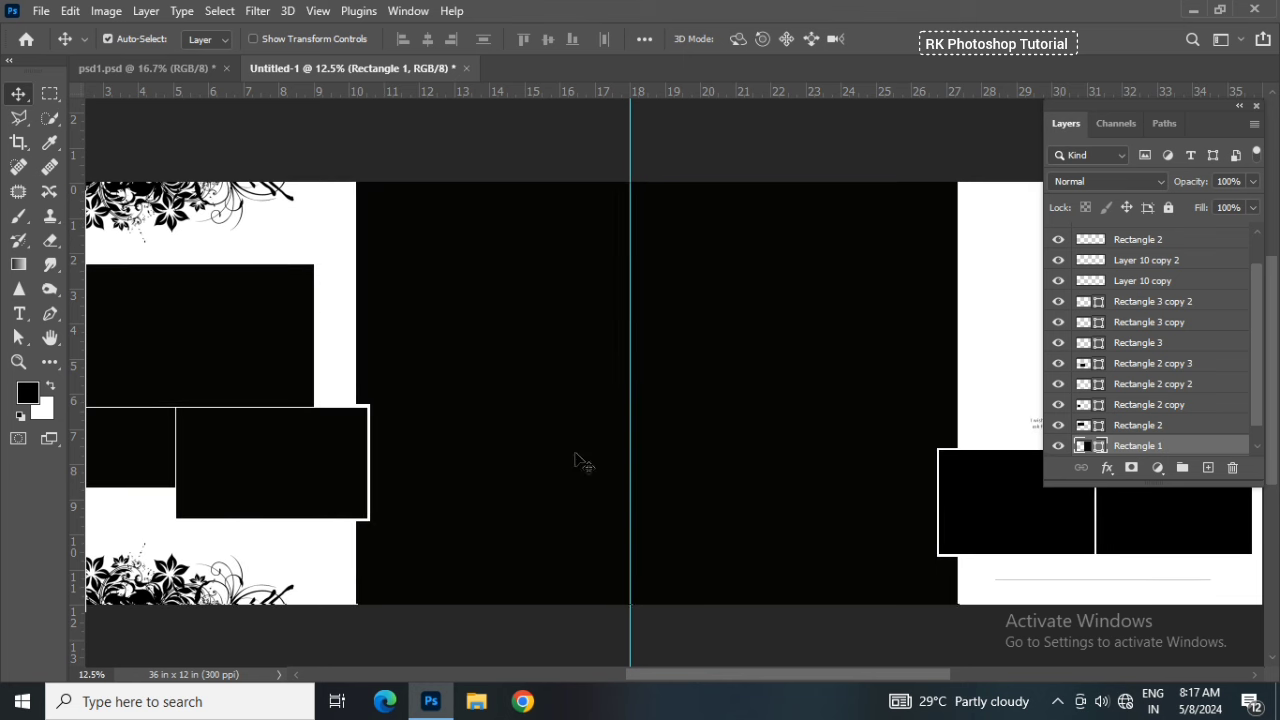
left_click(92, 67)
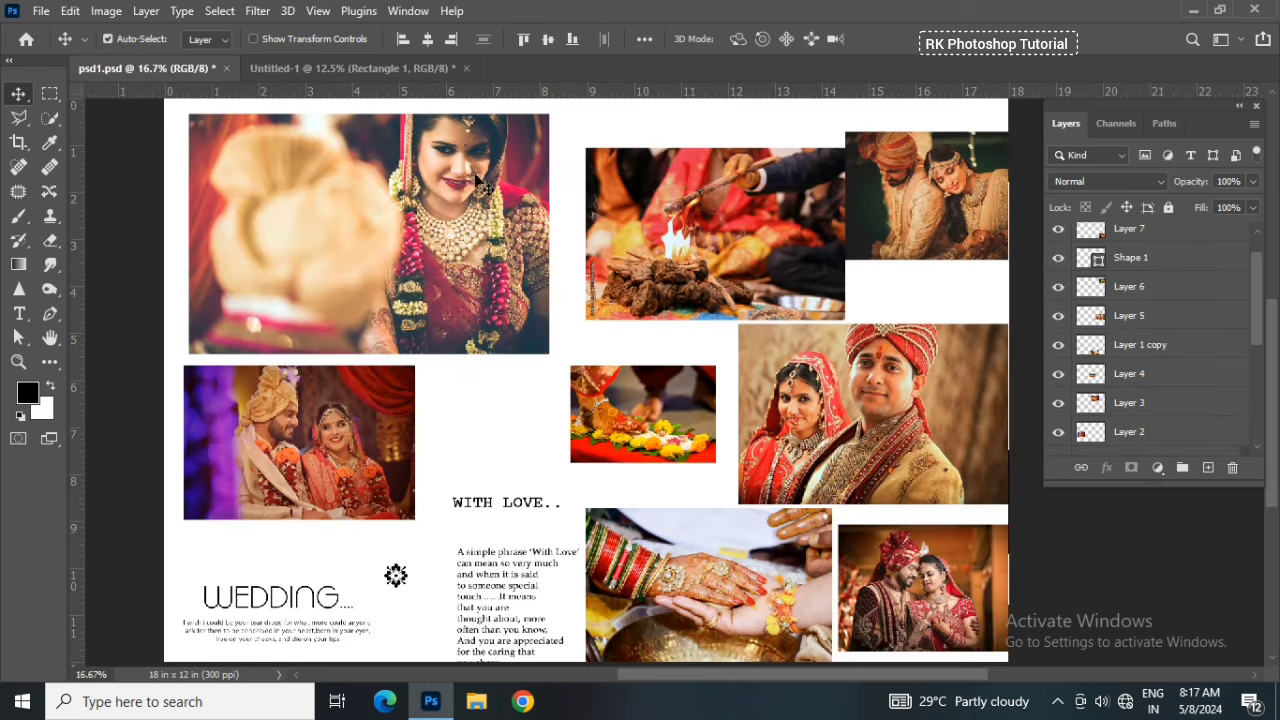
mouse_move(455, 270)
left_mouse_down()
mouse_move(428, 238)
mouse_move(492, 125)
left_mouse_up()
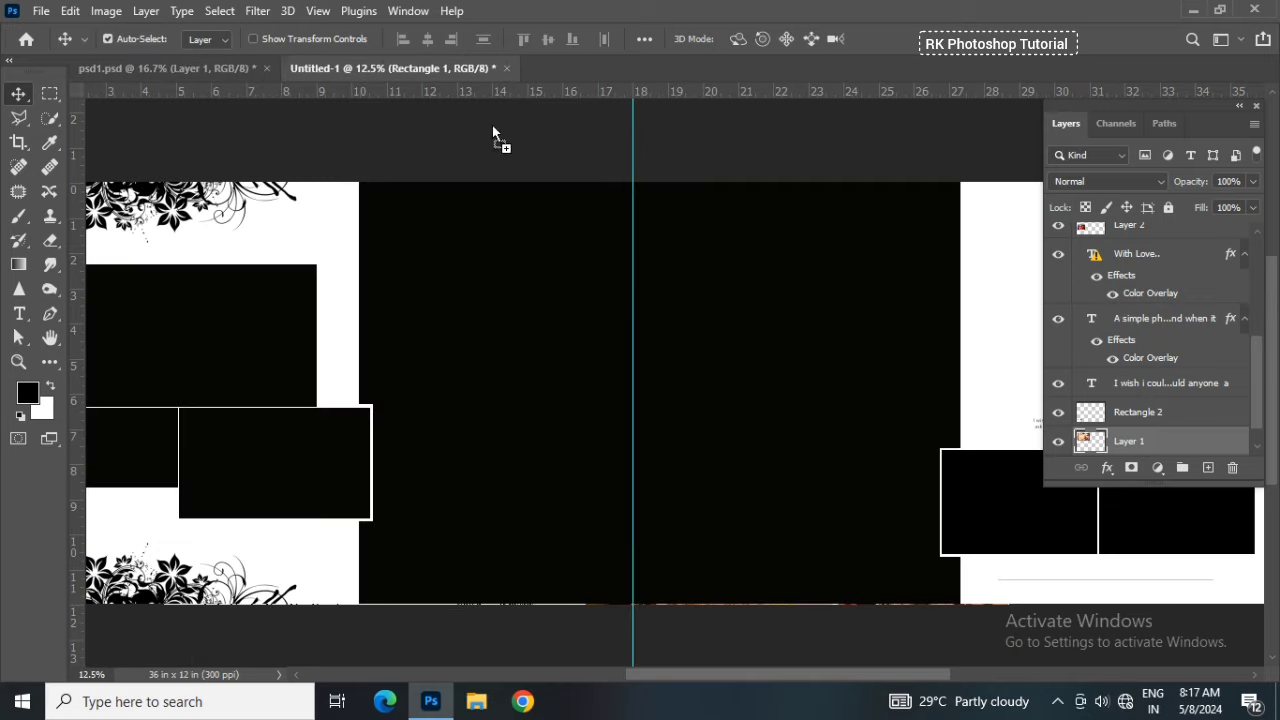
Drop the bride photo into the spread and enlarge it over the central black panel
left_click_drag(645, 313, 646, 314)
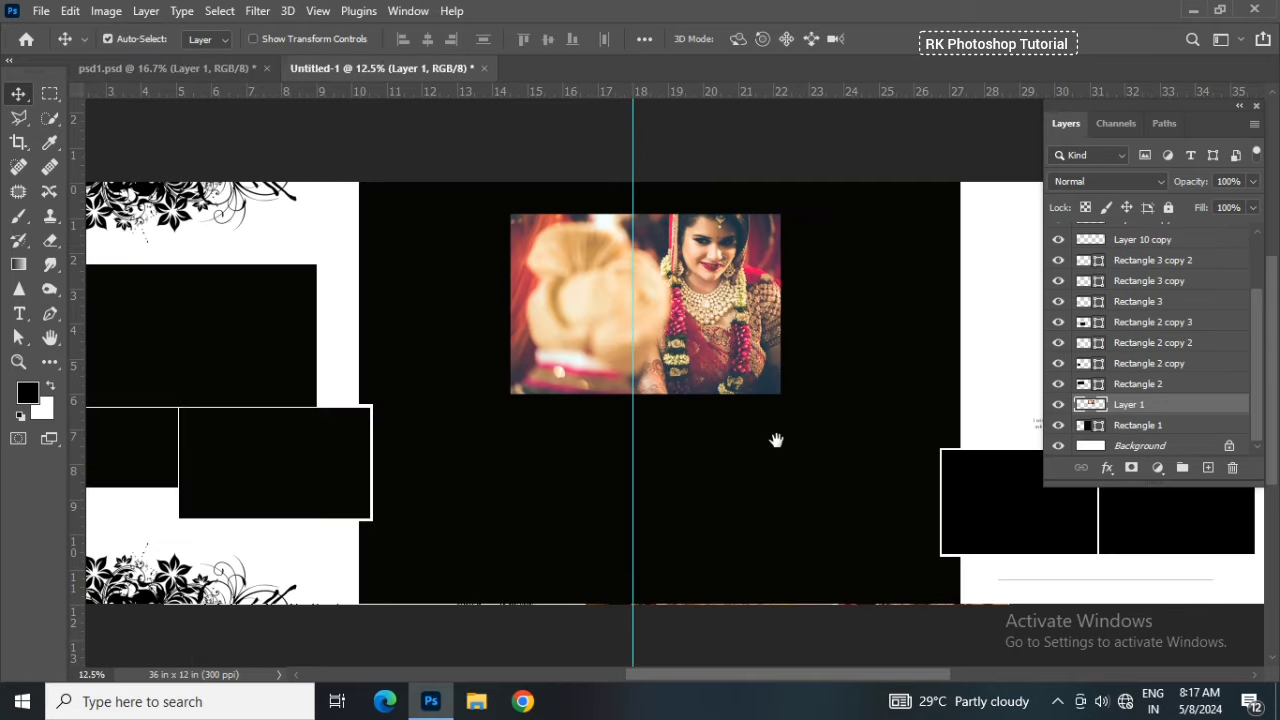
left_click_drag(777, 441, 708, 392)
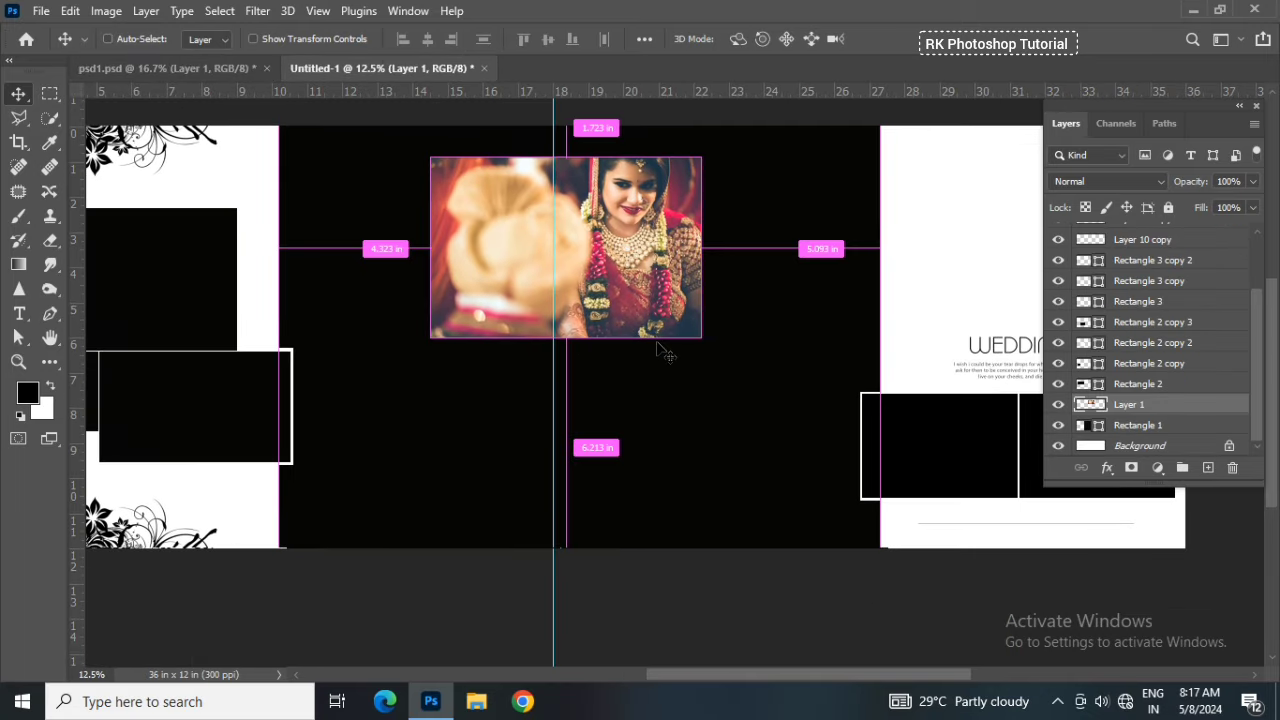
scroll(668, 355, "down", 1)
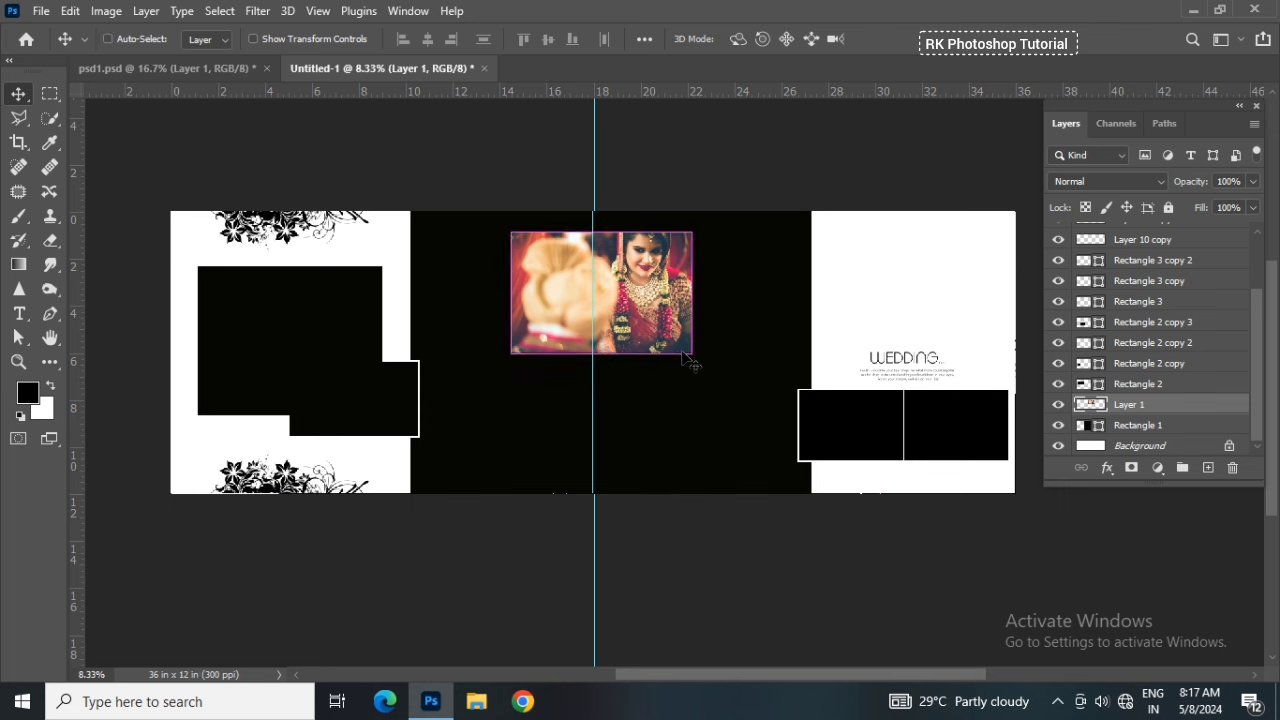
key("ctrl+t")
left_click_drag(689, 364, 808, 434)
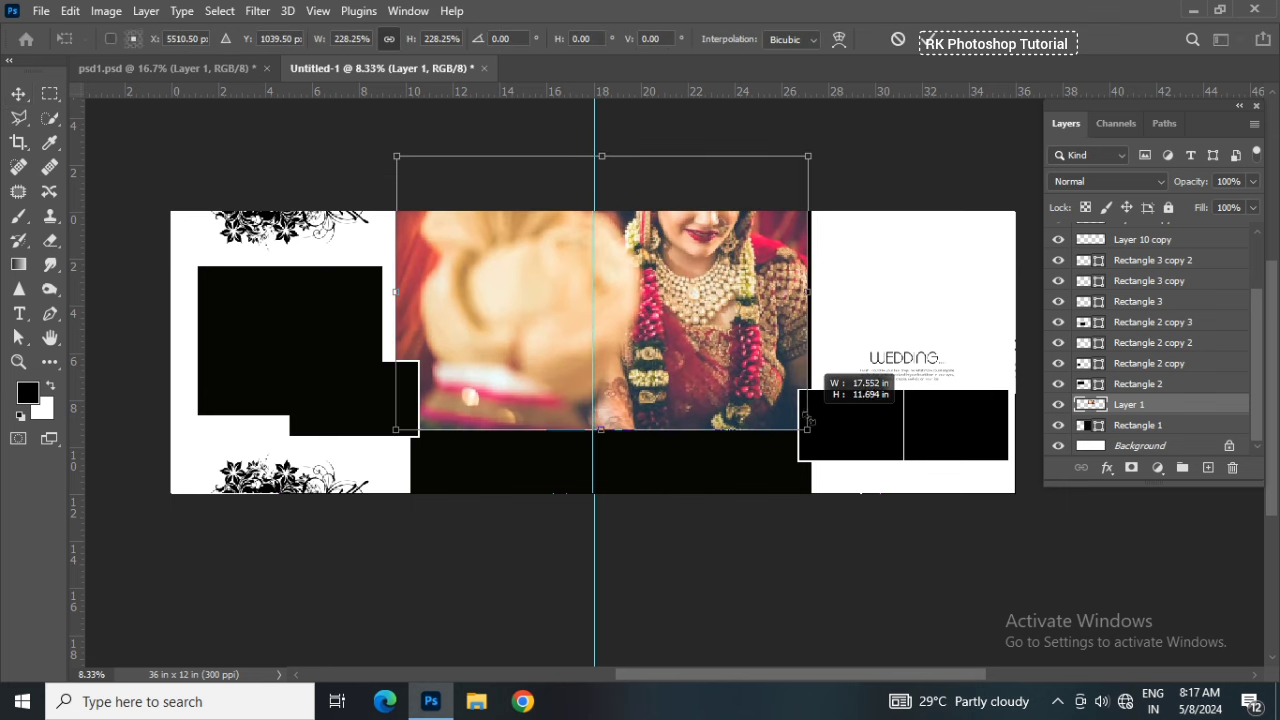
left_click_drag(723, 379, 731, 426)
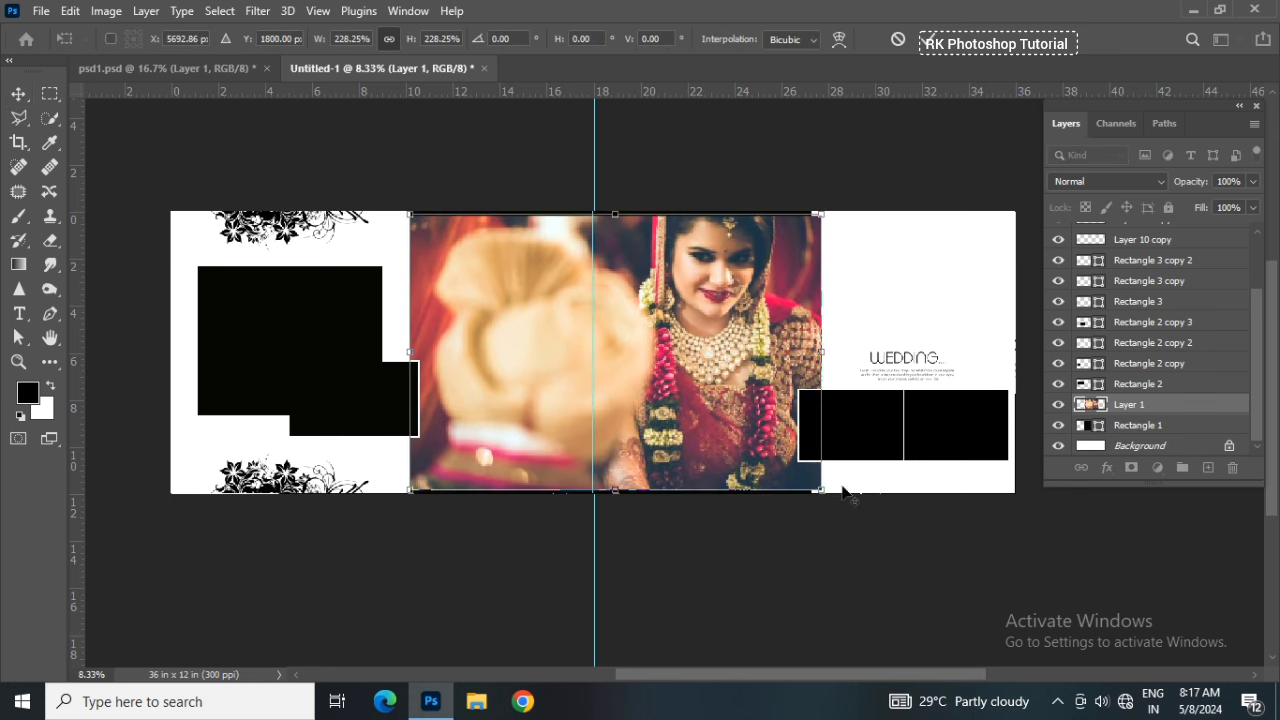
left_click_drag(816, 487, 828, 494)
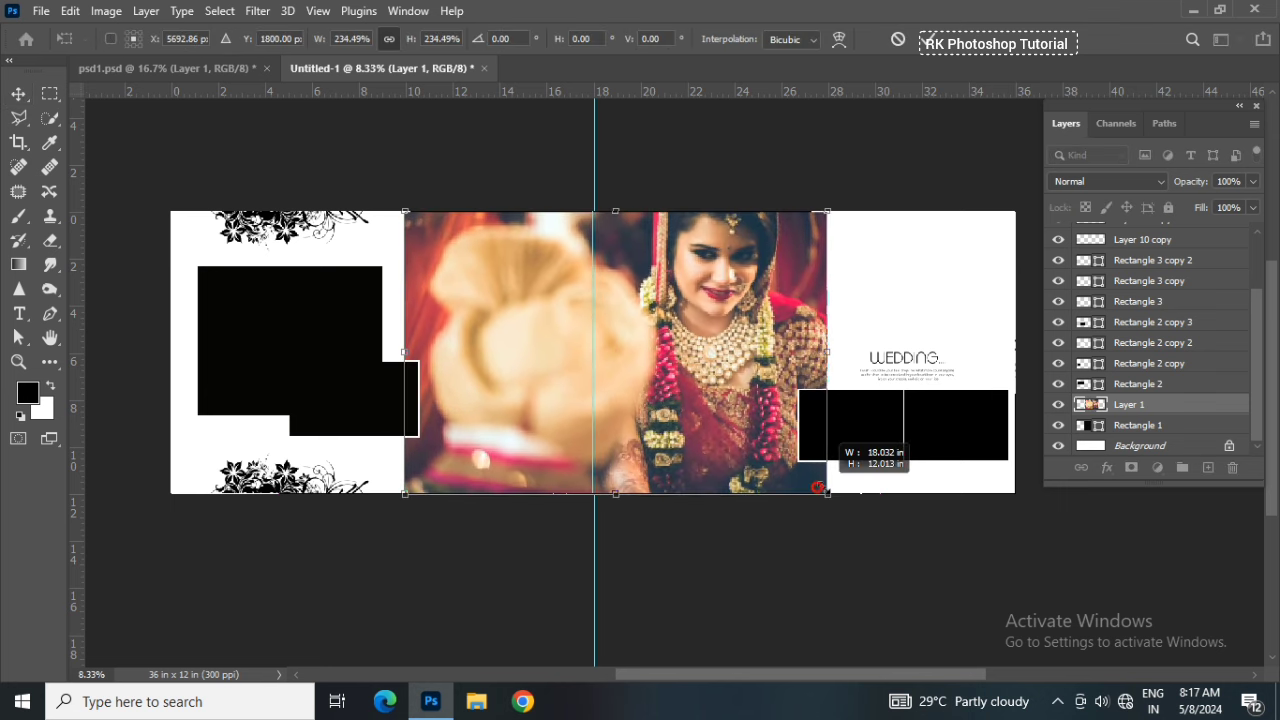
double_click(596, 419)
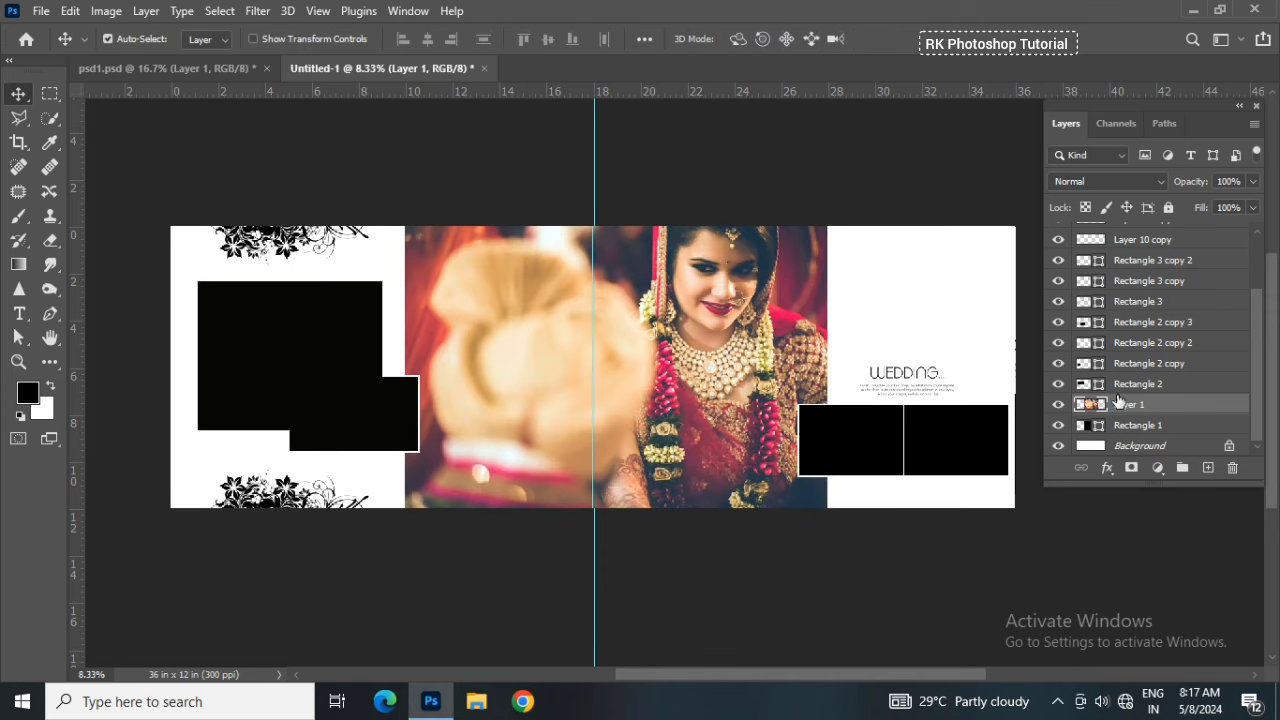
Clip the bride photo to Rectangle 1 and remove the vertical centre guide
right_click(1156, 416)
left_click(1020, 390)
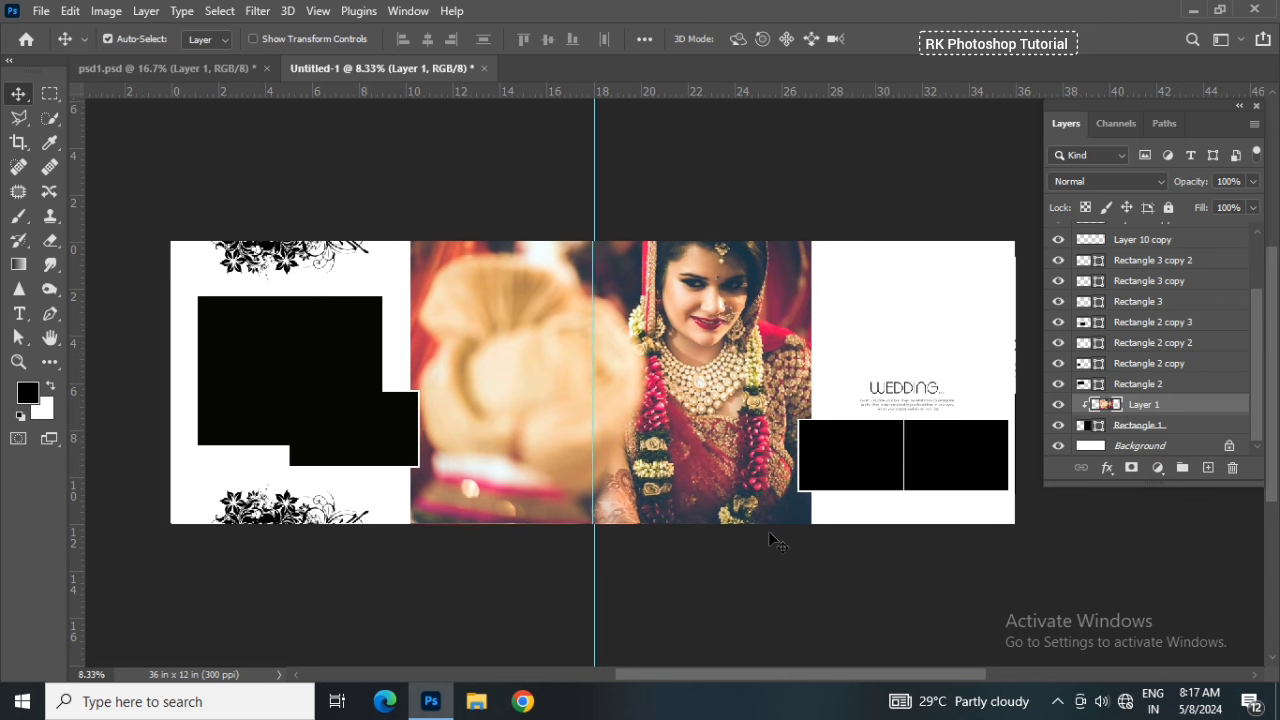
key("ctrl+plus")
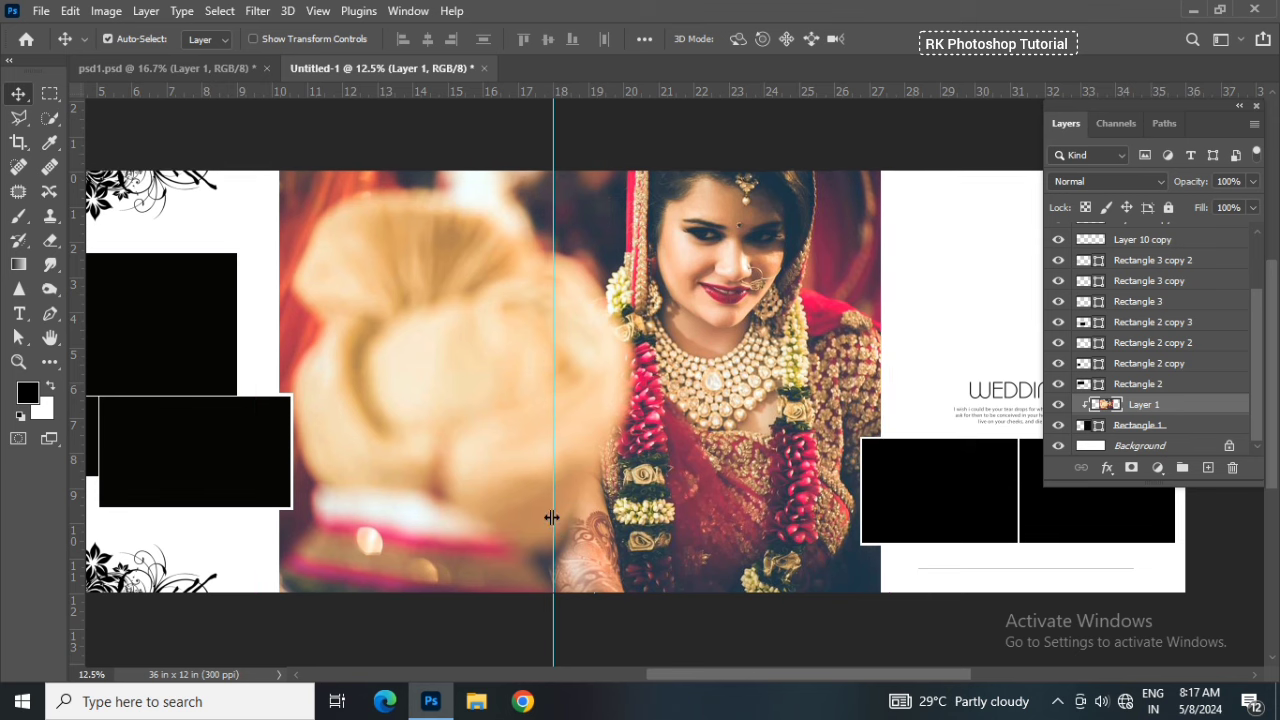
left_click_drag(552, 522, 39, 478)
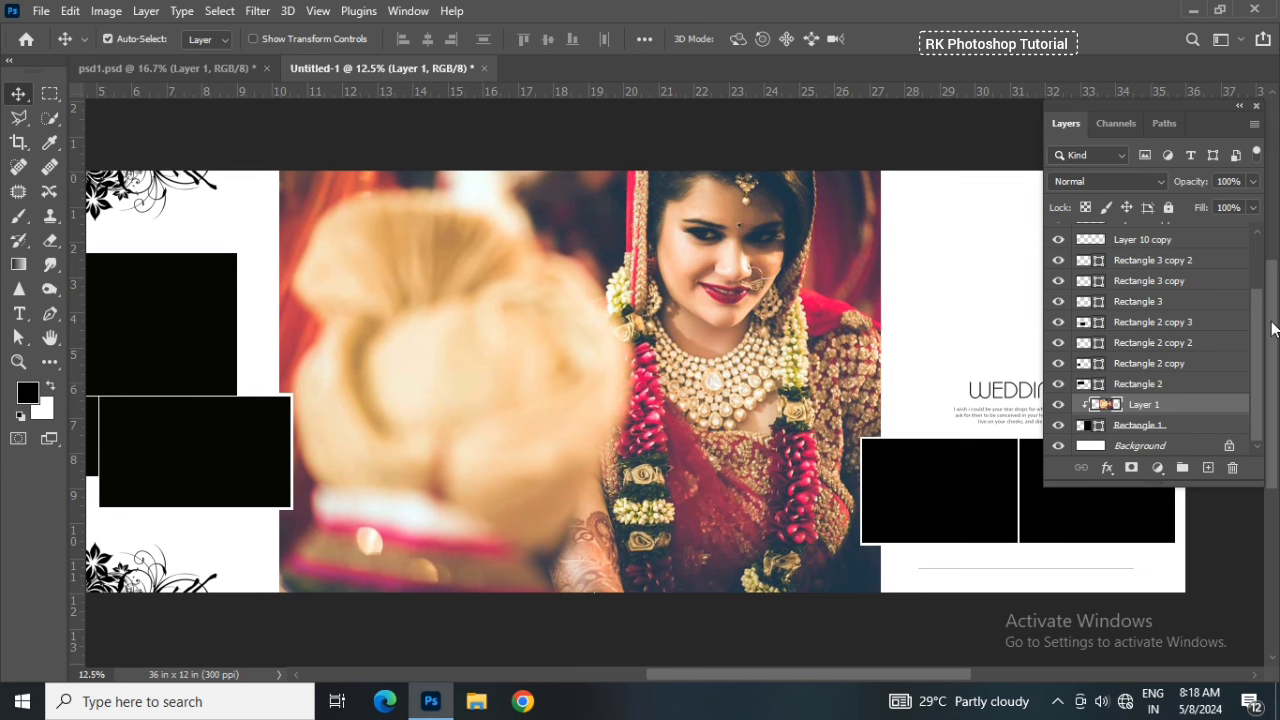
left_click_drag(322, 522, 503, 515)
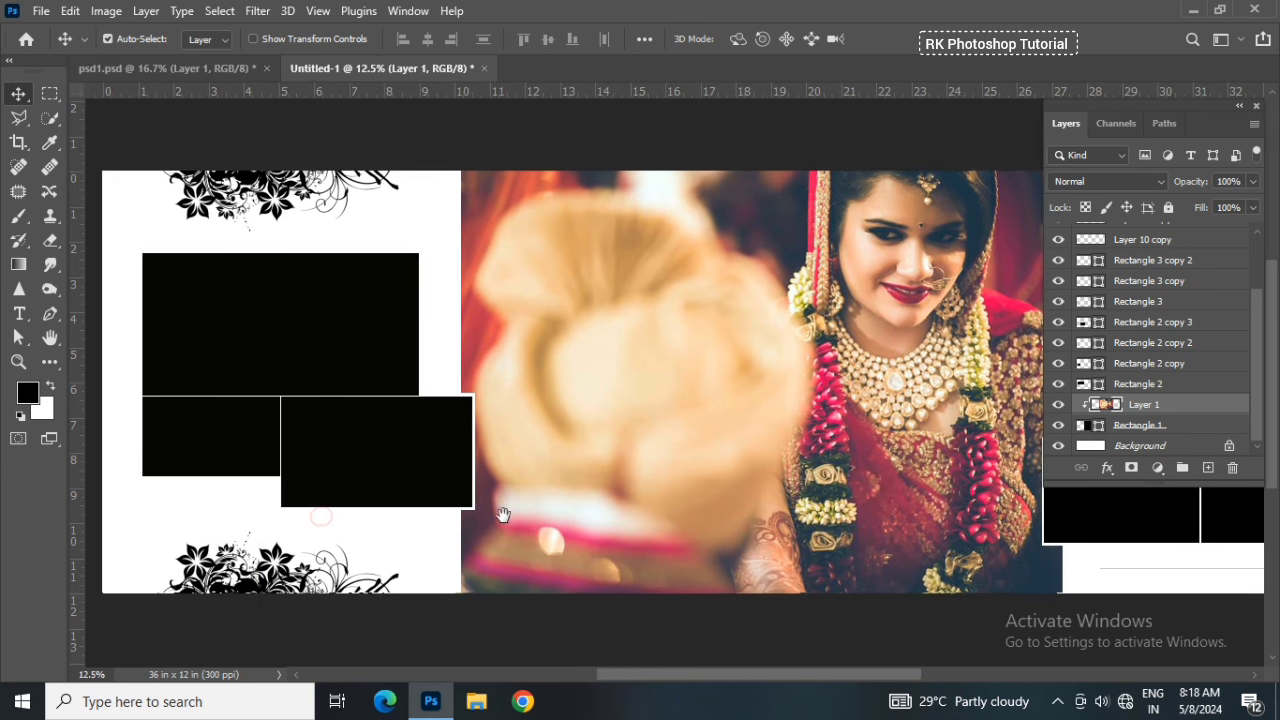
left_click(318, 340)
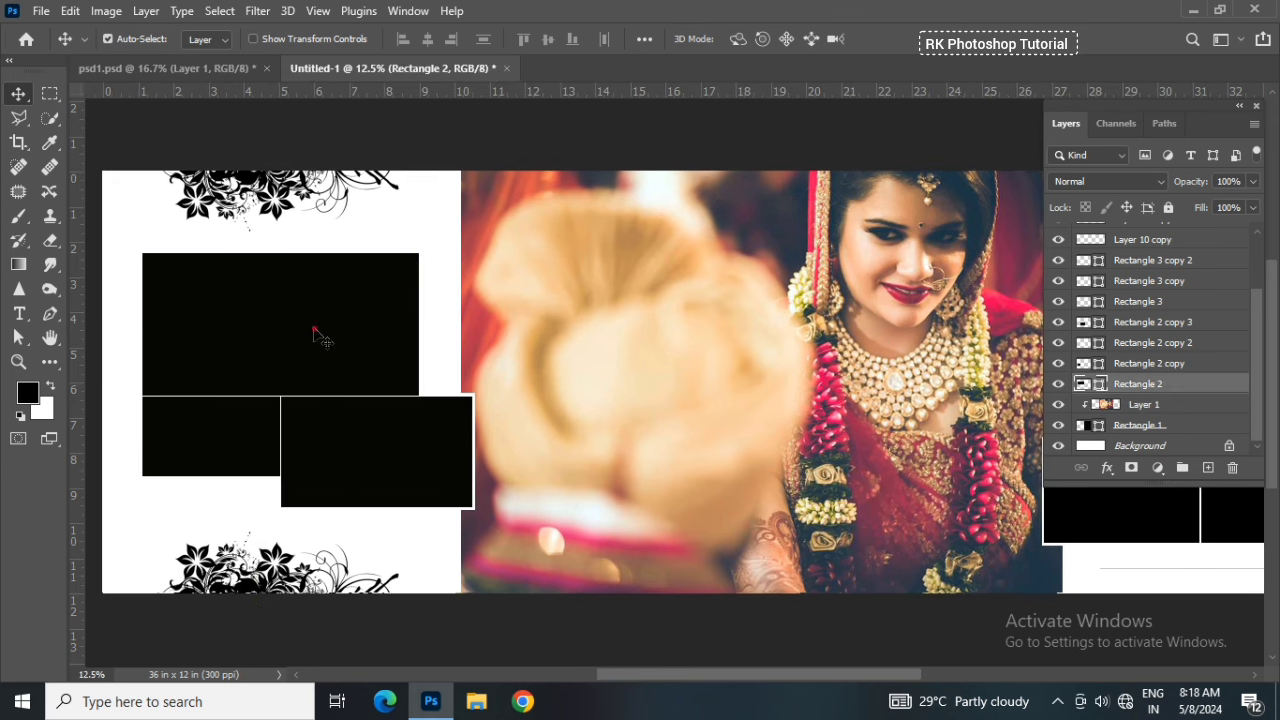
Bring the seated couple photo from psd1.psd and clip it to the upper-left frame
left_click(190, 67)
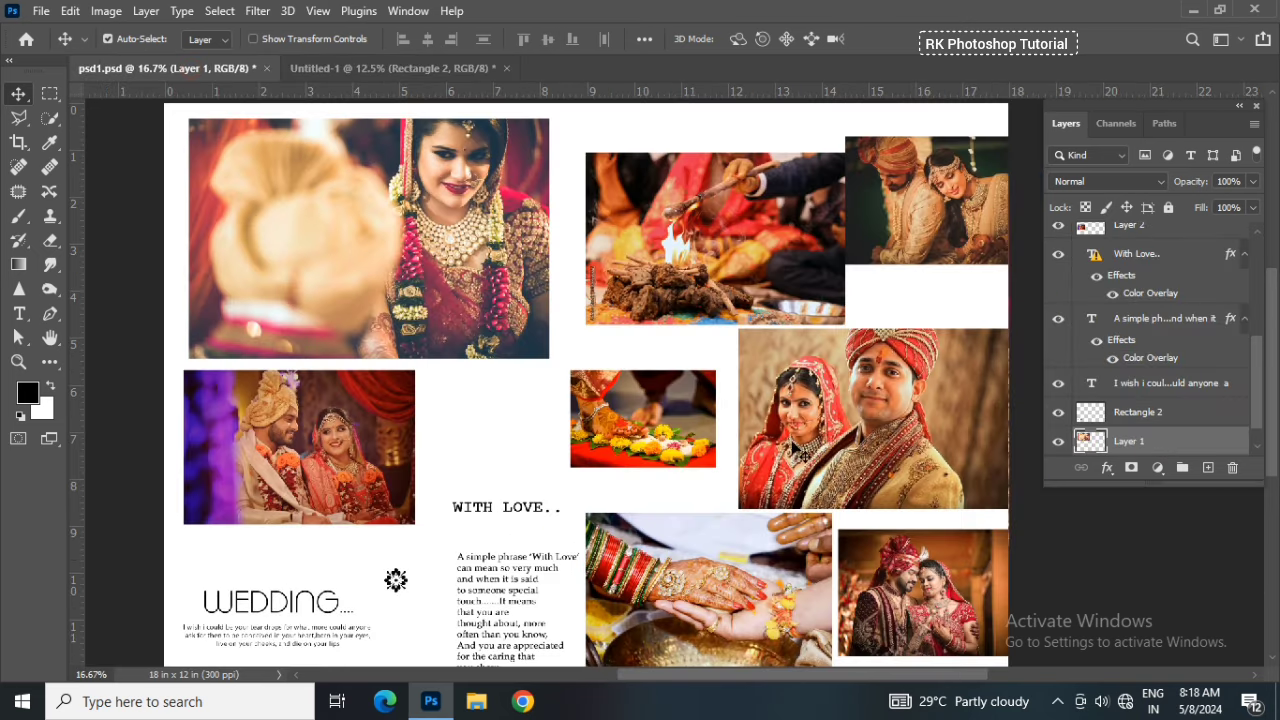
mouse_move(290, 470)
left_mouse_down()
mouse_move(395, 72)
mouse_move(393, 236)
left_mouse_up()
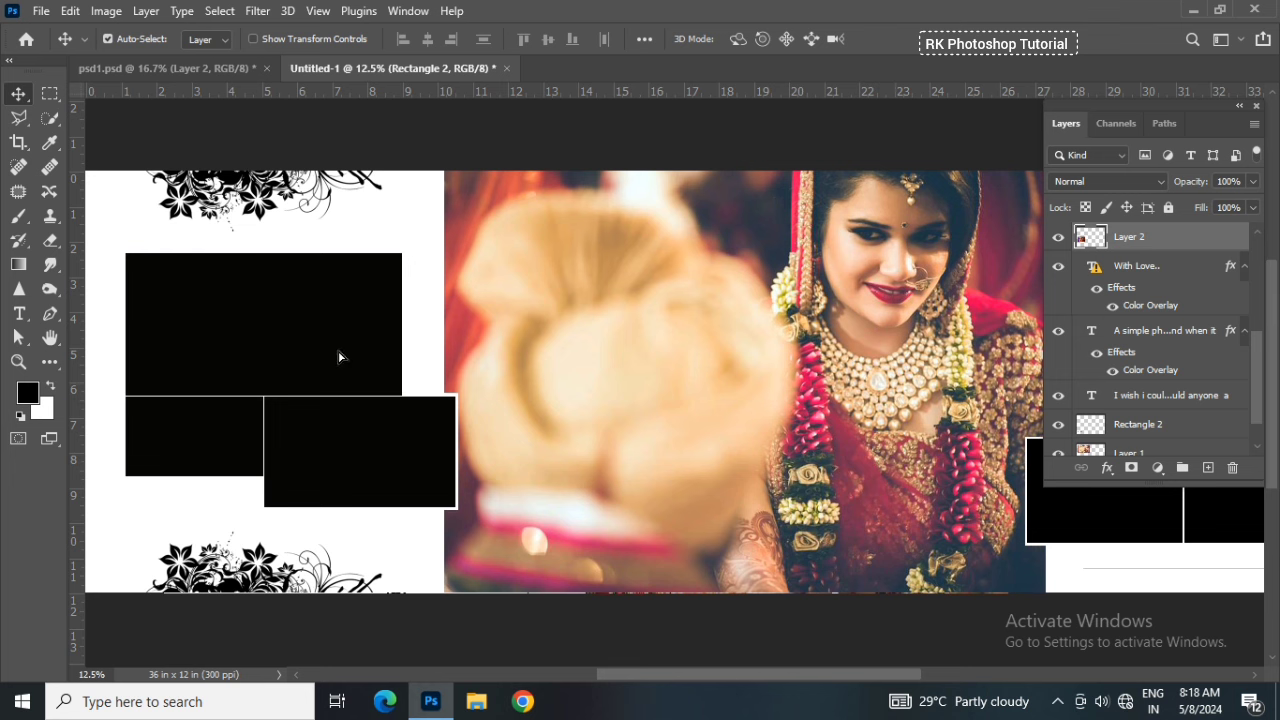
left_click_drag(339, 357, 282, 331)
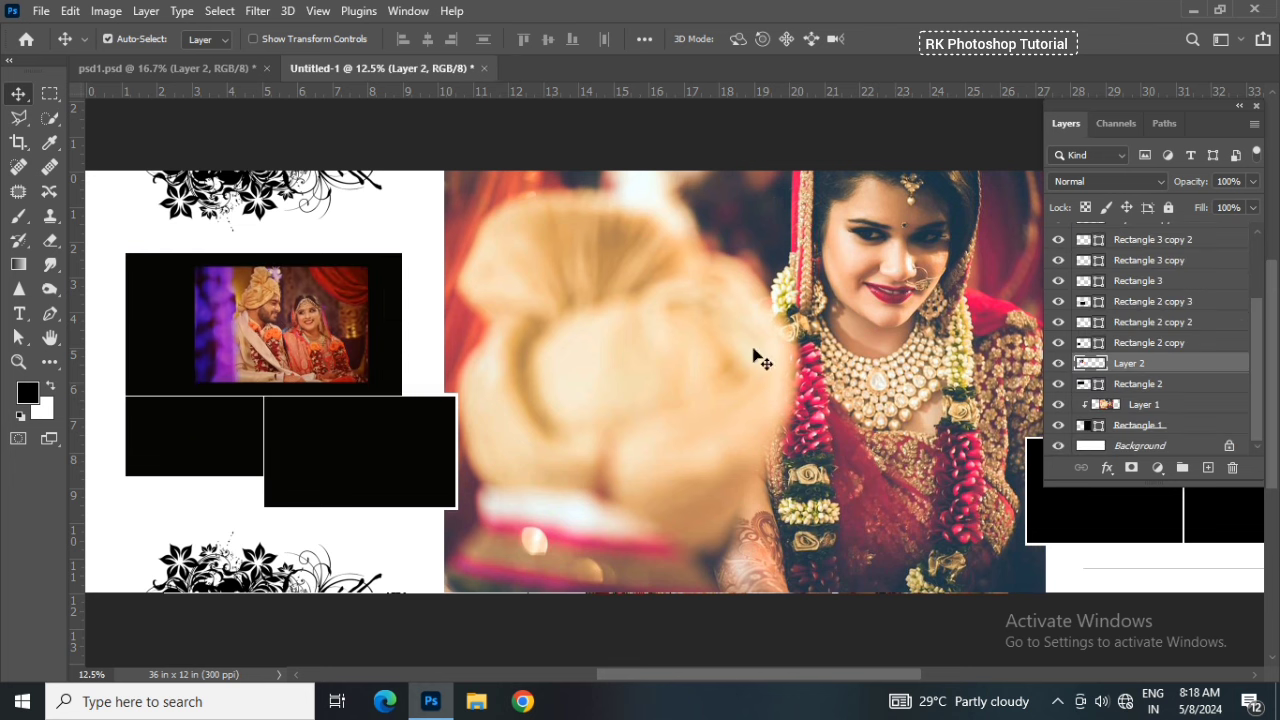
right_click(1140, 363)
left_click(1046, 385)
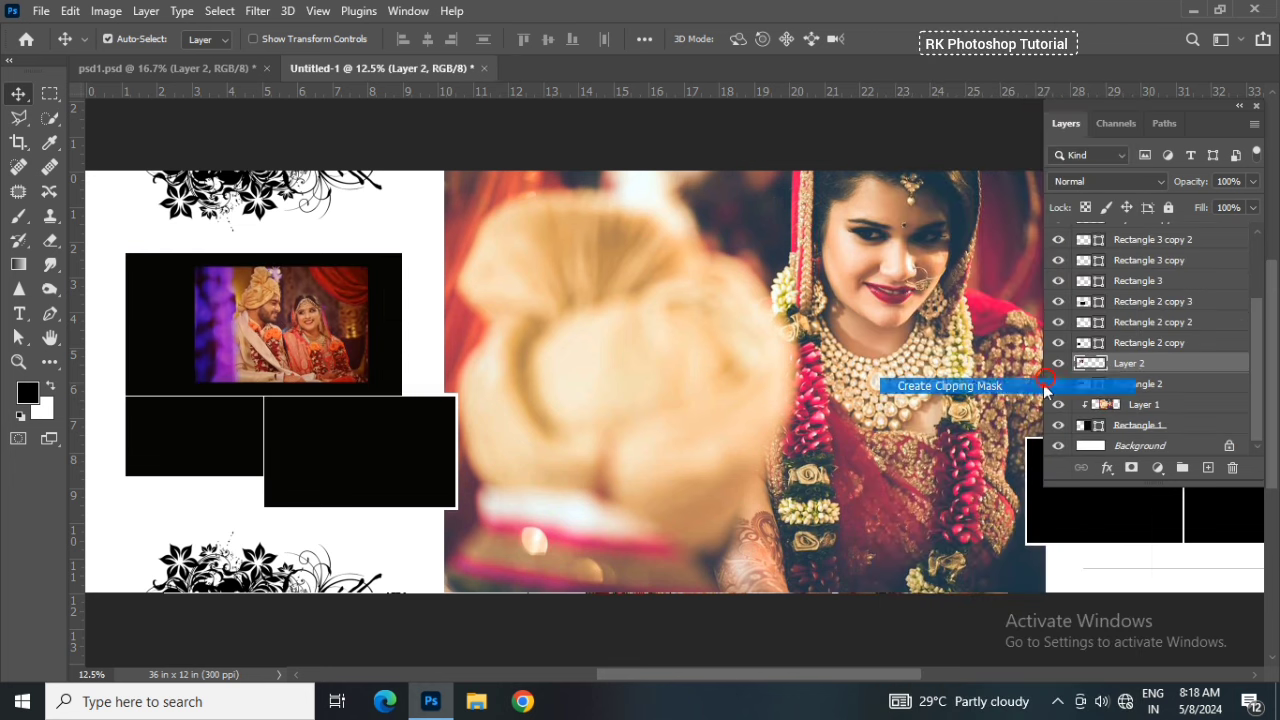
Scale the couple photo to about 164% and position it to fill the frame
key("ctrl+t")
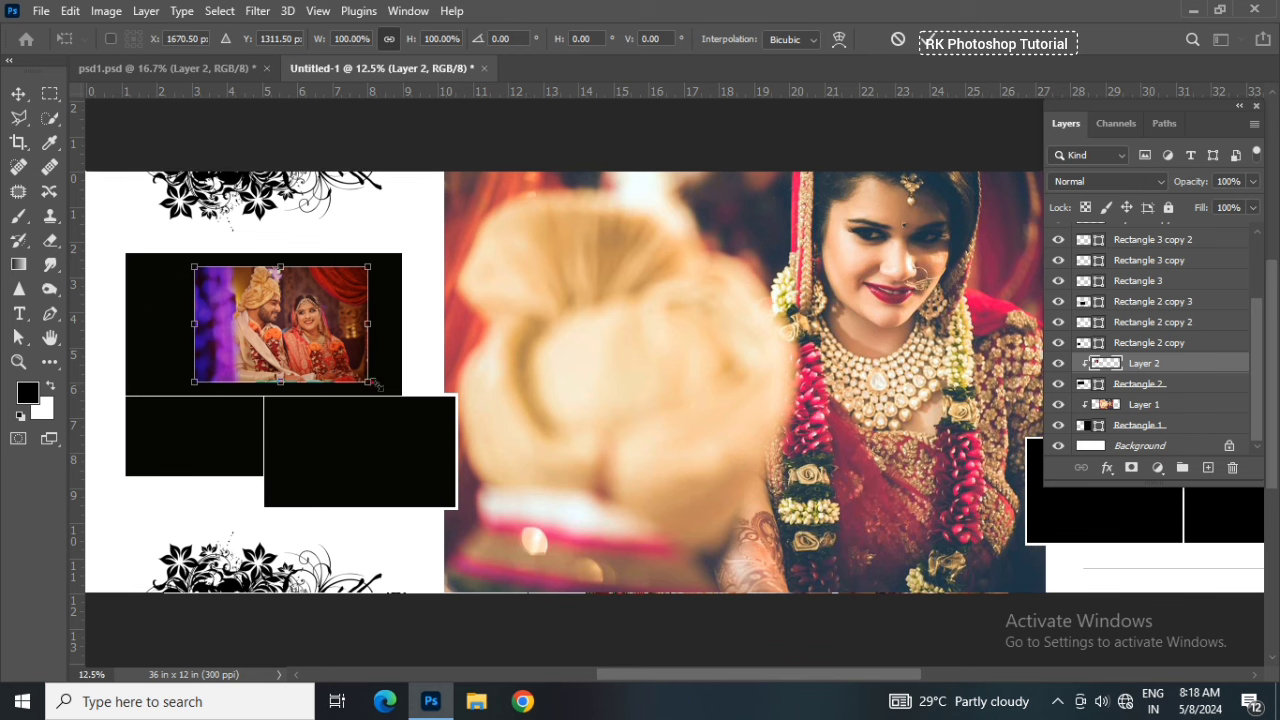
left_click_drag(369, 381, 421, 417)
left_click_drag(357, 357, 319, 347)
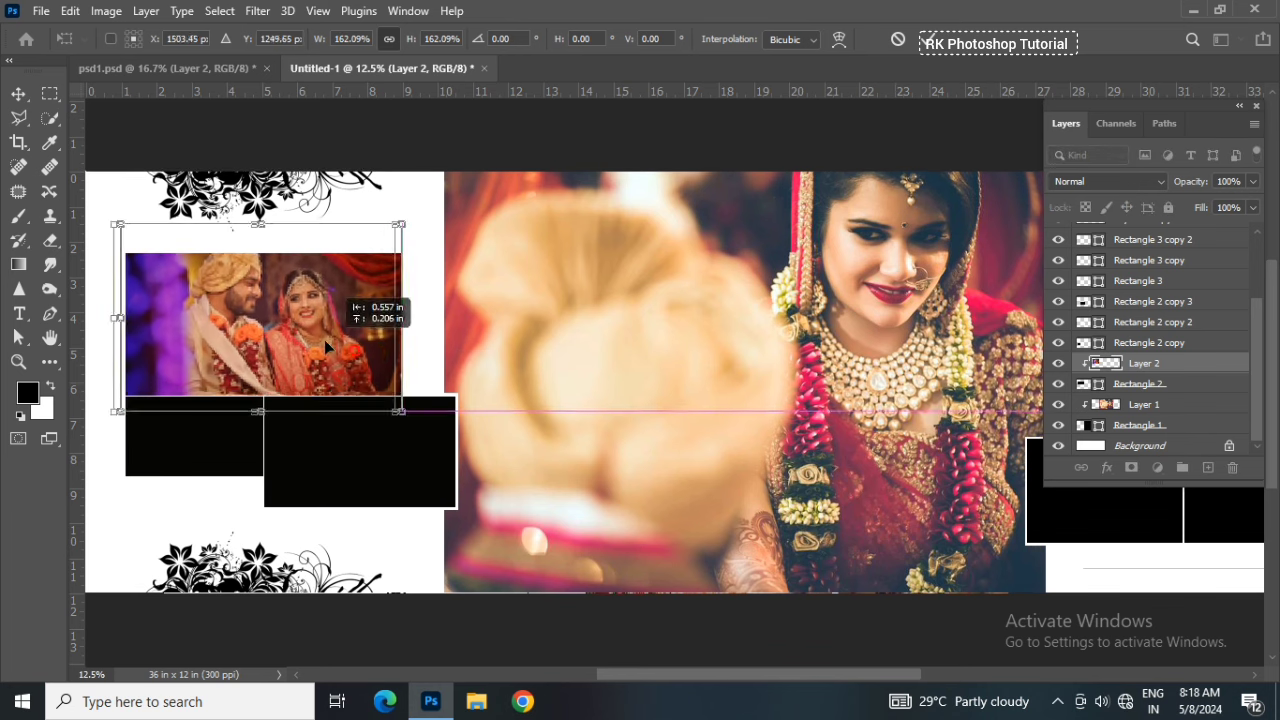
mouse_move(383, 407)
left_mouse_down()
mouse_move(398, 417)
mouse_move(409, 403)
mouse_move(400, 414)
mouse_move(387, 372)
mouse_move(406, 406)
left_mouse_up()
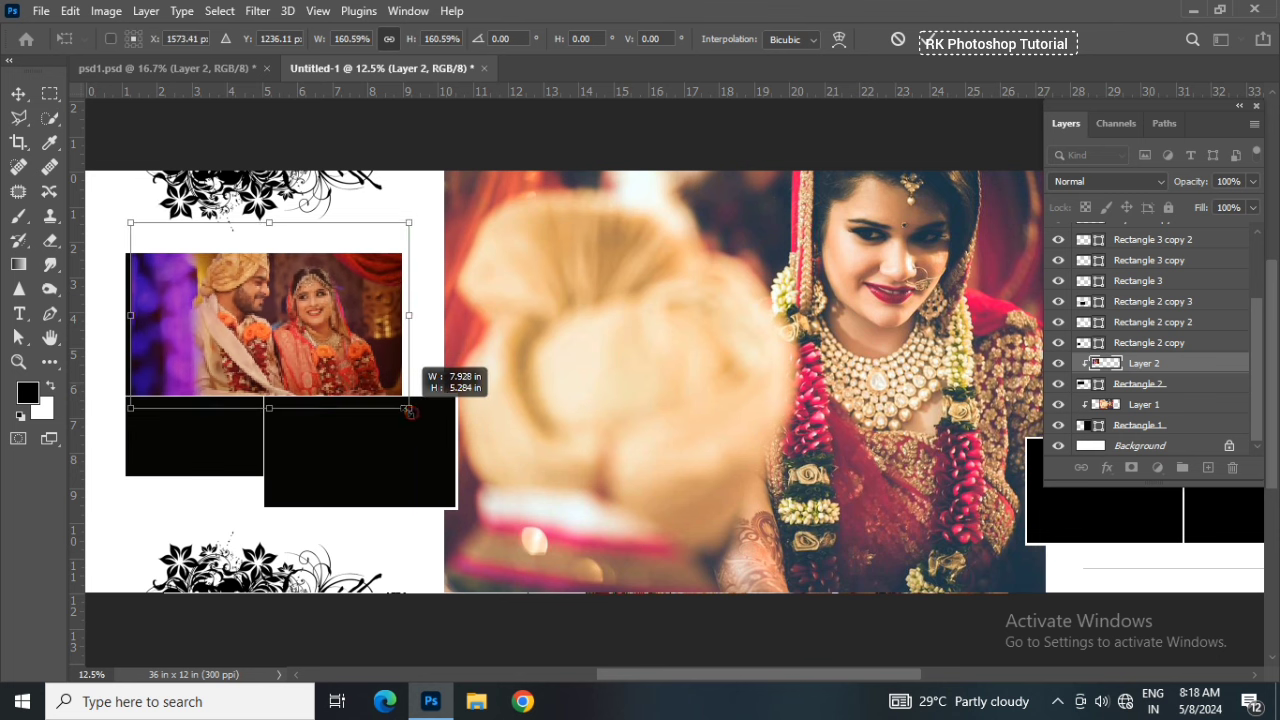
key("Left")
key("Left")
key("Left")
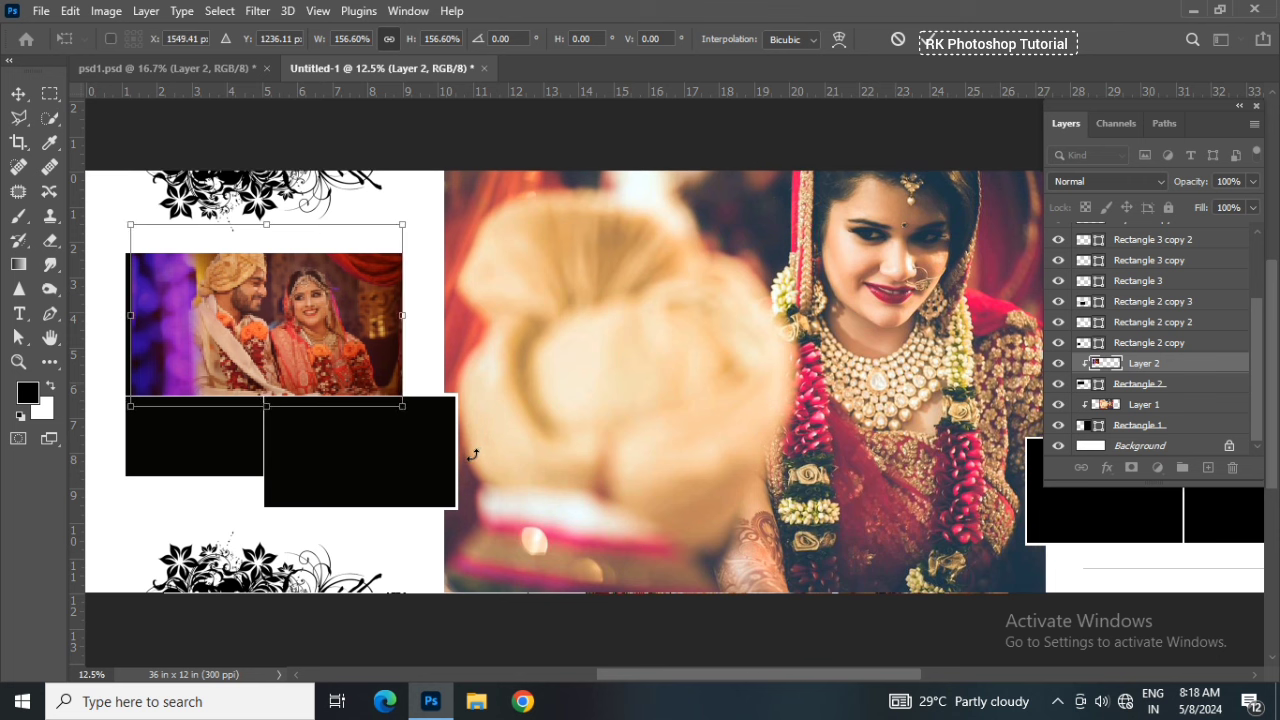
left_click_drag(400, 410, 408, 410)
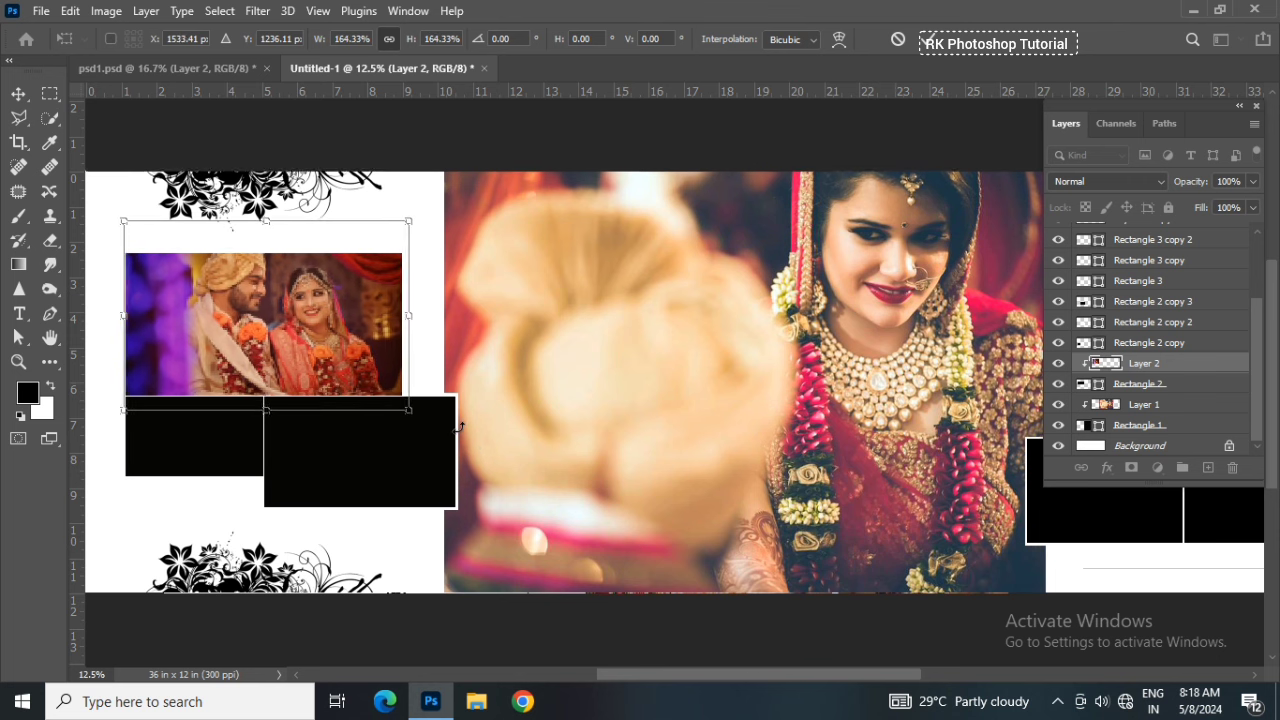
key("Return")
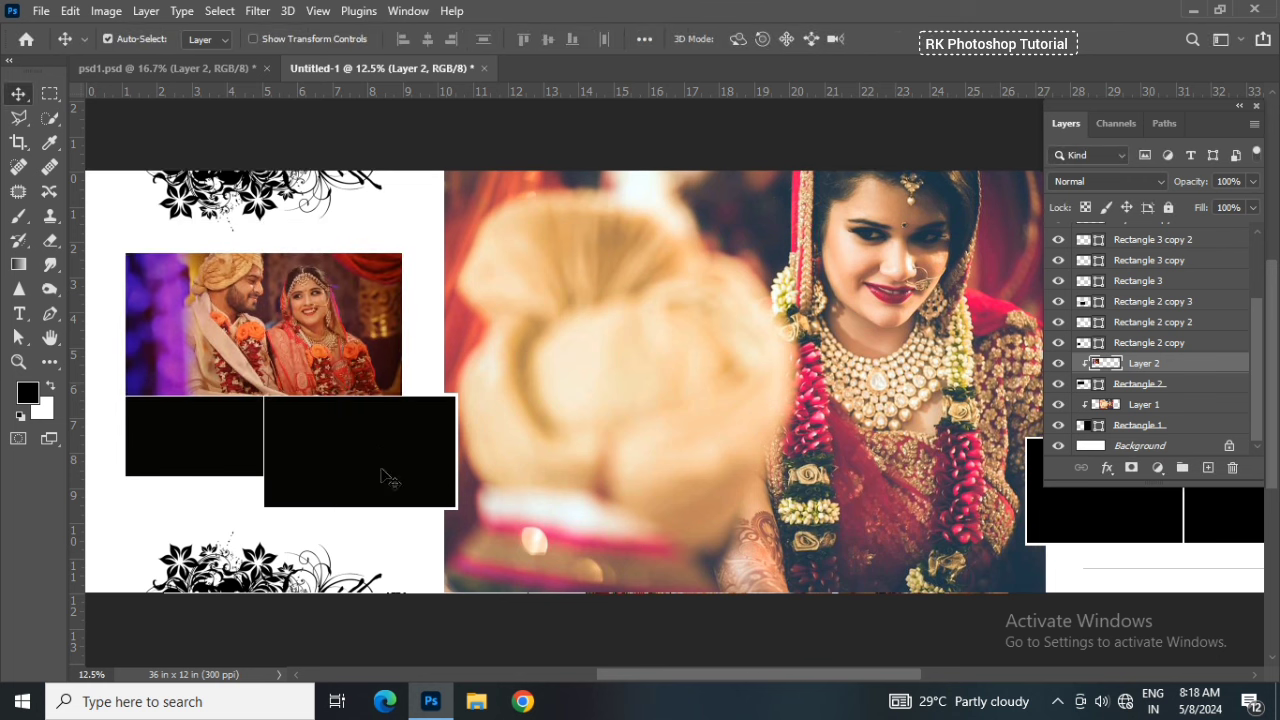
Stretch the upper-left frame's top edge slightly upward
left_click(1166, 385)
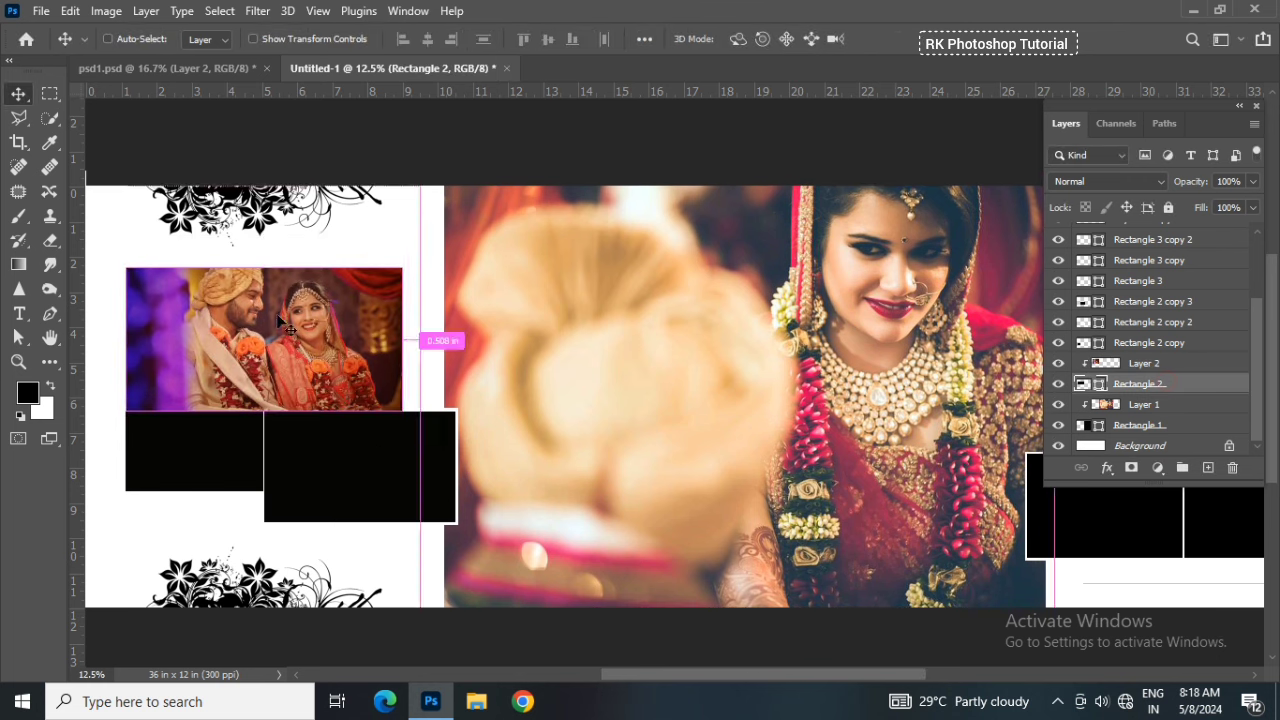
key("ctrl+t")
left_click_drag(266, 268, 274, 247)
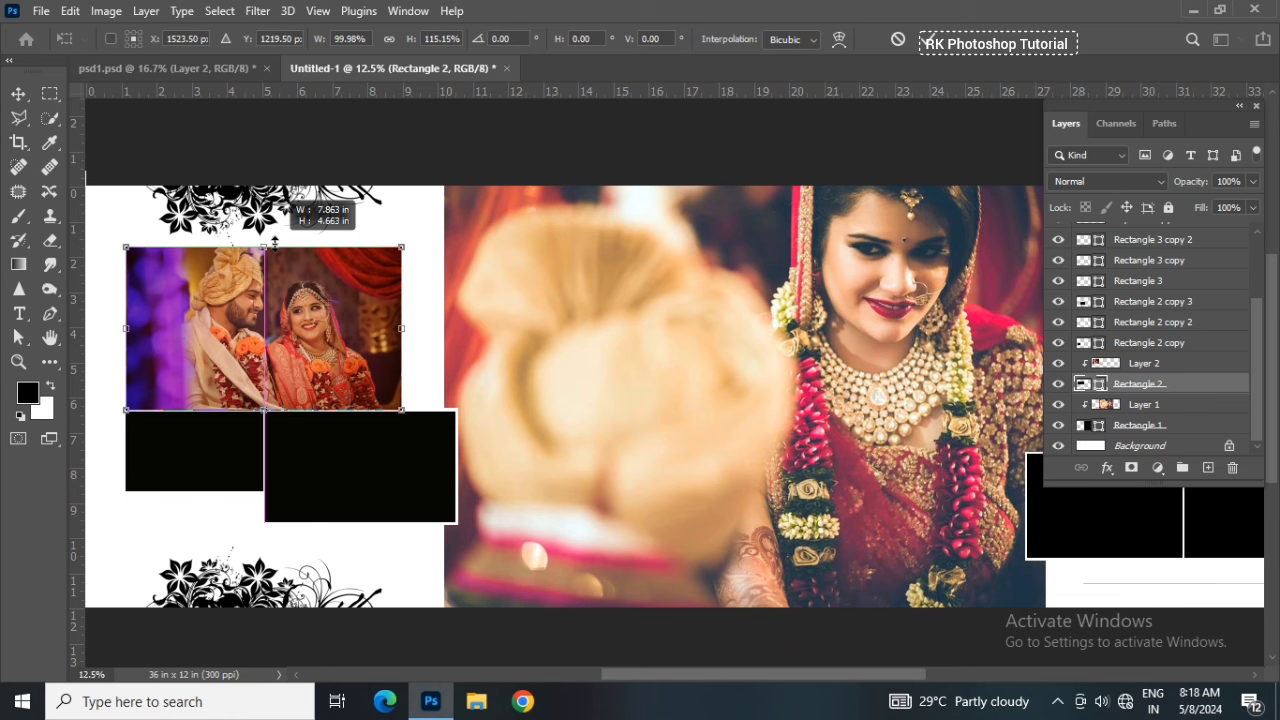
left_click_drag(275, 241, 275, 243)
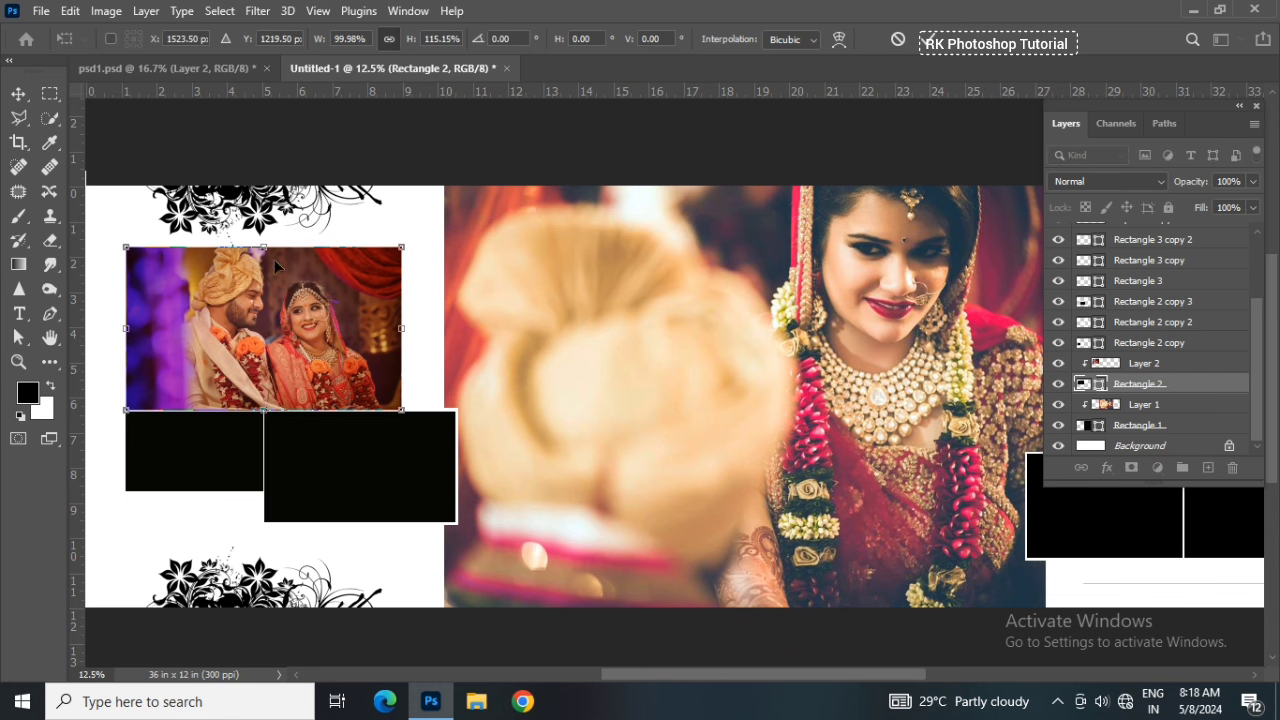
key("Return")
Nudge the Rectangle 2 copy 2 and copy 3 boxes down
scroll(250, 410, "left", 1)
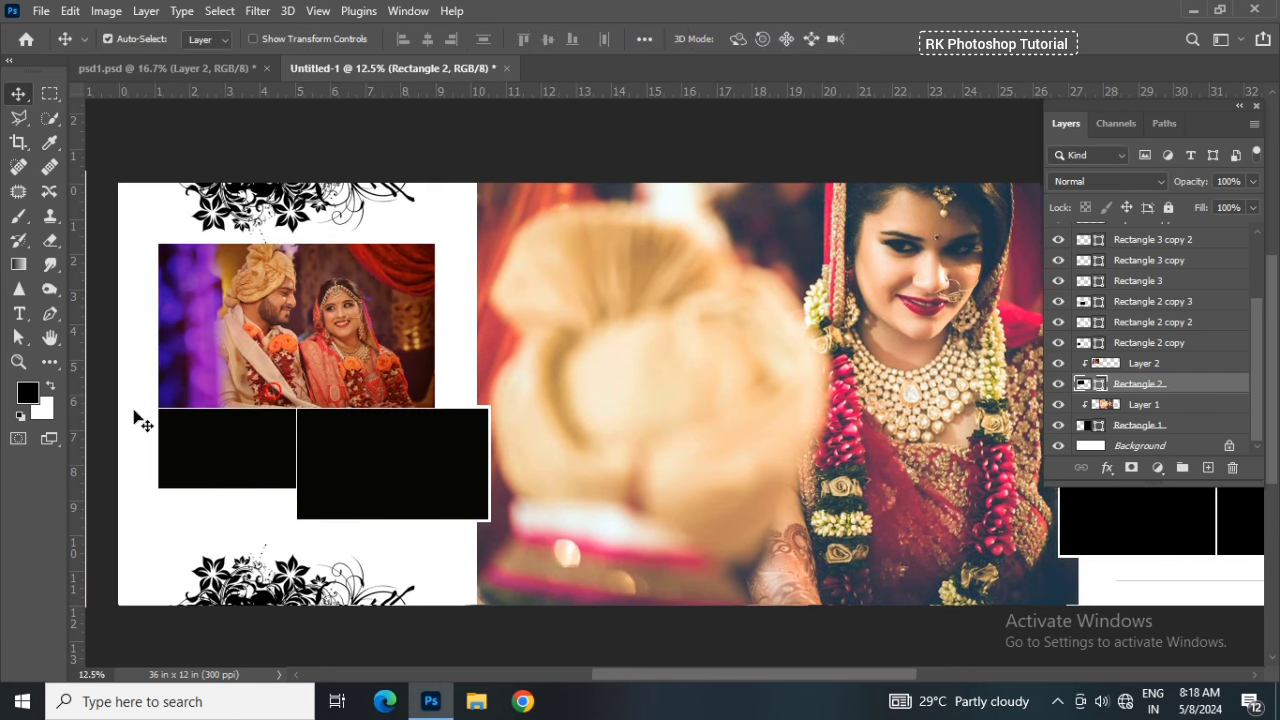
left_click_drag(147, 381, 318, 468)
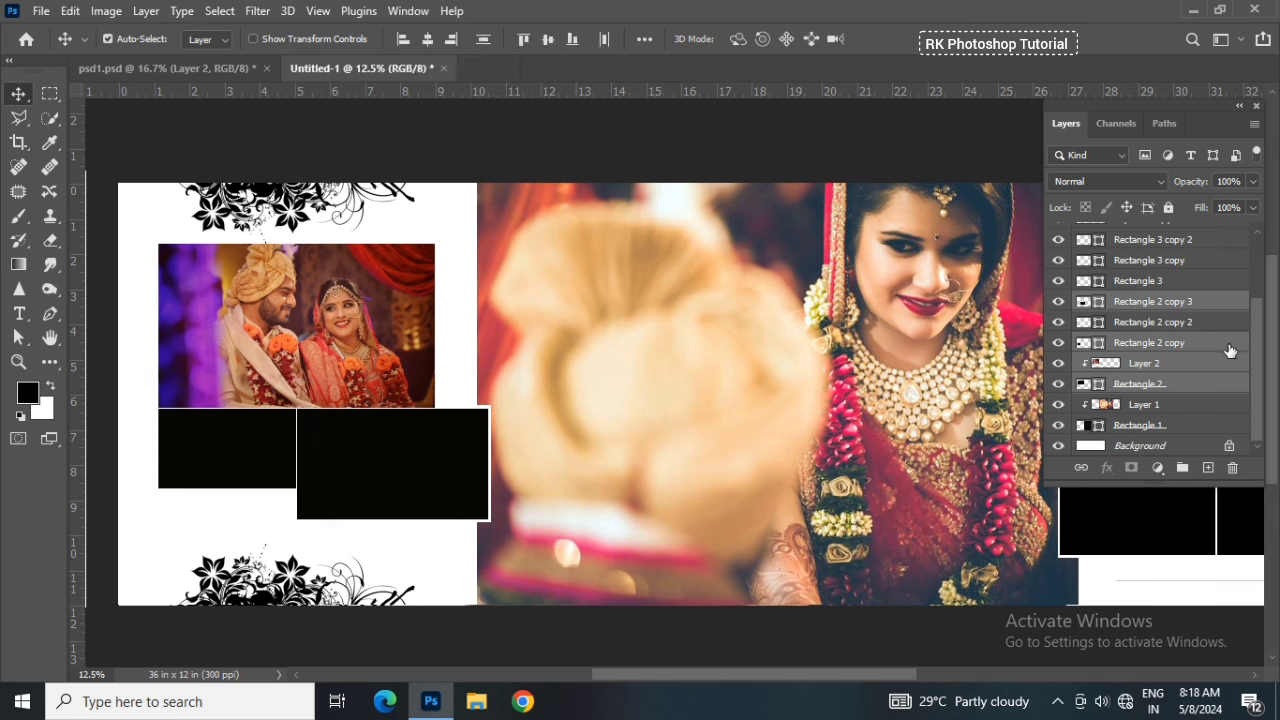
left_click(1167, 328, "ctrl")
left_click(1159, 305, "ctrl")
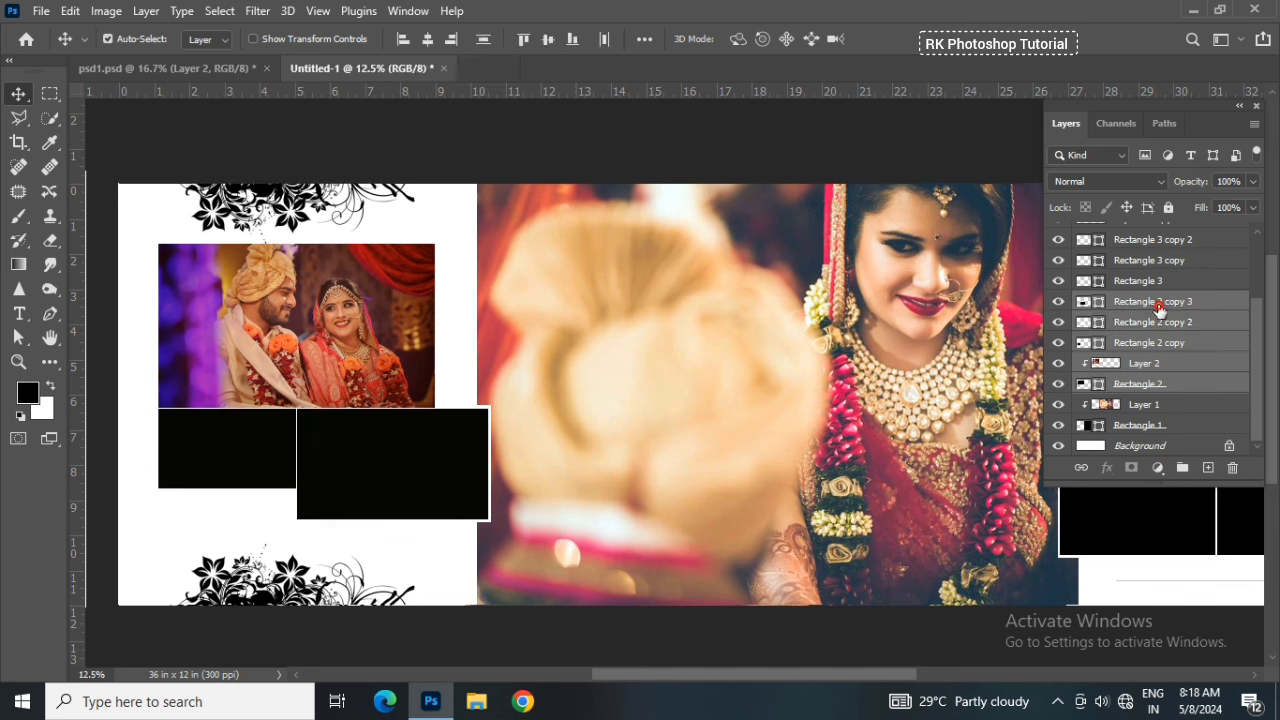
key("shift+Down")
key("shift+Down")
key("shift+Down")
key("shift+Down")
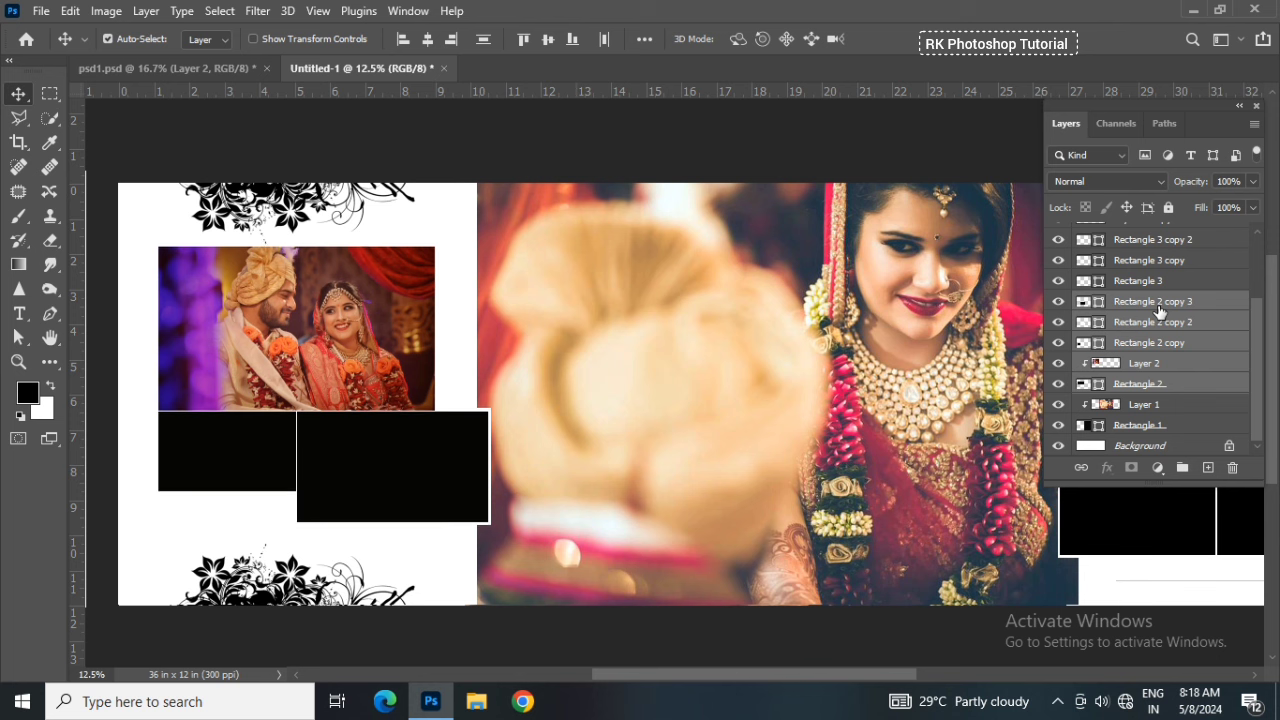
key("shift+Down")
key("shift+Down")
key("shift+Down")
key("shift+Down")
key("shift+Down")
key("shift+Down")
key("shift+Down")
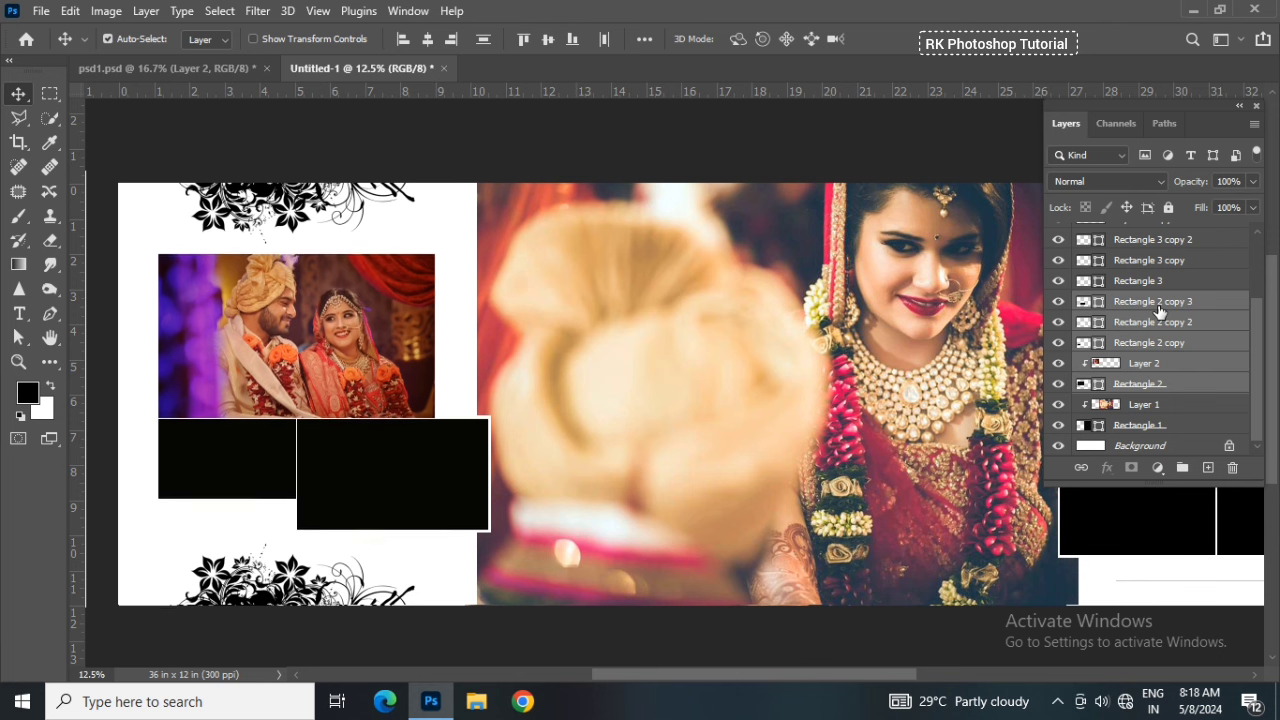
key("shift+Down")
key("shift+Down")
key("shift+Down")
key("shift+Down")
key("shift+Down")
Nudge the Layer 1 bride photo slightly left while checking the left-page layers
left_click(1158, 305)
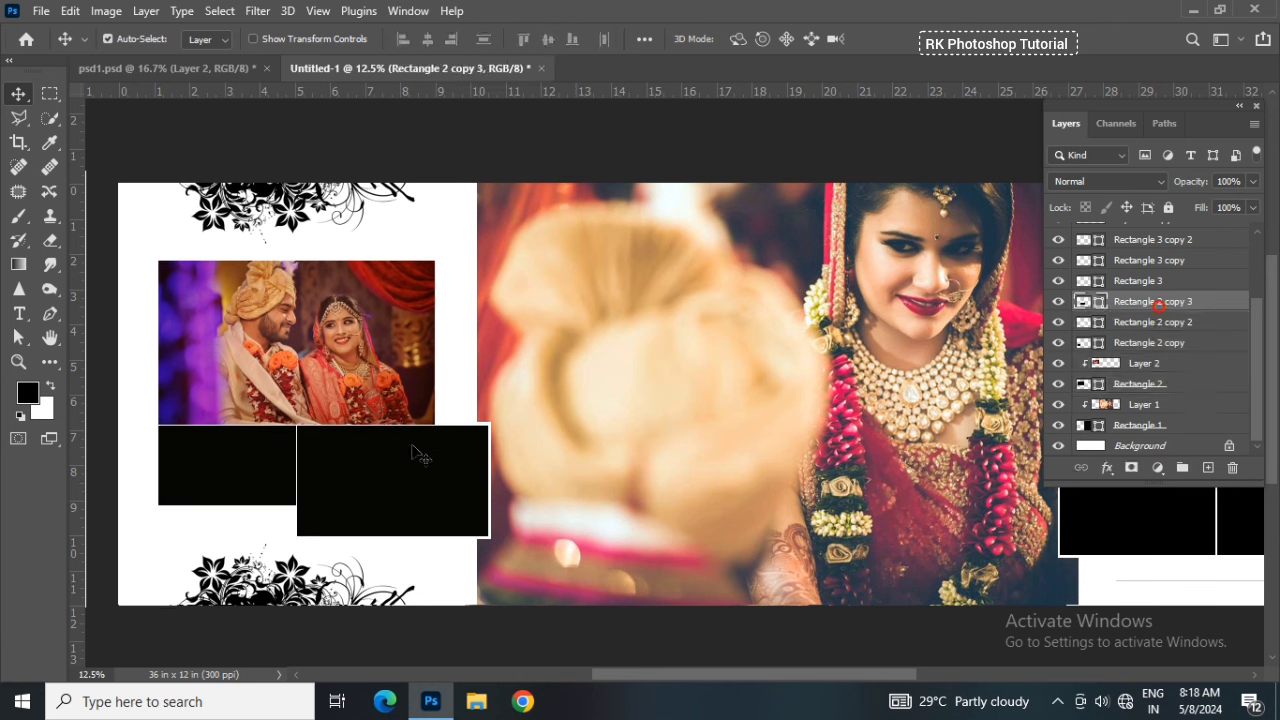
left_click(400, 390)
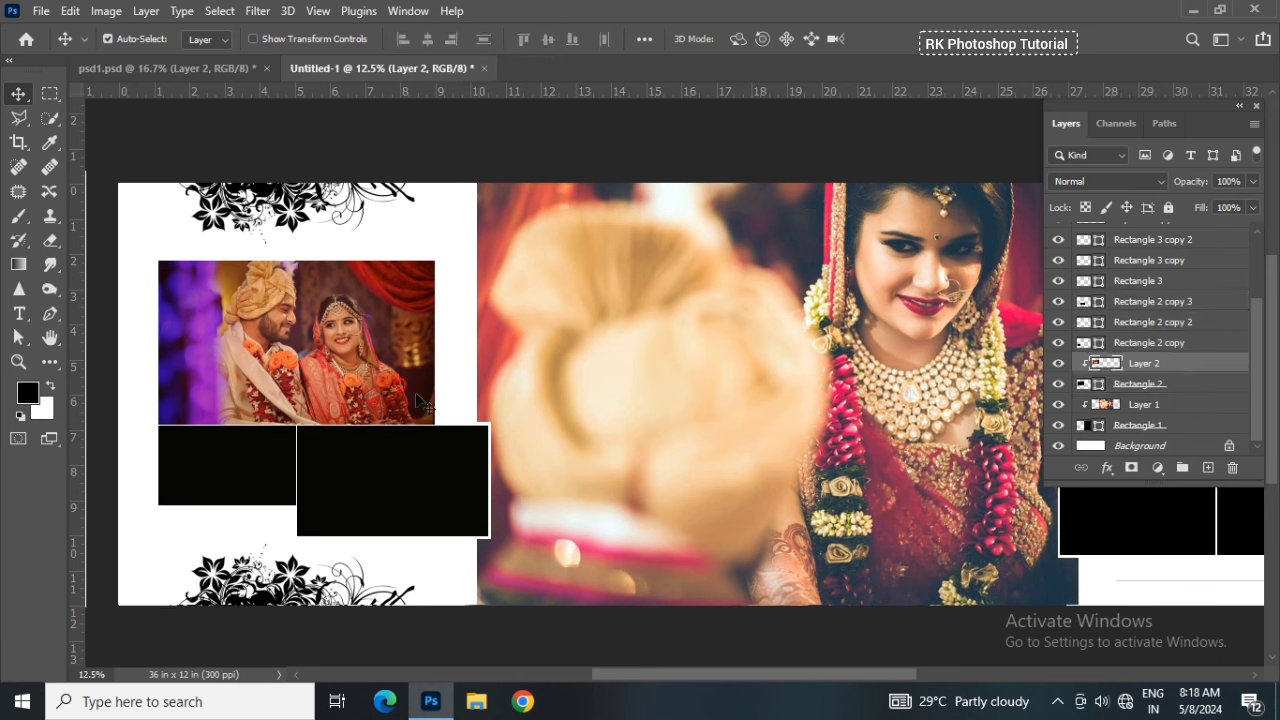
left_click(489, 425)
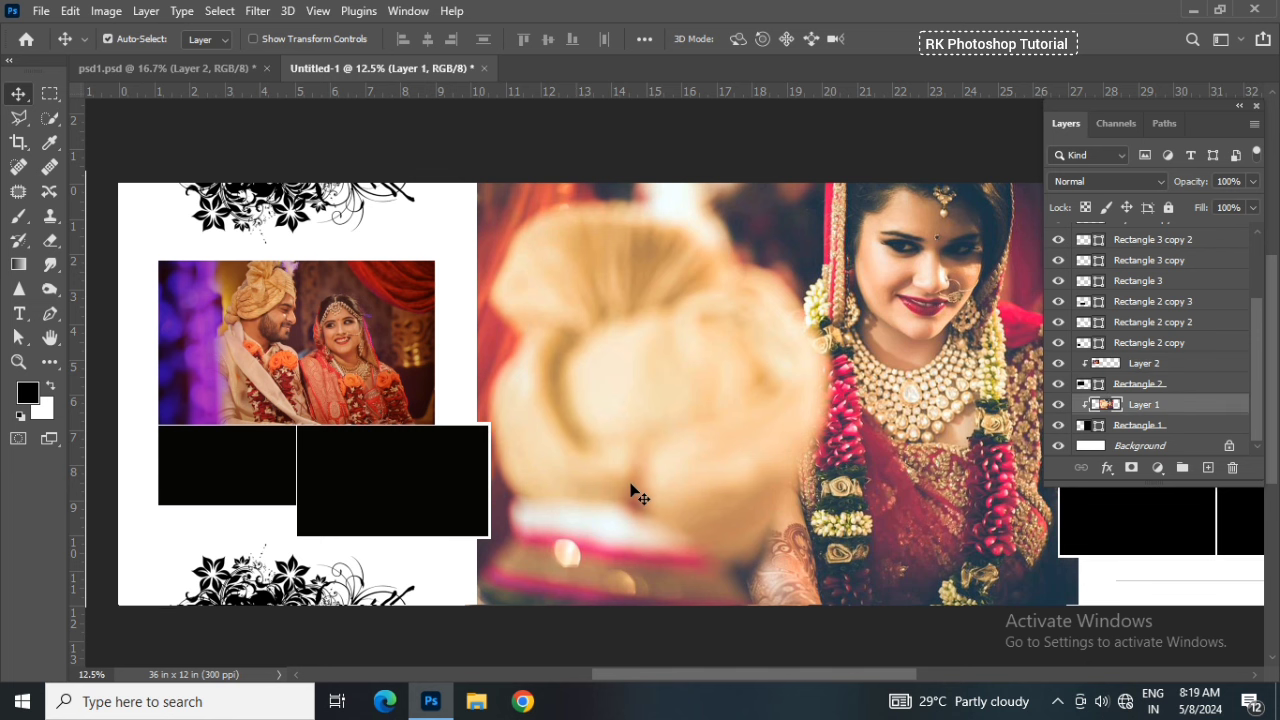
key("Left")
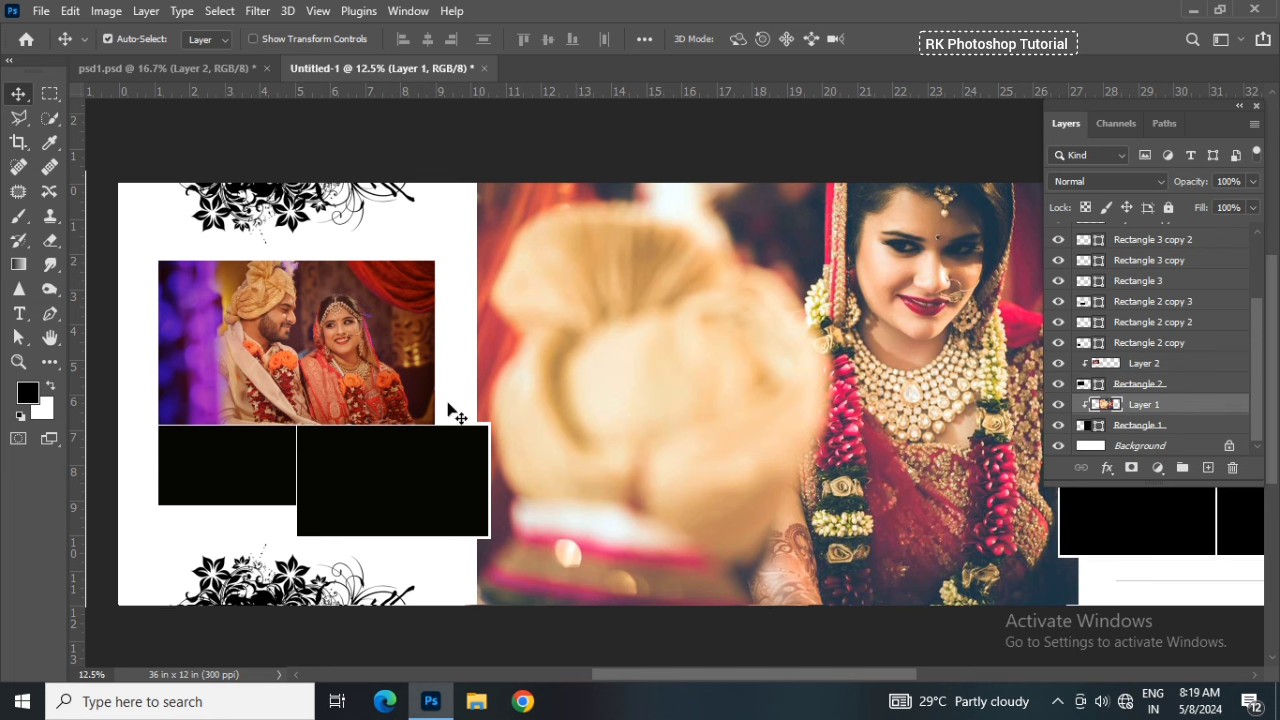
left_click(464, 461)
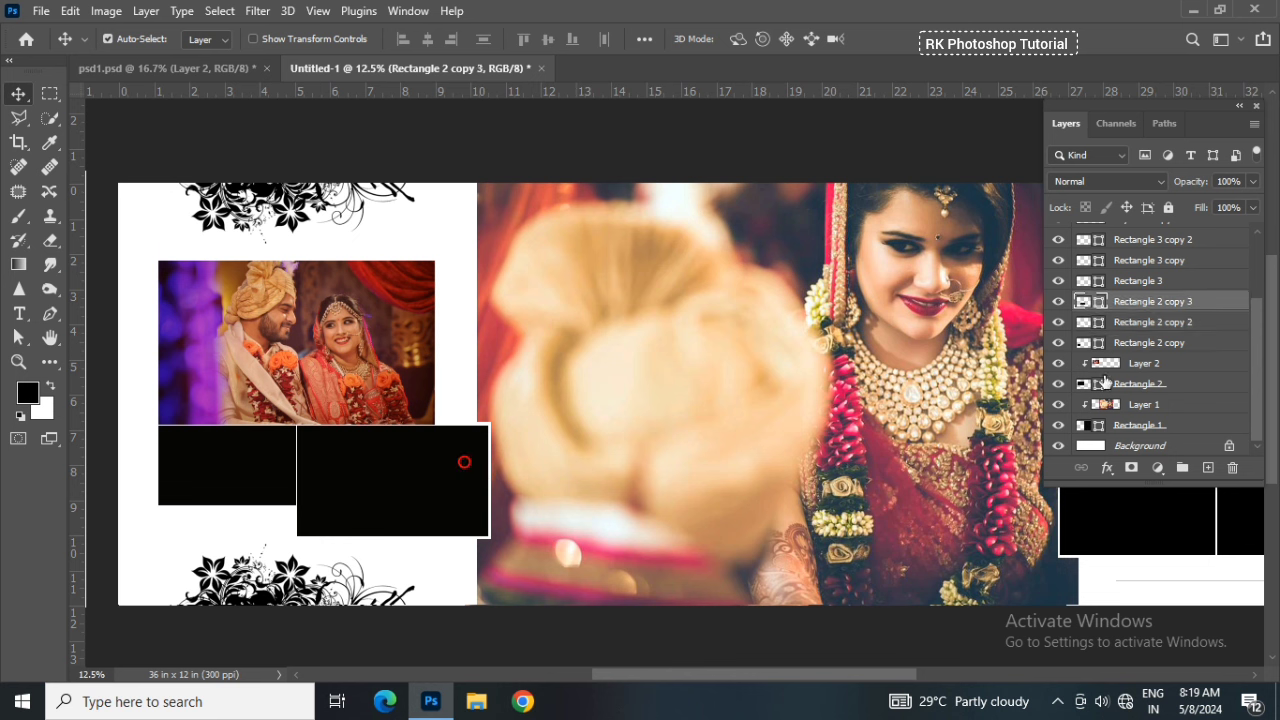
left_click(1136, 326)
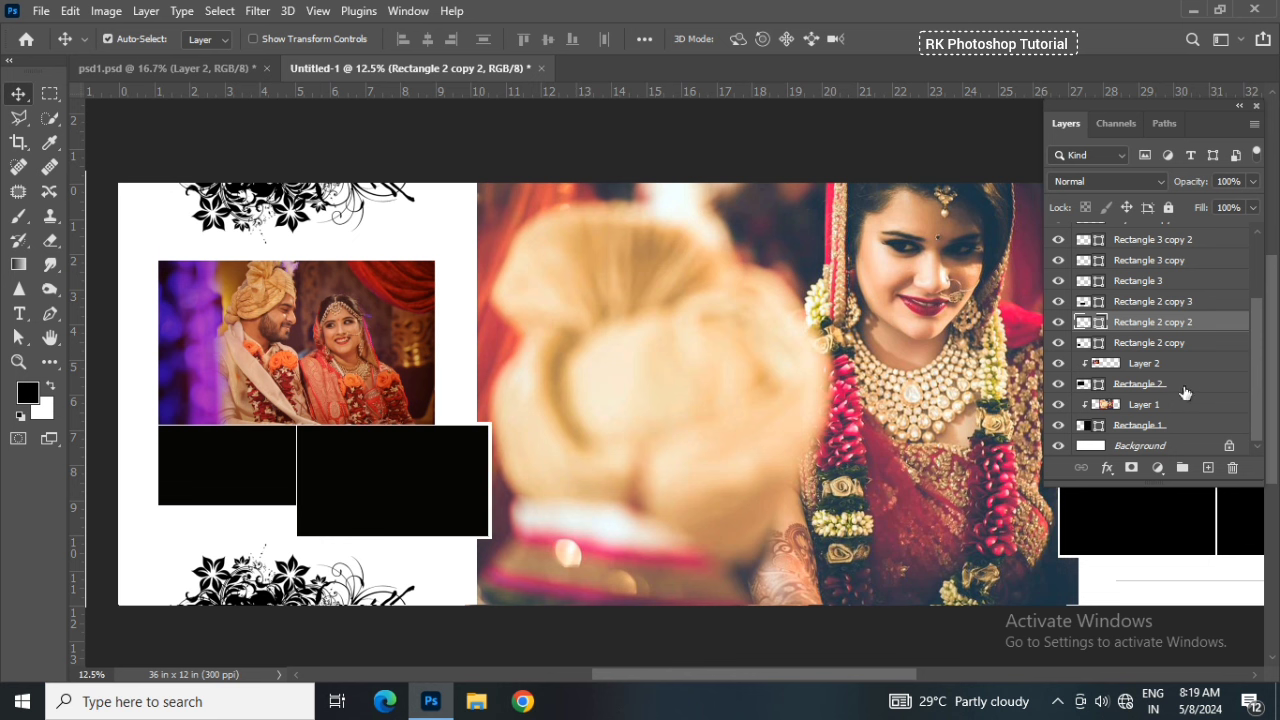
left_click(294, 310)
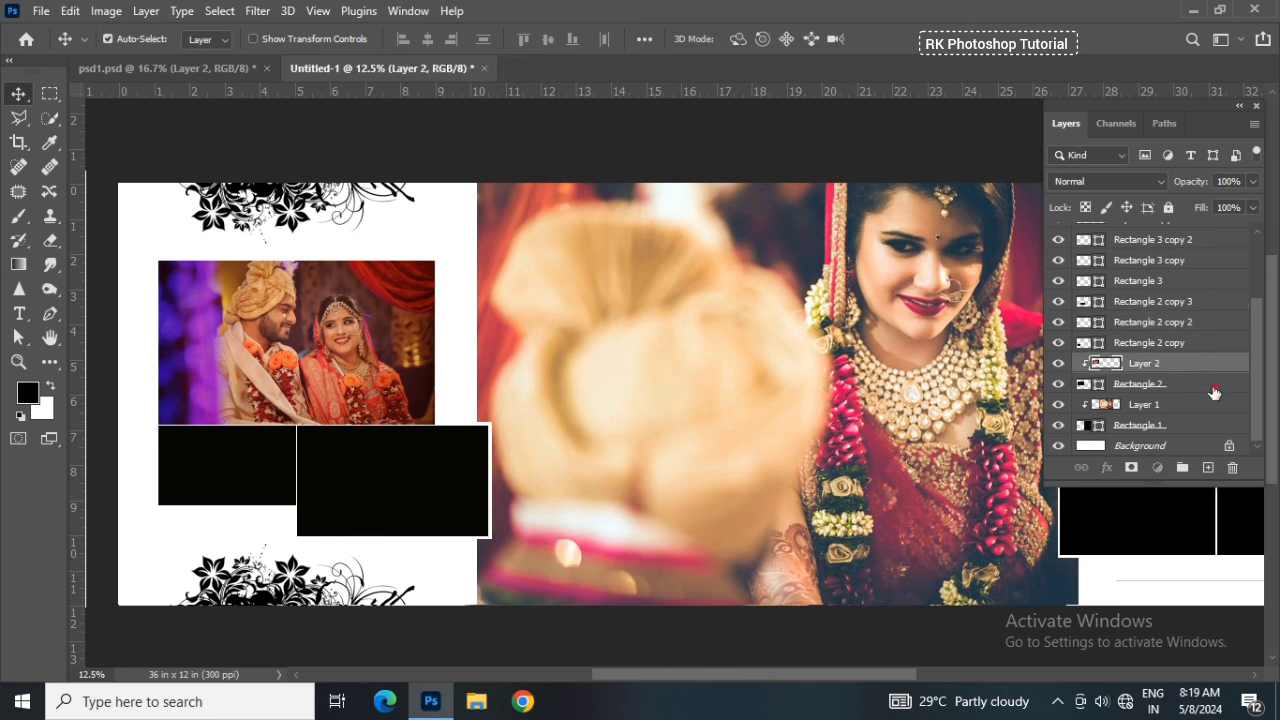
Stretch the couple photo's frame Rectangle 2 about 107% taller at its top edge
left_click(1213, 390)
key("ctrl+t")
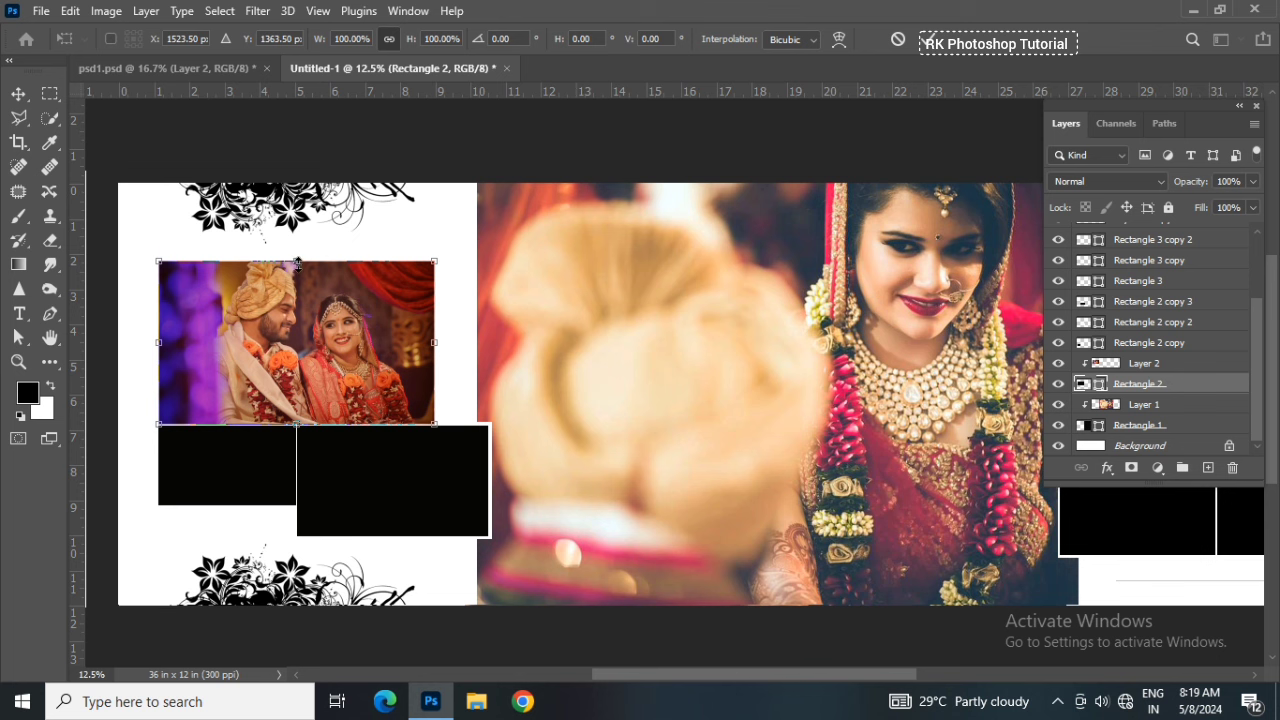
left_click_drag(297, 262, 299, 256)
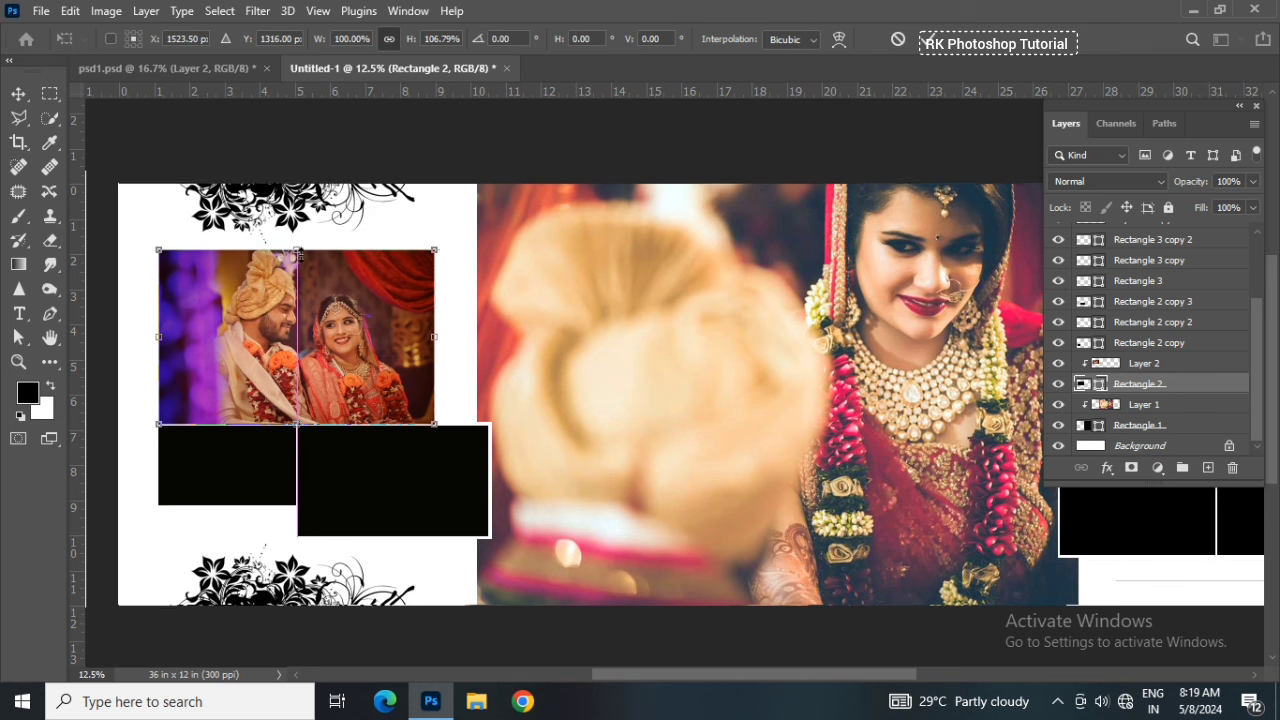
key("Return")
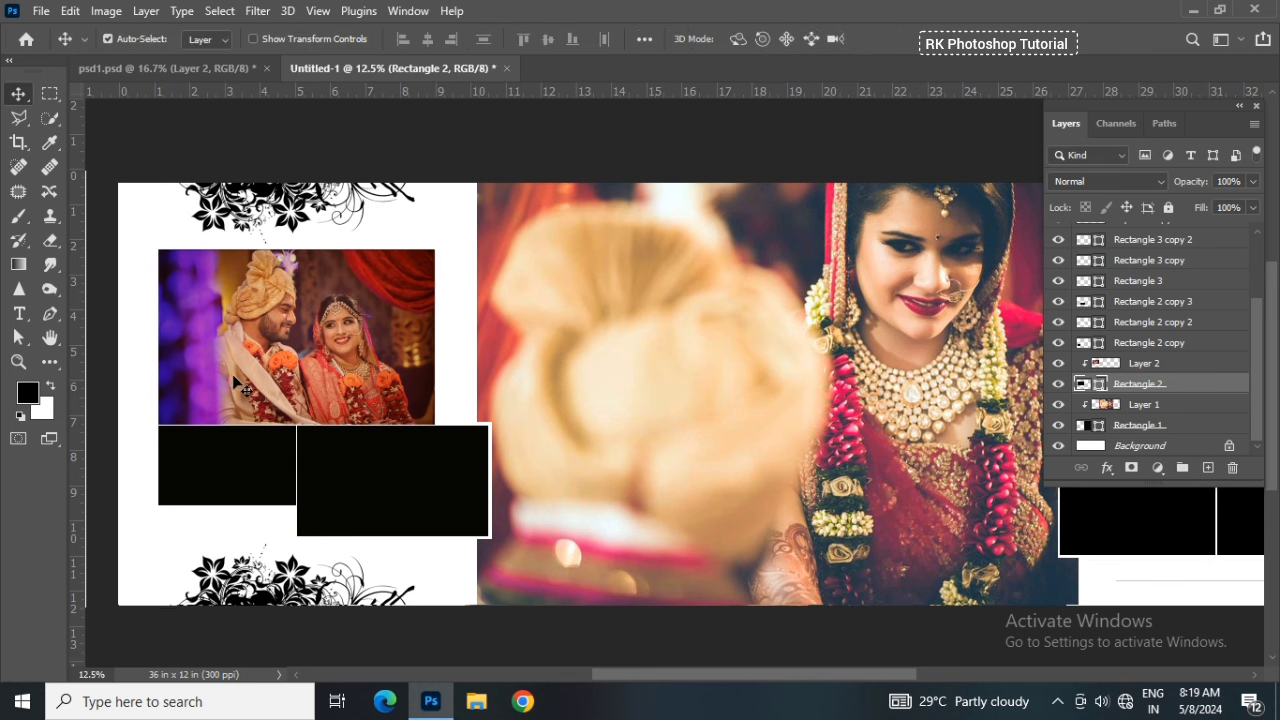
scroll(236, 383, "down", 1)
left_click(226, 427)
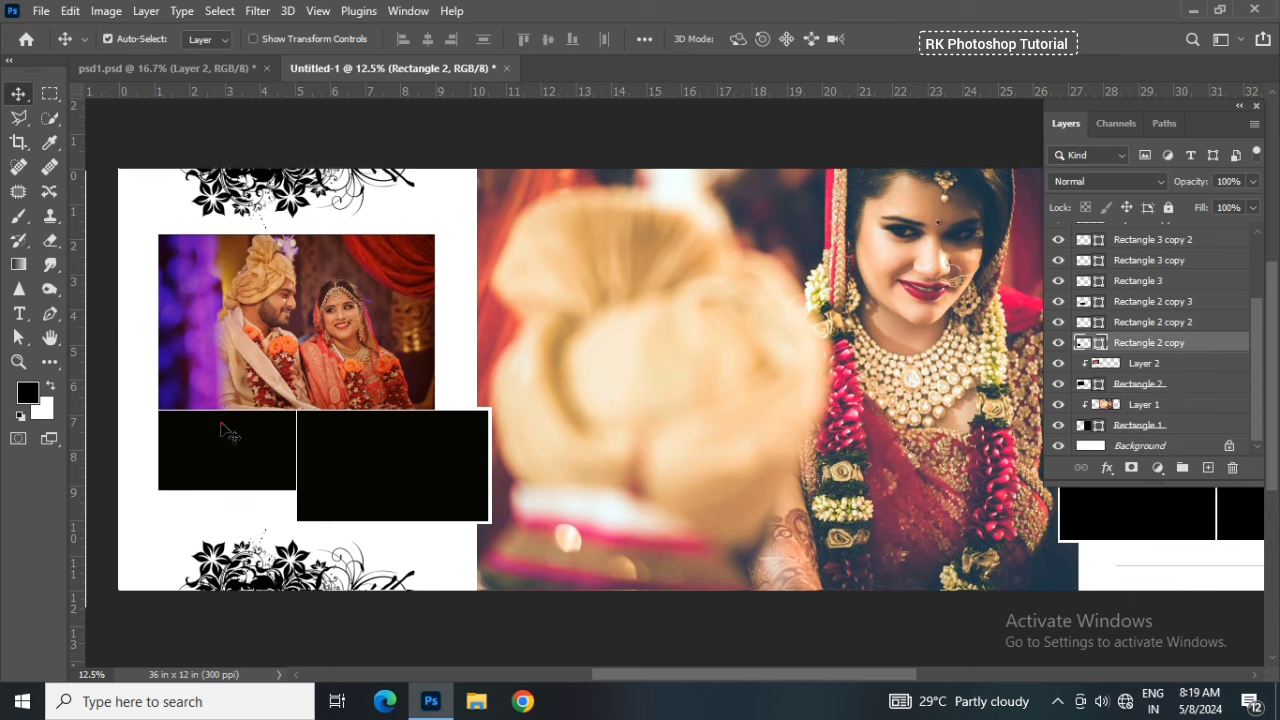
Place the flower-offering photo in the left black box, clipped and enlarged to fill it
left_click(196, 70)
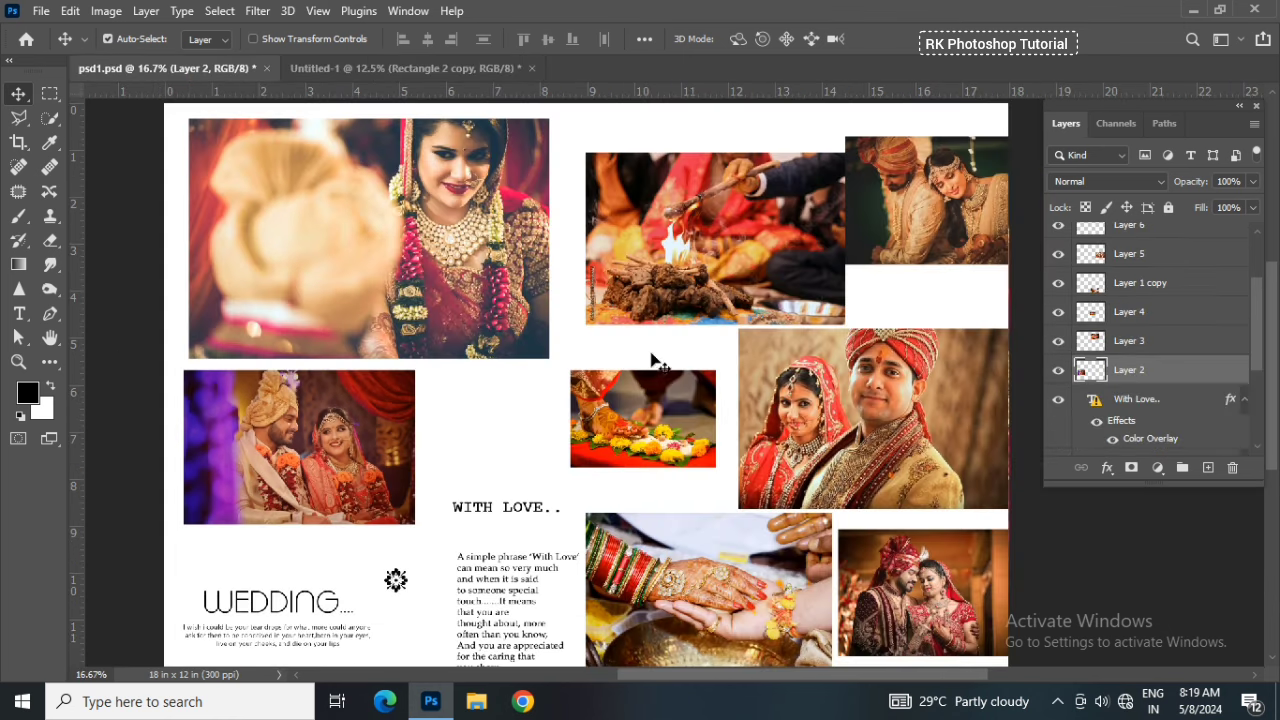
mouse_move(665, 428)
left_mouse_down()
mouse_move(400, 62)
mouse_move(268, 347)
left_mouse_up()
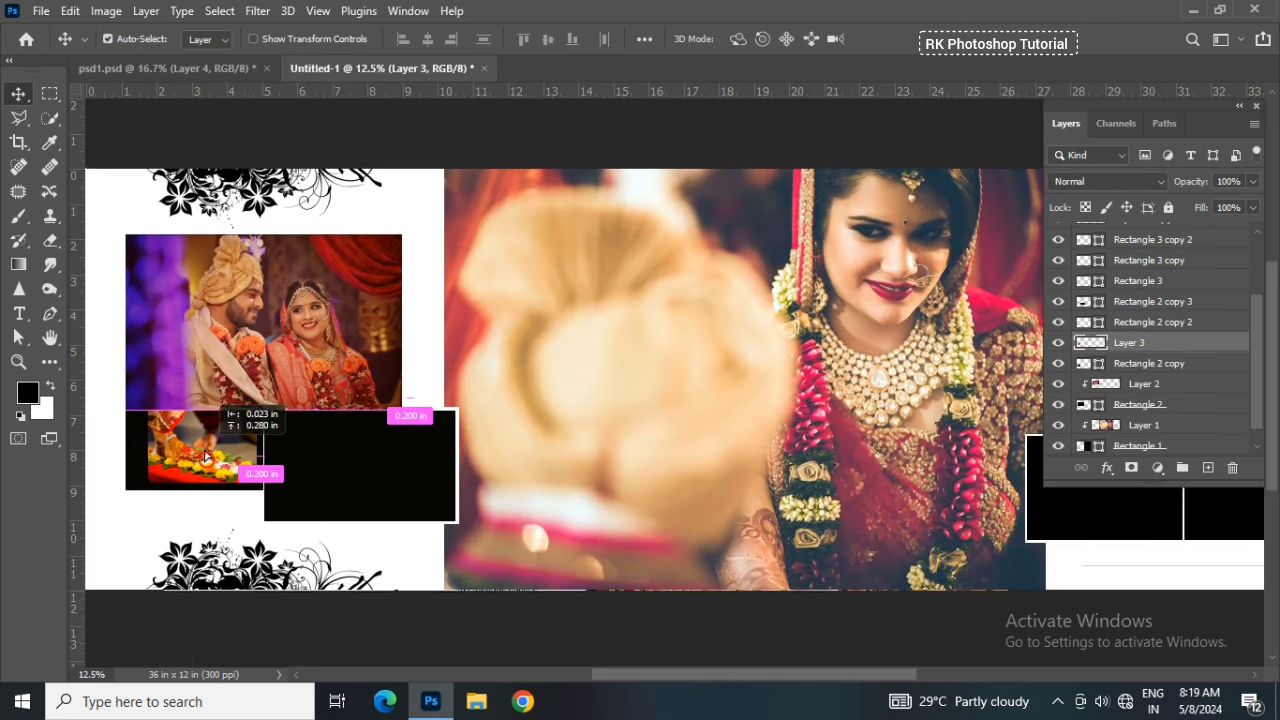
left_click_drag(203, 455, 205, 447)
right_click(1166, 342)
left_click(990, 384)
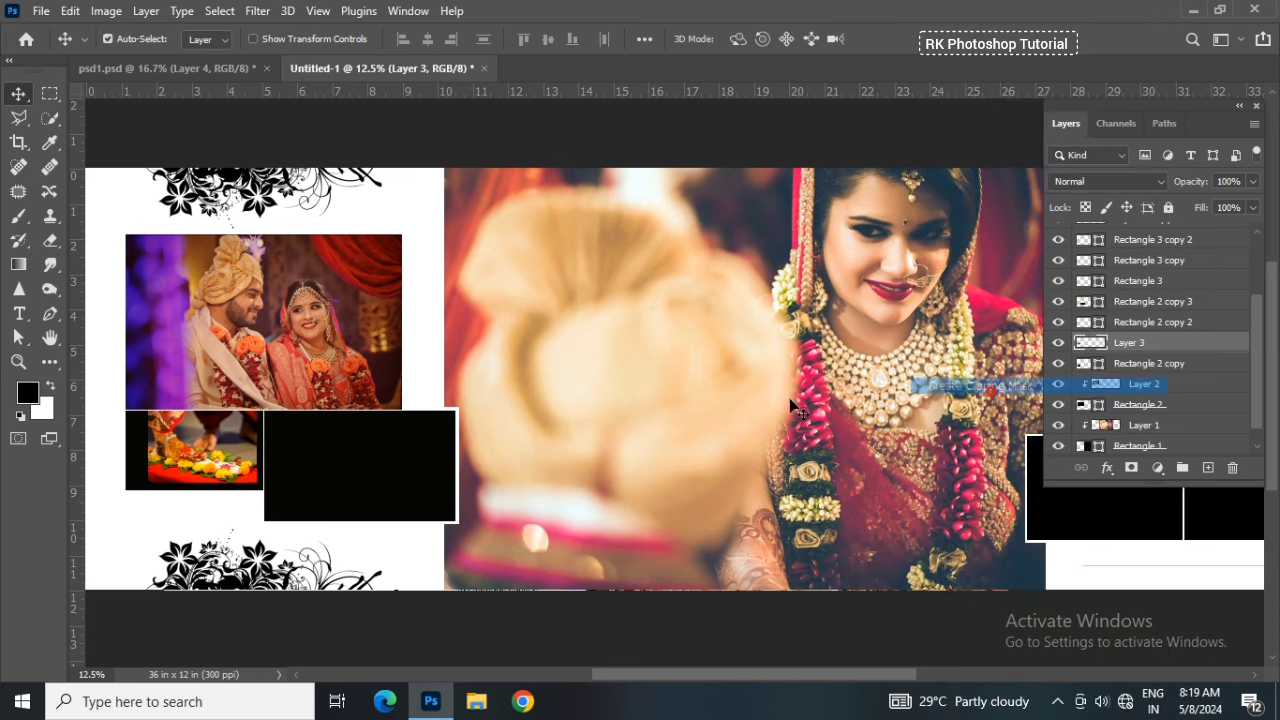
key("ctrl+t")
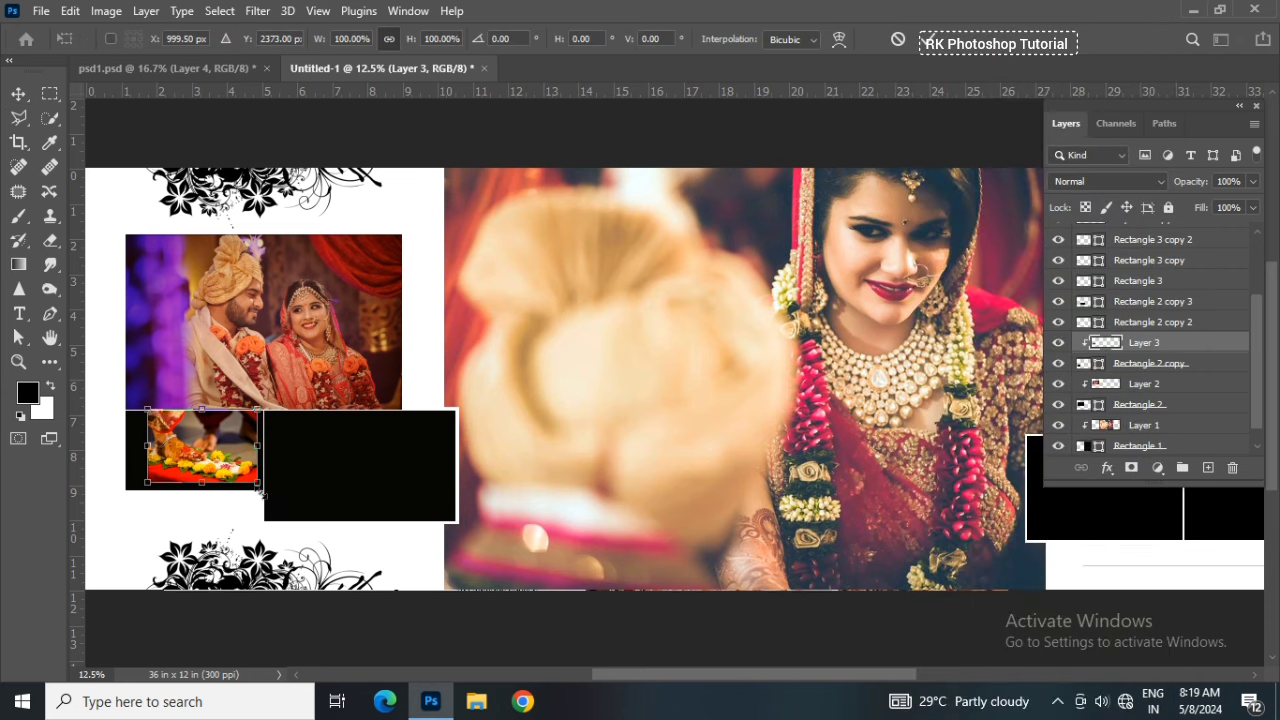
mouse_move(259, 486)
left_mouse_down()
mouse_move(277, 493)
mouse_move(264, 490)
left_mouse_up()
key("Return")
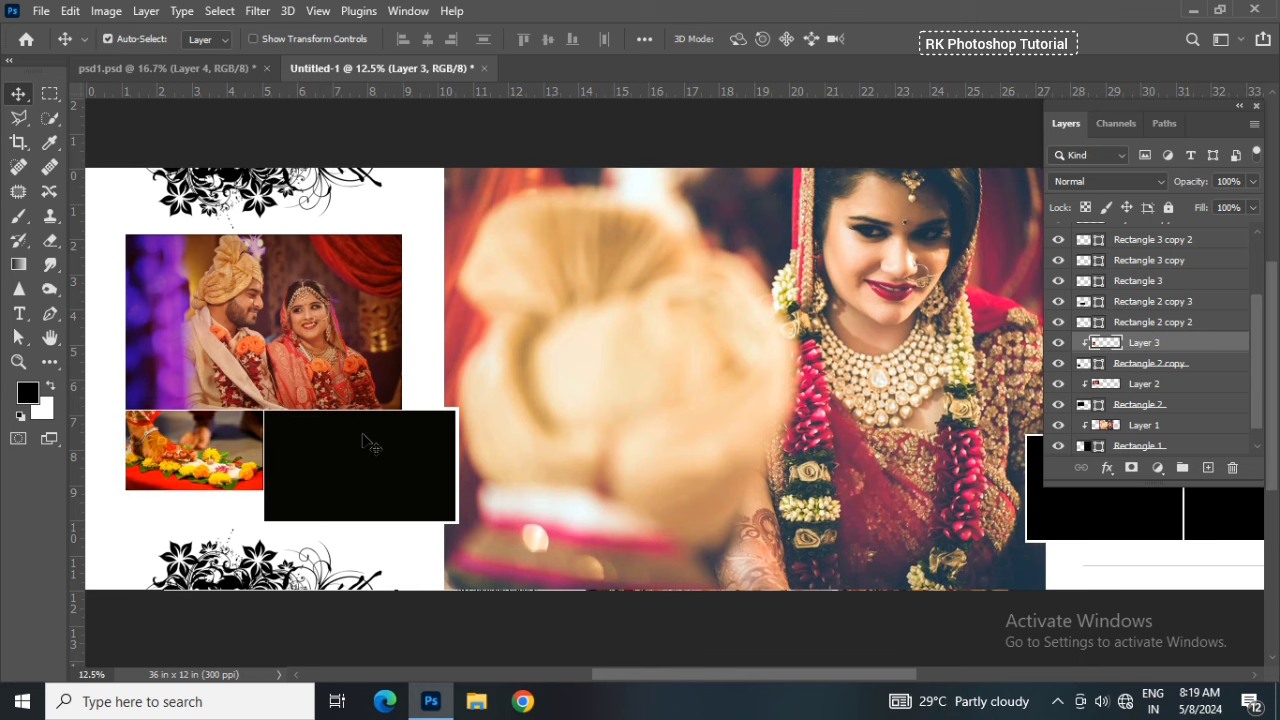
Bring the fire-ritual photo from psd1.psd and clip it inside the right black box as Layer 4
left_click(363, 438)
left_click(208, 455)
left_click(346, 474)
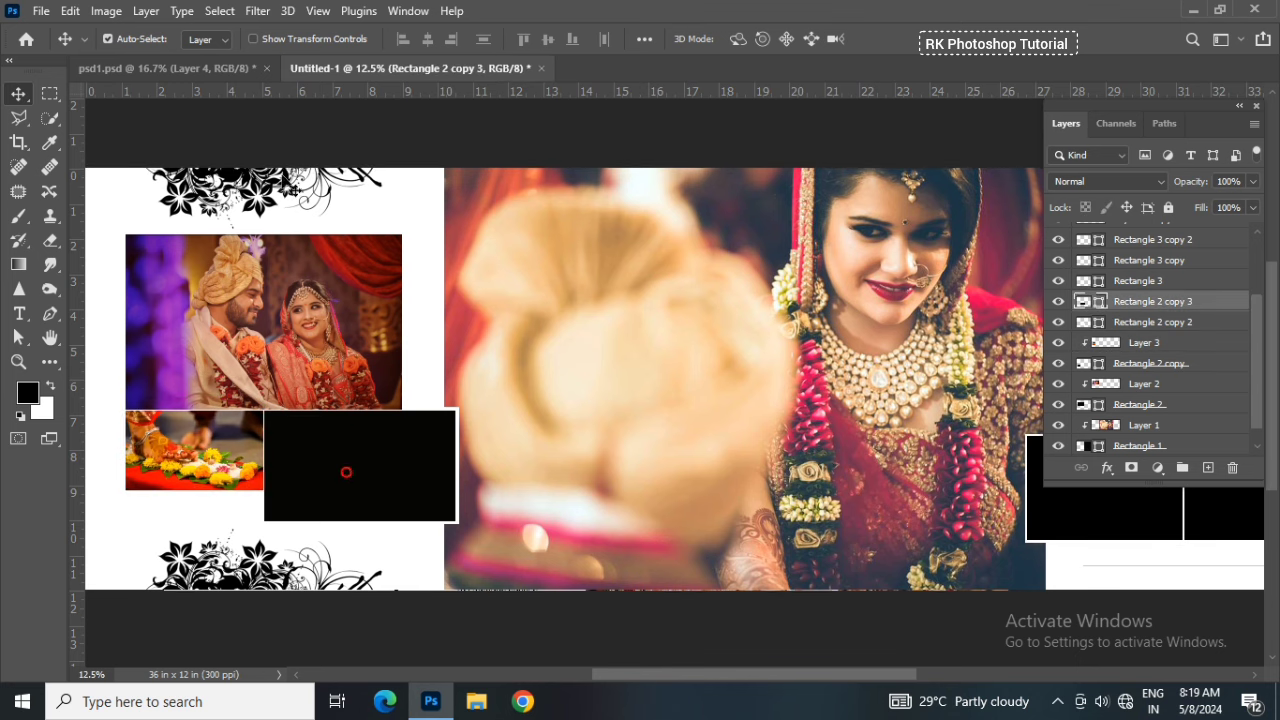
left_click(209, 71)
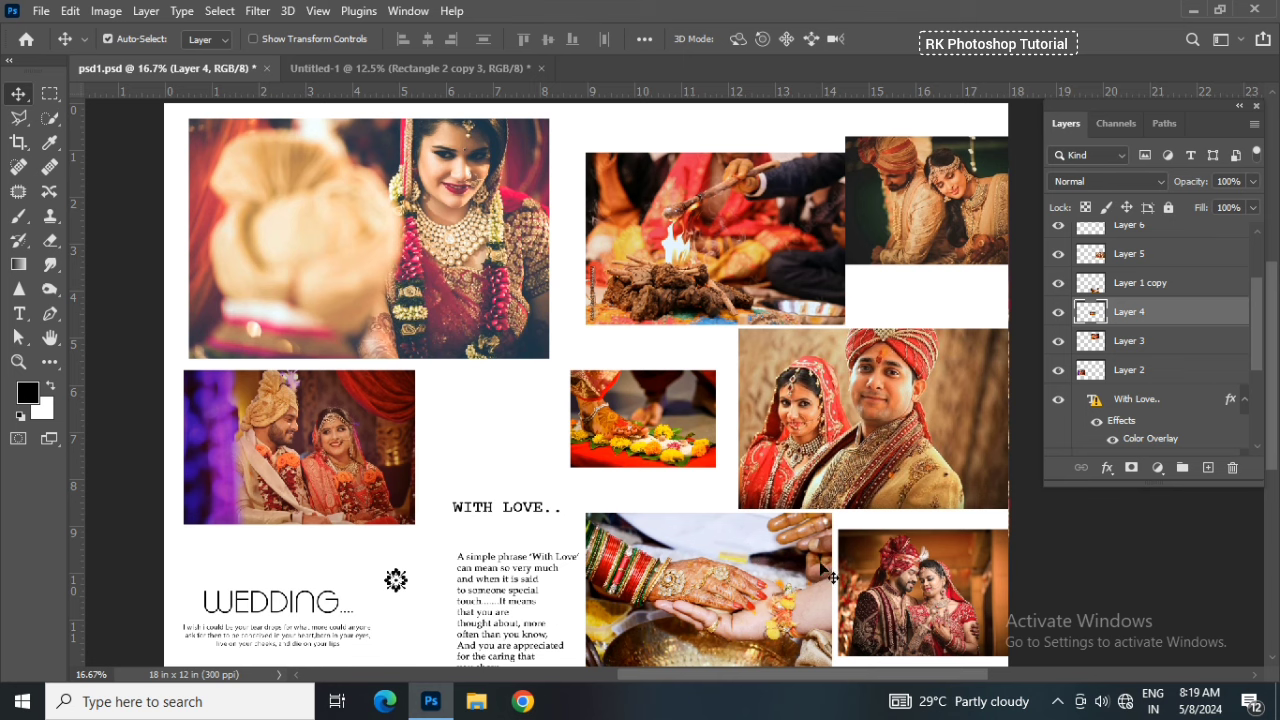
left_click(680, 205)
left_click_drag(700, 265, 447, 75)
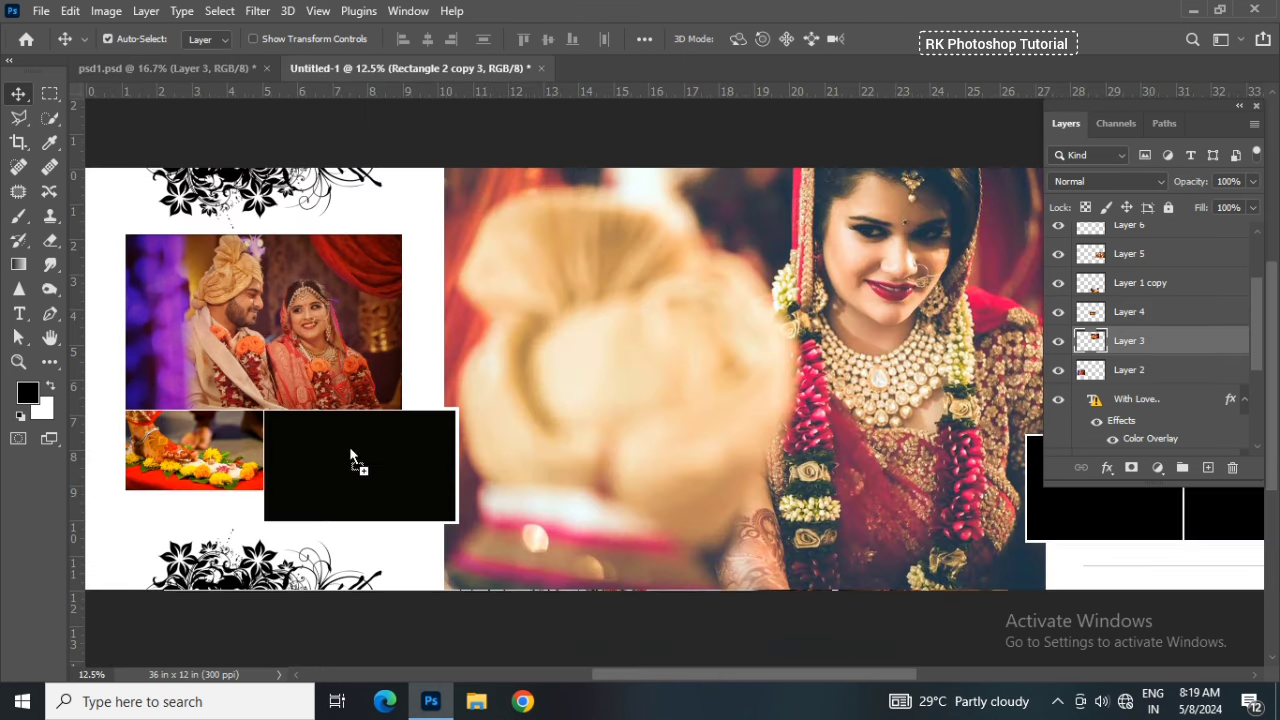
left_click_drag(343, 477, 370, 472)
right_click(1220, 302)
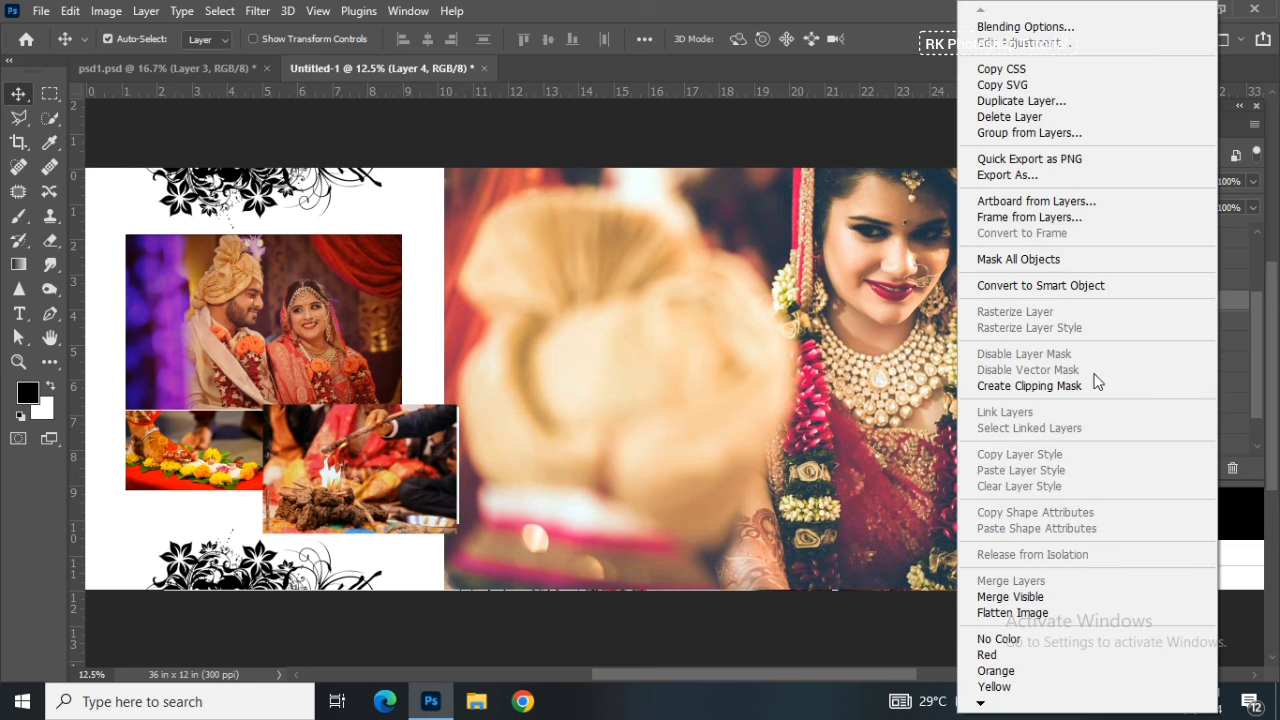
left_click(1094, 380)
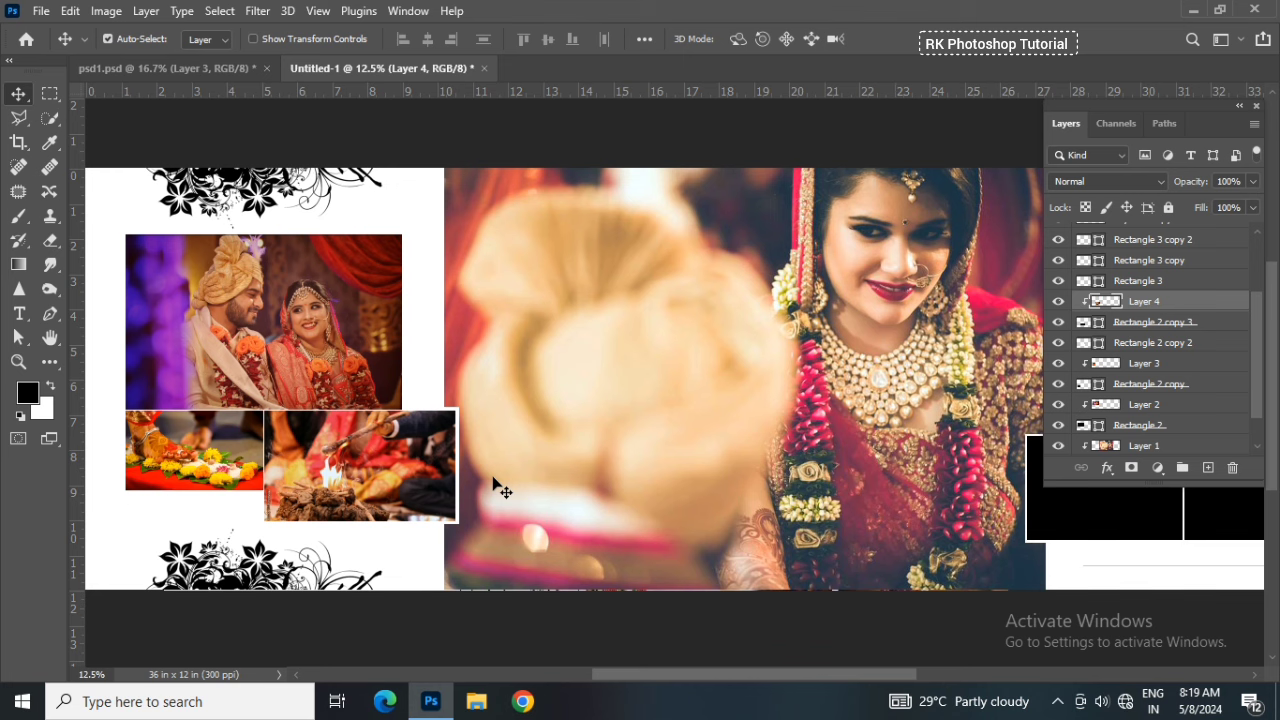
scroll(545, 545, "up", 1)
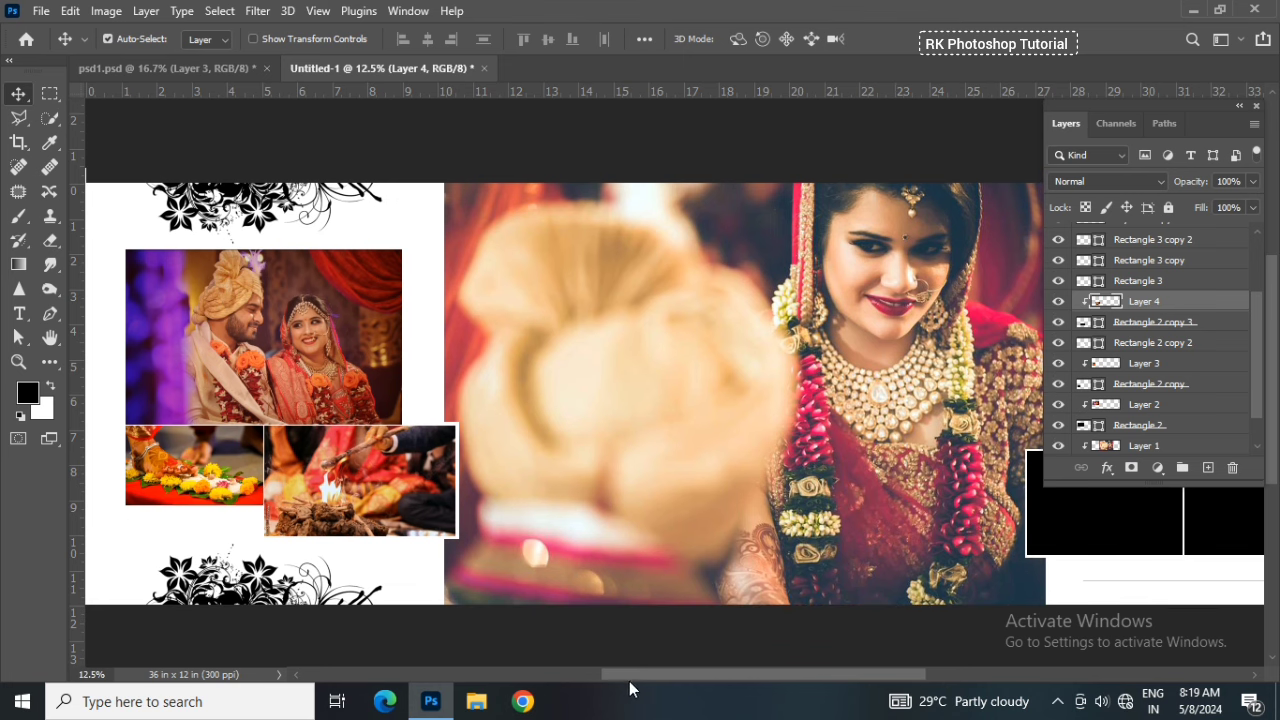
Delete the right-hand black box and widen Rectangle 3 copy to about 200%
left_click_drag(635, 680, 752, 676)
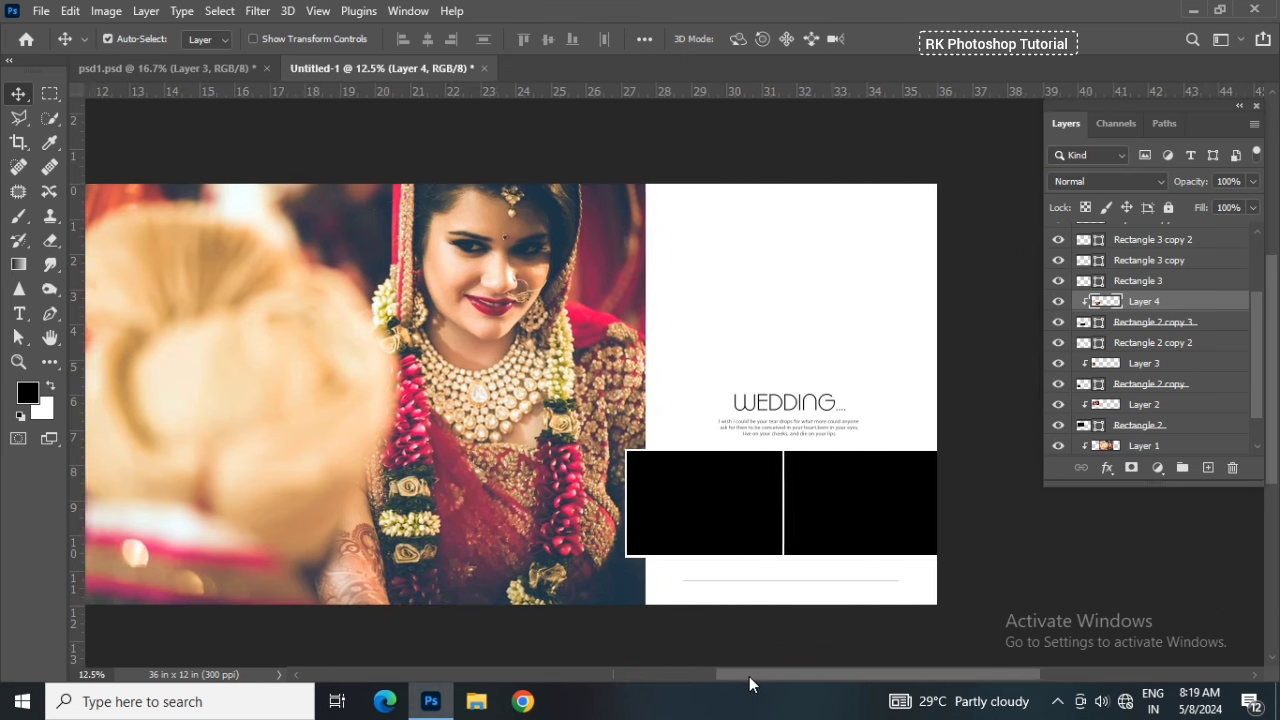
left_click(787, 503)
key("Delete")
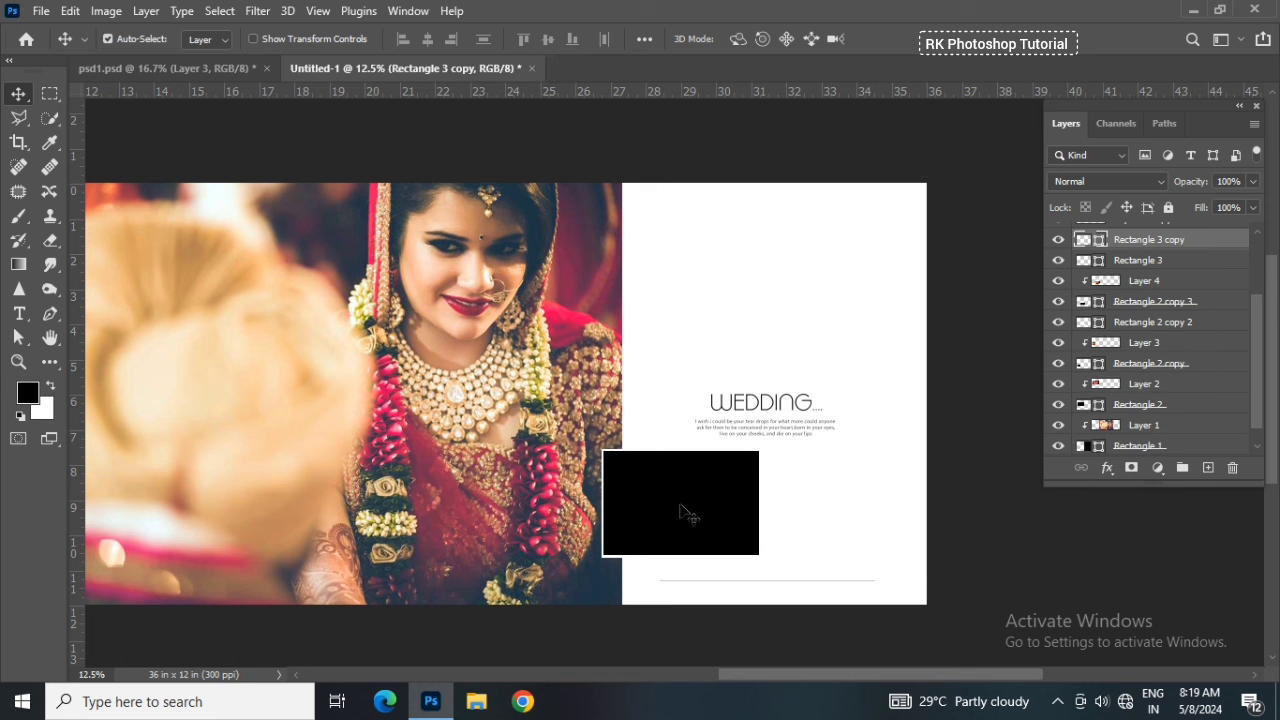
key("ctrl+t")
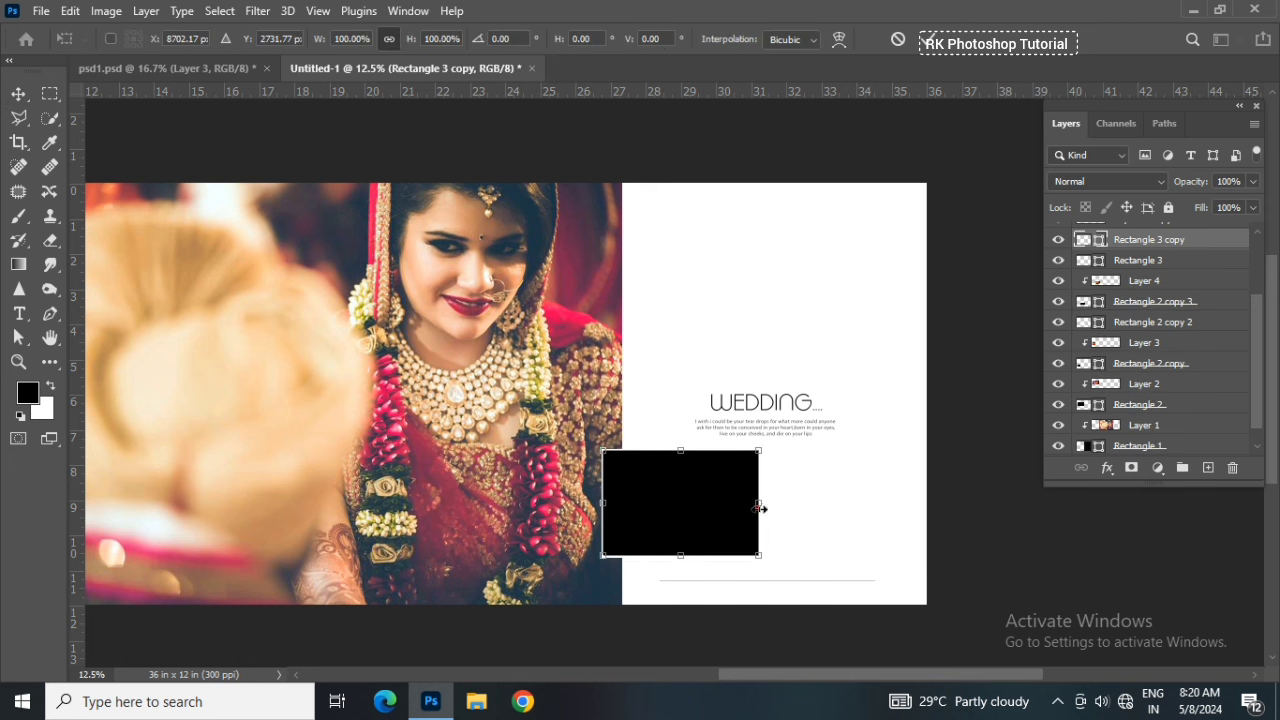
left_click_drag(760, 509, 914, 503)
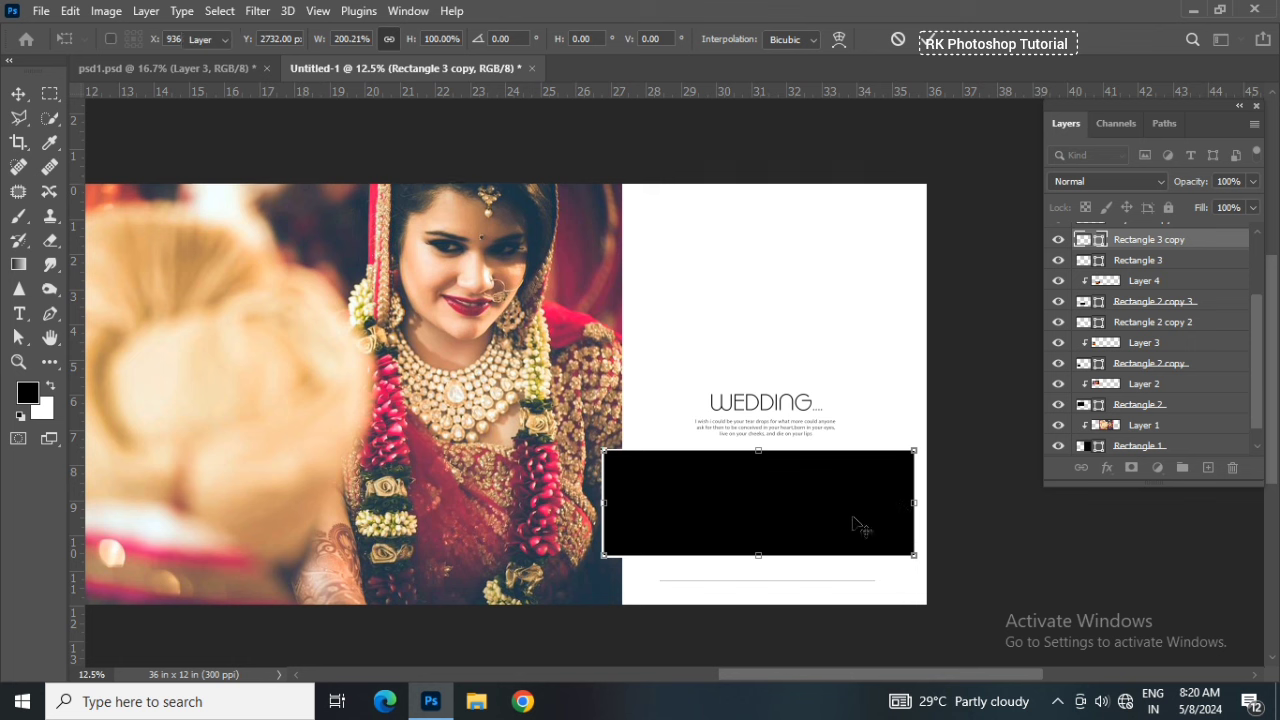
key("Return")
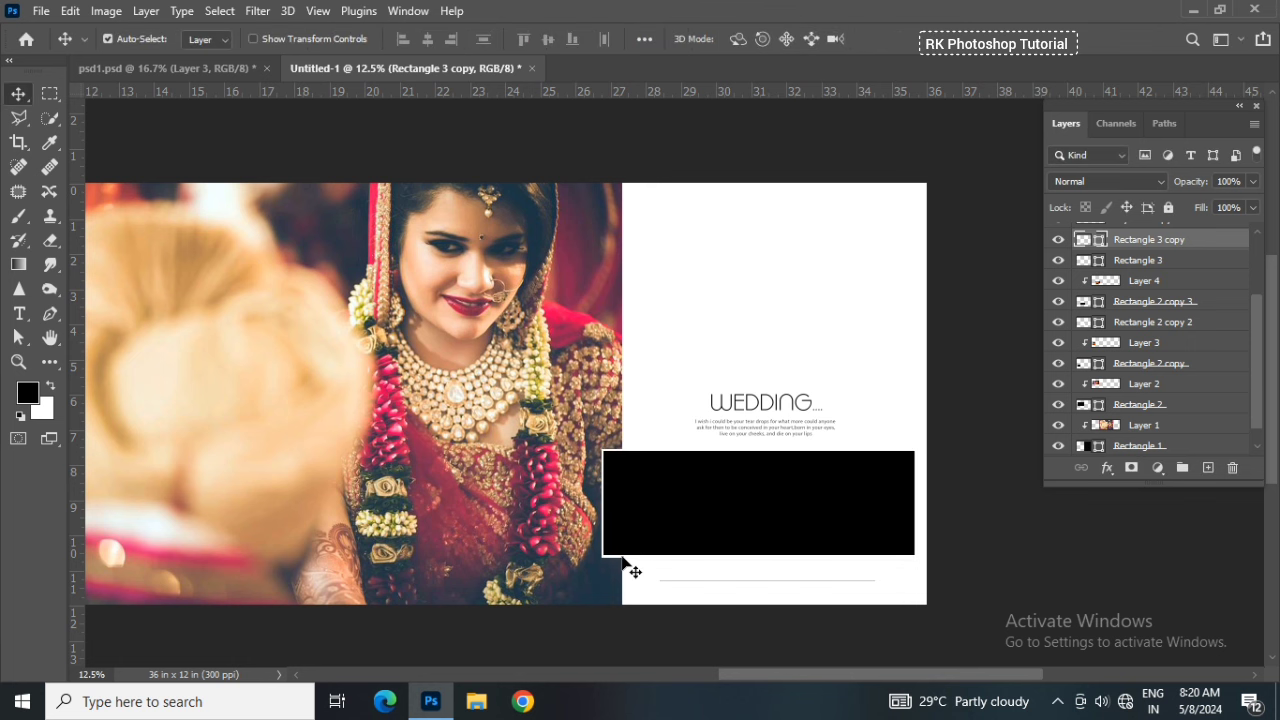
left_click(622, 558)
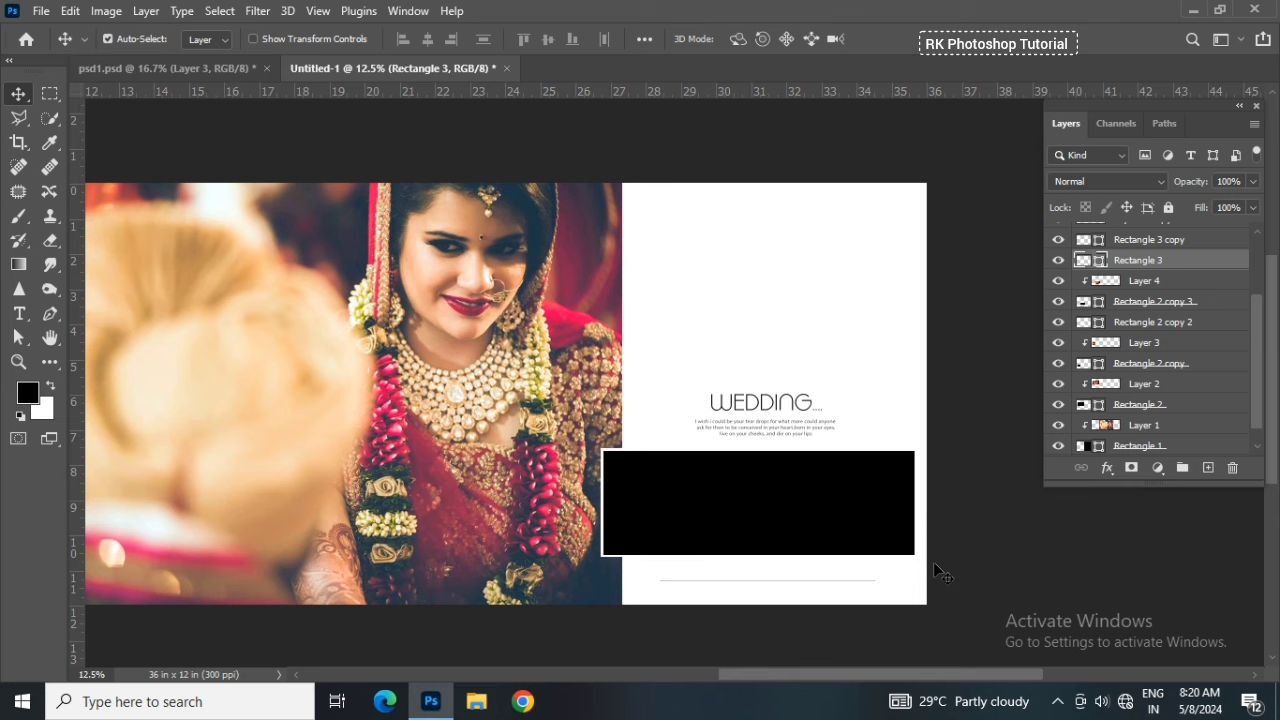
left_click(768, 520)
Bring the henna hands photo from psd1.psd into the album's right-page black rectangle
left_click(169, 71)
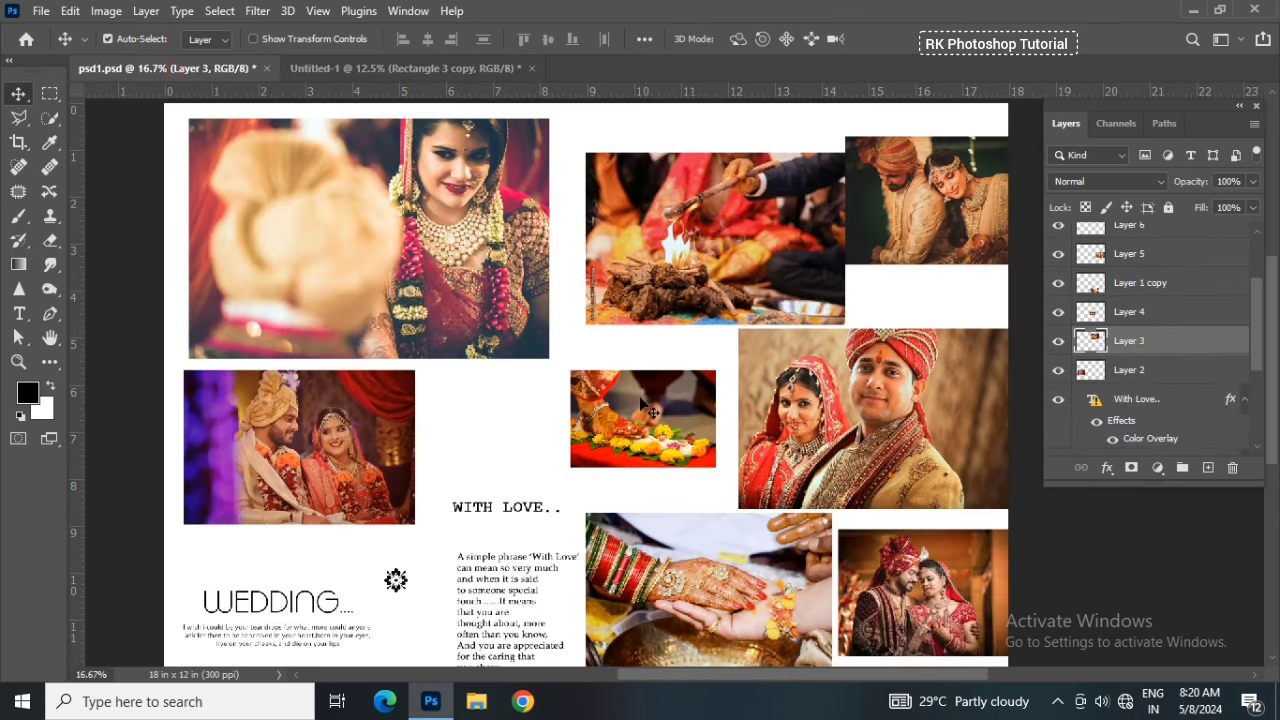
mouse_move(755, 585)
left_mouse_down()
mouse_move(527, 70)
mouse_move(997, 535)
mouse_move(1021, 529)
left_mouse_up()
scroll(1021, 529, "right", 5)
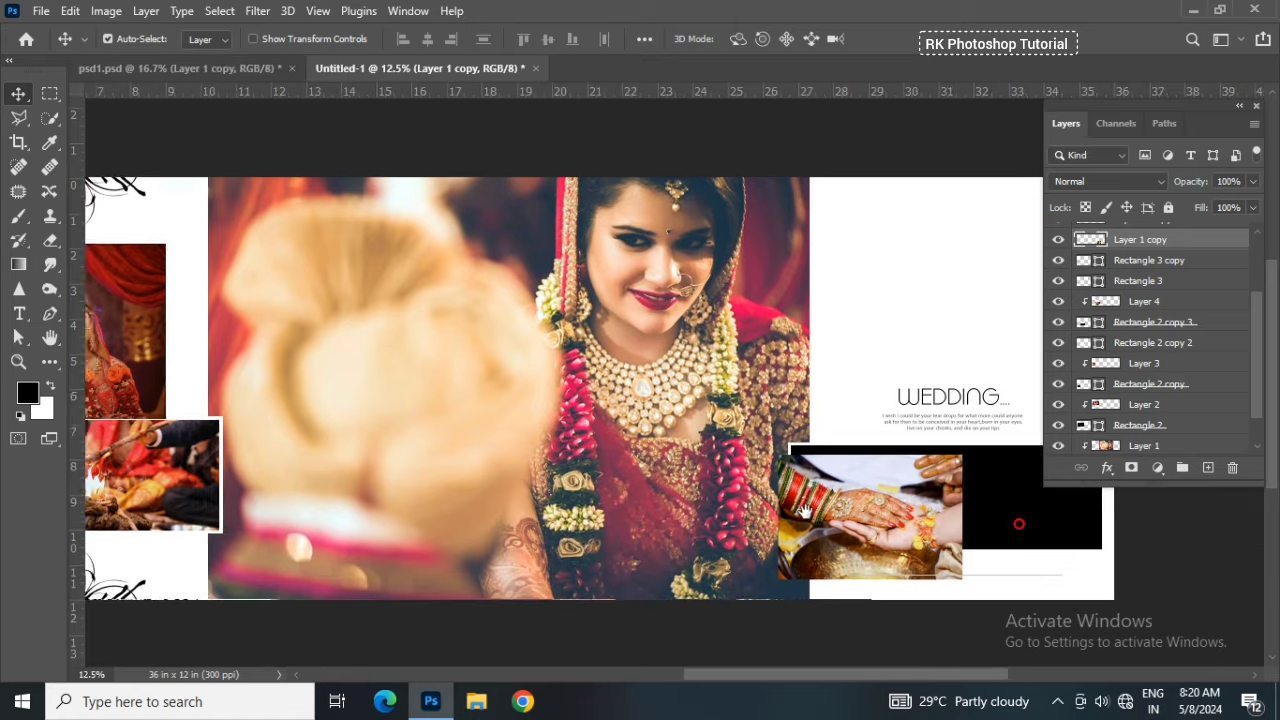
left_click_drag(760, 500, 890, 497)
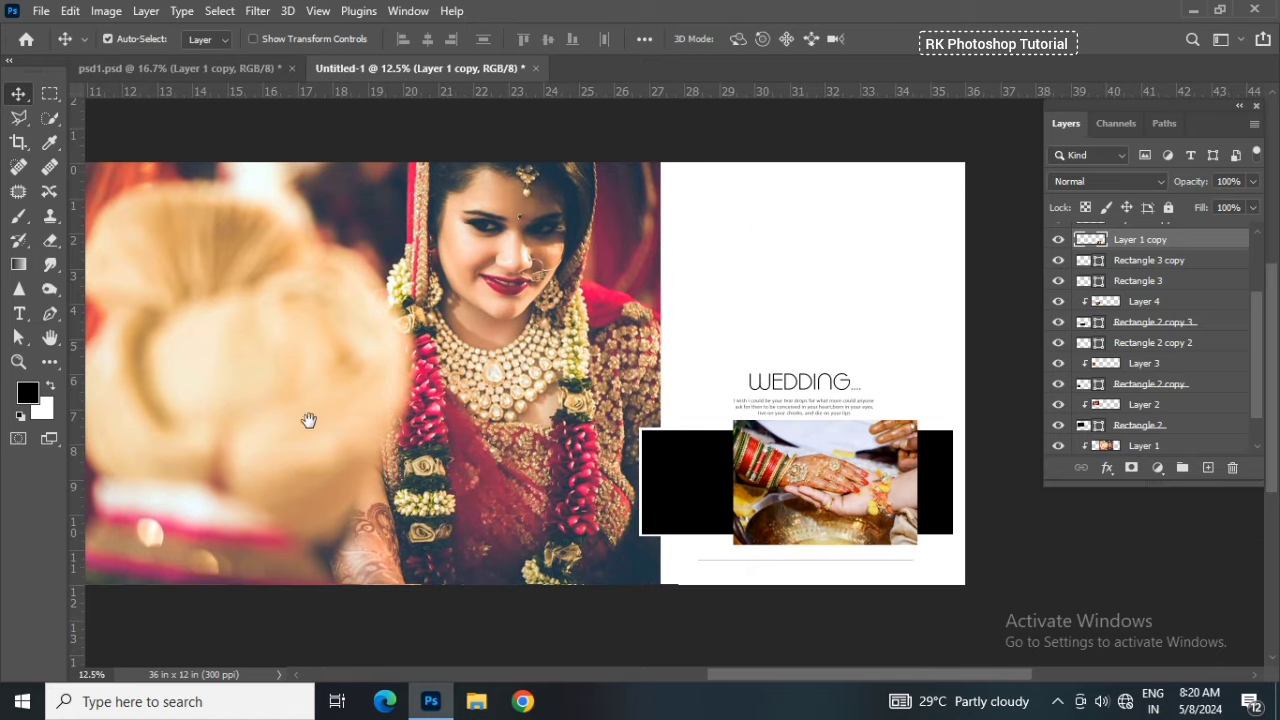
left_click_drag(231, 407, 471, 410)
scroll(980, 537, "right", 5)
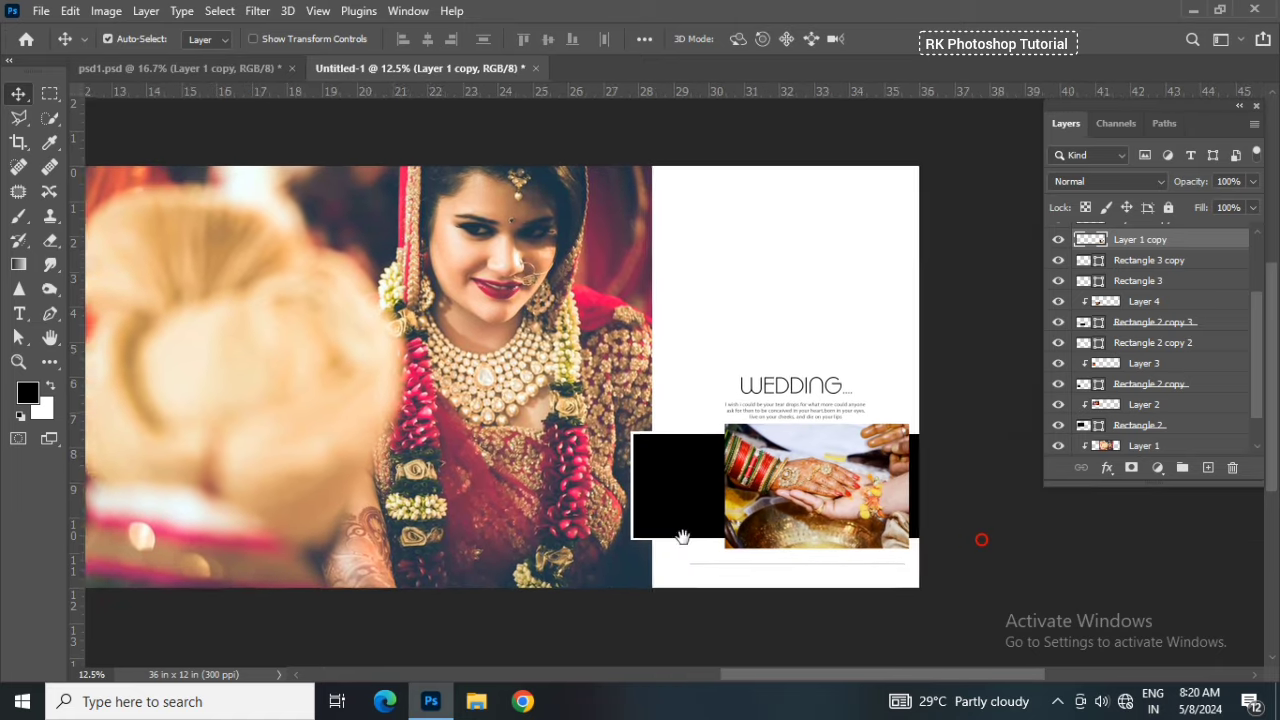
Scale the hands photo to about 175% and clip it to the rectangle below WEDDING
key("ctrl+t")
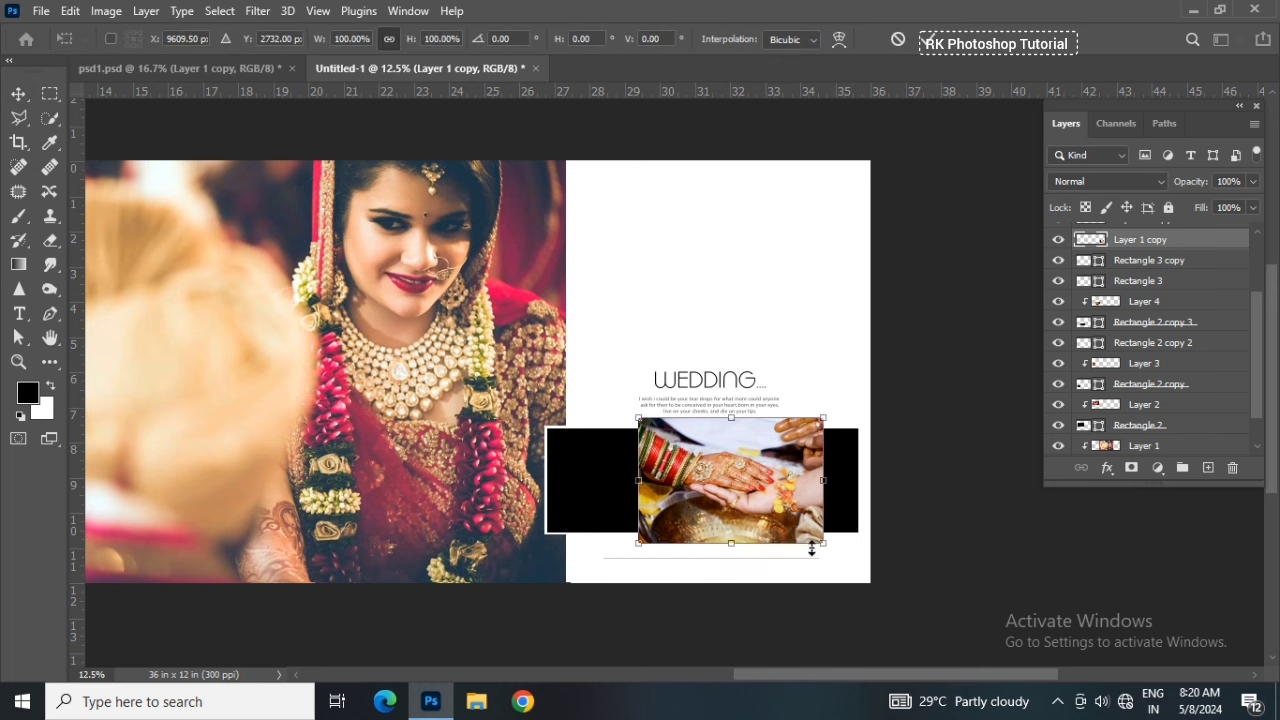
mouse_move(822, 543)
left_mouse_down()
mouse_move(889, 558)
mouse_move(851, 587)
mouse_move(864, 582)
left_mouse_up()
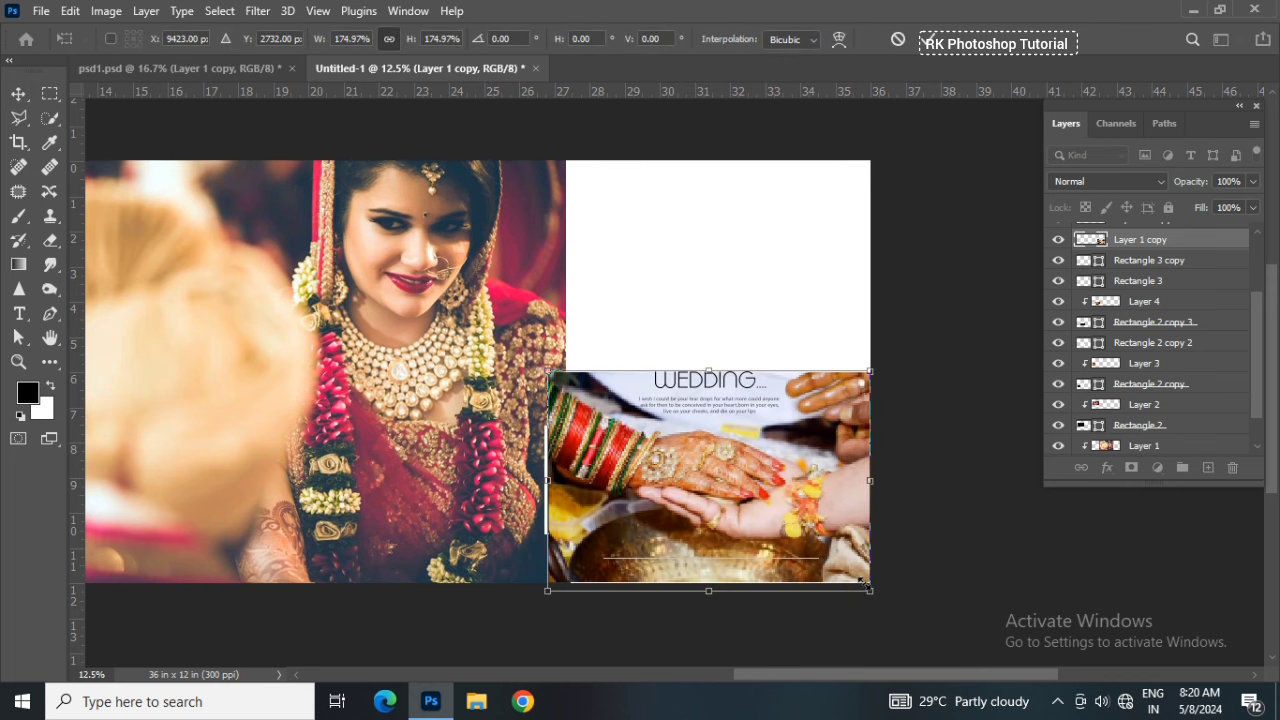
key("Return")
scroll(789, 522, "down", 1)
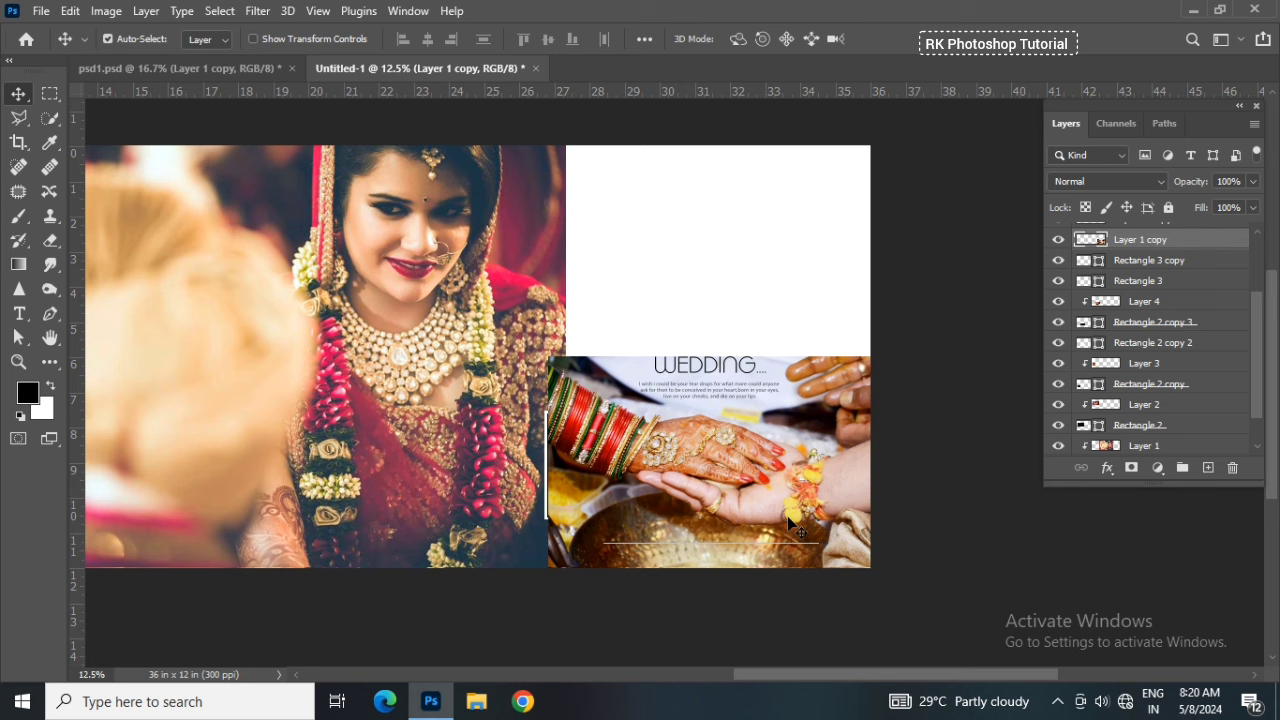
right_click(1142, 248)
left_click(945, 382)
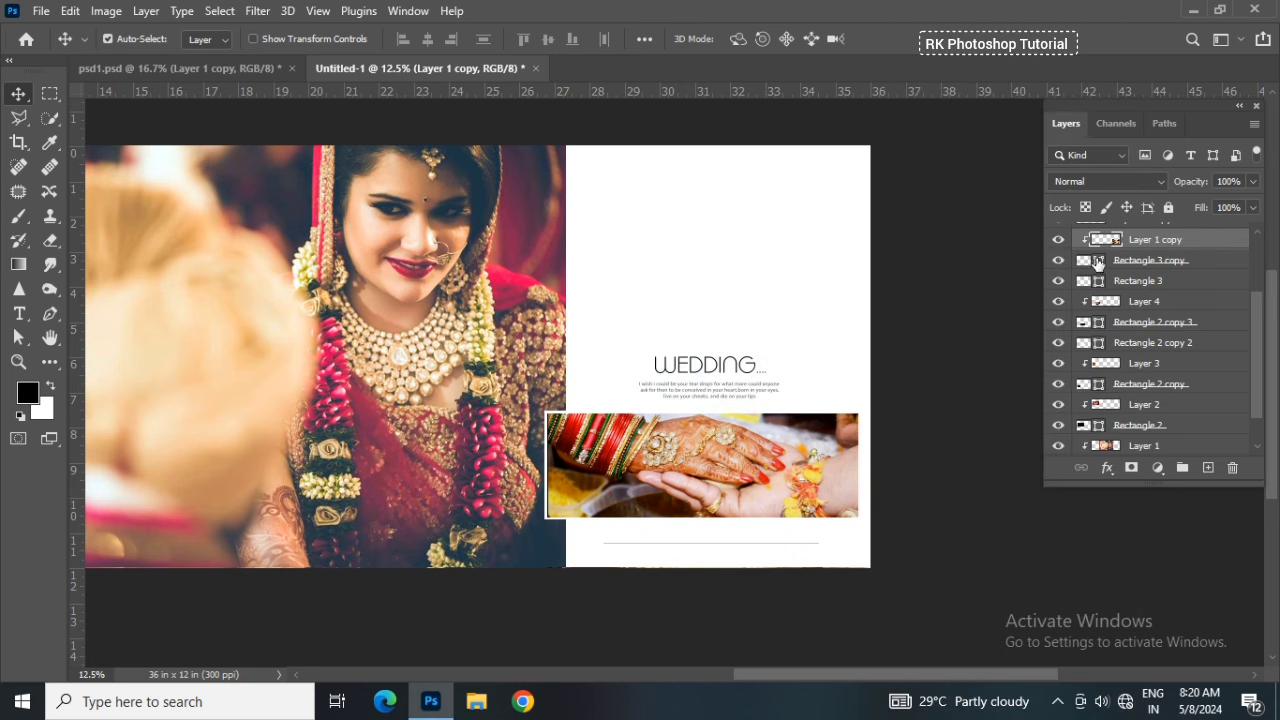
Add a Hide All layer mask to the hands photo layer, Layer 1 copy
double_click(1097, 262)
left_click(1195, 345)
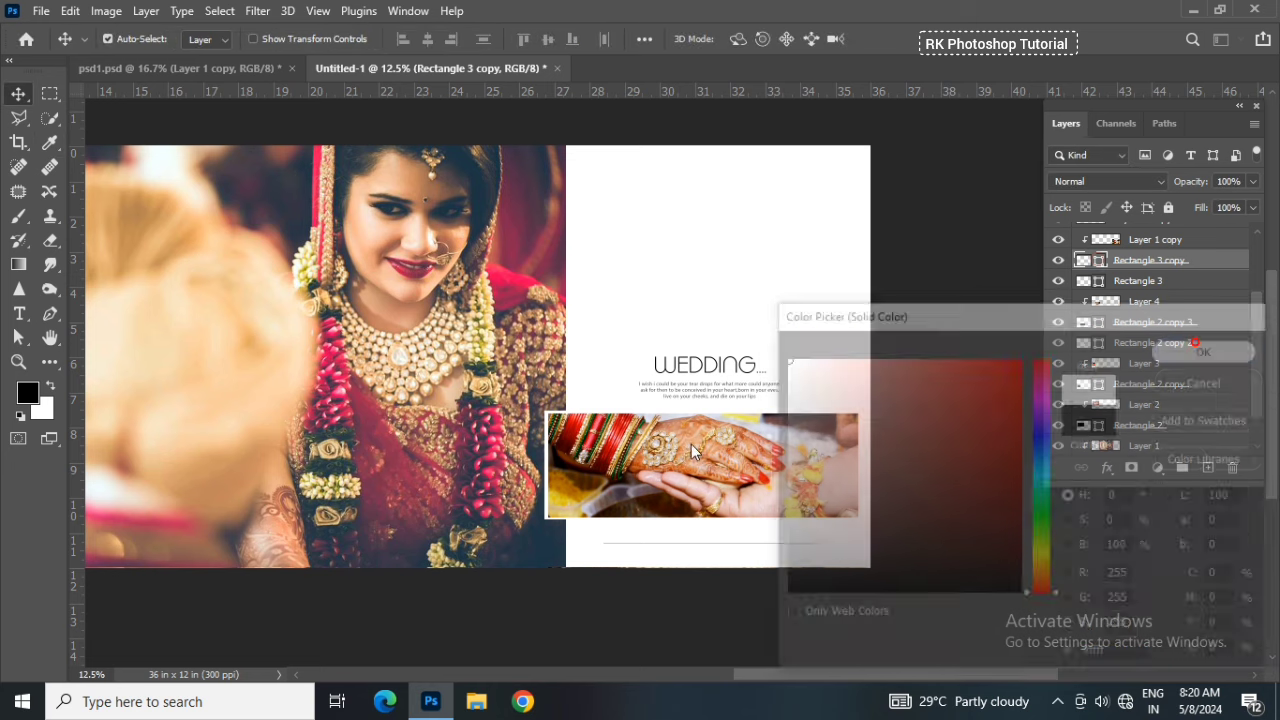
left_click(649, 466)
left_click(146, 10)
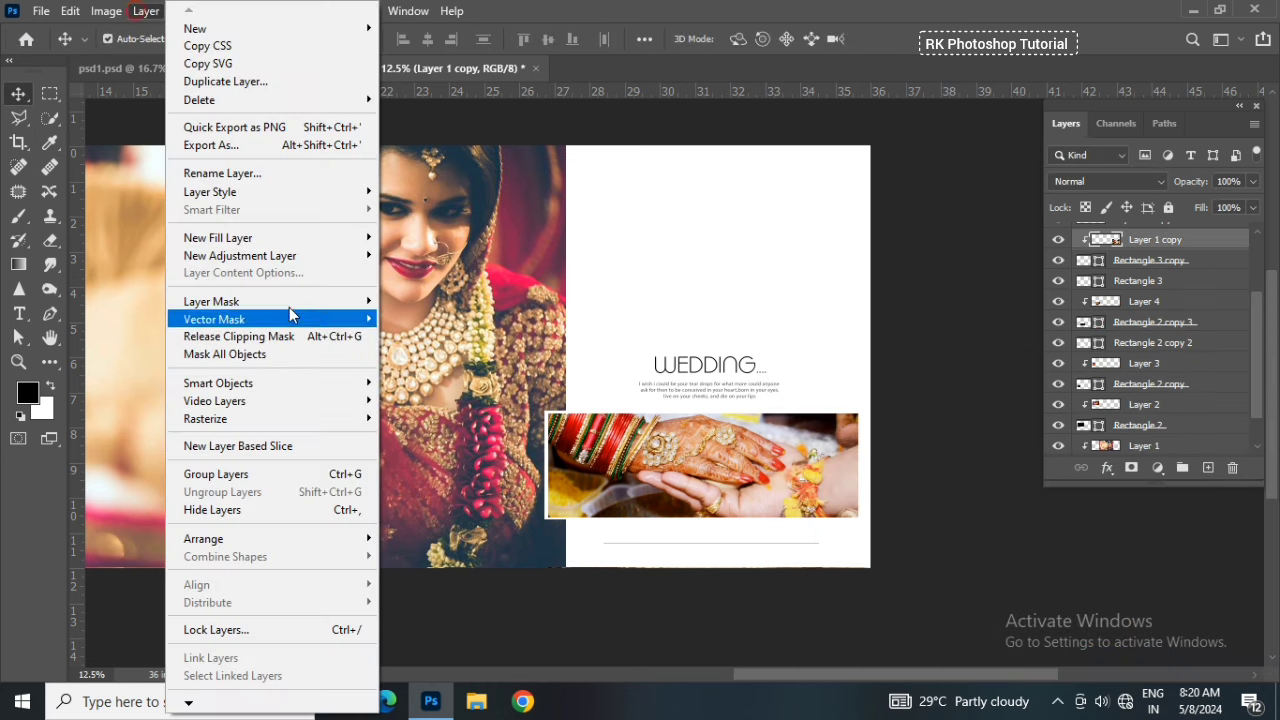
left_click(410, 318)
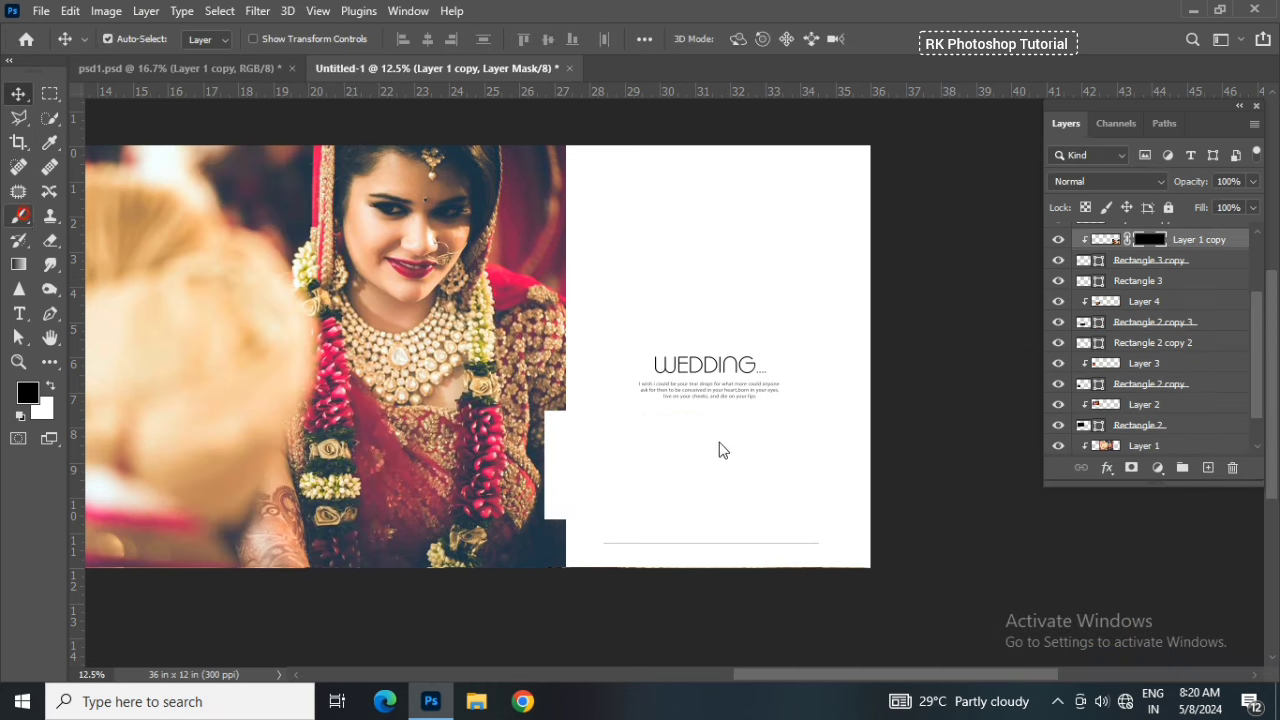
Paint the hands photo back in with a white brush at 19% opacity
left_click(18, 216)
left_click(603, 465)
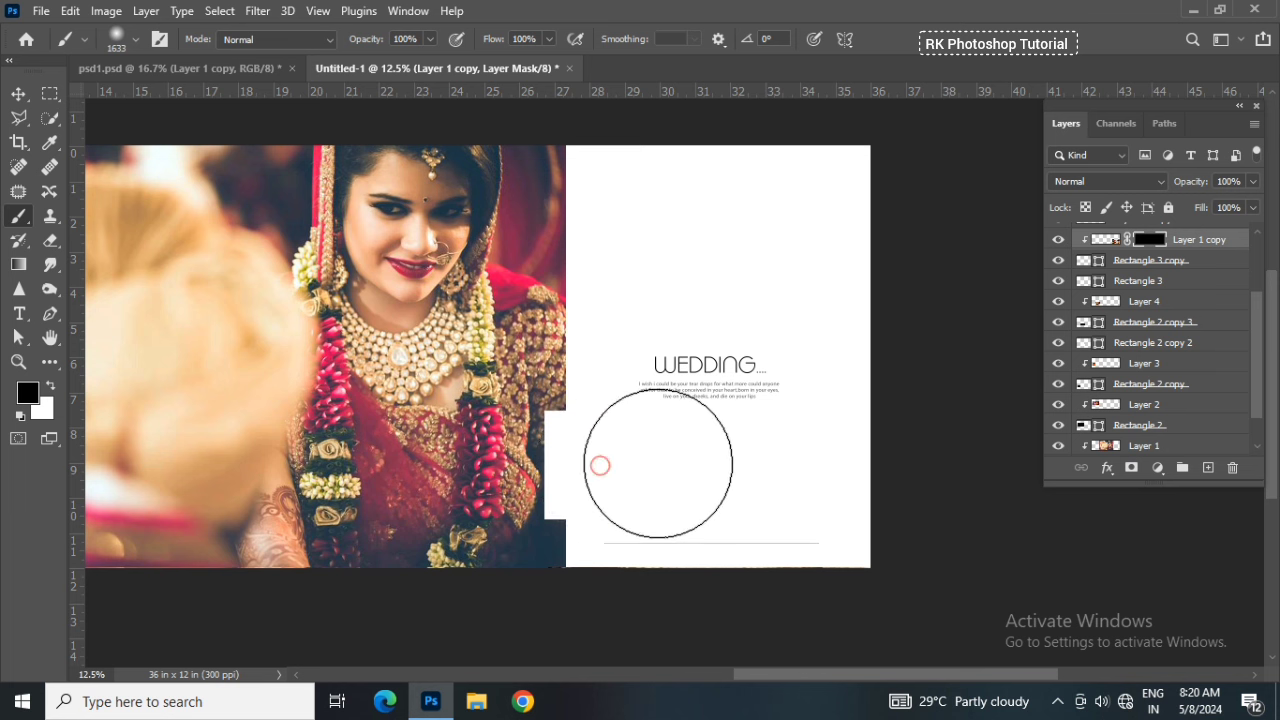
key("x")
left_click_drag(600, 464, 814, 457)
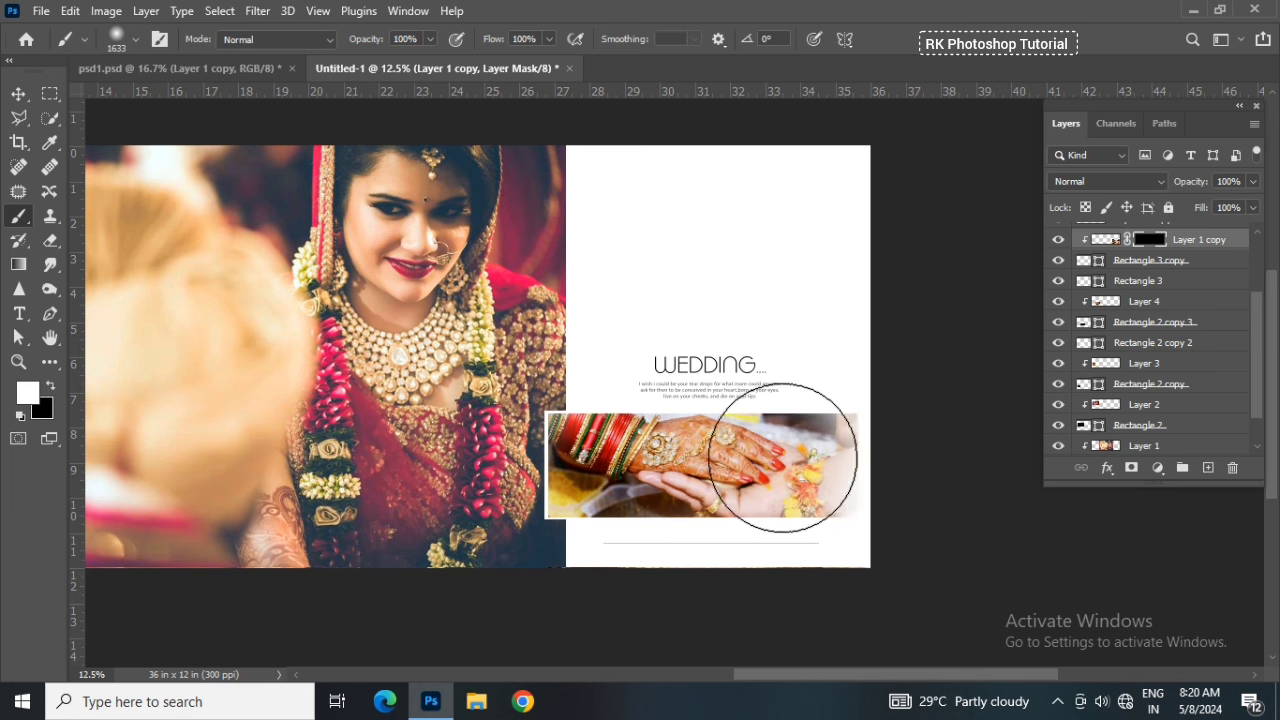
key("x")
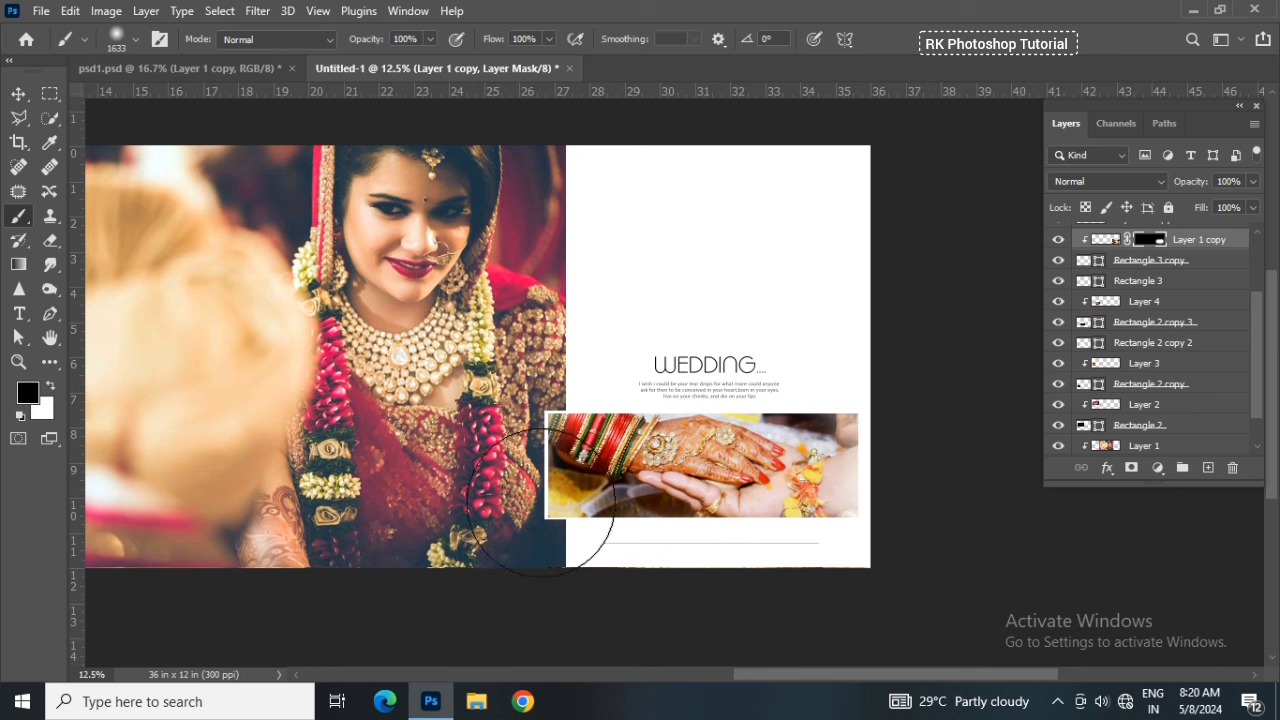
scroll(510, 550, "down", 1)
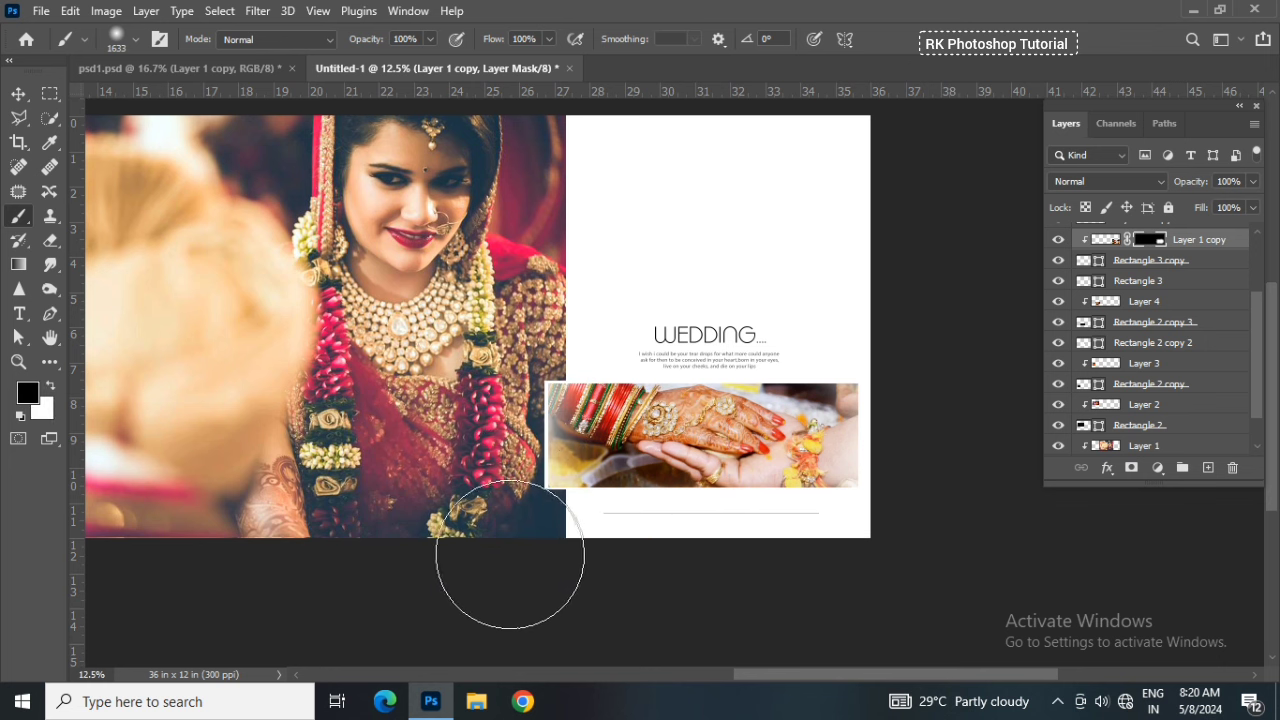
scroll(943, 560, "up", 2)
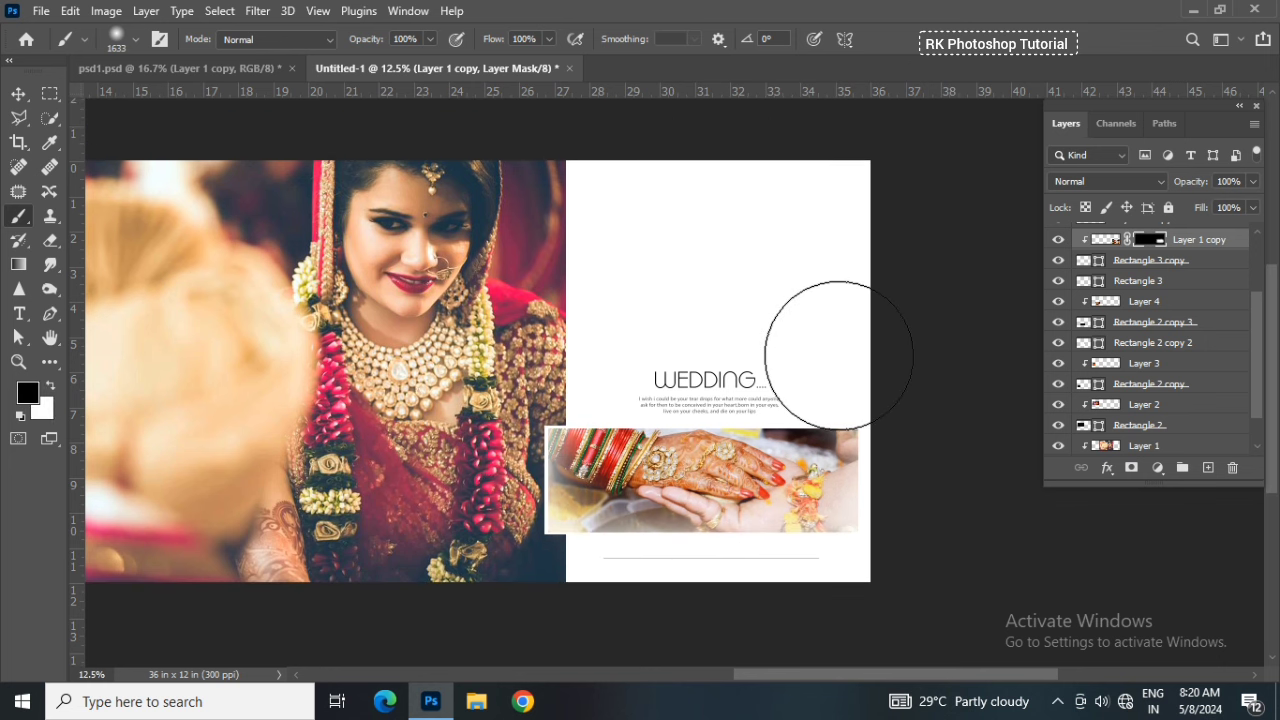
key("x")
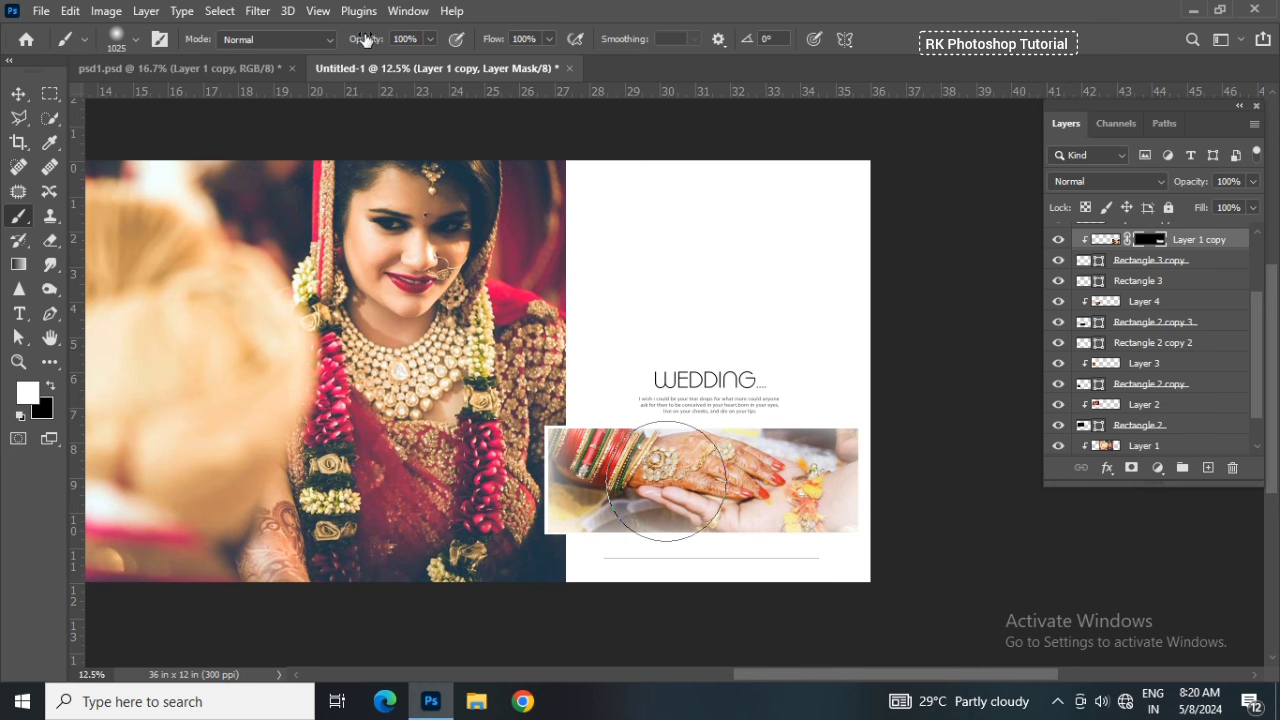
type("19")
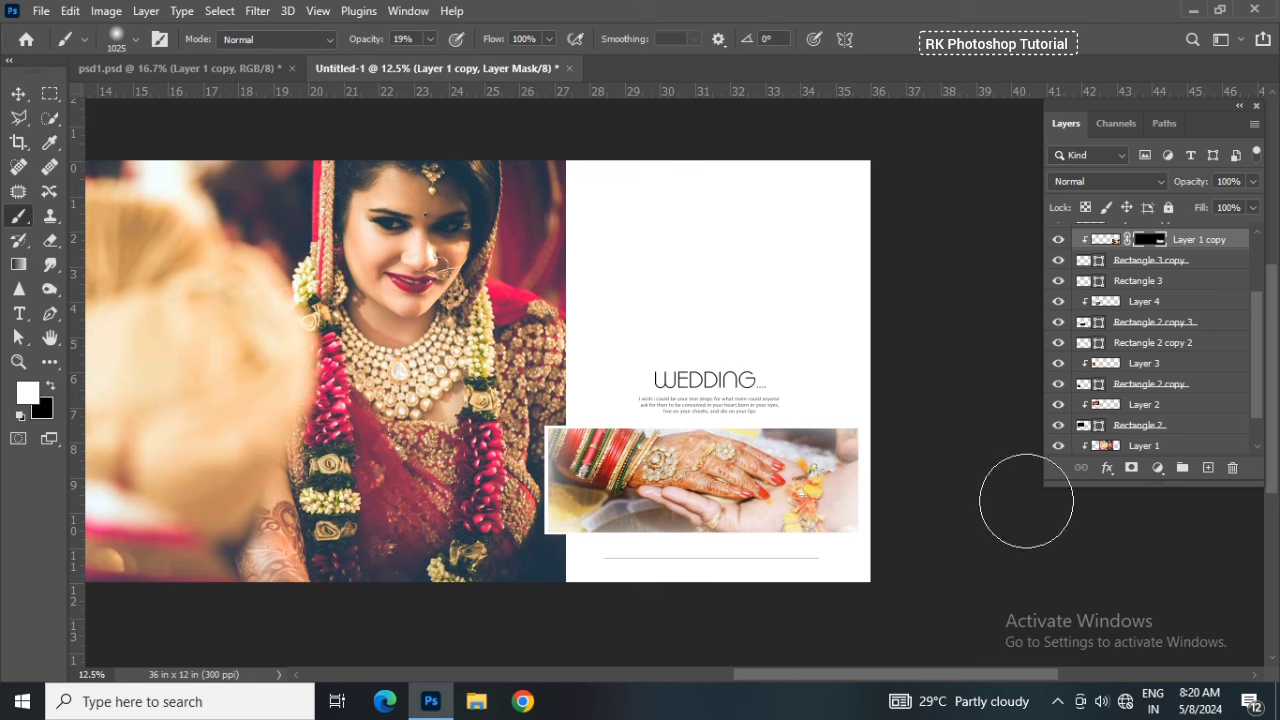
Return to the Move tool and select Layer 1
left_click(18, 93)
scroll(500, 472, "up", 1)
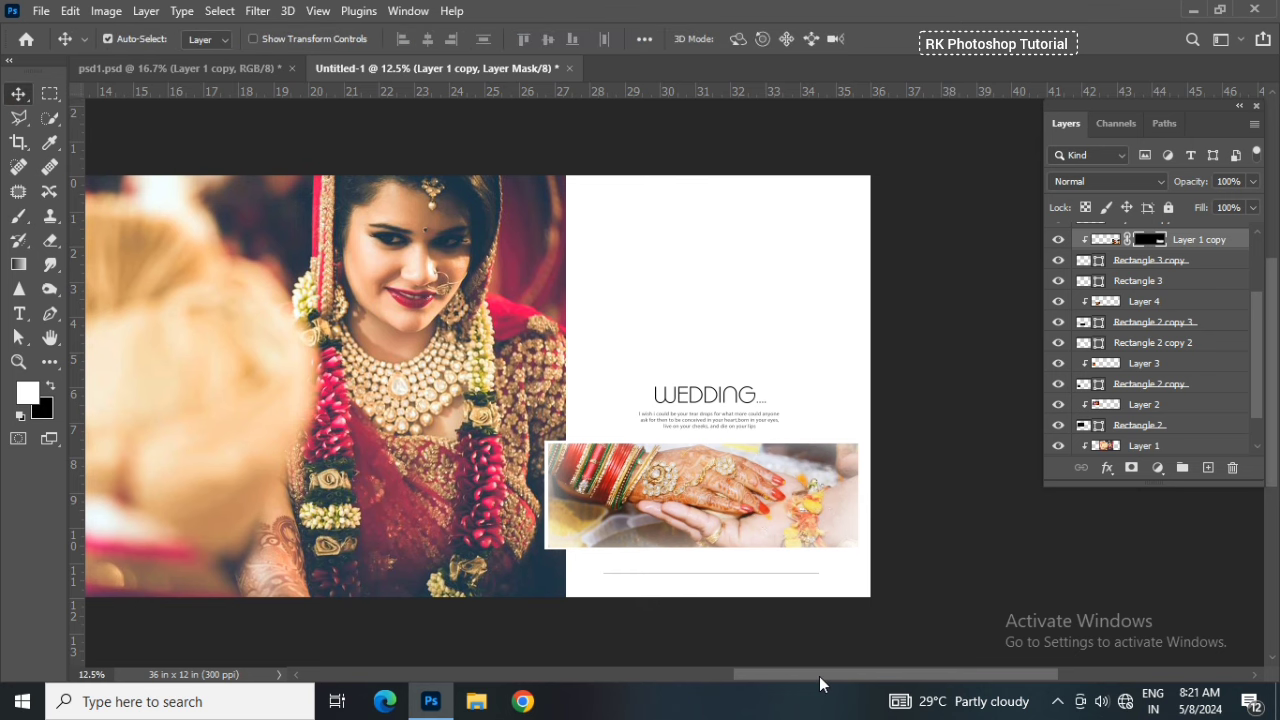
mouse_move(819, 676)
left_mouse_down()
mouse_move(652, 672)
mouse_move(799, 671)
left_mouse_up()
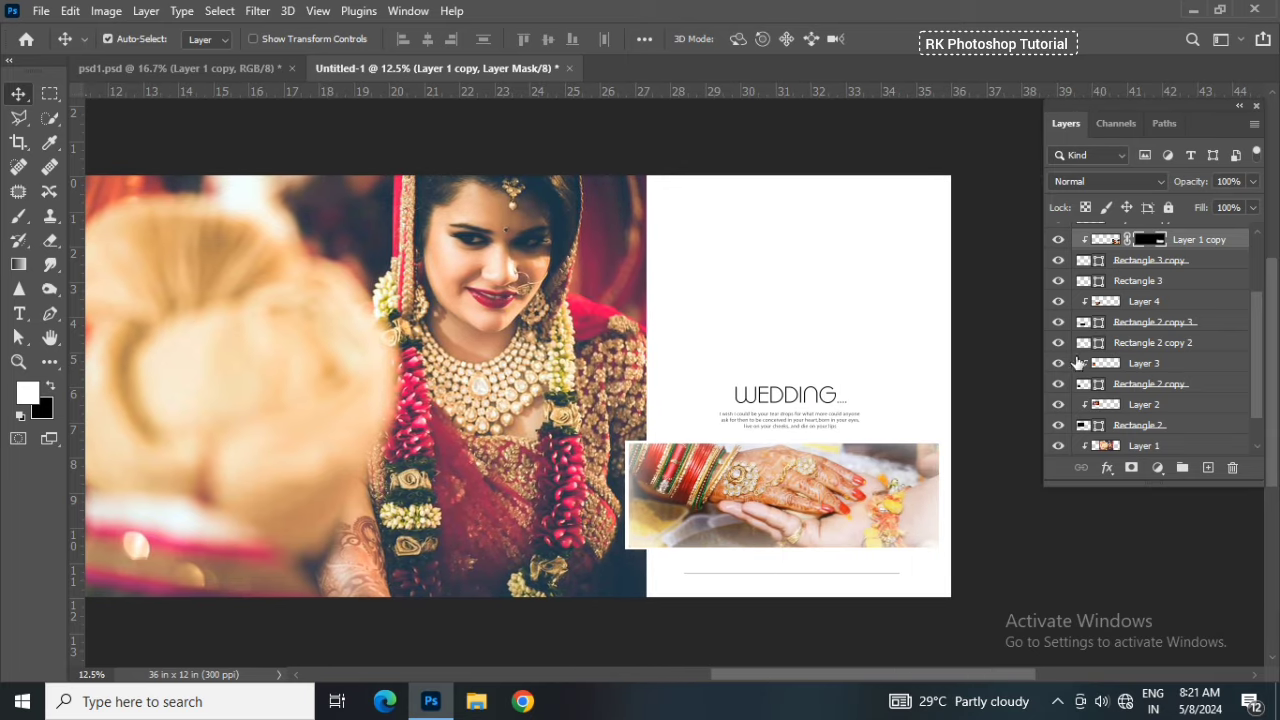
left_click(1140, 445)
Copy the bride-and-groom portrait from psd1.psd into the Untitled-1 album as a new layer
scroll(1135, 441, "down", 1)
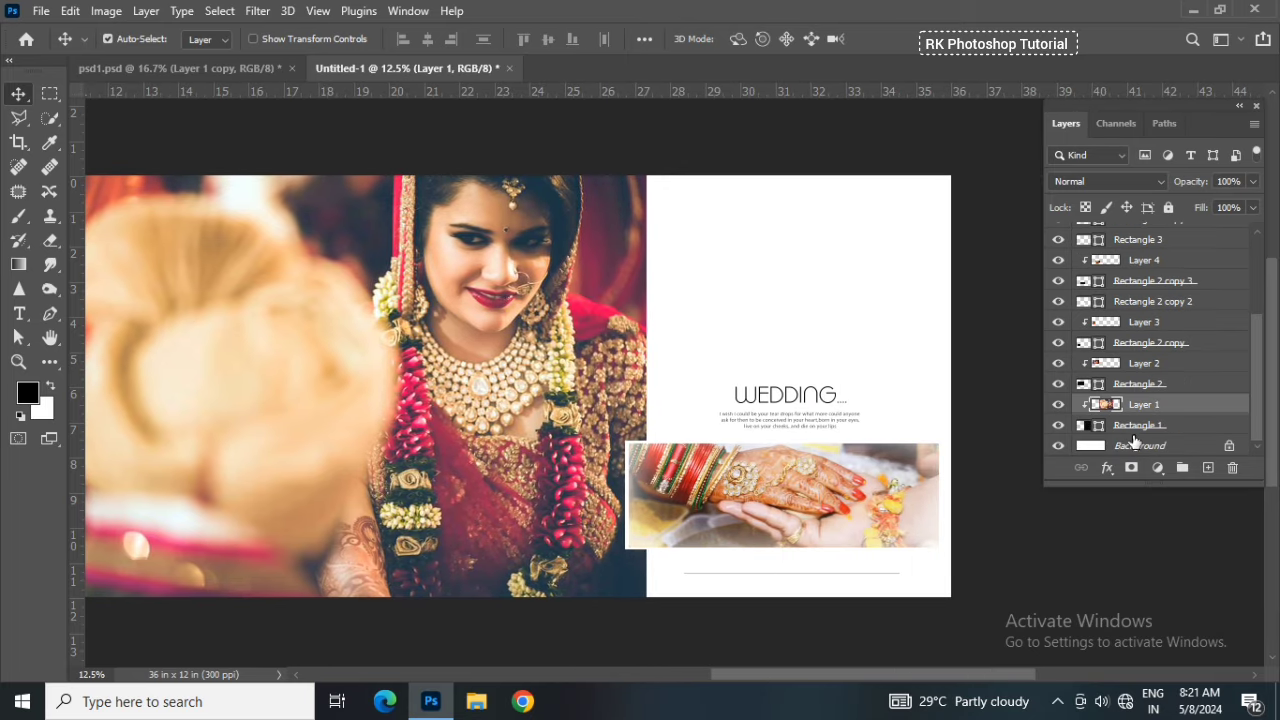
left_click(1140, 446)
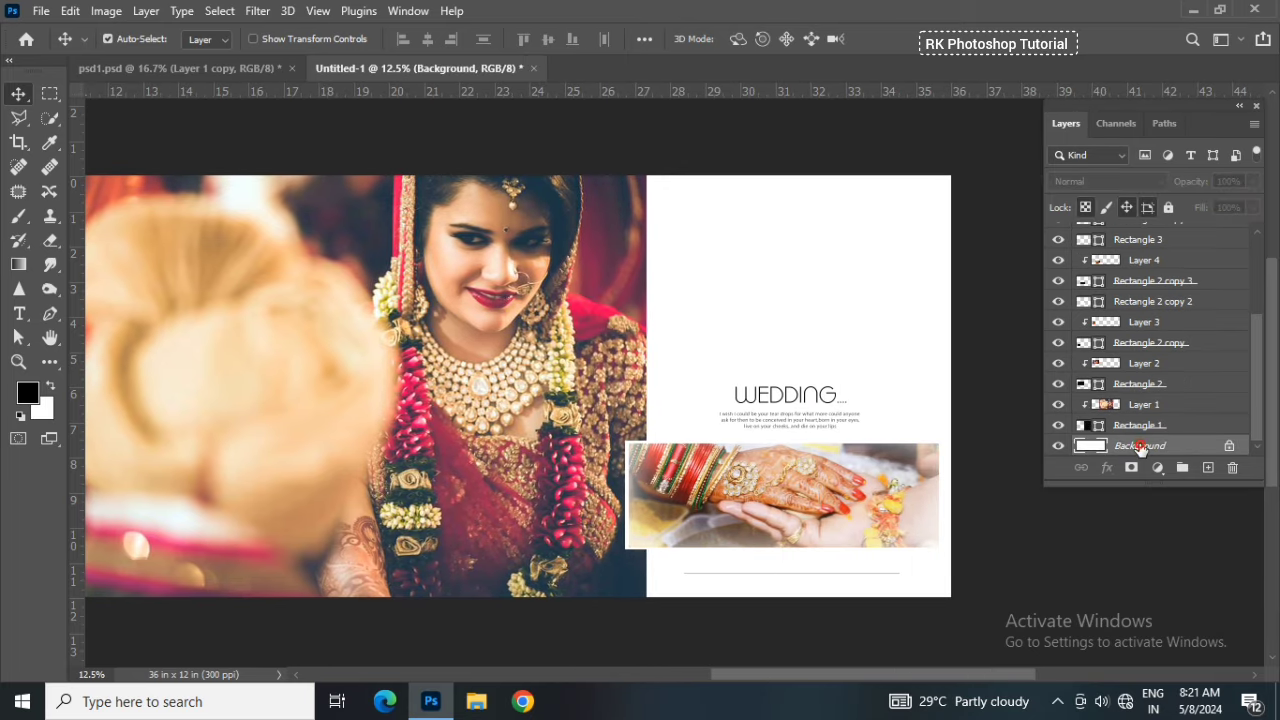
left_click(192, 70)
scroll(662, 428, "down", 1)
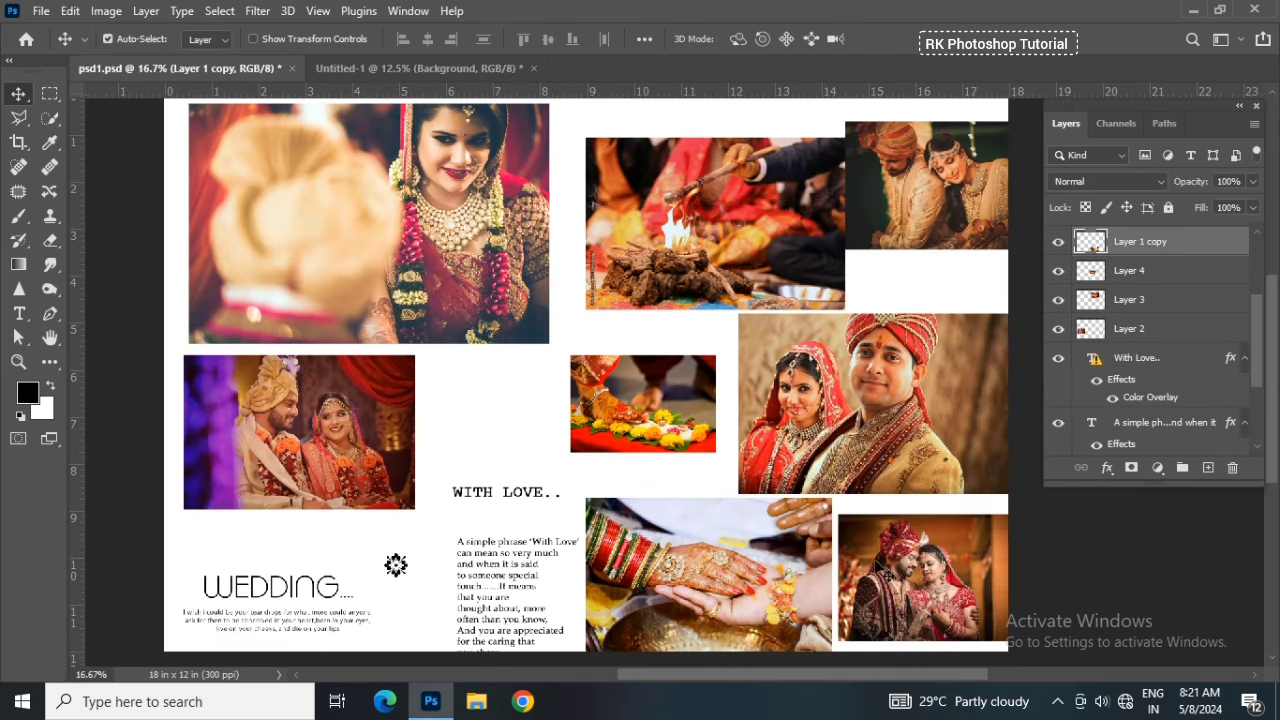
left_click(930, 576)
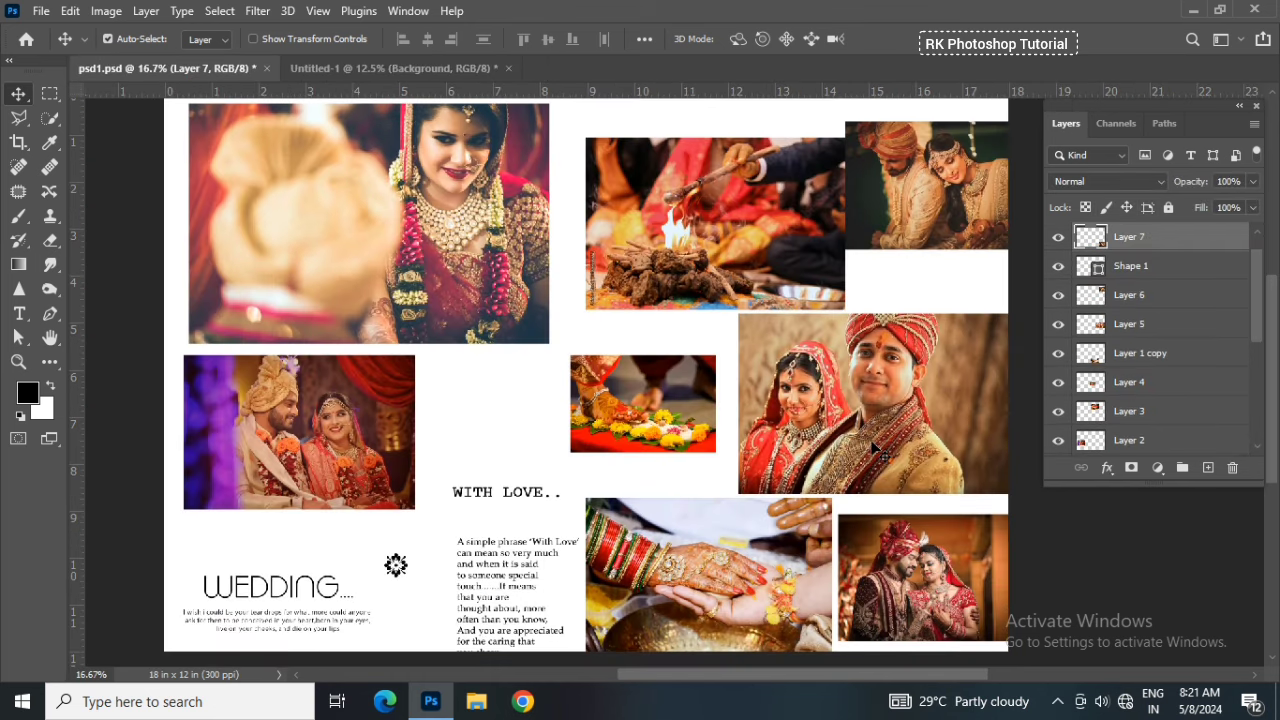
left_click_drag(873, 449, 700, 259)
mouse_move(560, 113)
left_mouse_down()
mouse_move(470, 72)
mouse_move(723, 355)
left_mouse_up()
left_click_drag(952, 370, 952, 372)
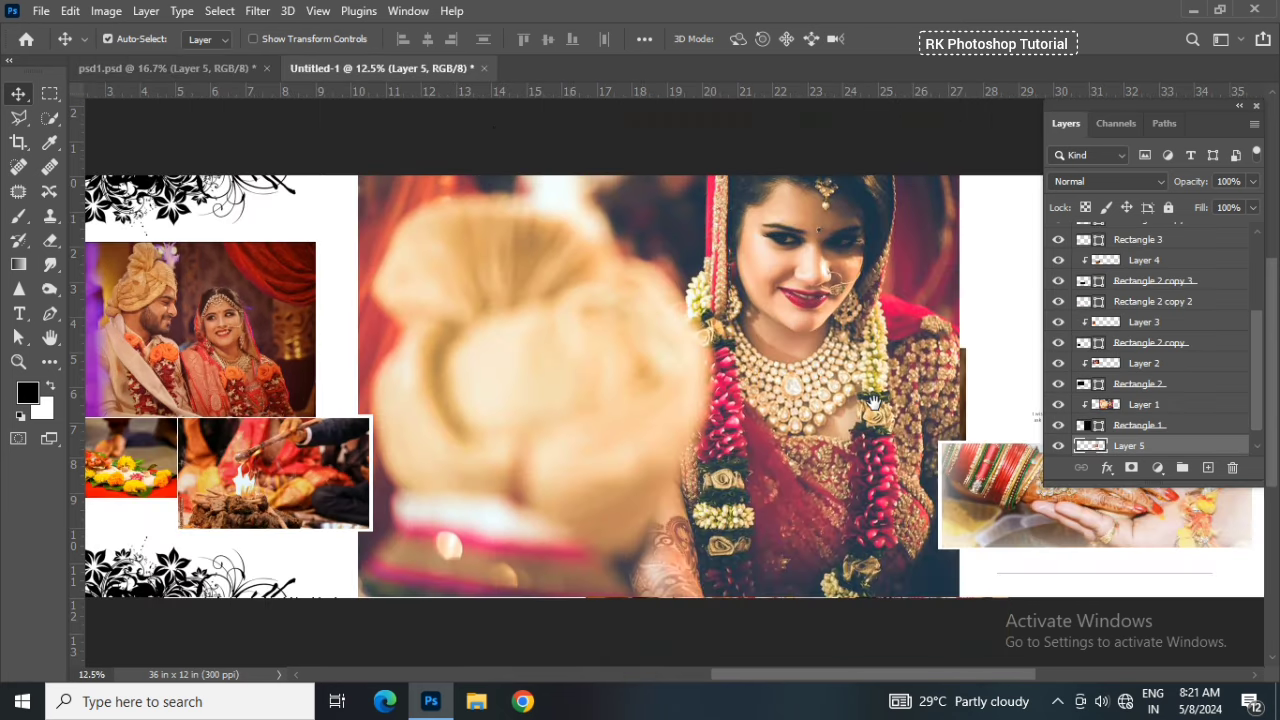
scroll(879, 410, "right", 5)
Enlarge the portrait to about 197% across the top of the right page
key("ctrl+t")
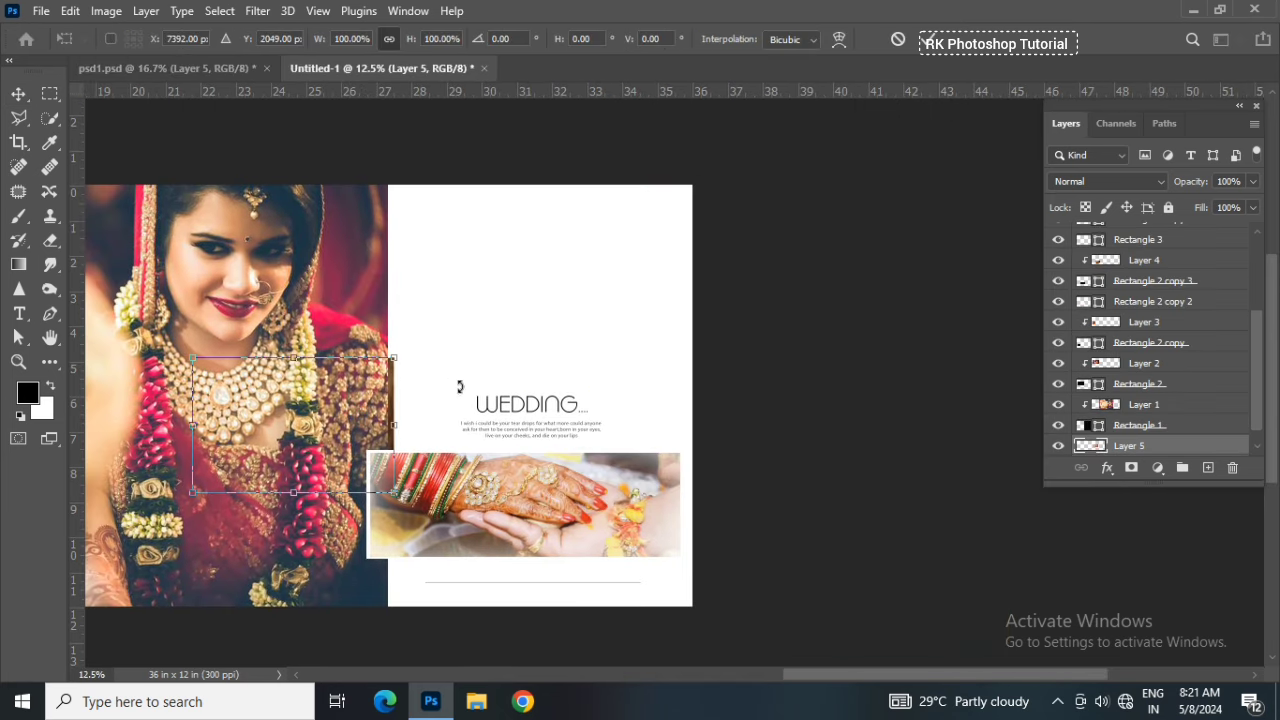
left_click_drag(437, 363, 500, 310)
left_click_drag(594, 306, 680, 242)
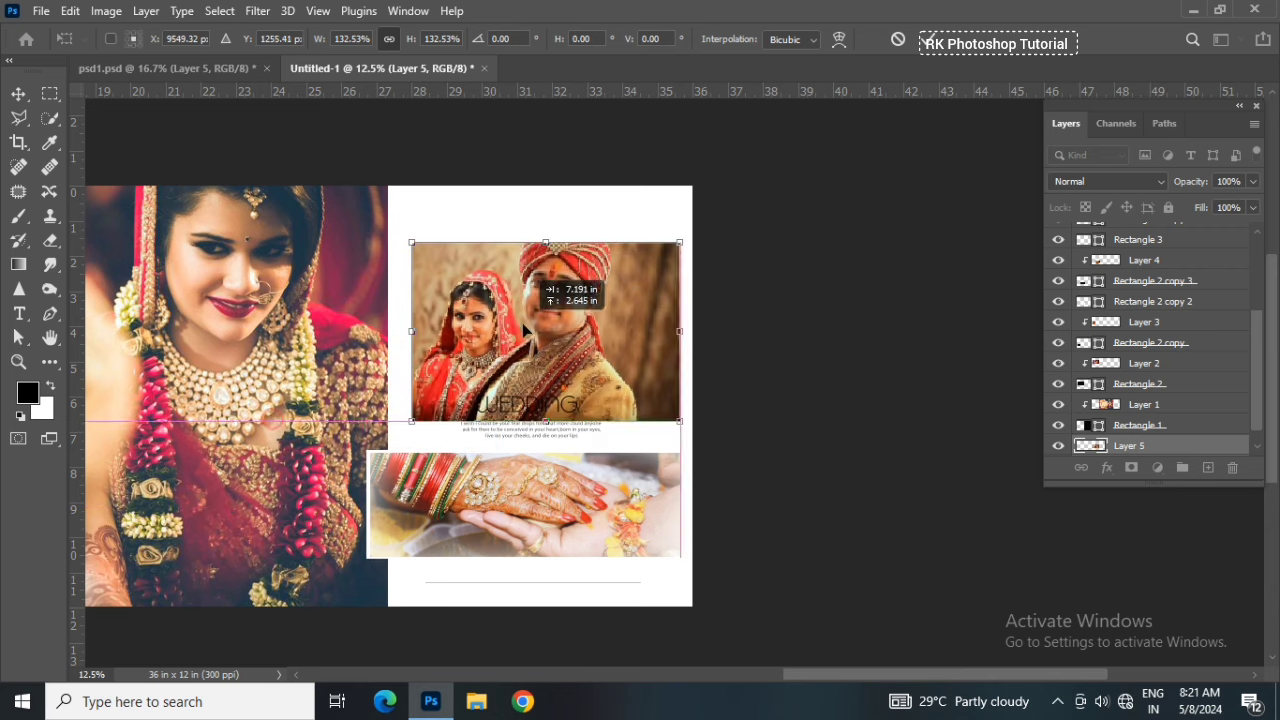
left_click_drag(678, 424, 743, 456)
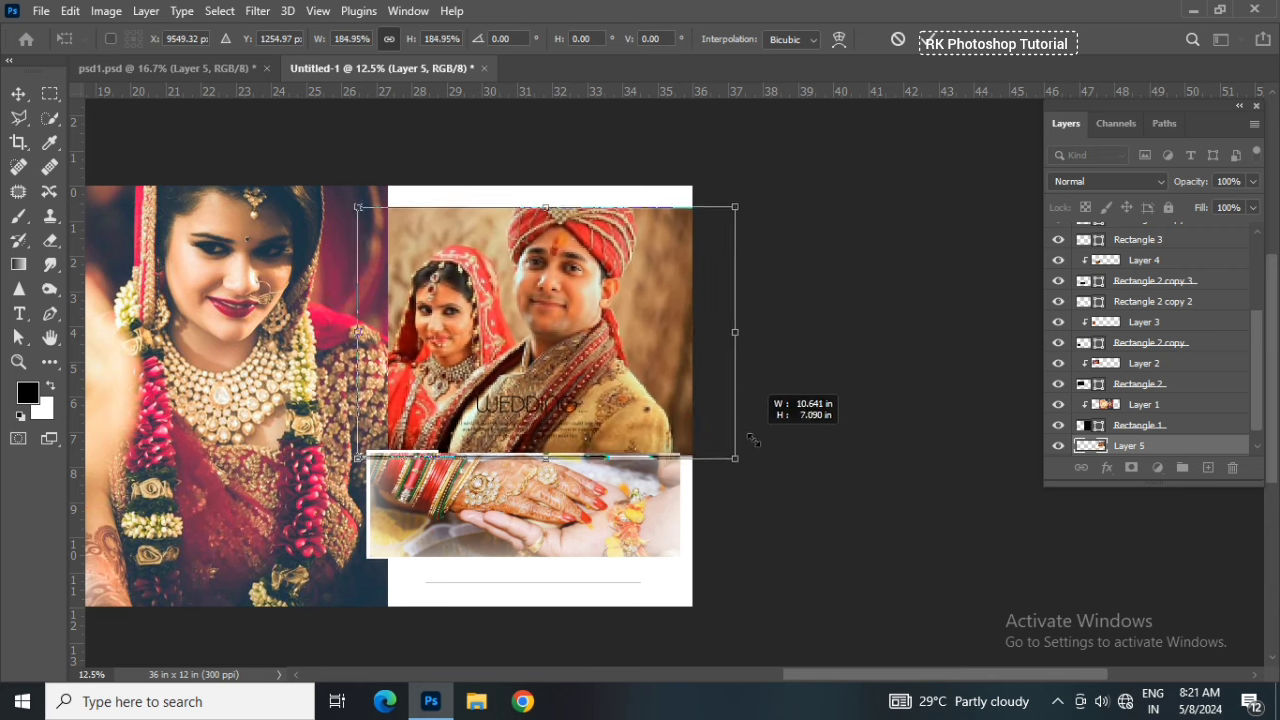
left_click_drag(628, 411, 665, 402)
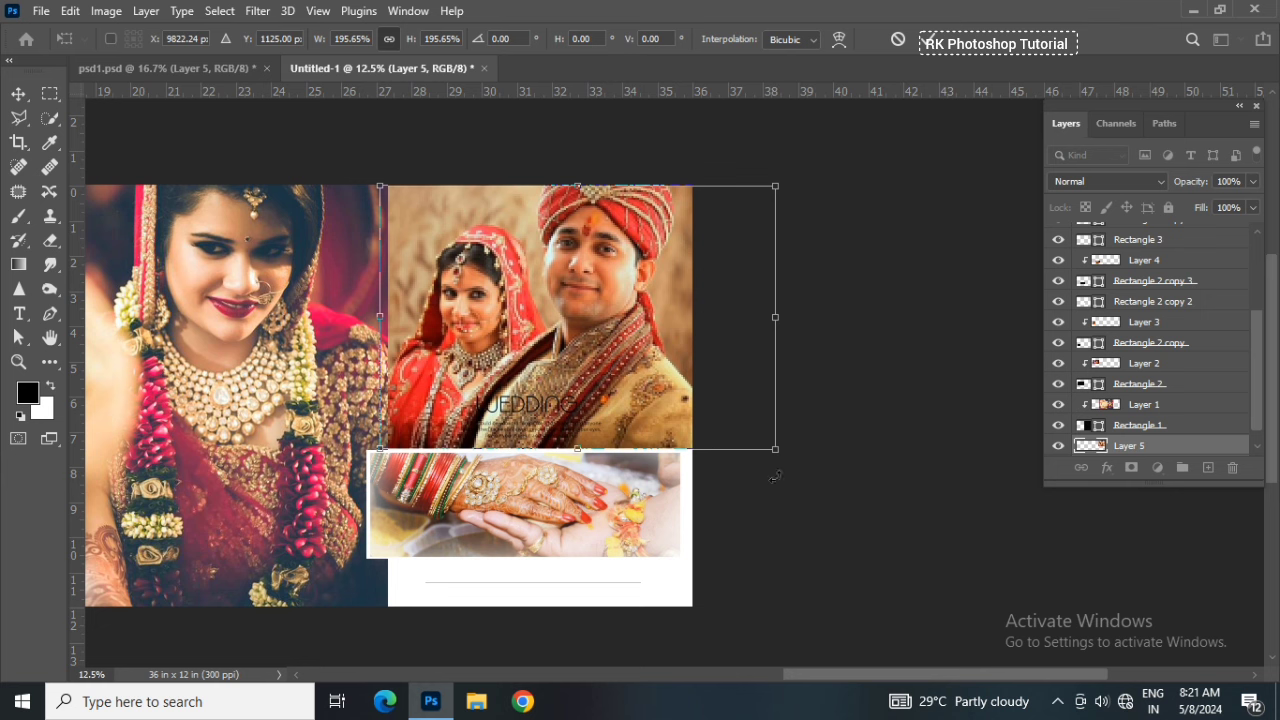
left_click_drag(769, 450, 785, 452)
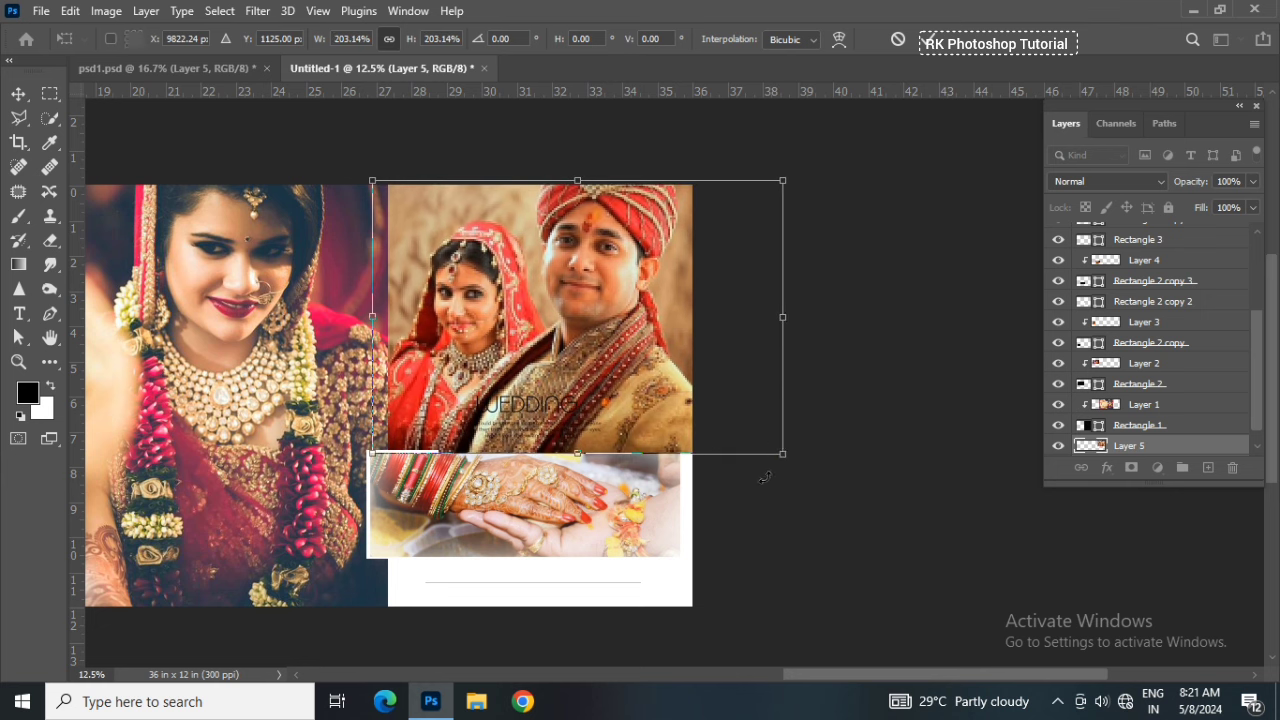
left_click_drag(782, 455, 774, 456)
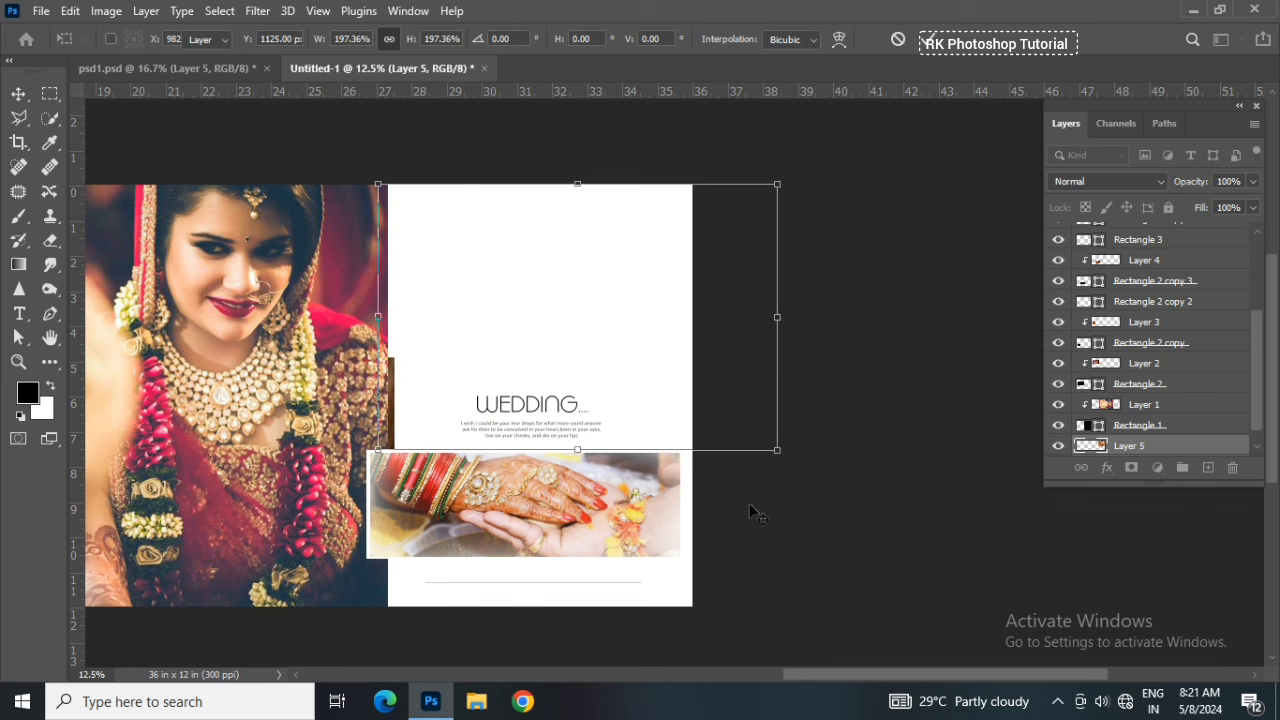
key("Return")
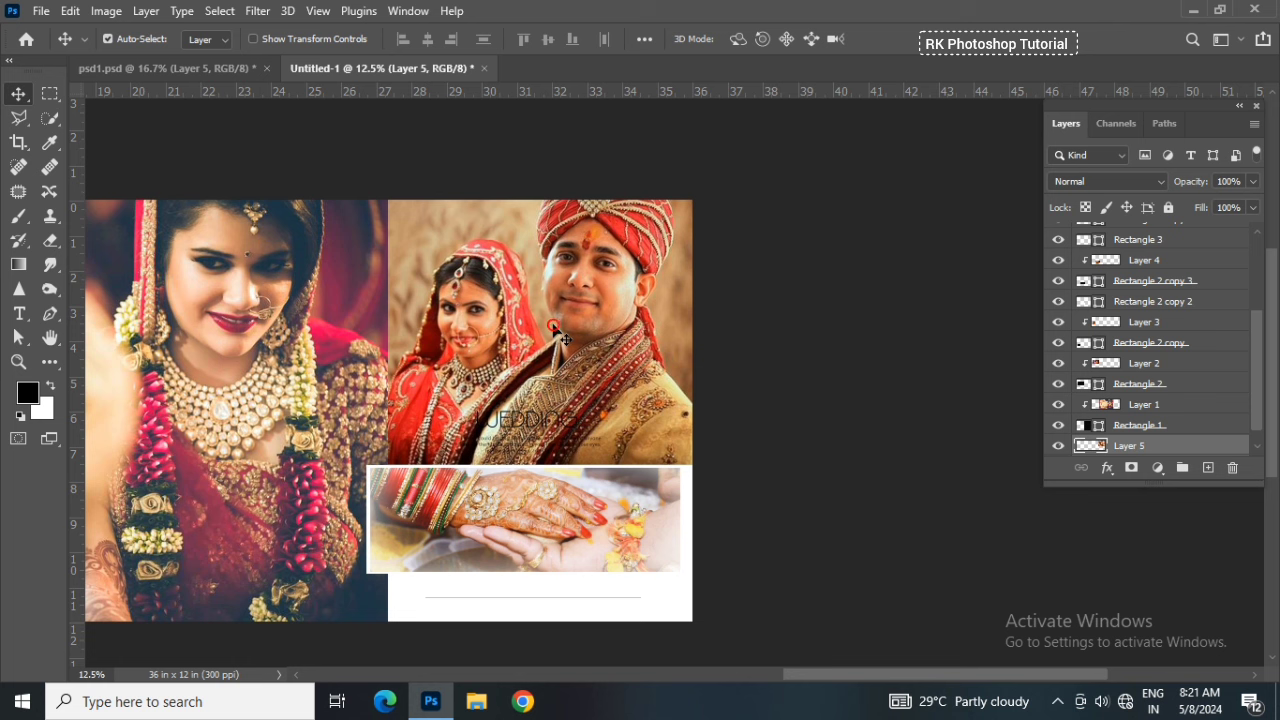
Duplicate the hands photo and stretch its Rectangle 3 copy frame to the page's right edge
key("ctrl+j")
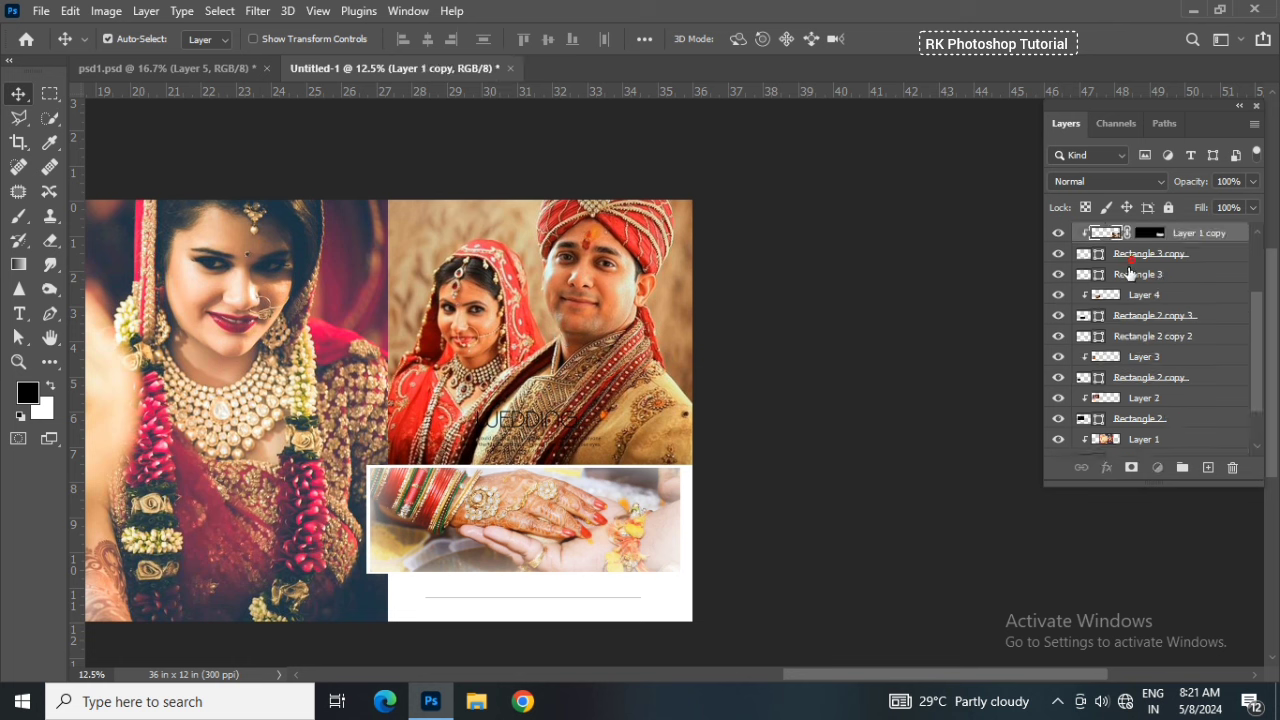
left_click(1130, 257)
key("ctrl+t")
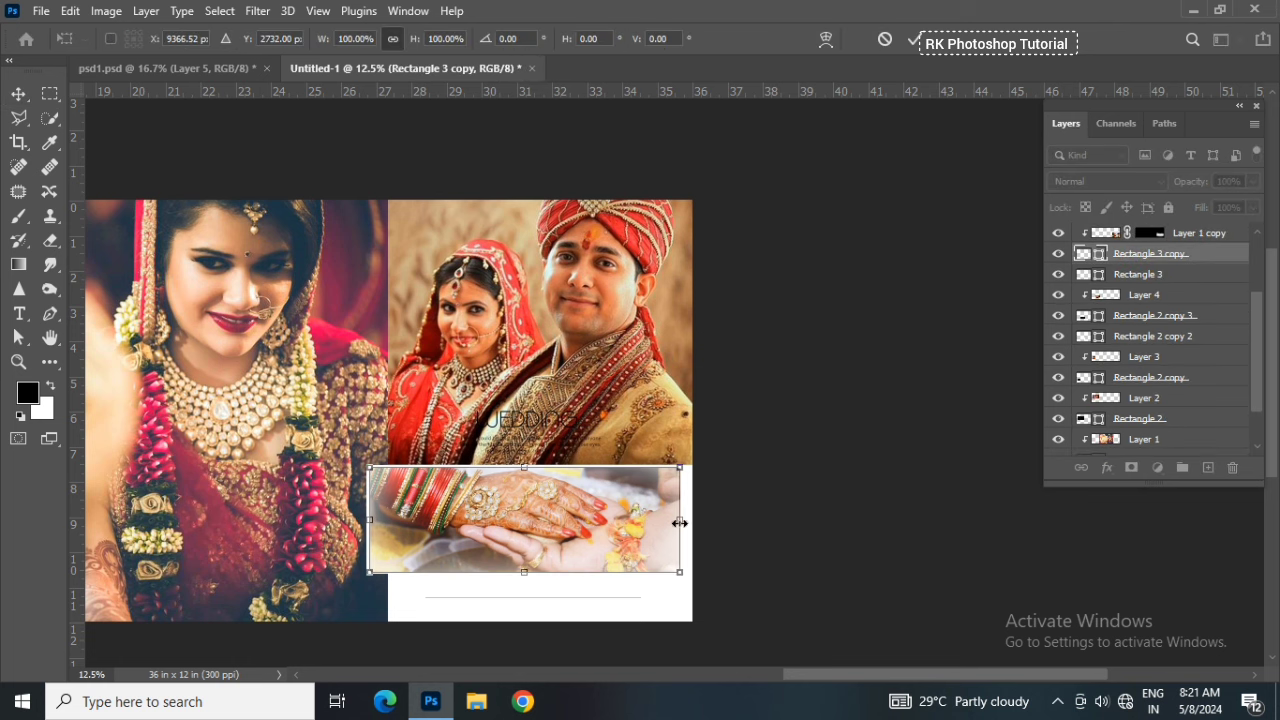
left_click_drag(679, 522, 692, 522)
key("Return")
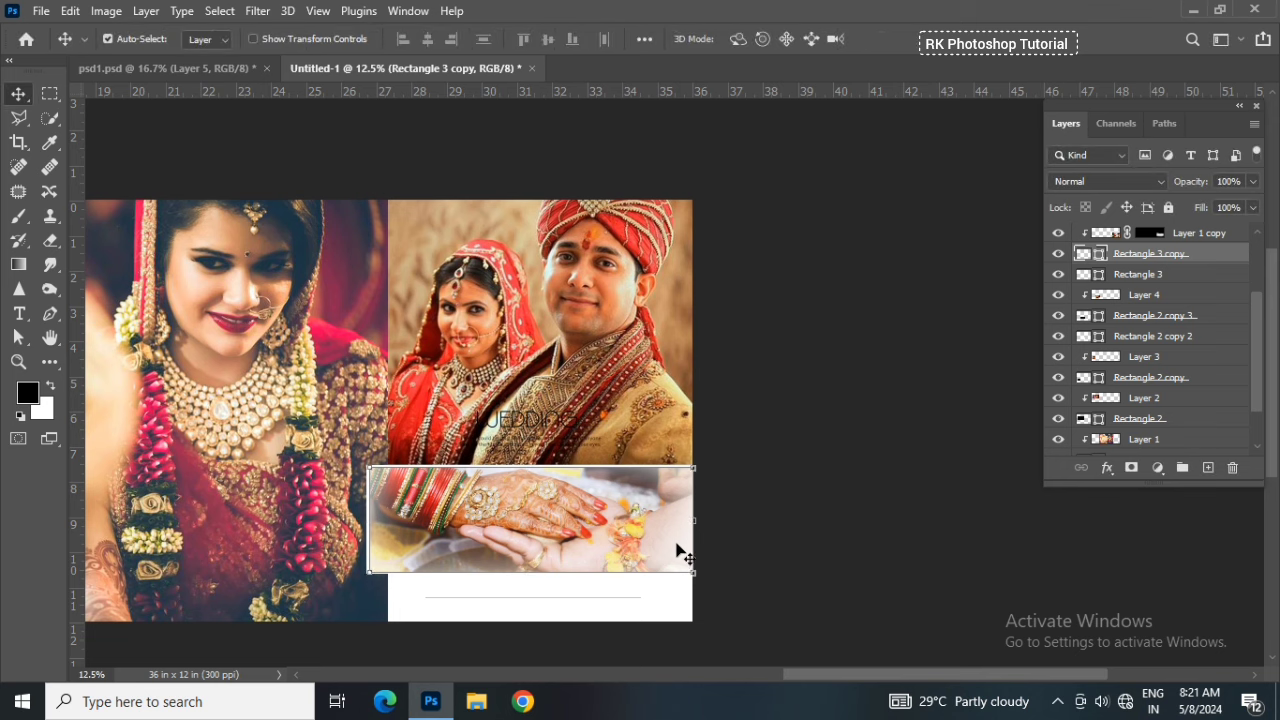
Set the top-right couple photo, Layer 5, to Luminosity blending at about 23% opacity
left_click(566, 344)
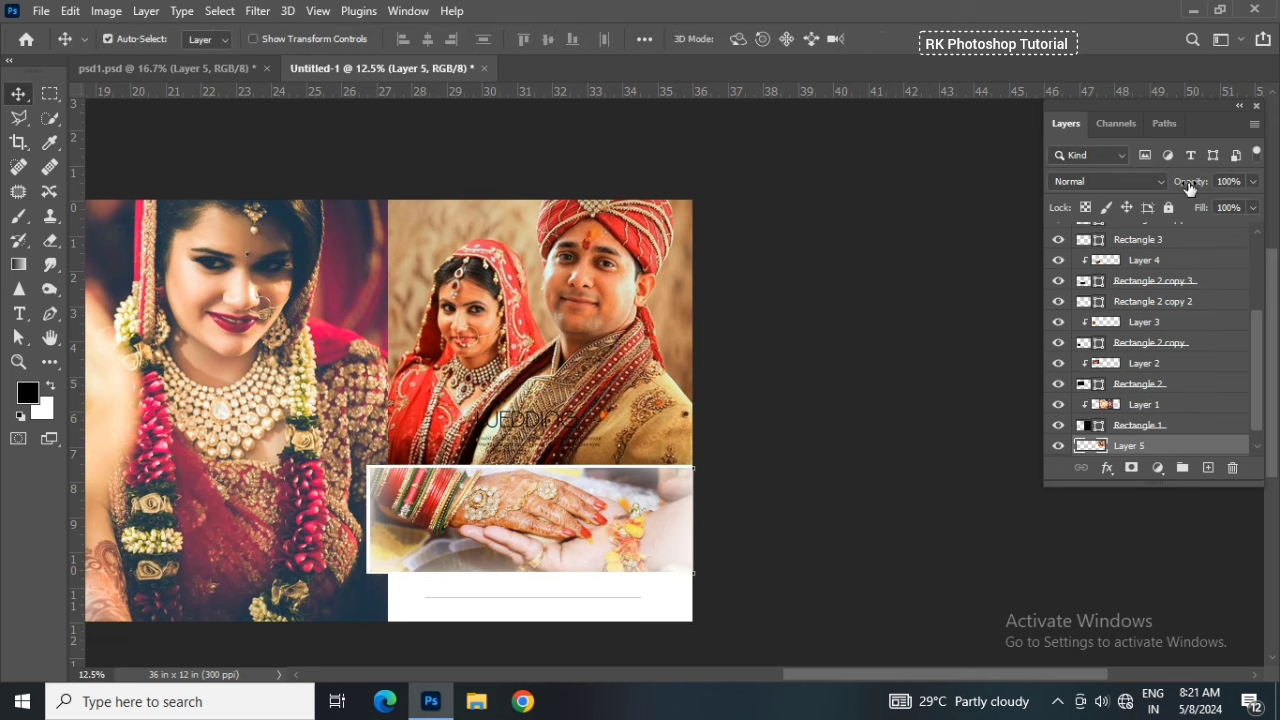
left_click_drag(1190, 181, 1124, 193)
left_click(1125, 188)
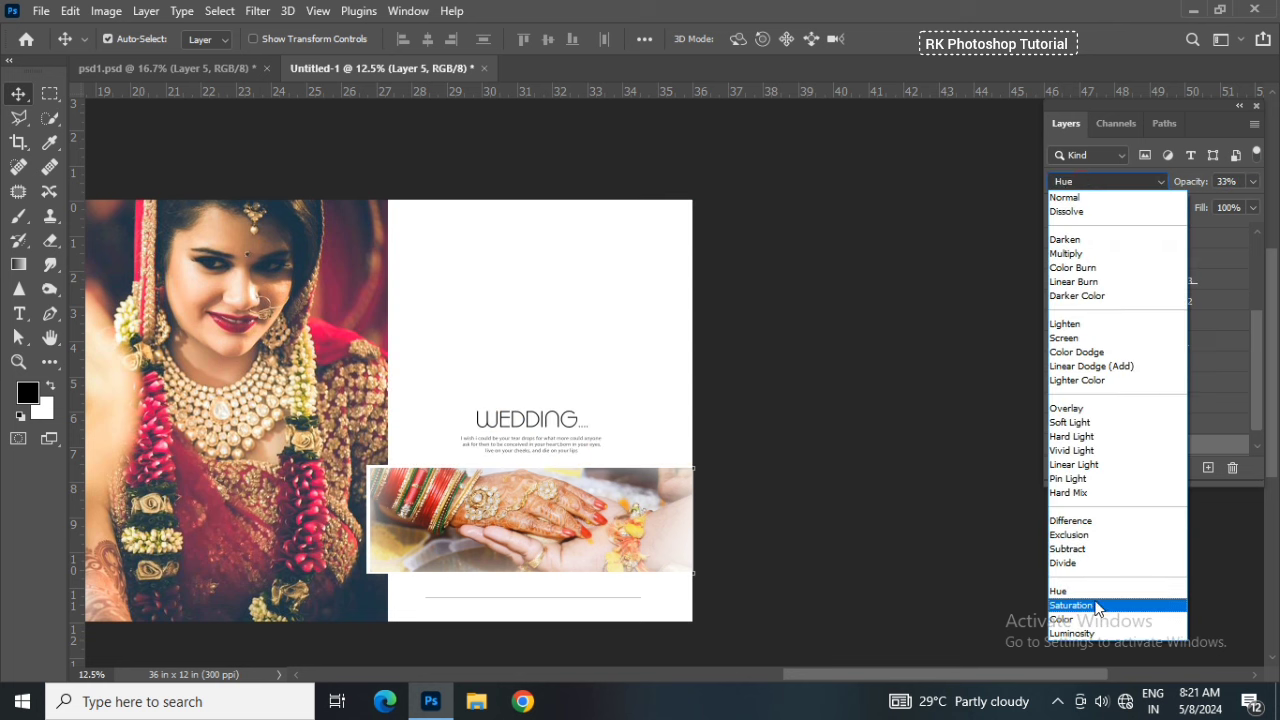
left_click(1101, 637)
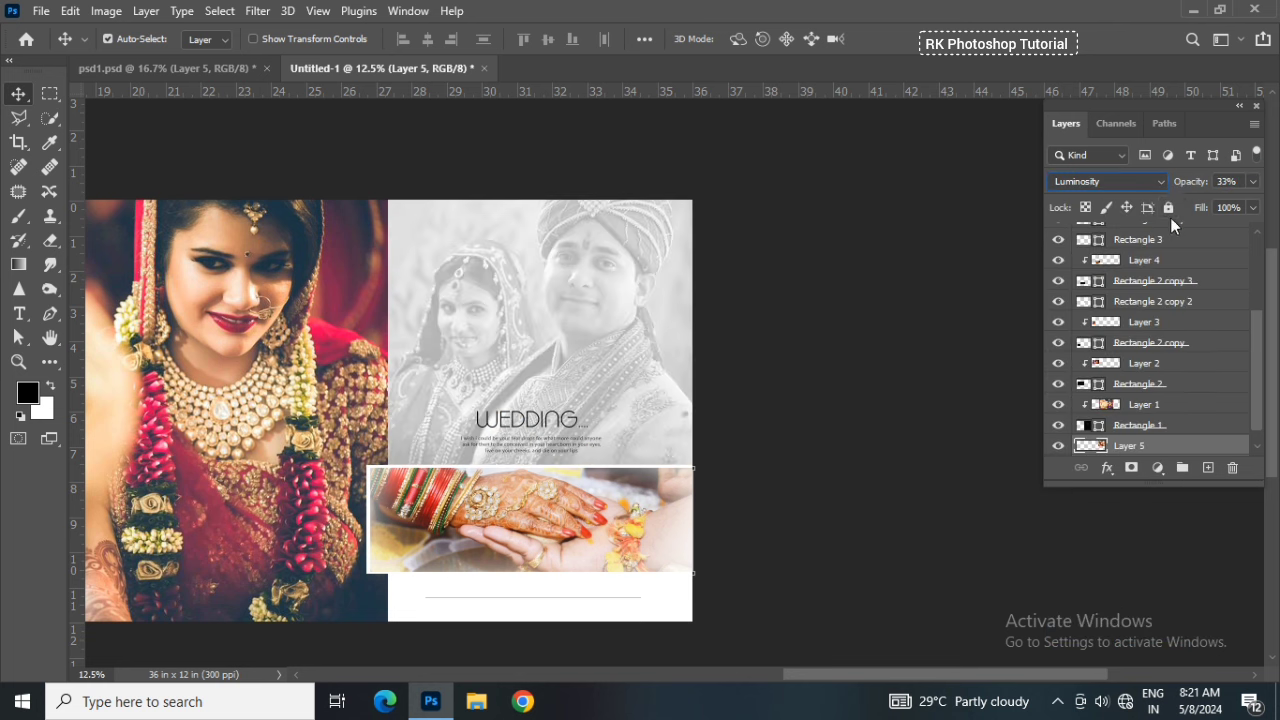
left_click_drag(1190, 190, 1180, 190)
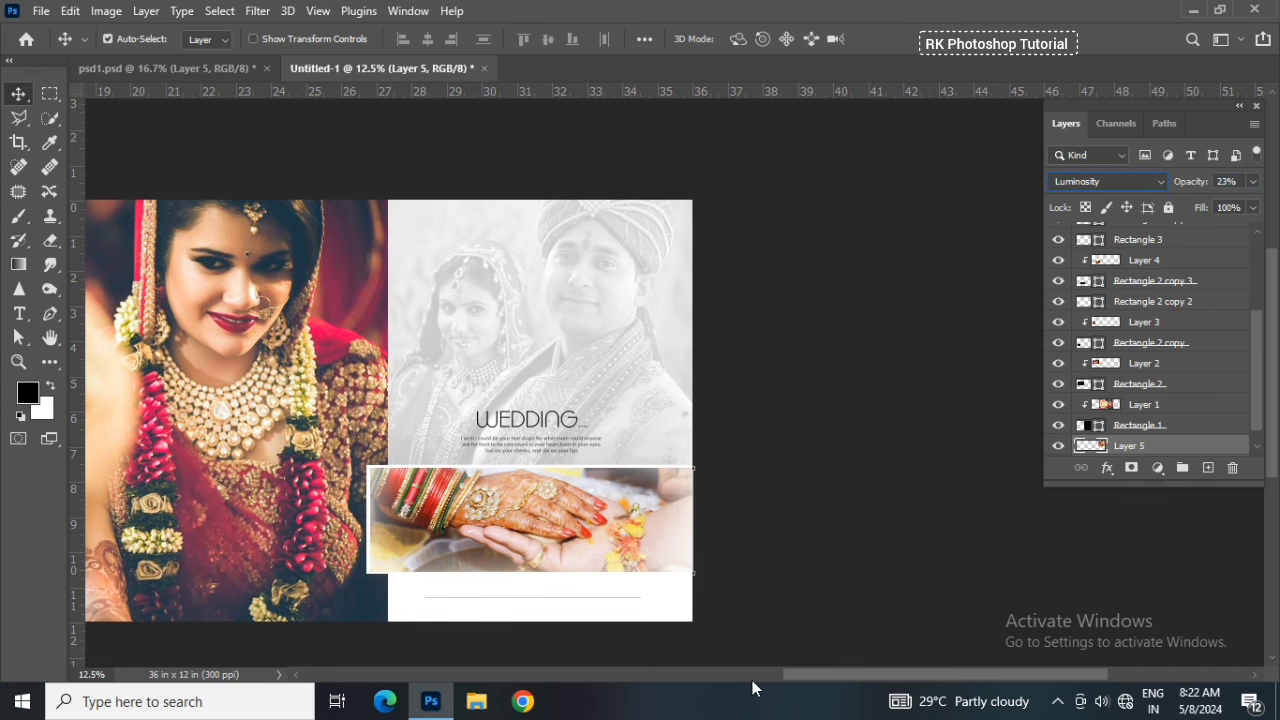
left_click_drag(785, 678, 701, 671)
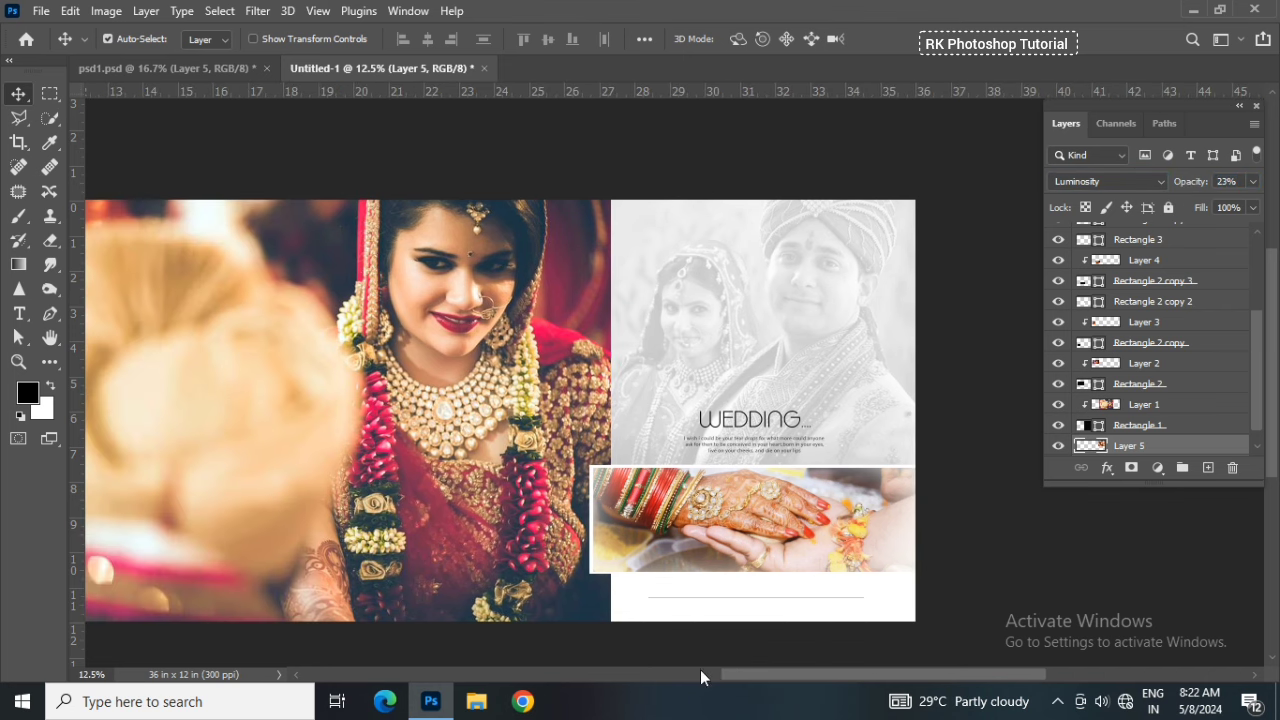
left_click(784, 598)
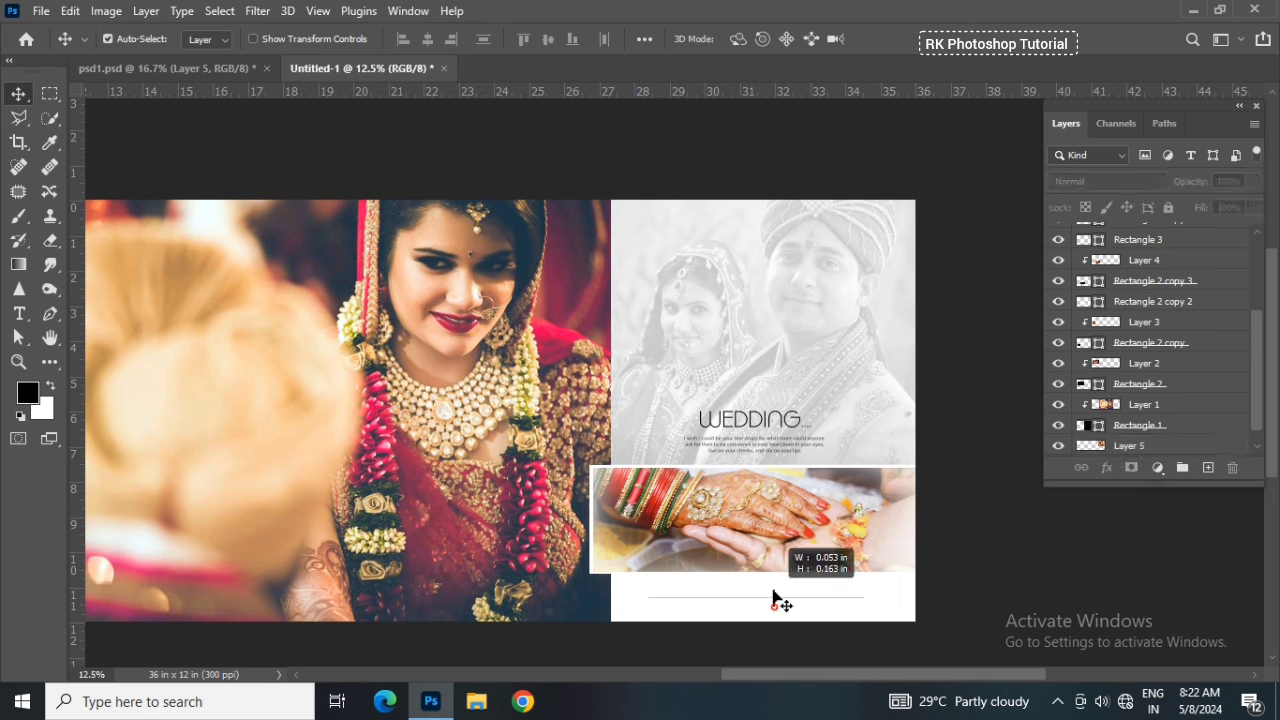
Copy the WITH LOVE.. text from psd1 into the album under the hands photo
scroll(1106, 316, "up", 5)
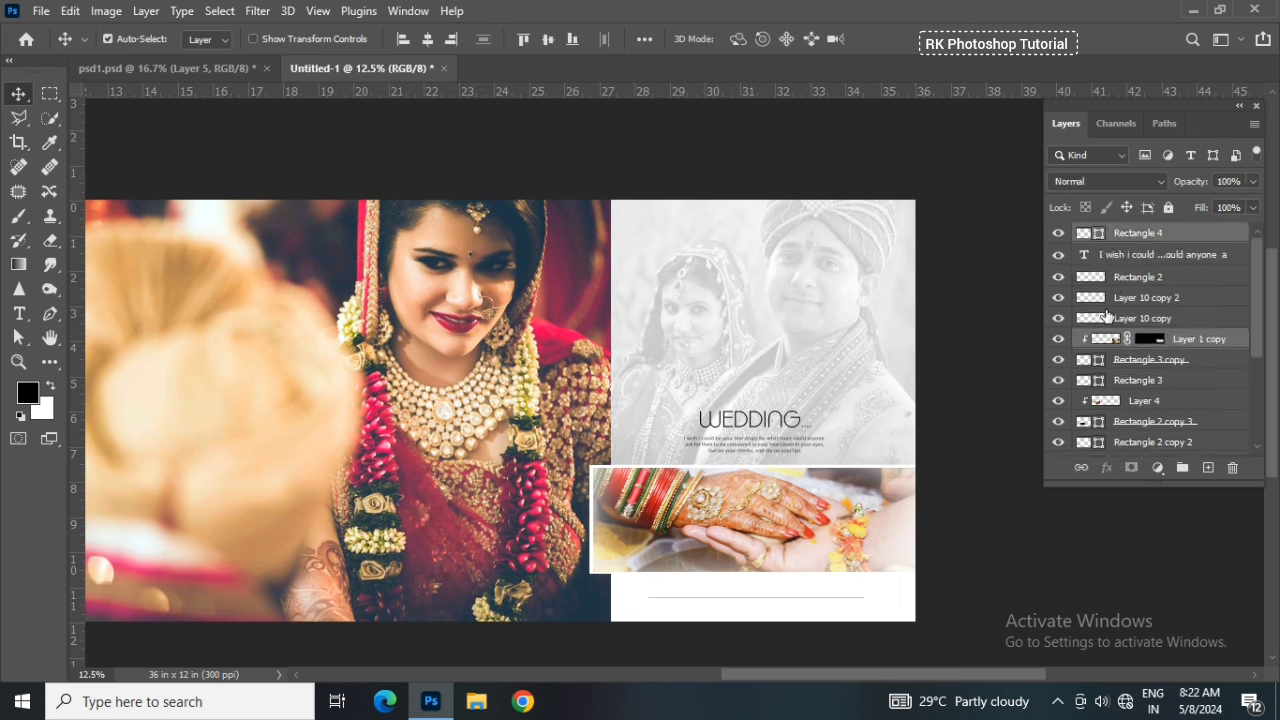
left_click(1145, 235)
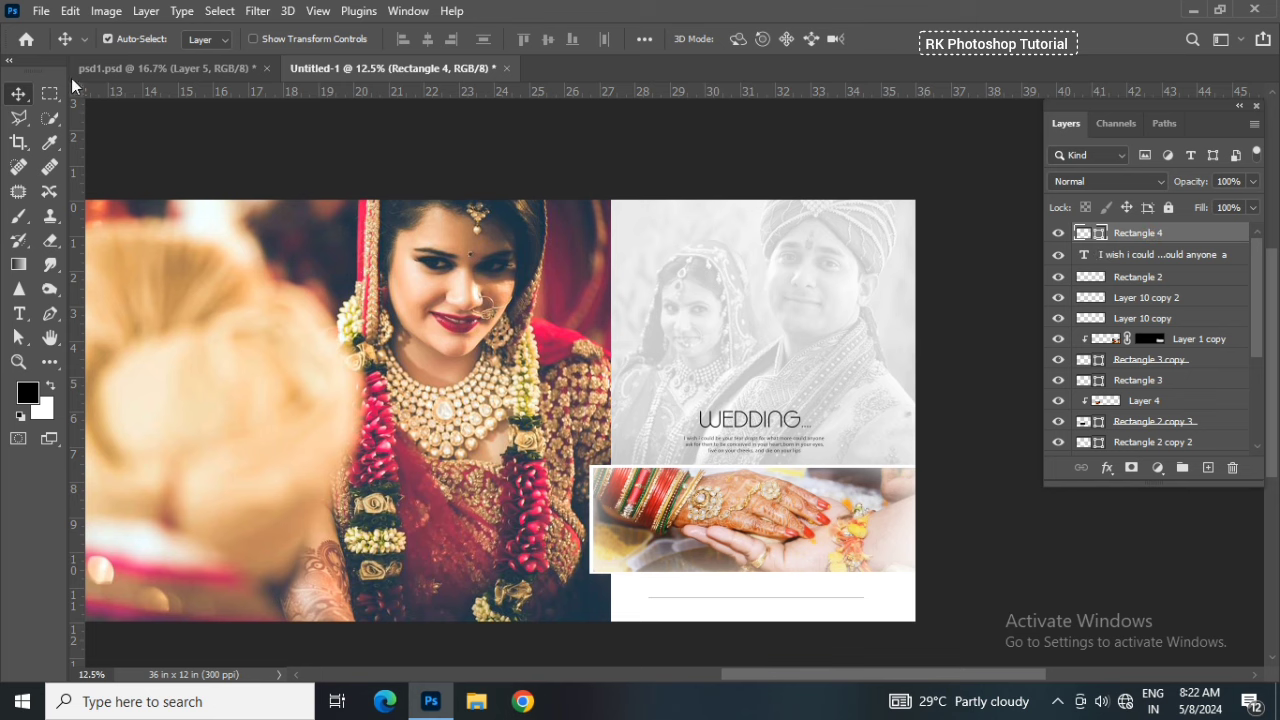
left_click(150, 68)
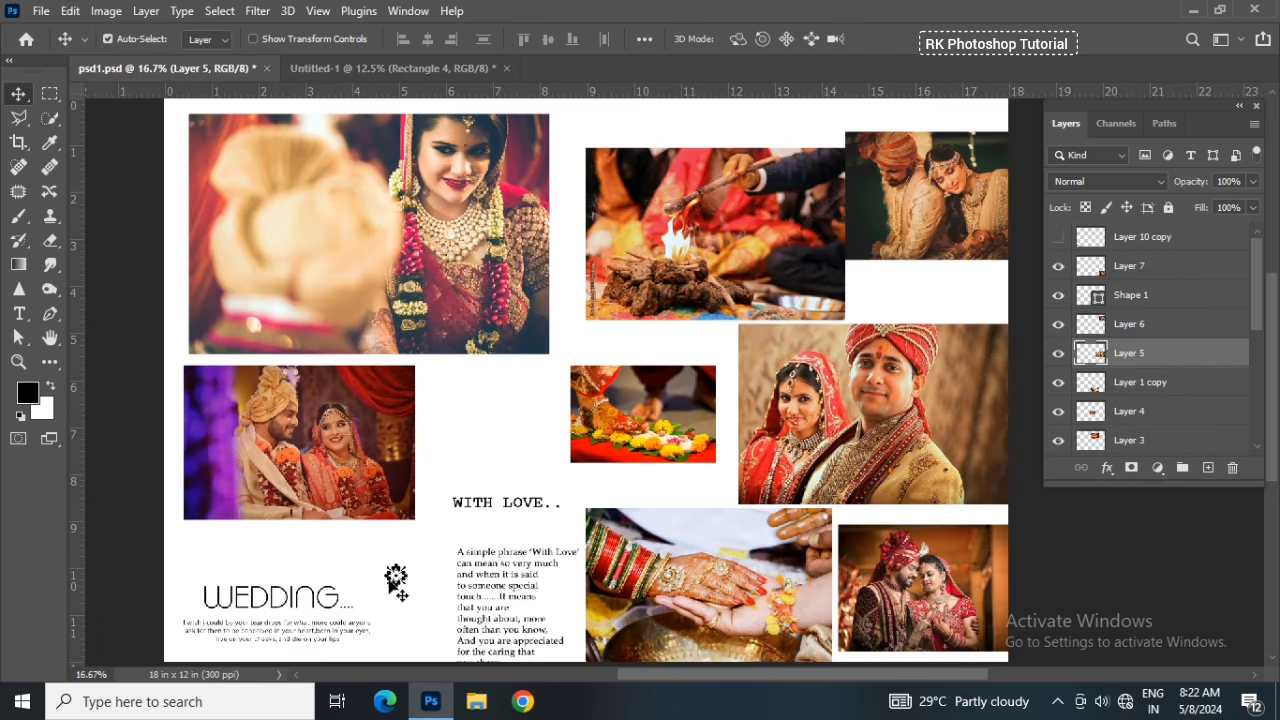
left_click(396, 580)
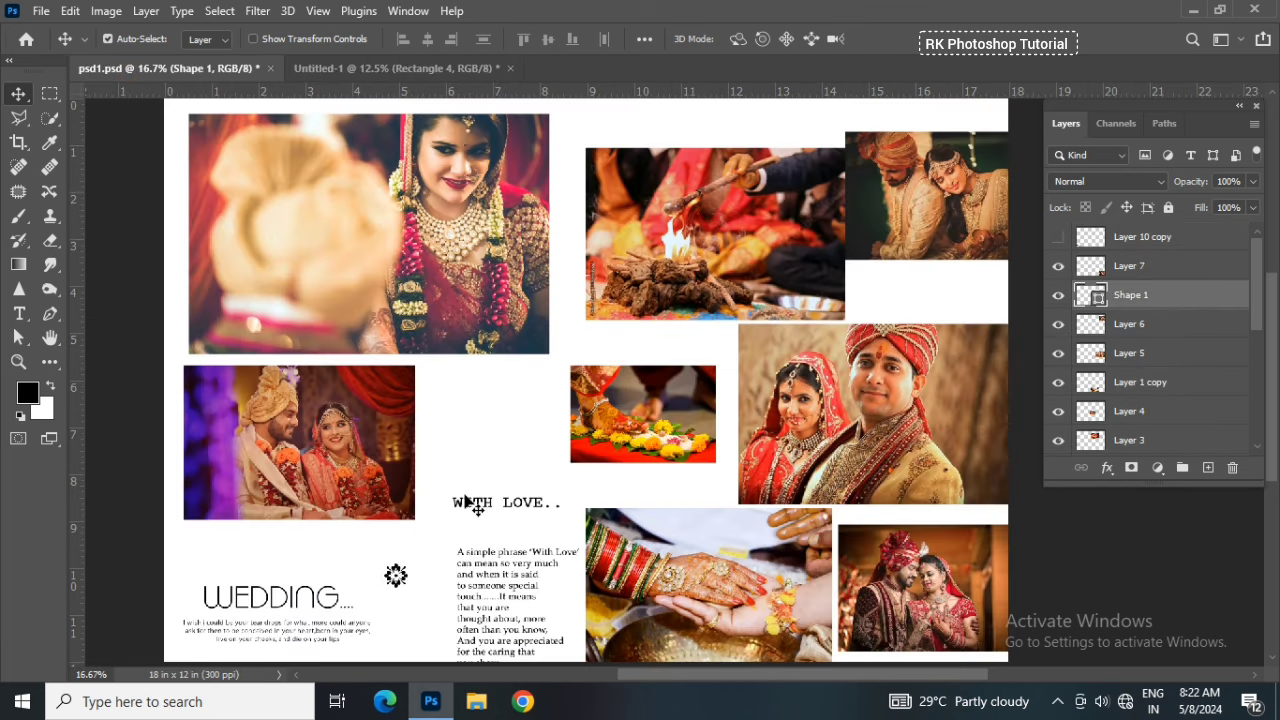
left_click_drag(470, 508, 404, 62)
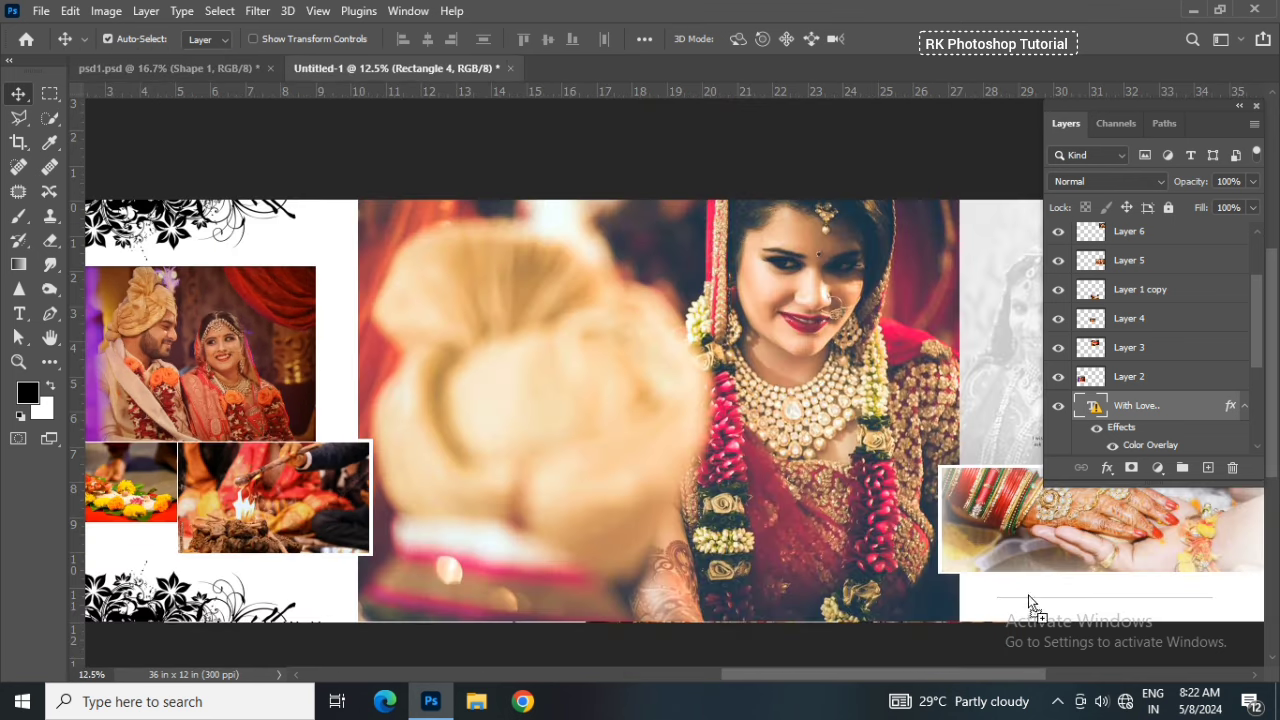
mouse_move(404, 62)
left_mouse_down()
mouse_move(1082, 597)
mouse_move(702, 555)
left_mouse_up()
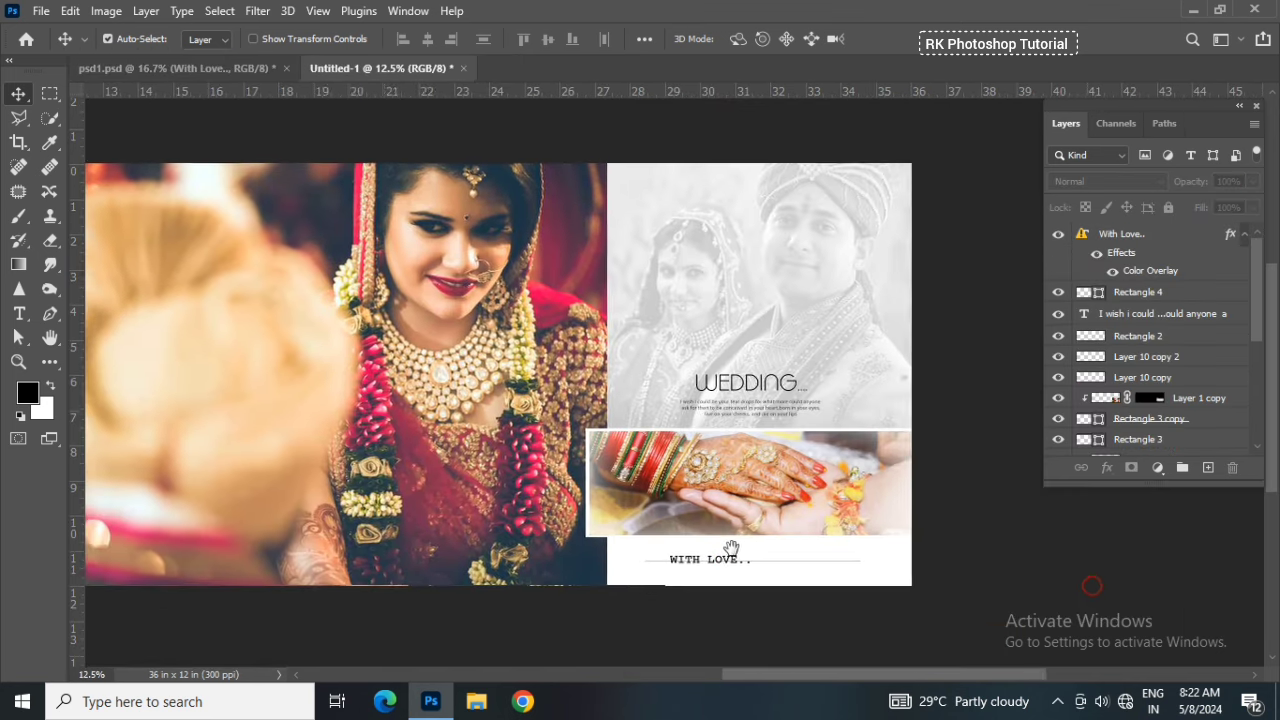
Hide the Rectangle 4 thin line below the hands photo
left_click(783, 580)
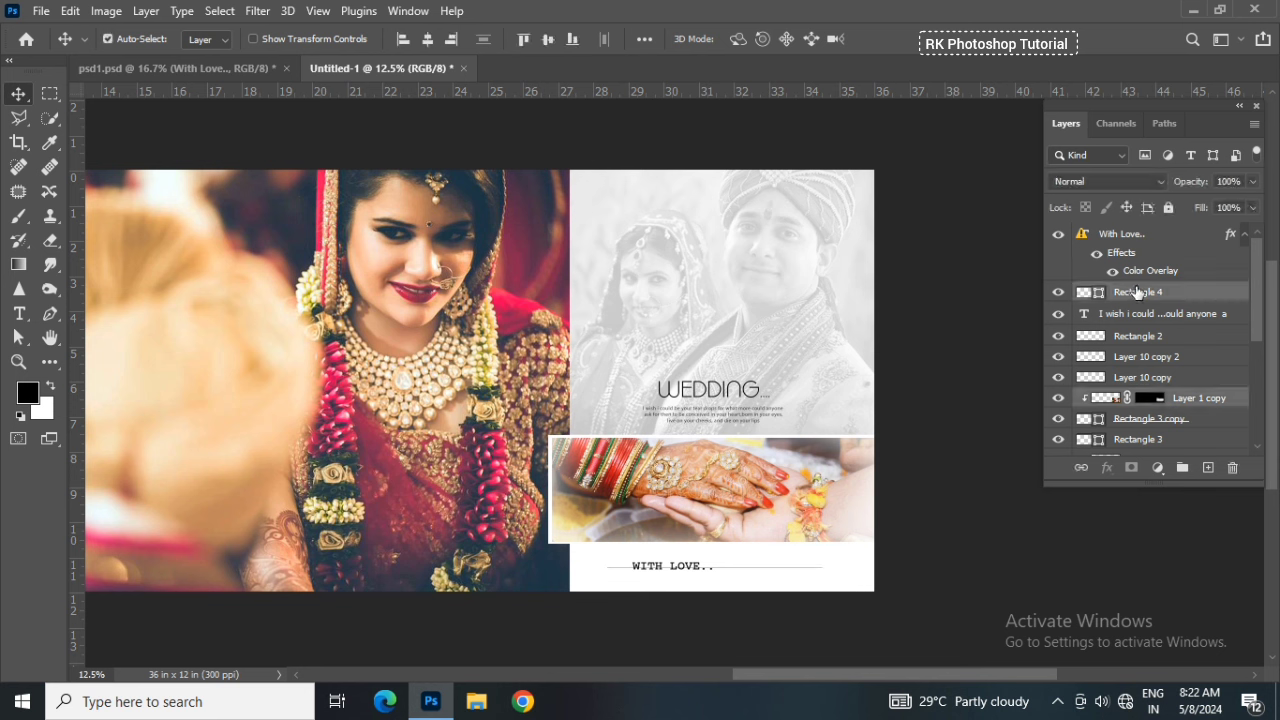
left_click(1136, 291)
left_click(1058, 291)
left_click(690, 566)
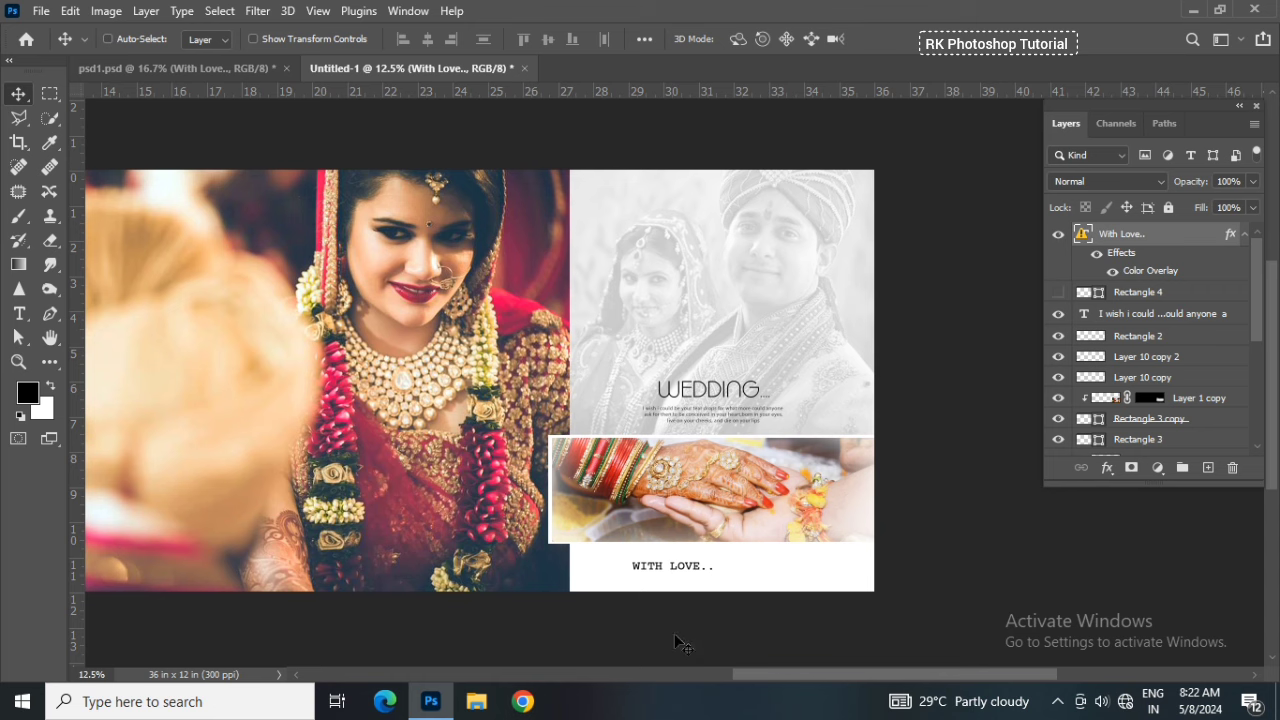
Scale the WITH LOVE.. text down to about 84%, ignoring the missing-font warning
key("ctrl+t")
left_click(803, 345)
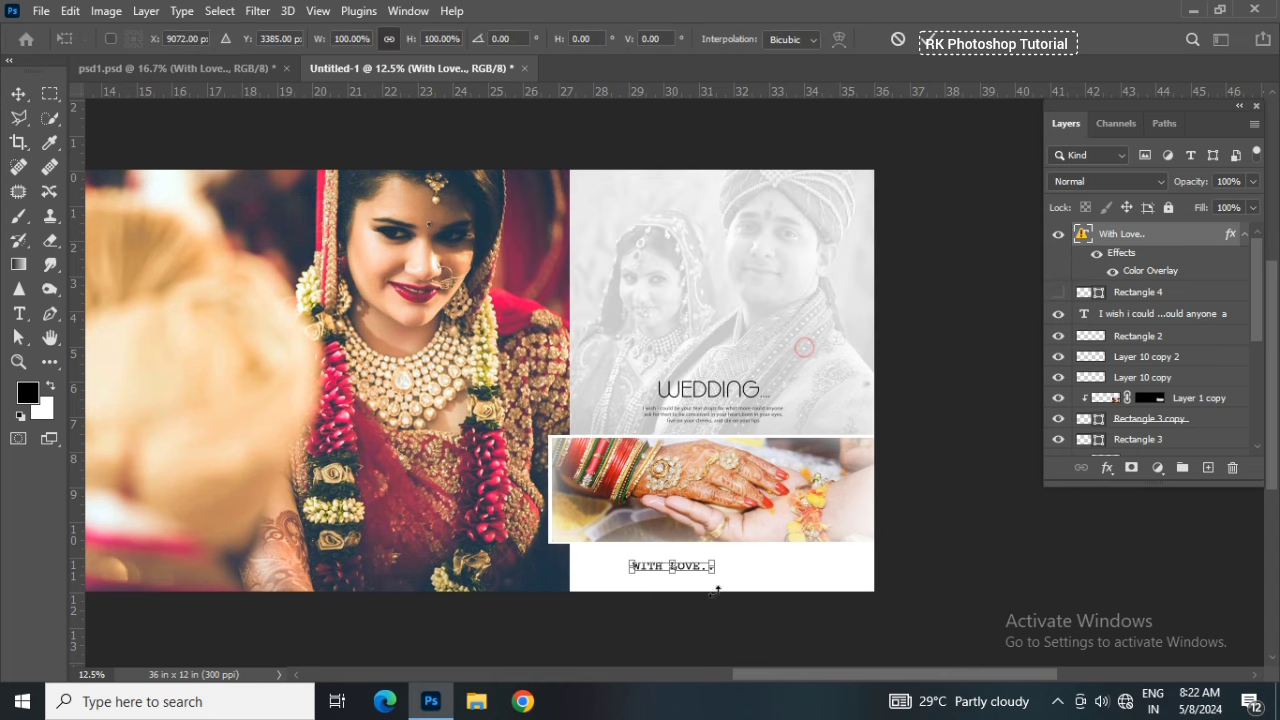
mouse_move(711, 573)
left_mouse_down()
mouse_move(750, 558)
mouse_move(751, 570)
left_mouse_up()
key("Return")
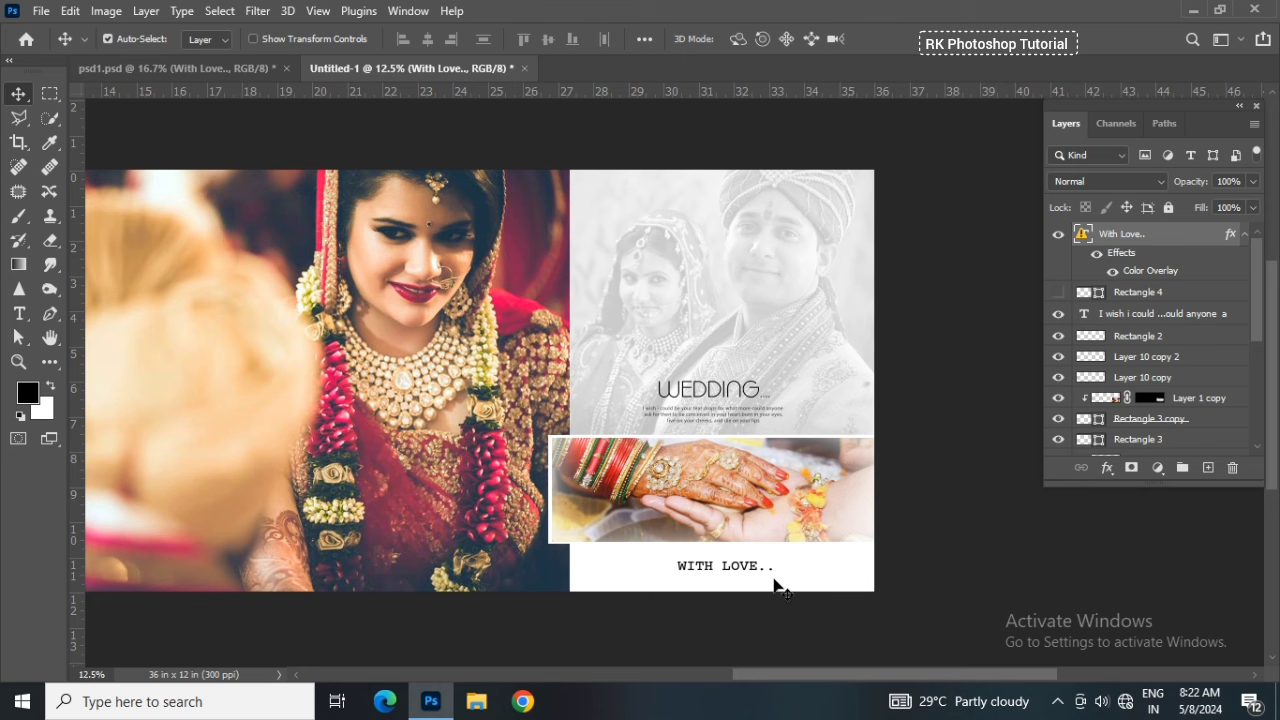
key("ctrl+t")
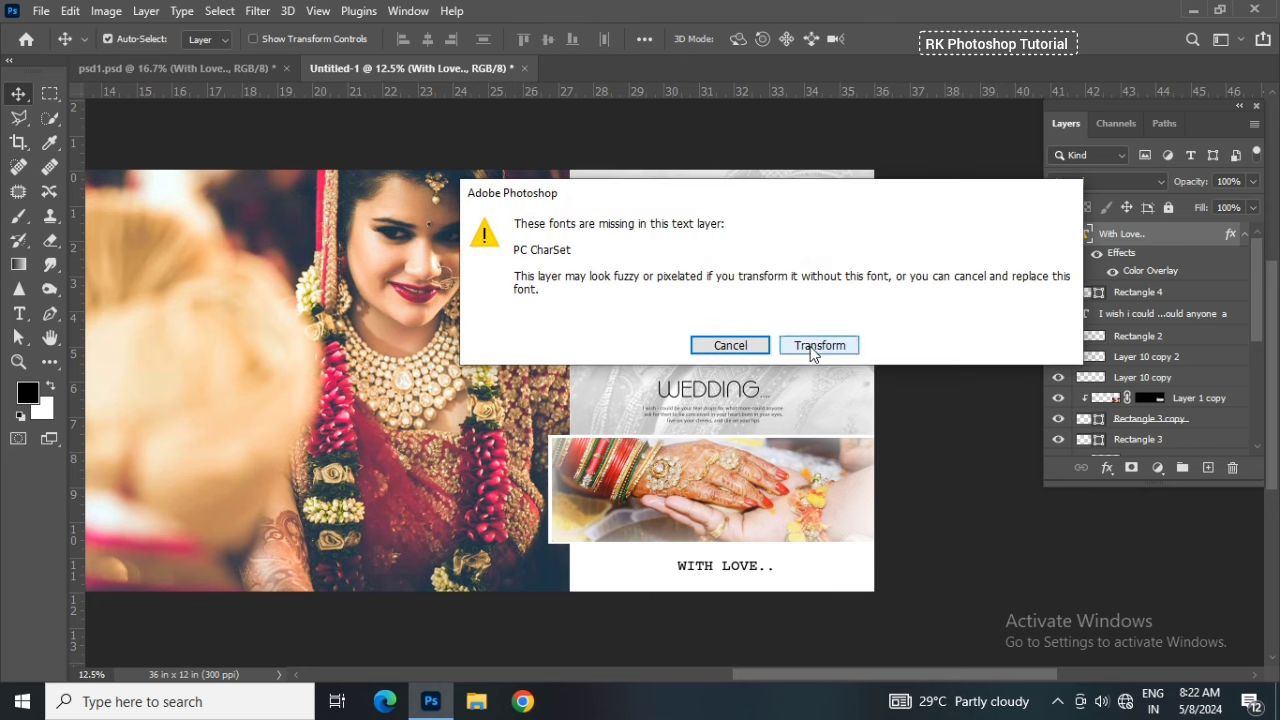
left_click(812, 346)
left_click_drag(771, 571, 766, 567)
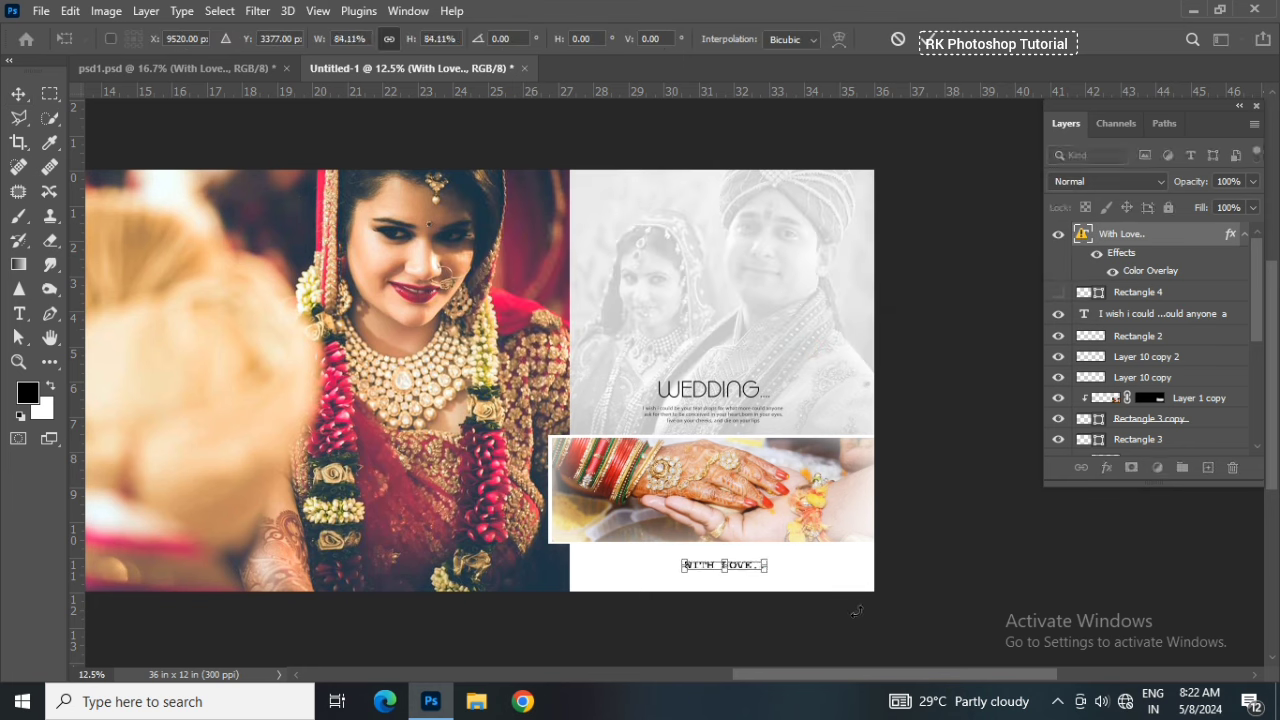
key("Return")
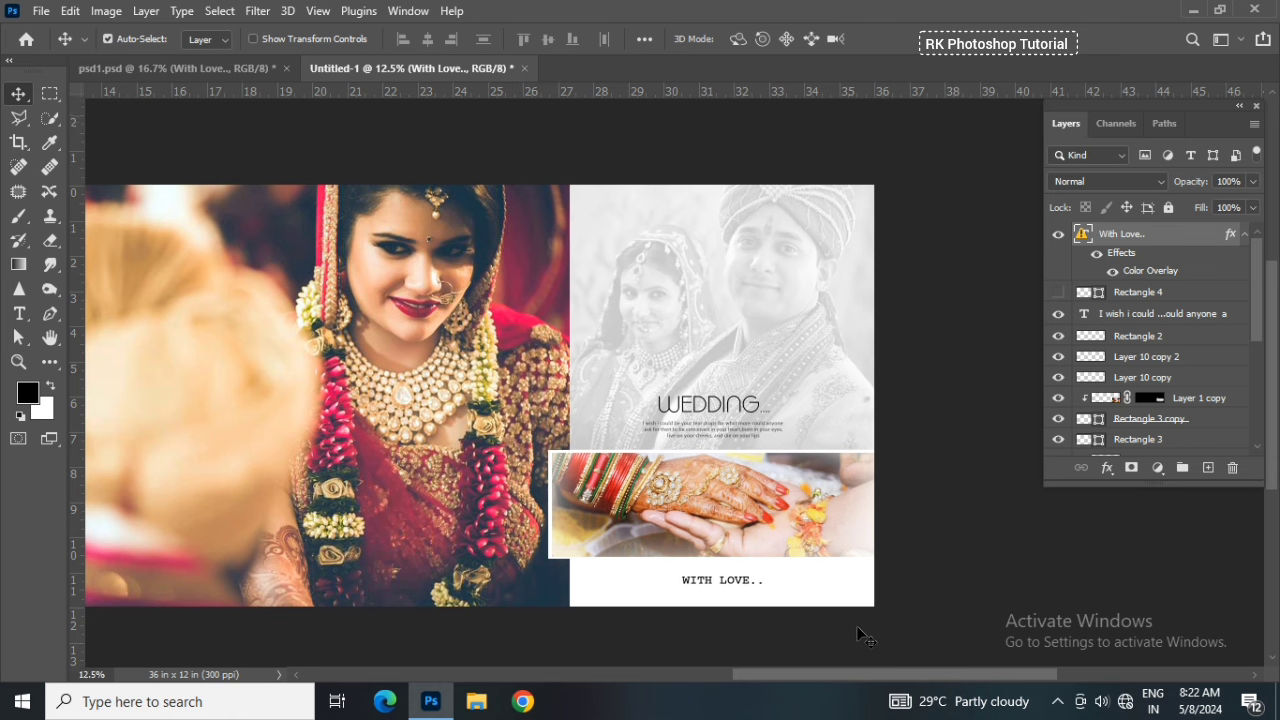
mouse_move(854, 673)
left_mouse_down()
mouse_move(676, 694)
mouse_move(683, 676)
left_mouse_up()
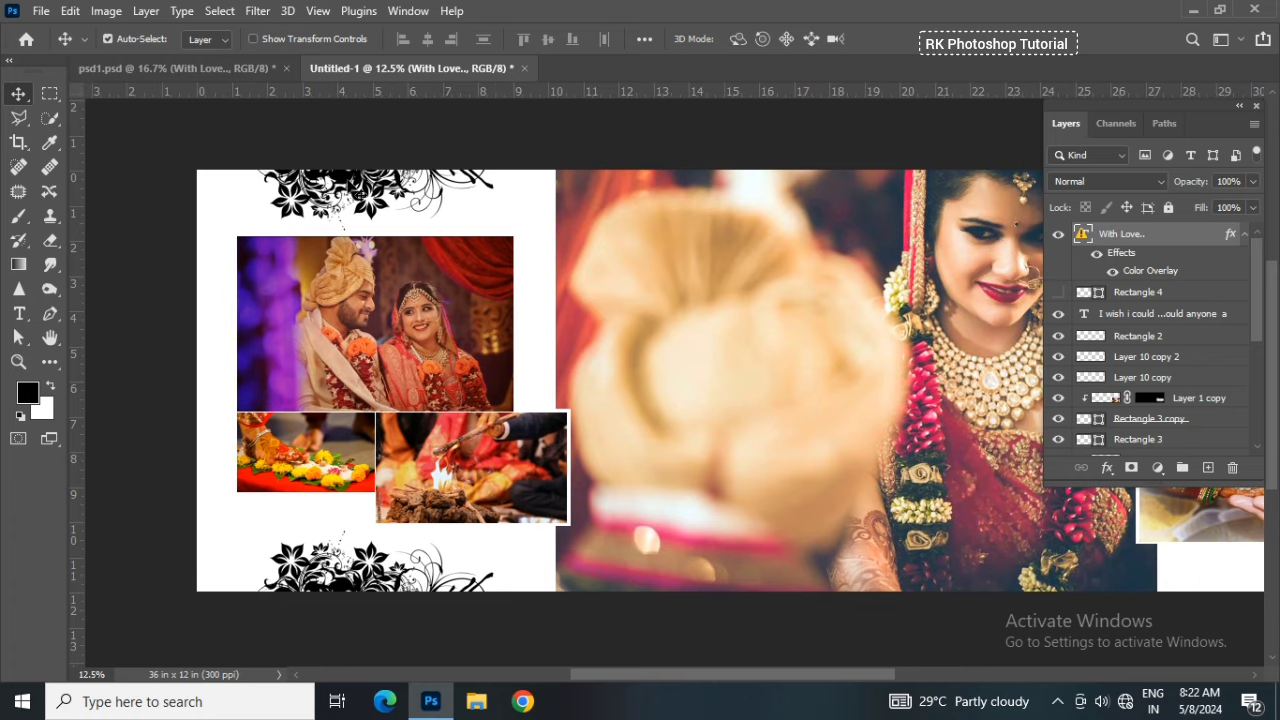
Lower Layer 10 copy and Layer 10 copy 2 floral ornaments to 19% opacity
left_click(355, 186)
left_click(1240, 365)
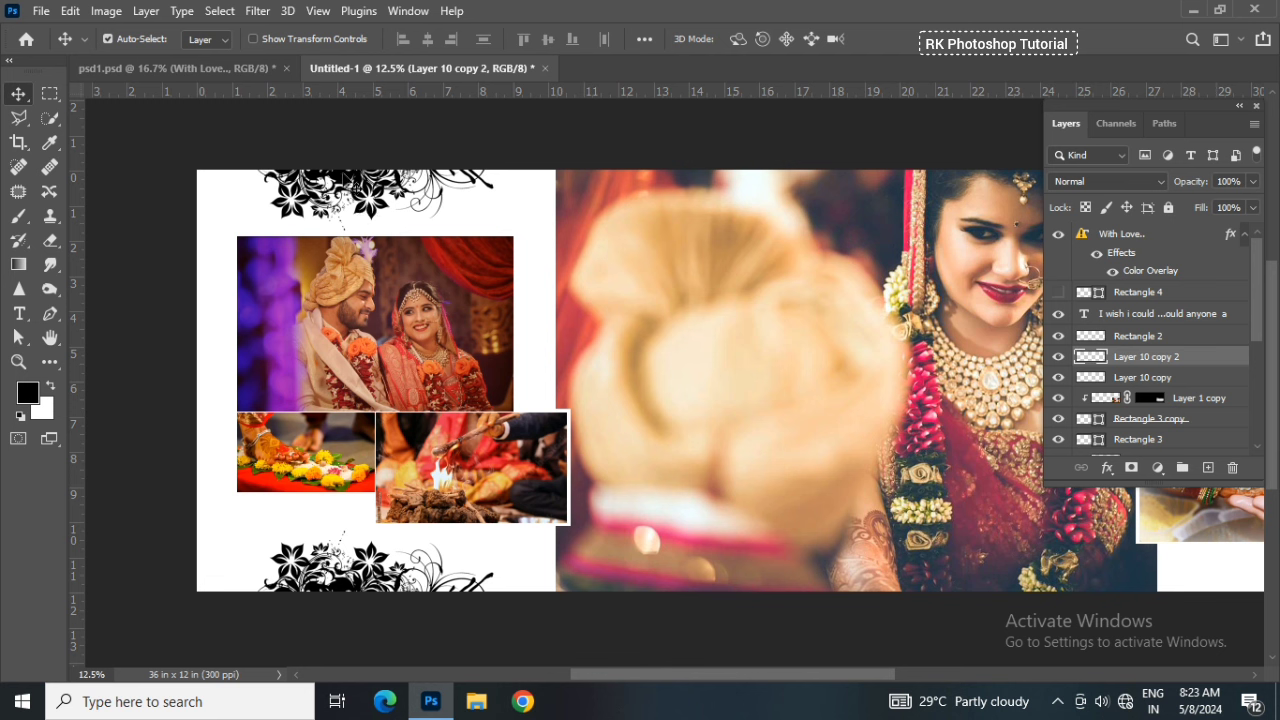
left_click(350, 180)
mouse_move(1190, 189)
left_mouse_down()
mouse_move(1104, 189)
mouse_move(1116, 189)
left_mouse_up()
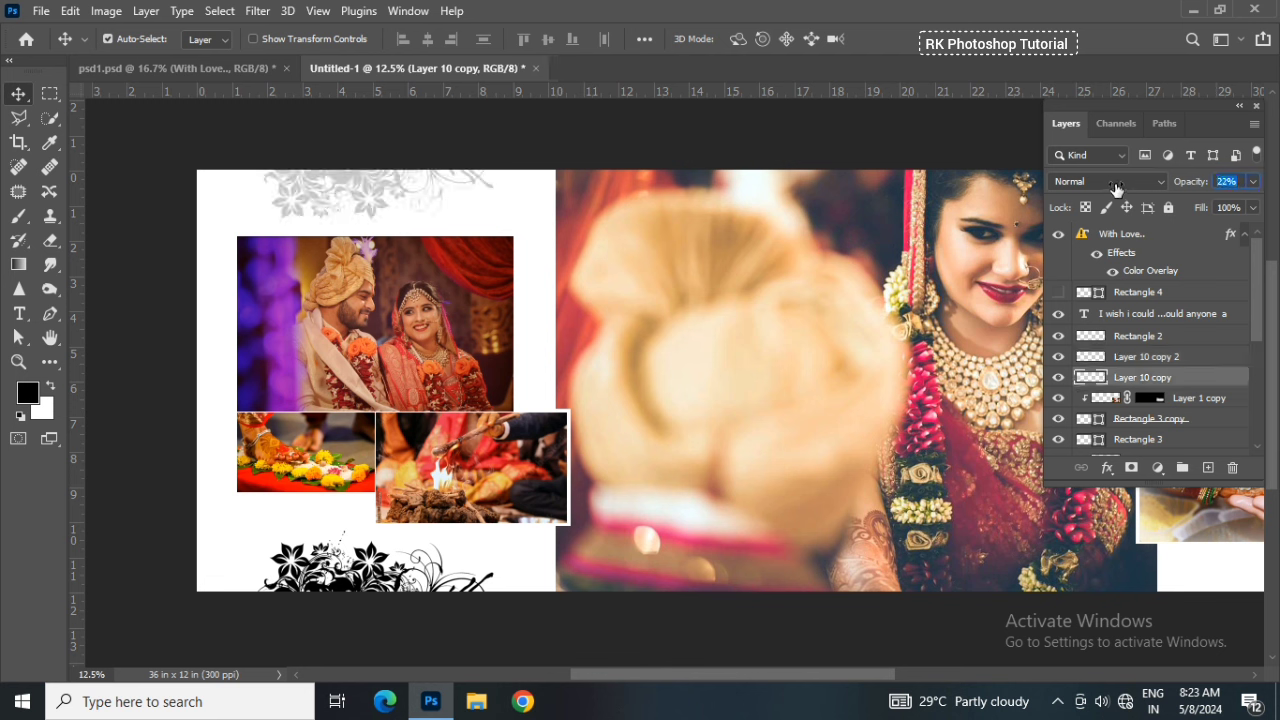
left_click(333, 582)
left_click_drag(1195, 181, 1122, 181)
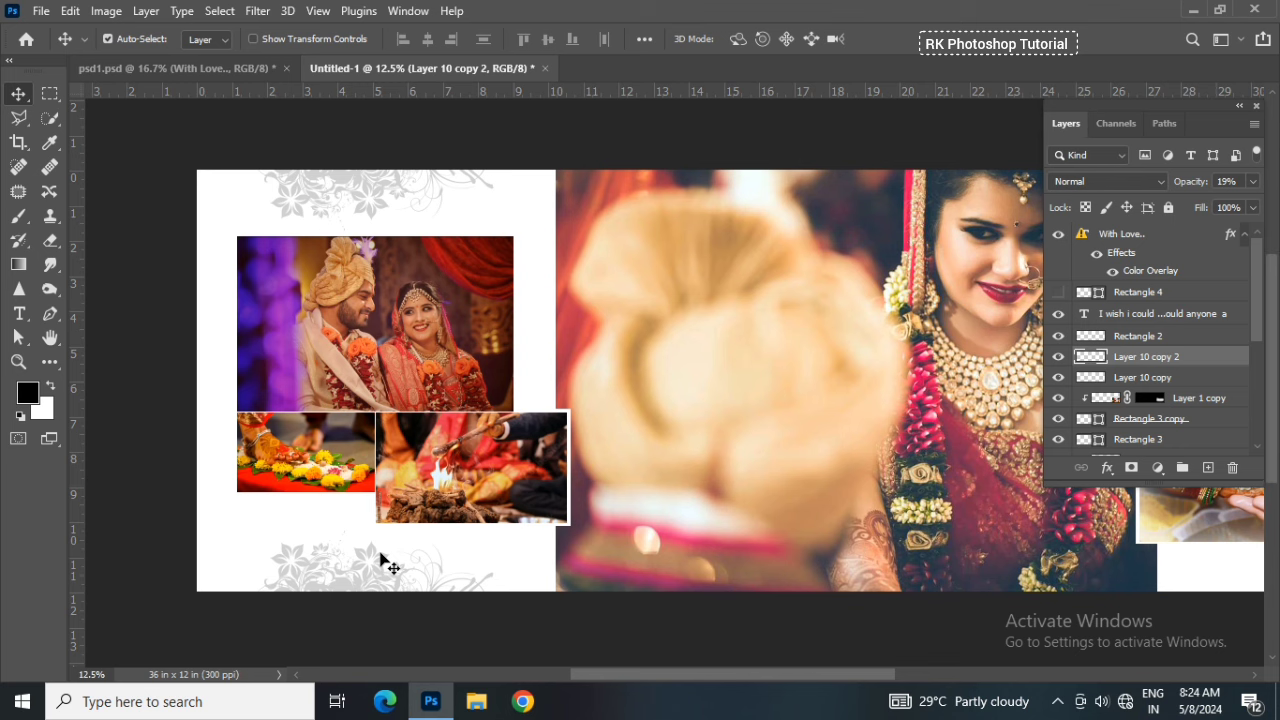
scroll(383, 562, "up", 1)
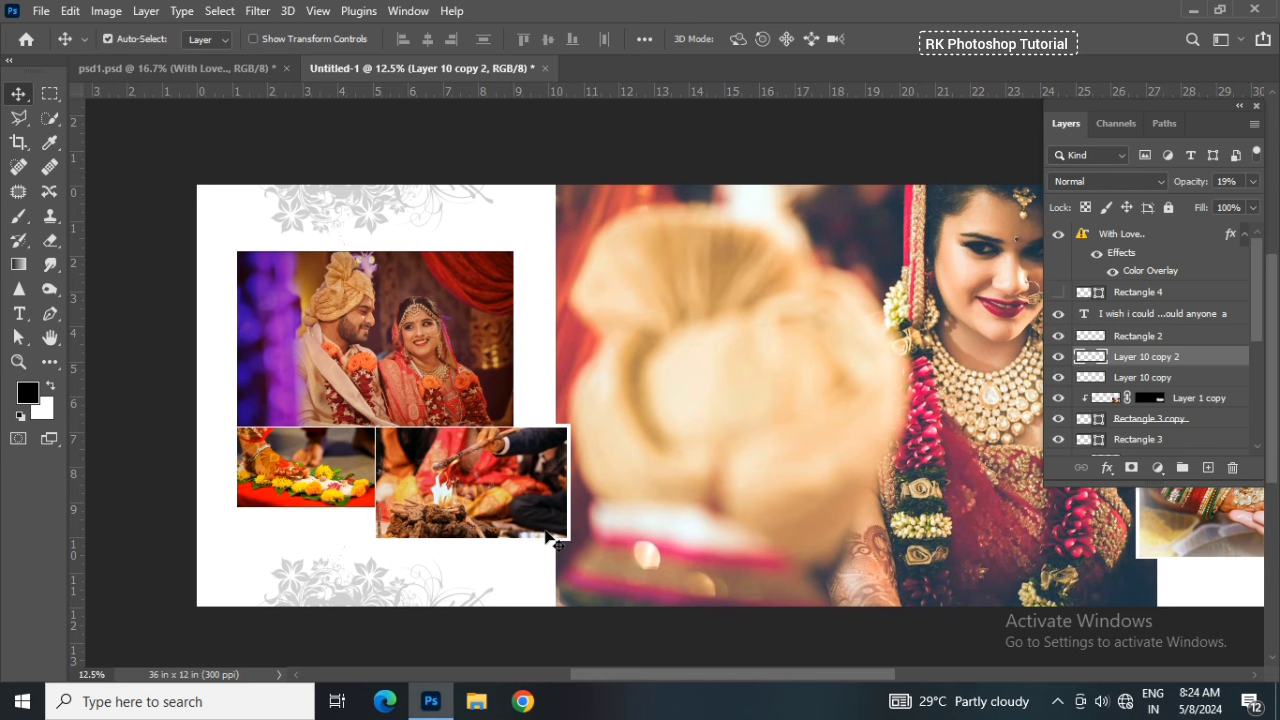
scroll(548, 537, "up", 1)
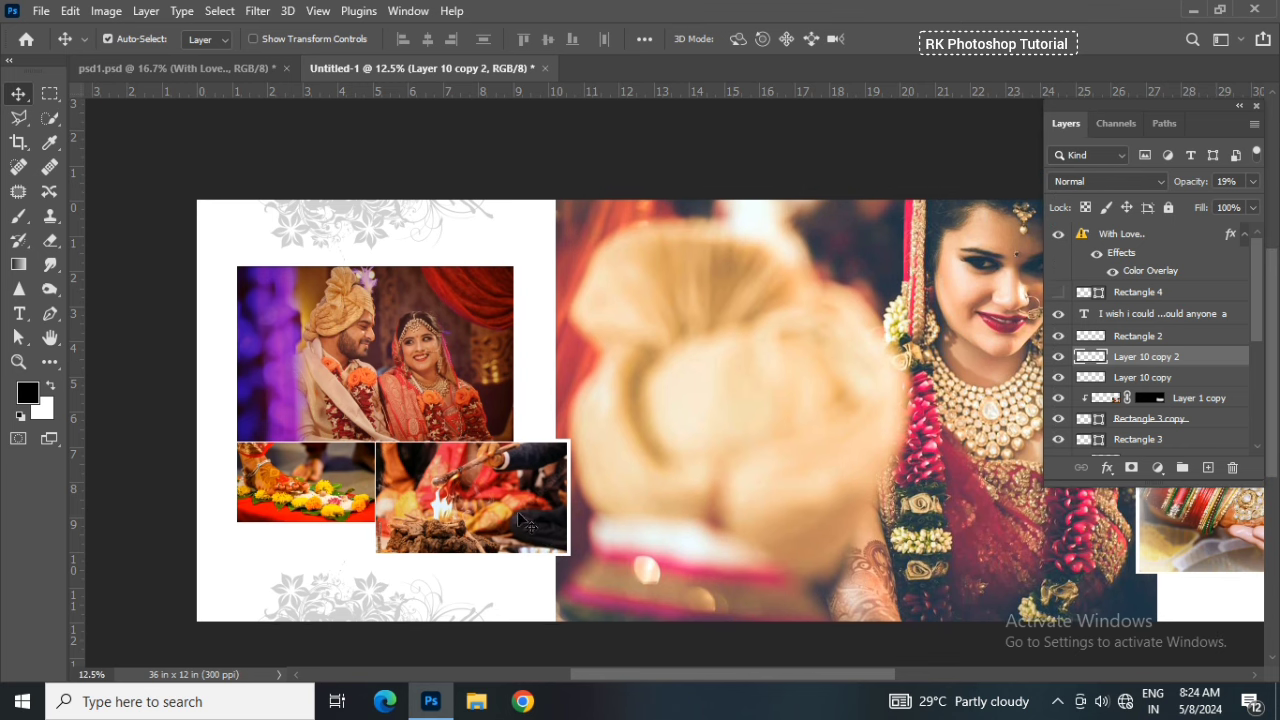
Delete the old left-page couple photo and drop a new couple photo from psd1 onto the black frame
left_click(357, 358)
key("Delete")
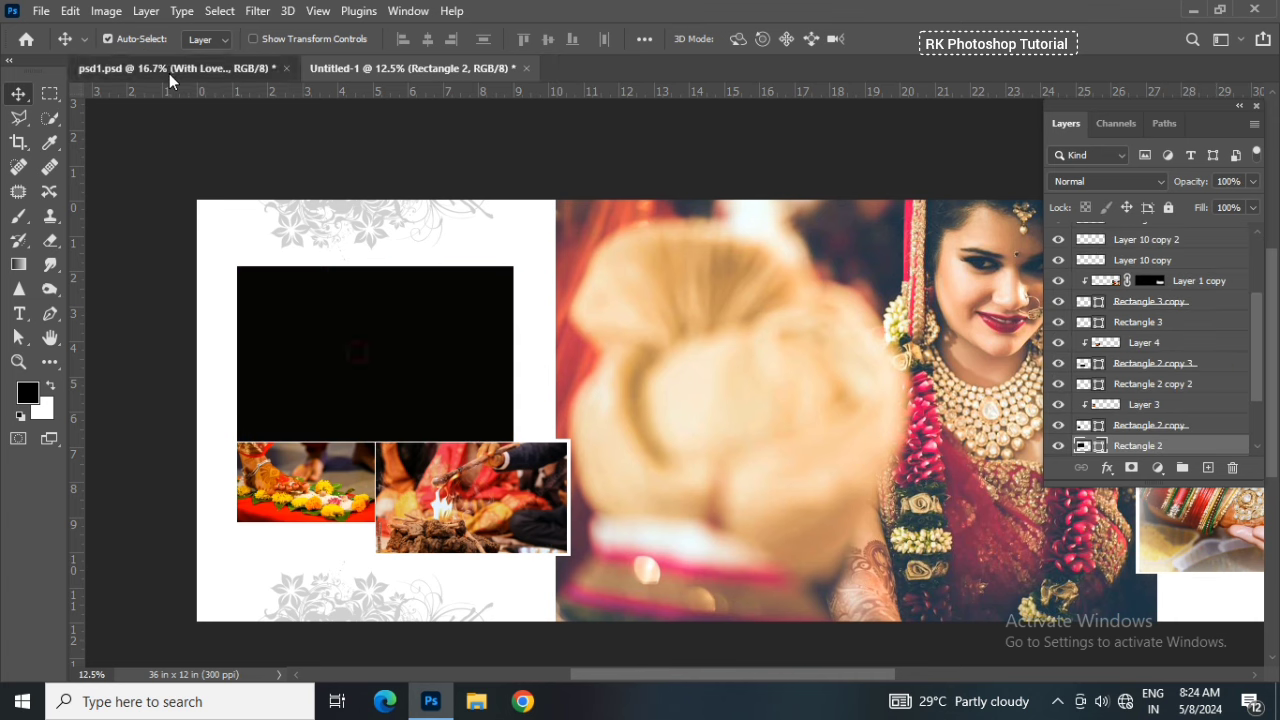
left_click(169, 73)
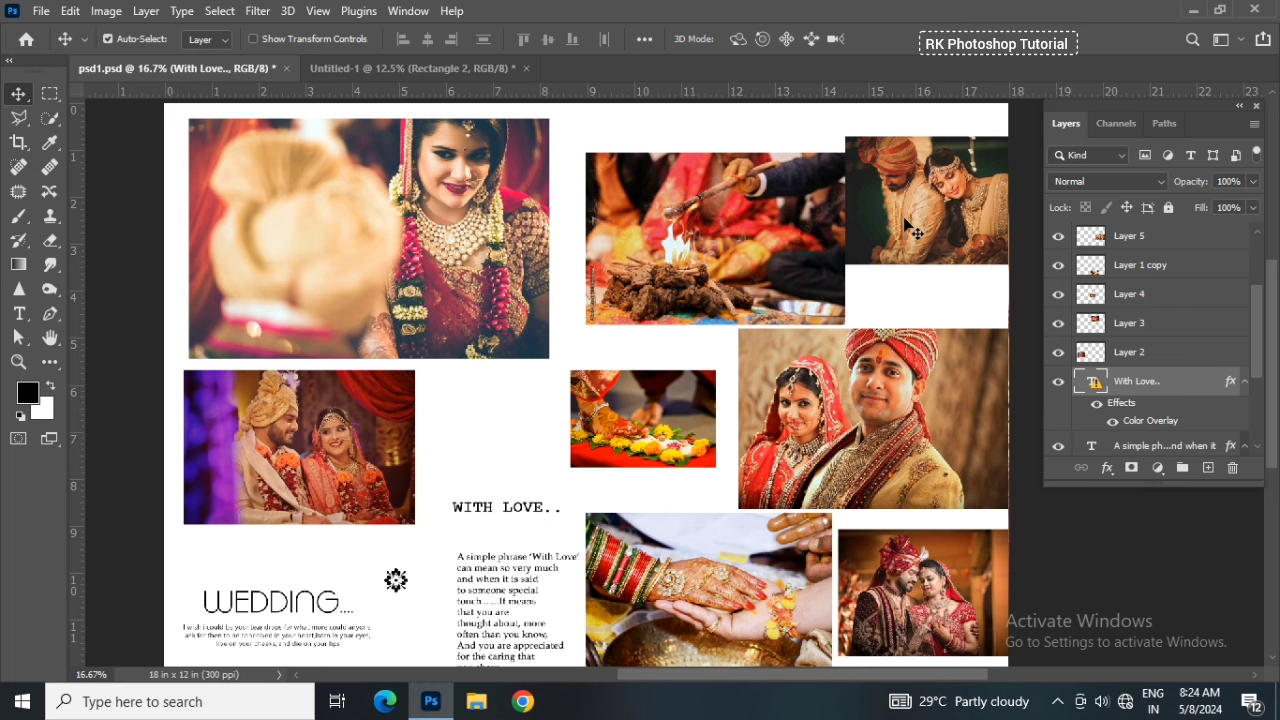
left_click_drag(915, 588, 567, 161)
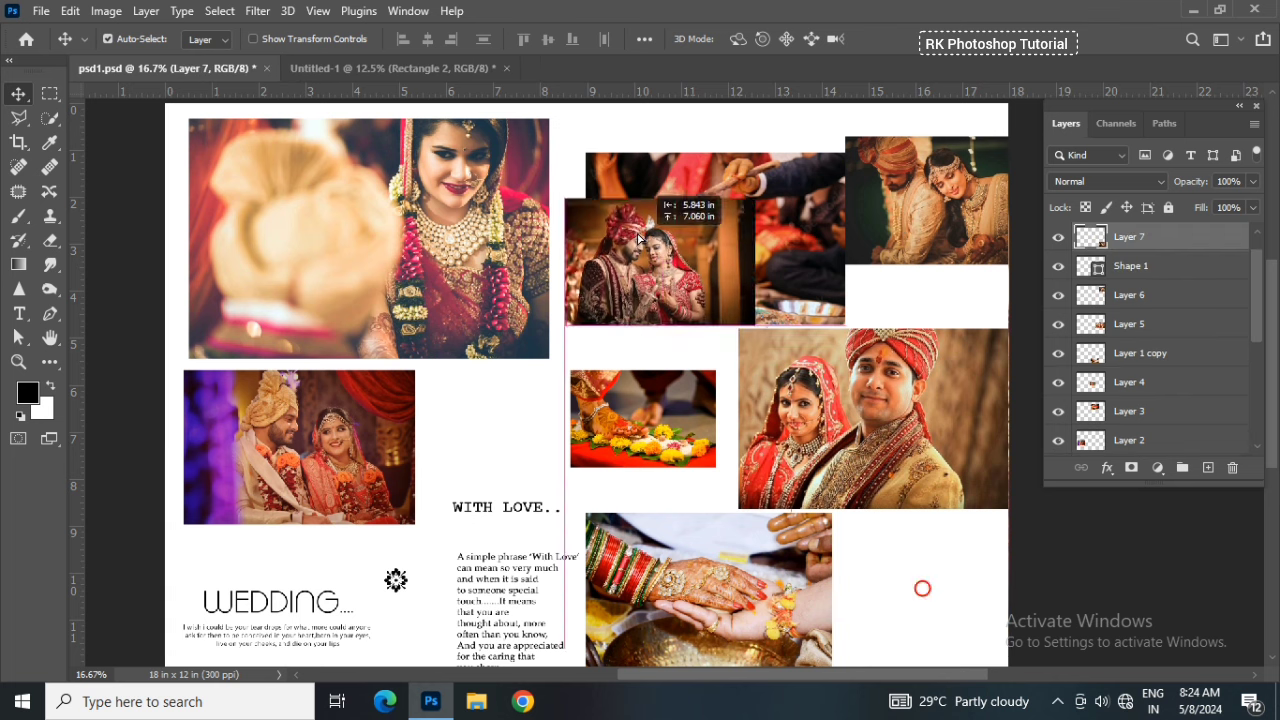
left_click_drag(375, 28, 335, 217)
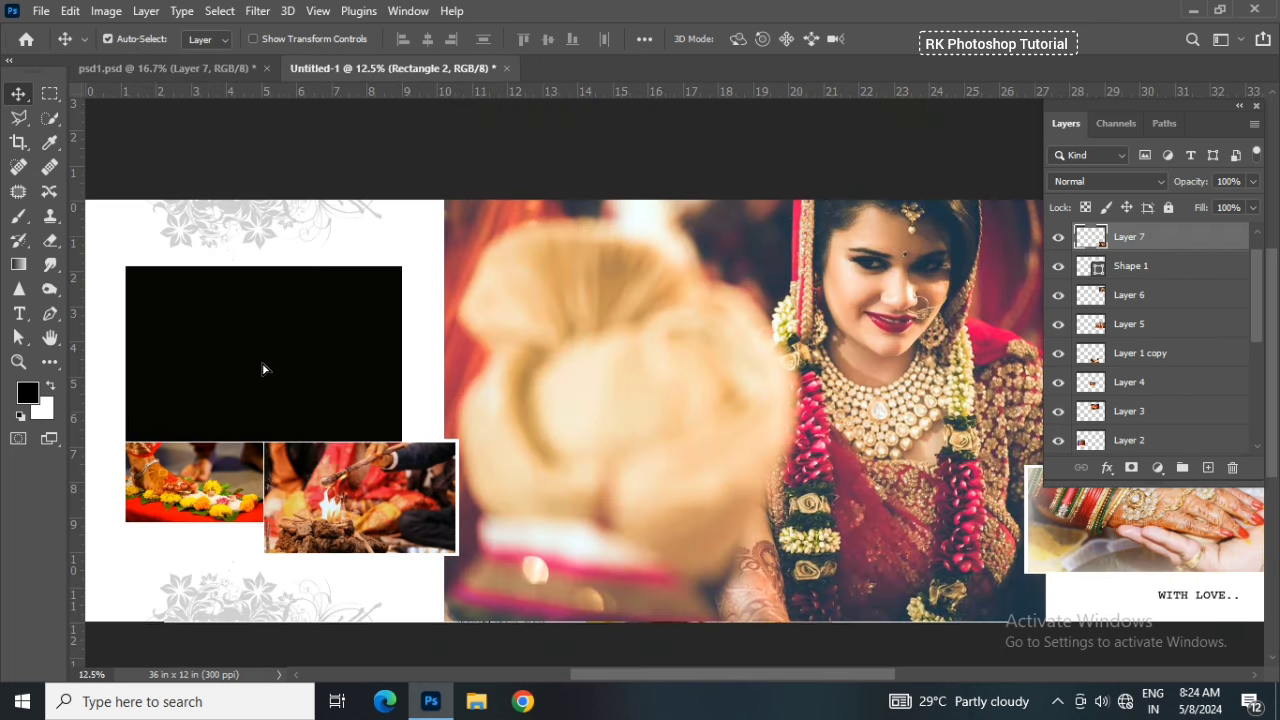
left_click_drag(263, 369, 265, 369)
Clip Layer 6 to the black frame and enlarge it to about 217% to fill it
scroll(1160, 410, "down", 1)
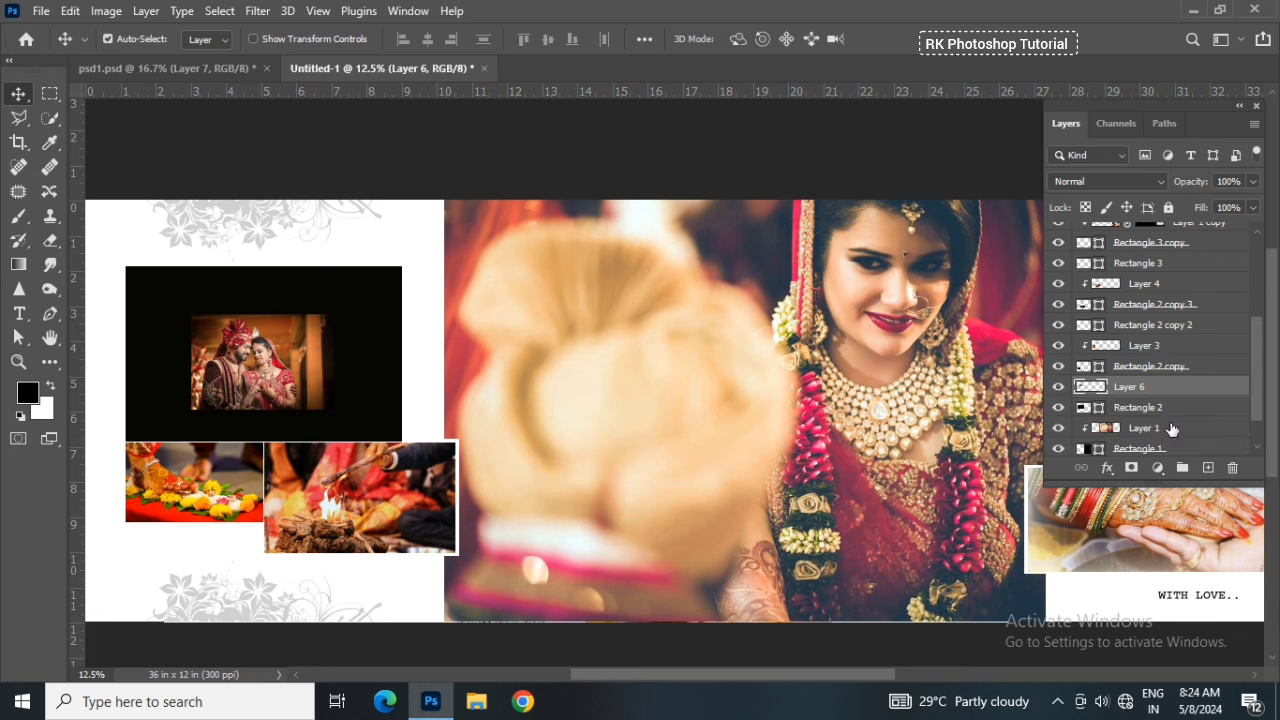
right_click(1176, 387)
left_click(1000, 385)
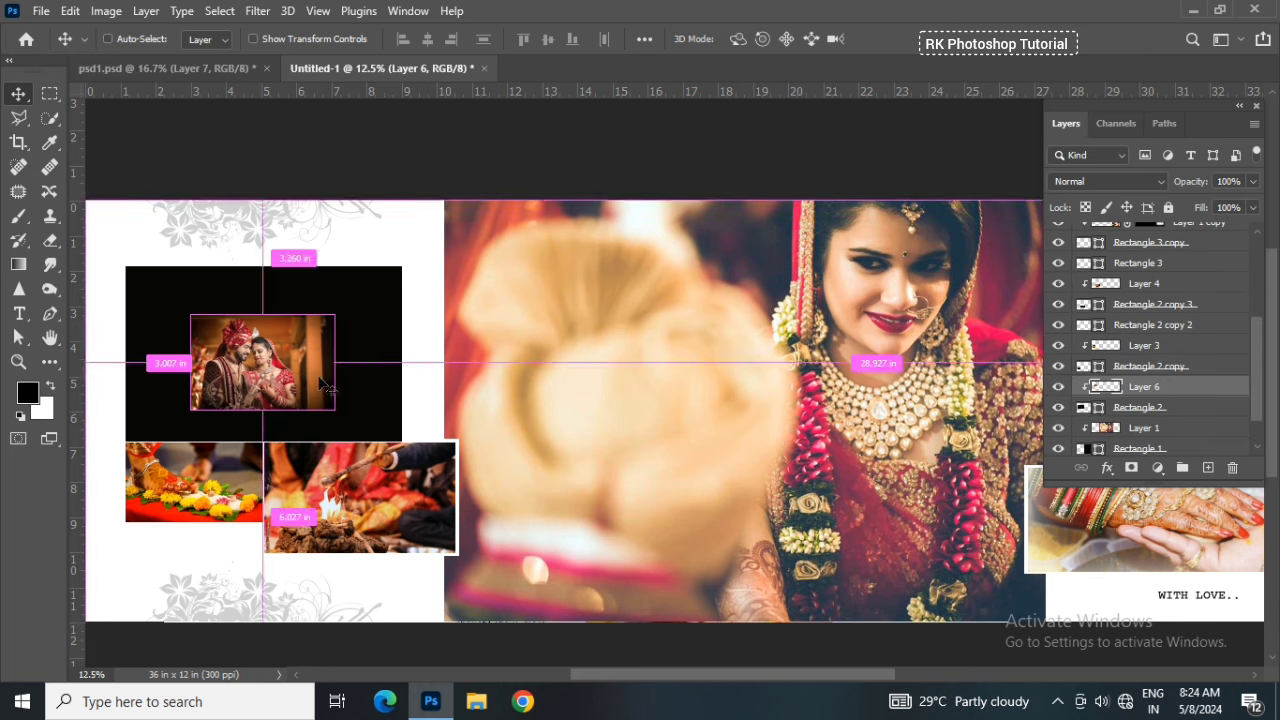
key("ctrl+t")
left_click_drag(335, 410, 418, 462)
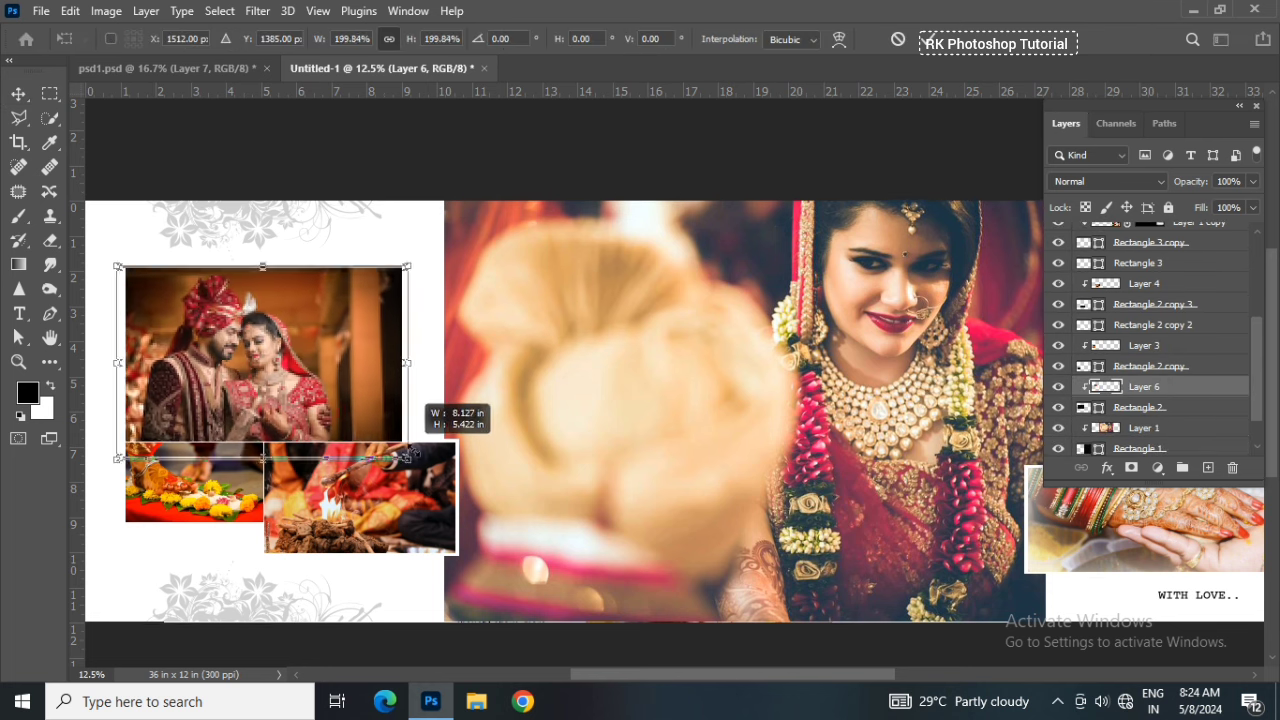
left_click_drag(339, 403, 355, 405)
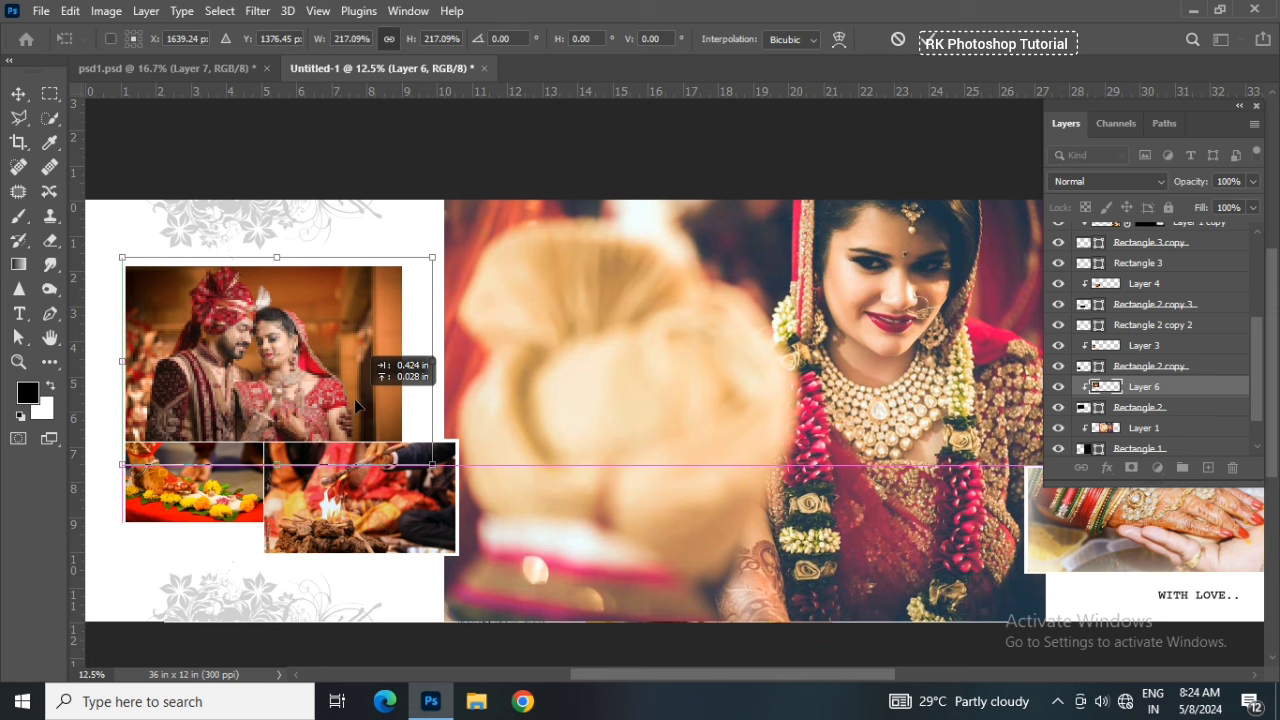
key("Return")
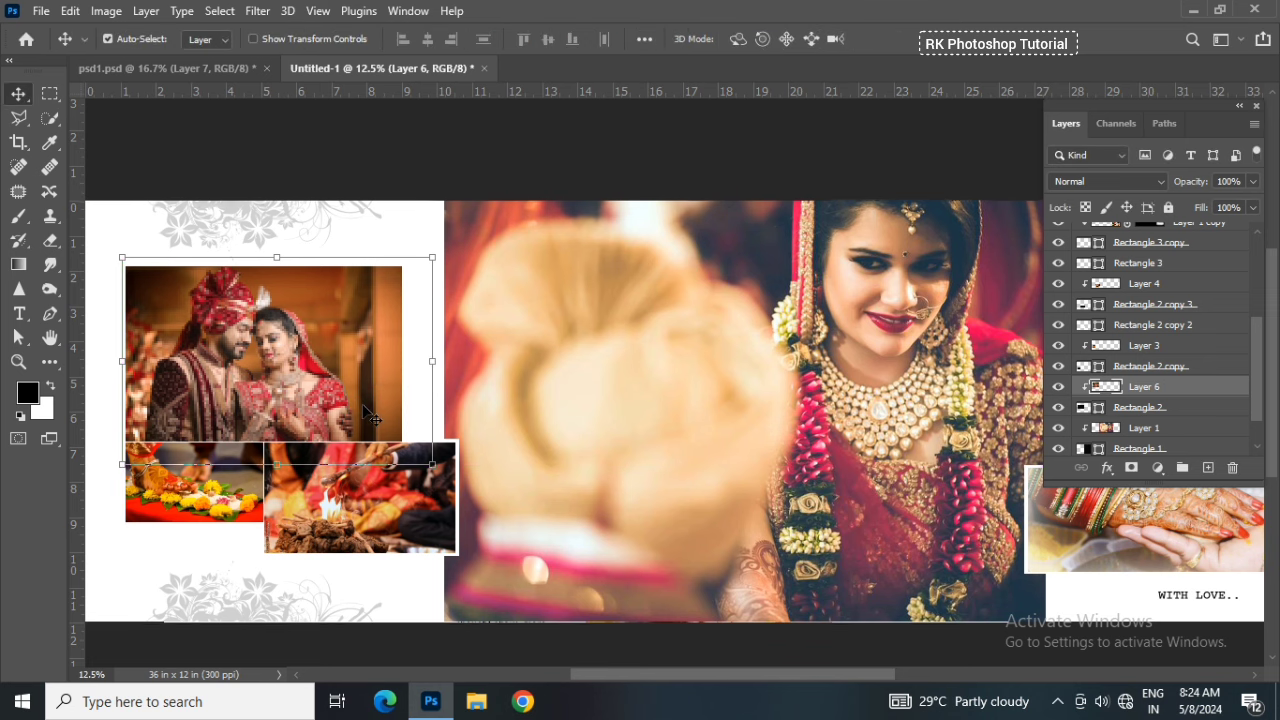
scroll(370, 415, "down", 1)
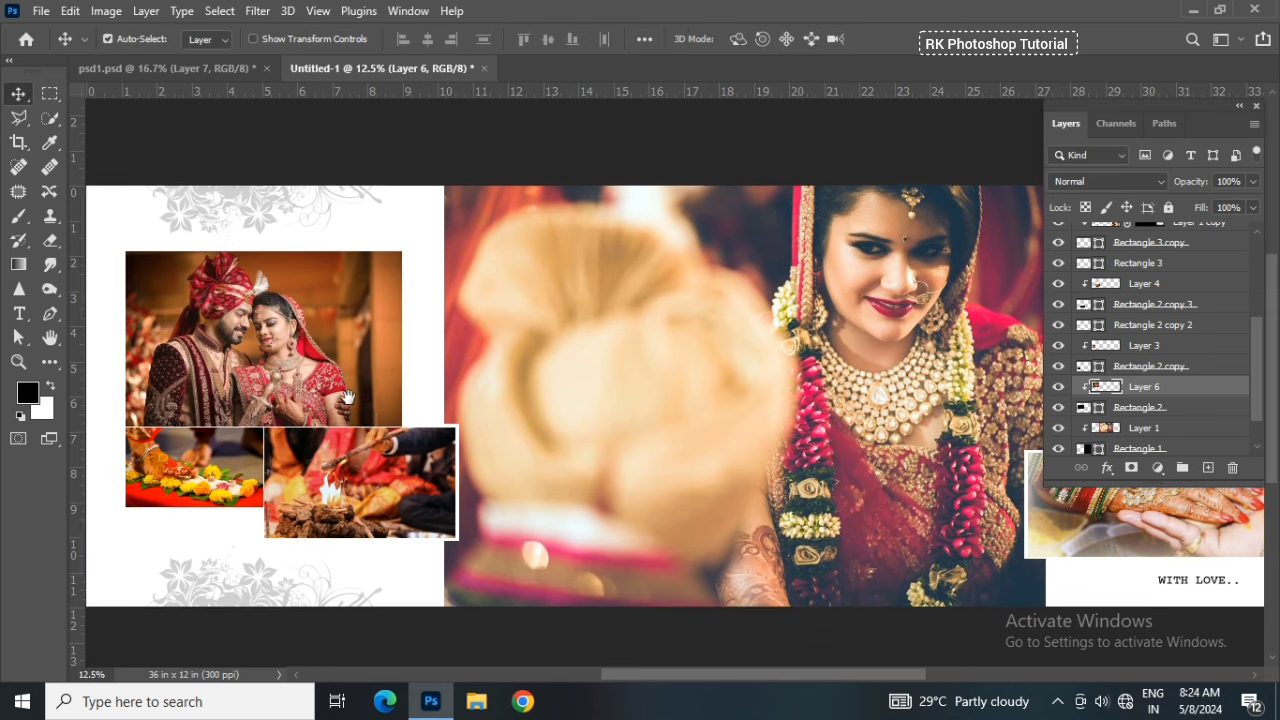
left_click_drag(343, 396, 395, 398)
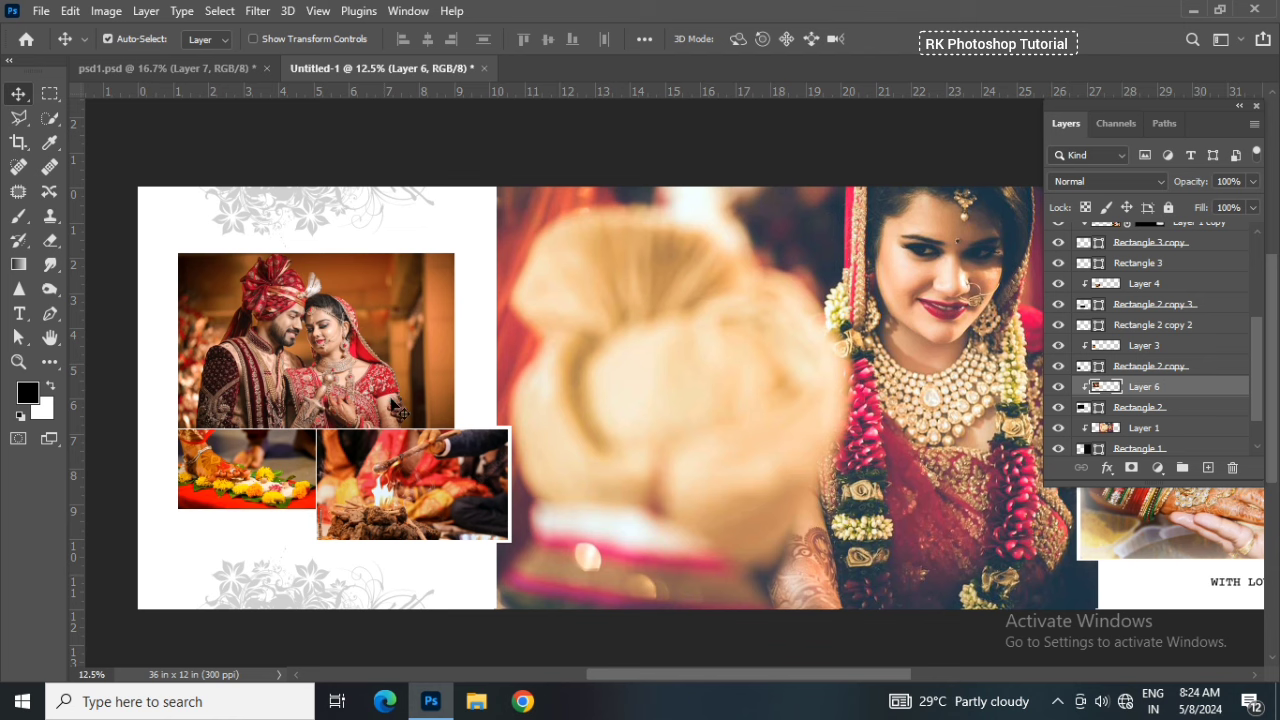
Nudge the fire ritual photo and frame right, and the couple photo and frame up
key("ctrl+plus")
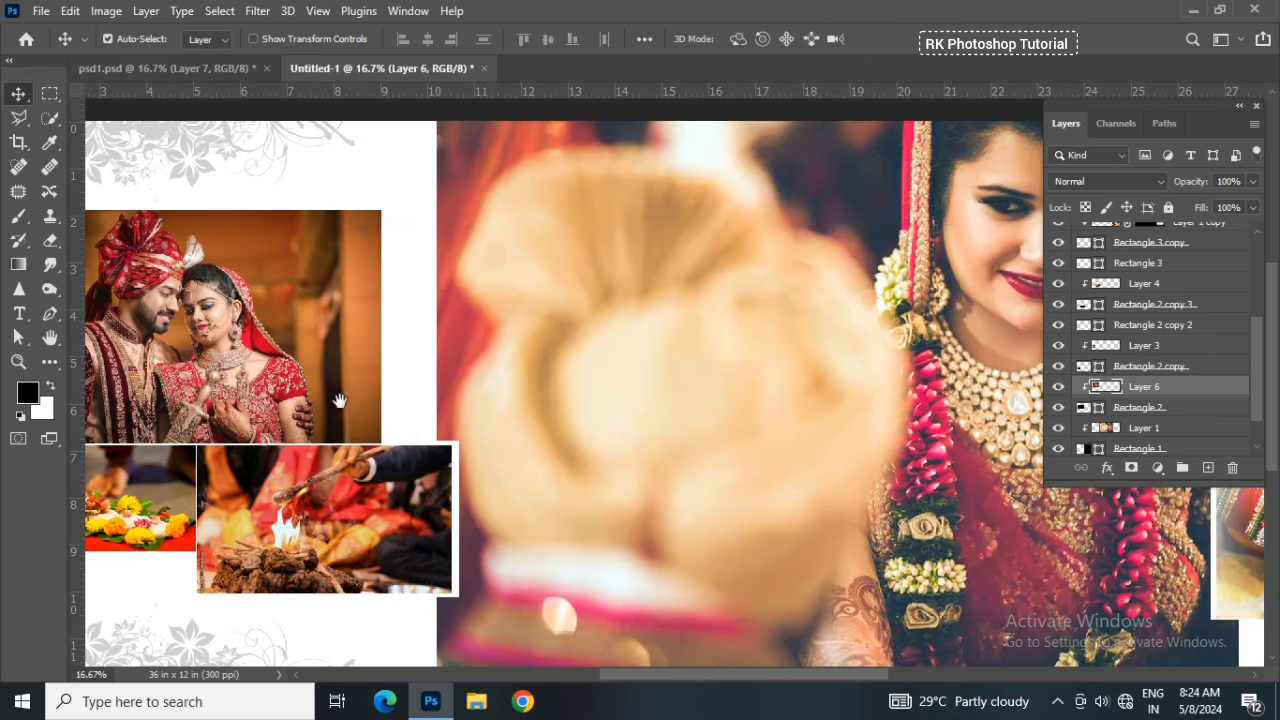
left_click_drag(355, 395, 461, 378)
left_click(443, 442)
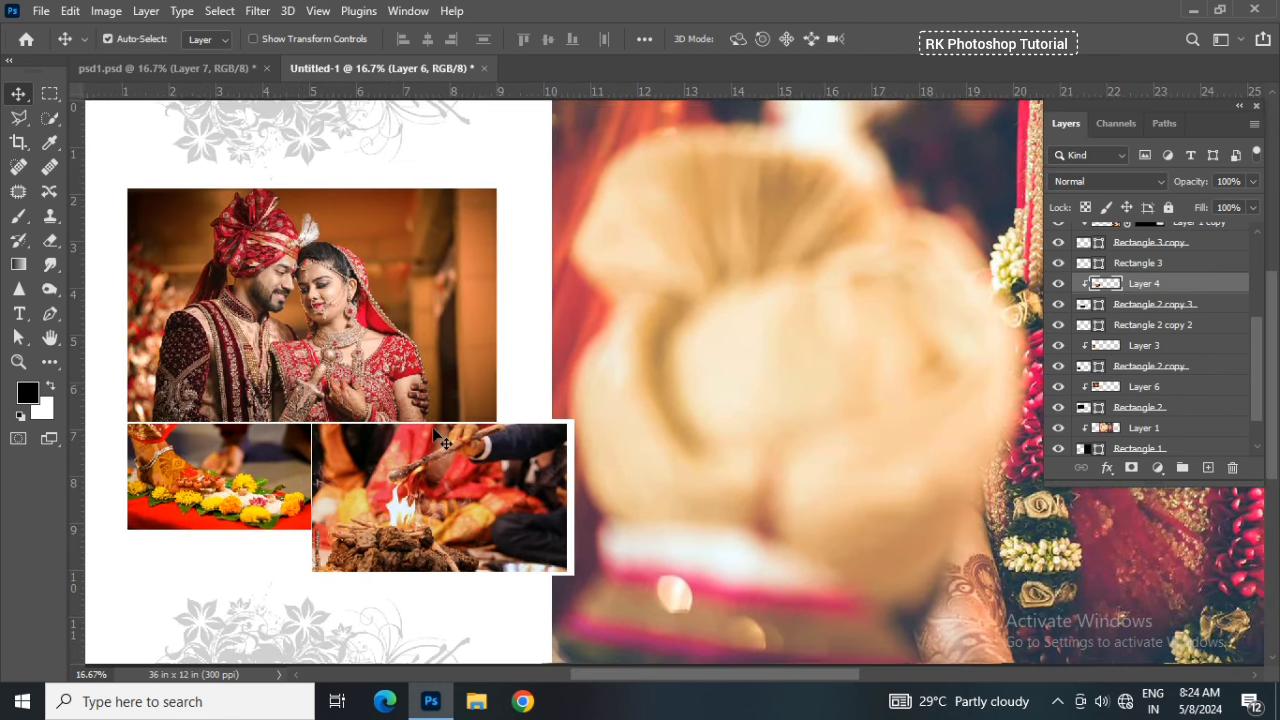
left_click(1134, 310, "shift")
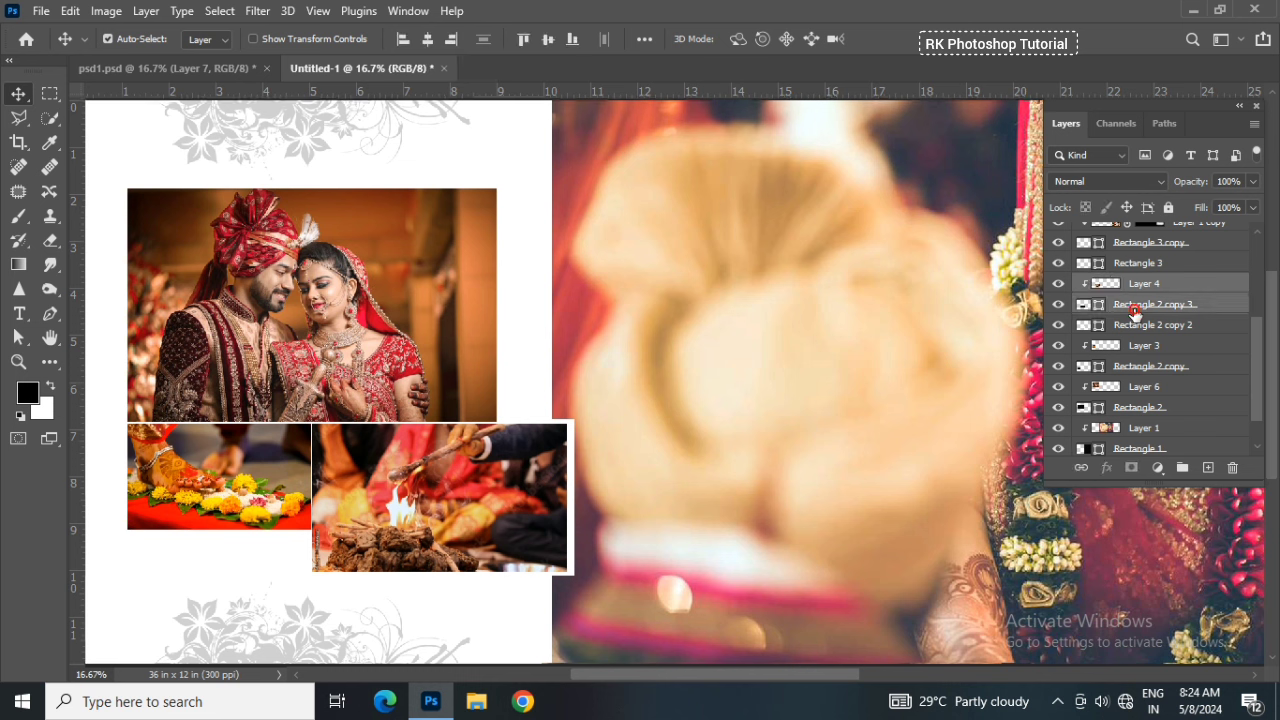
key("shift+Right")
key("shift+Right")
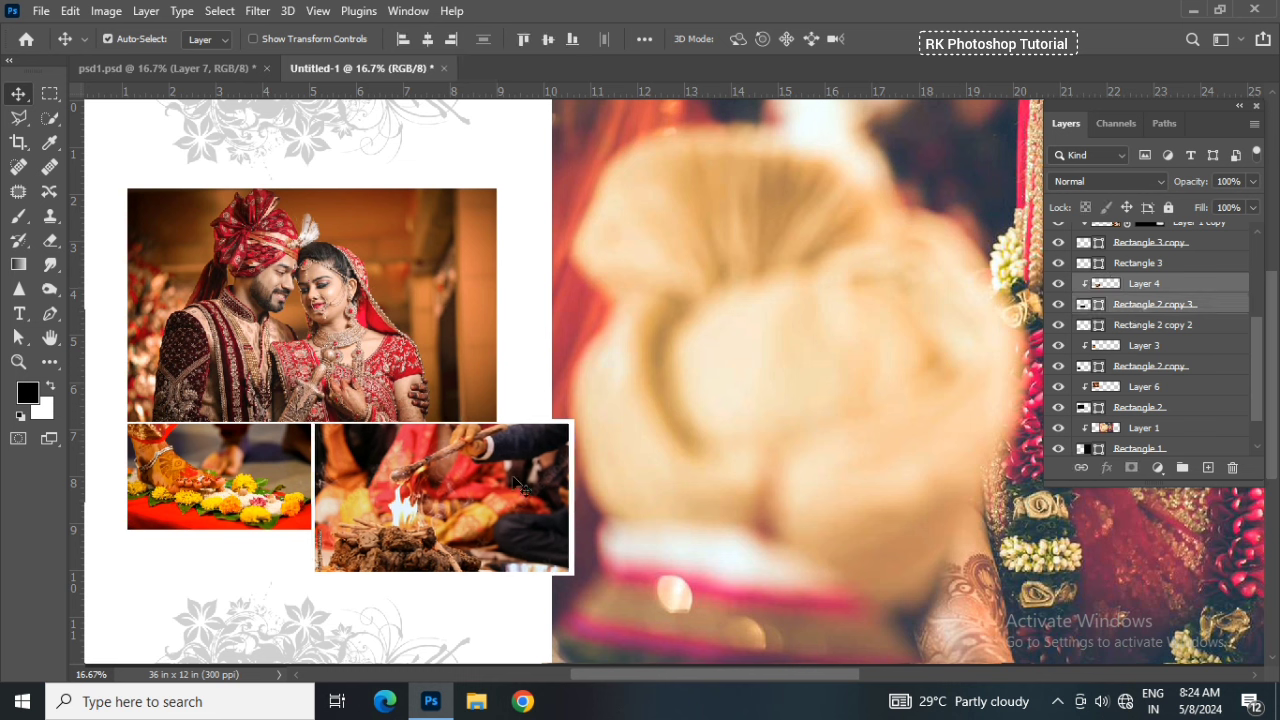
left_click(447, 410)
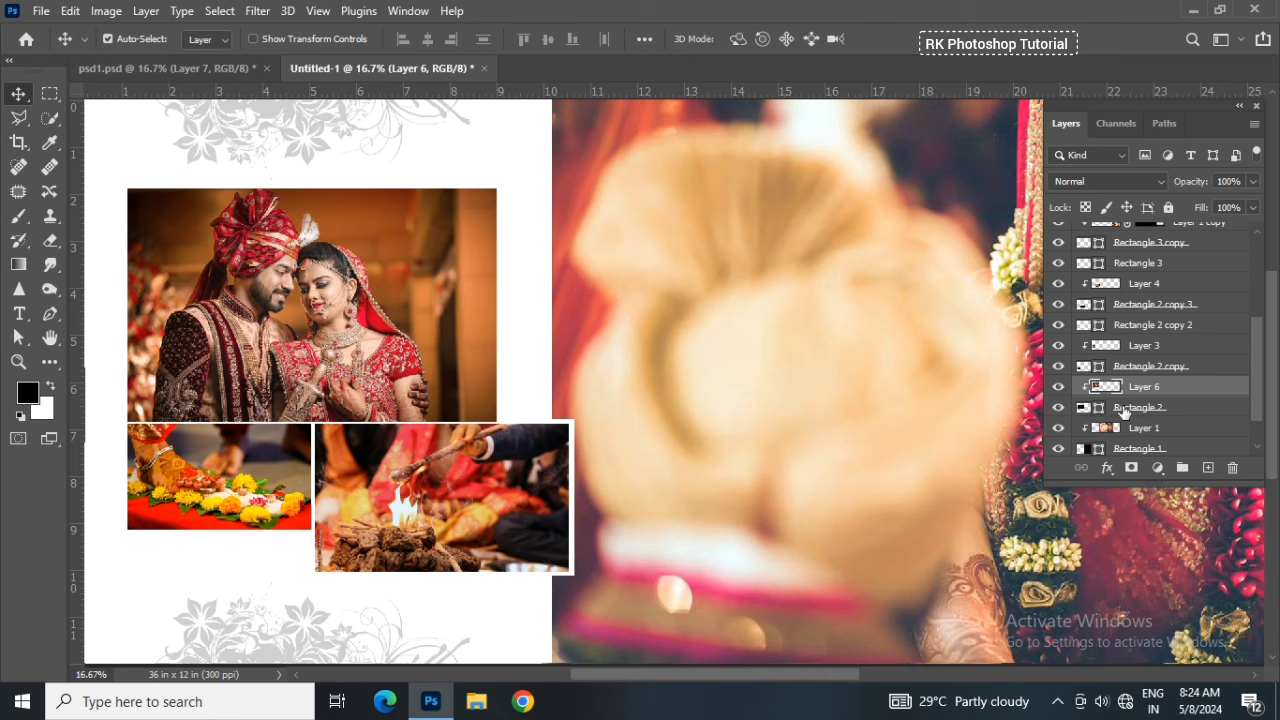
left_click(1124, 408, "shift")
key("shift+Up")
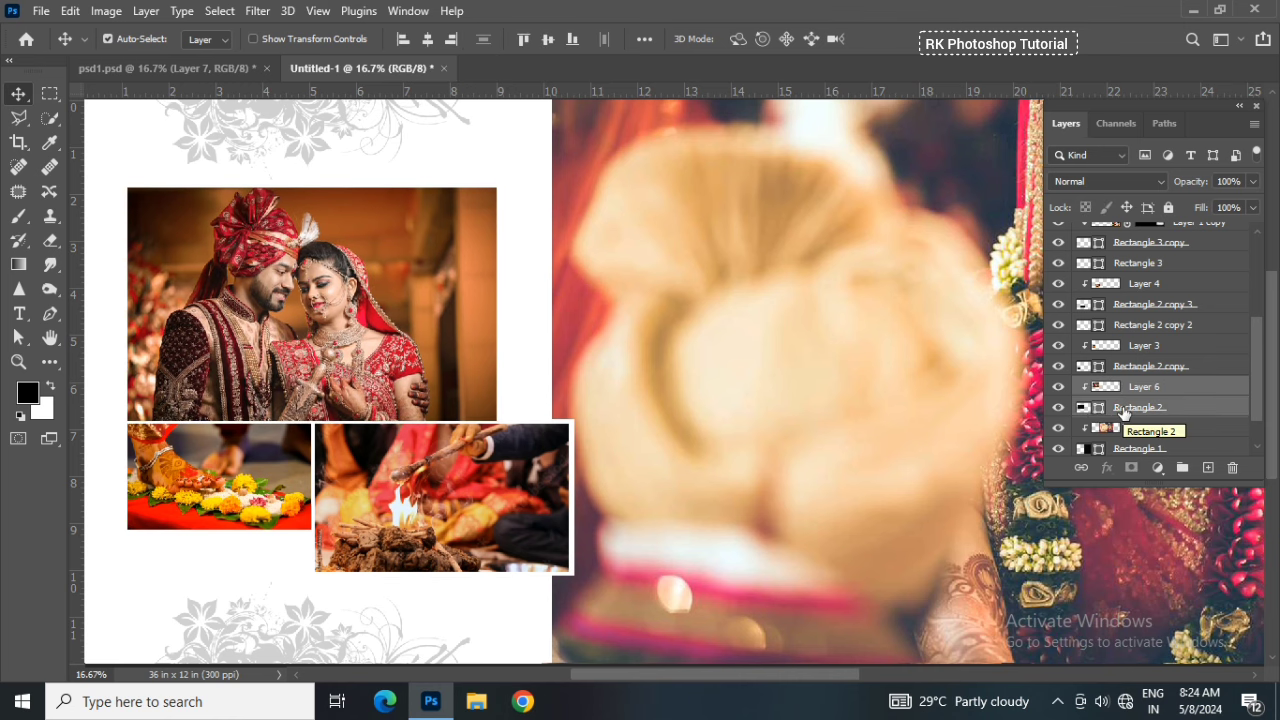
Select the flower offering photo together with its frame
key("ctrl+minus")
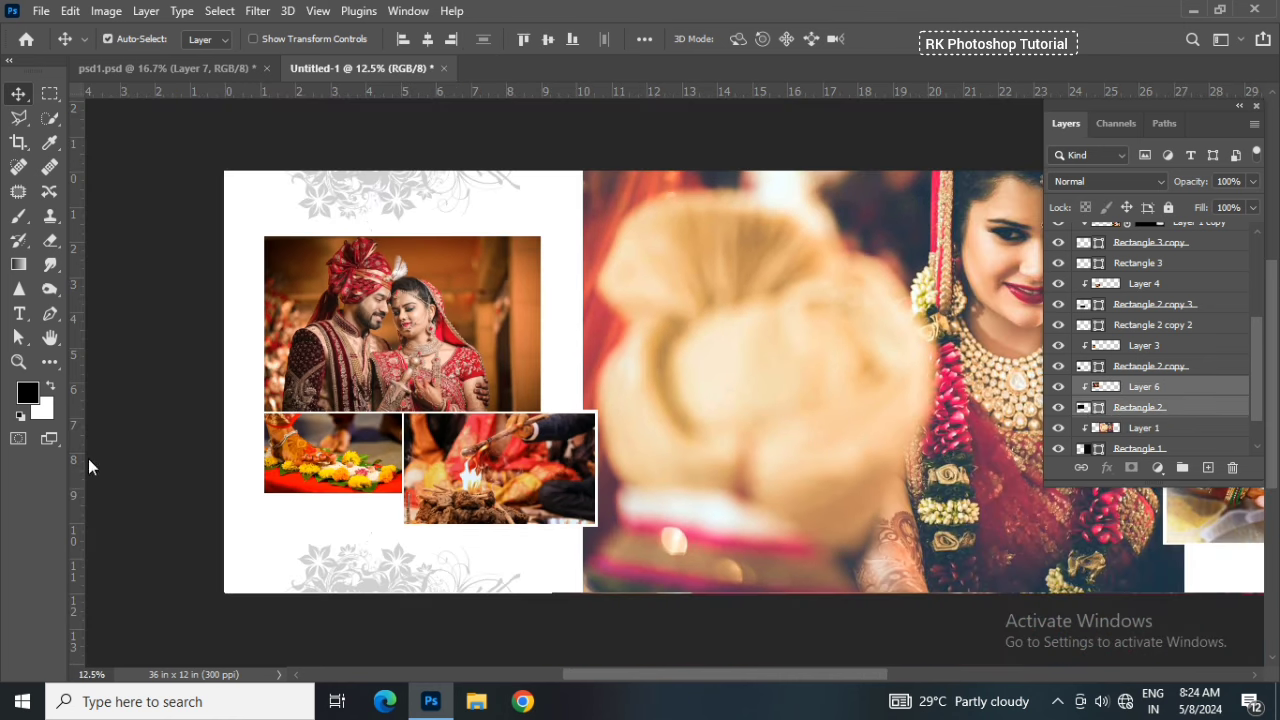
key("ctrl+plus")
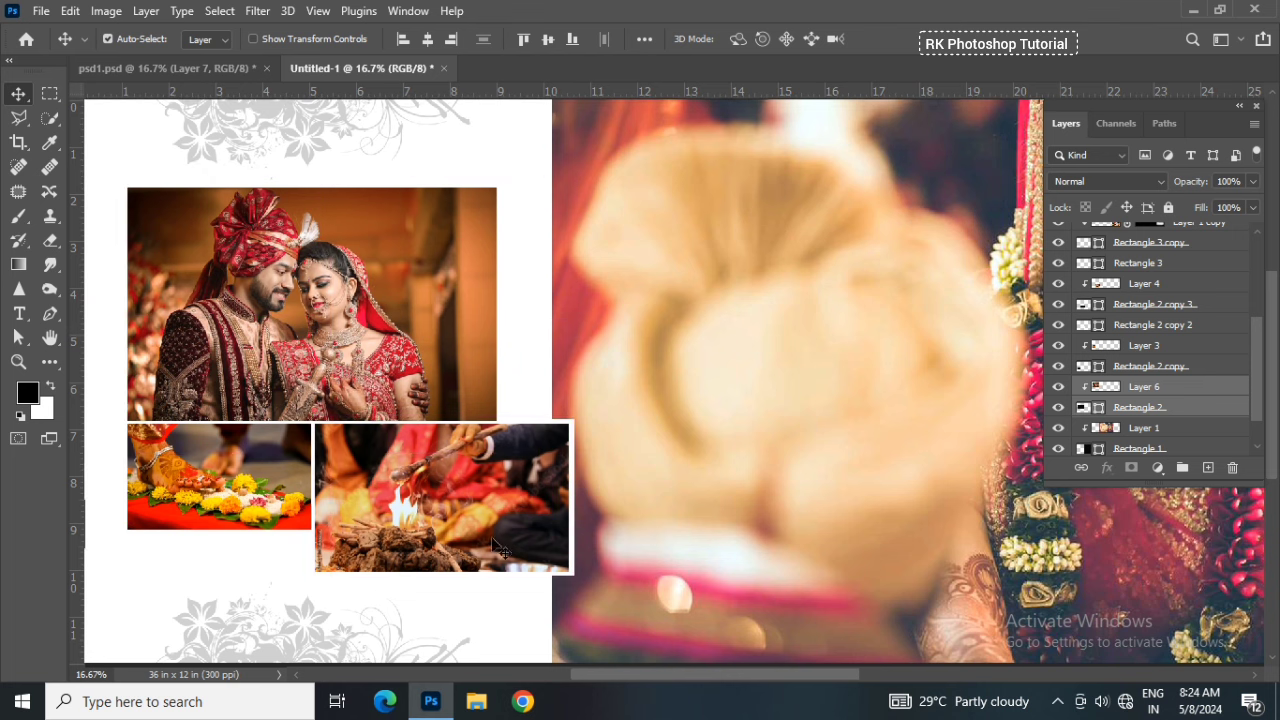
left_click(240, 482)
left_click(1174, 366, "ctrl")
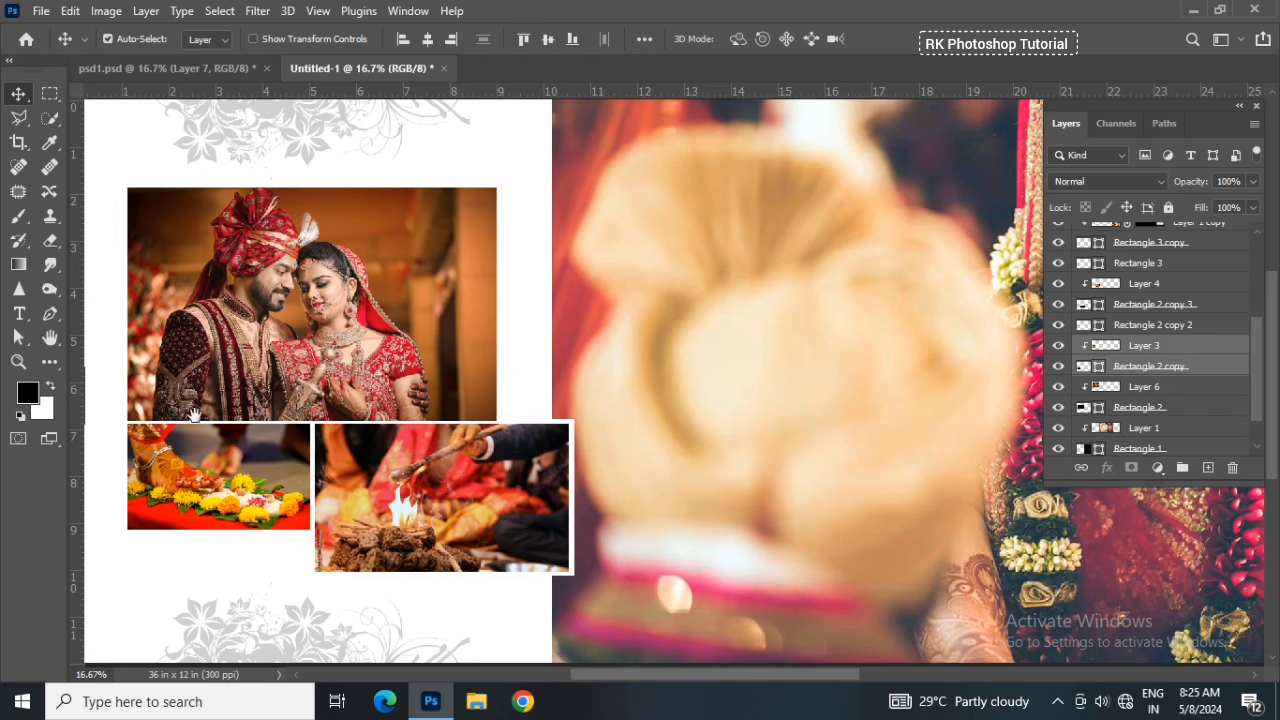
left_click_drag(338, 364, 358, 360)
Widen the couple photo's black frame, Rectangle 2, slightly to the left and review the spread
left_click(358, 360)
left_click(1140, 407)
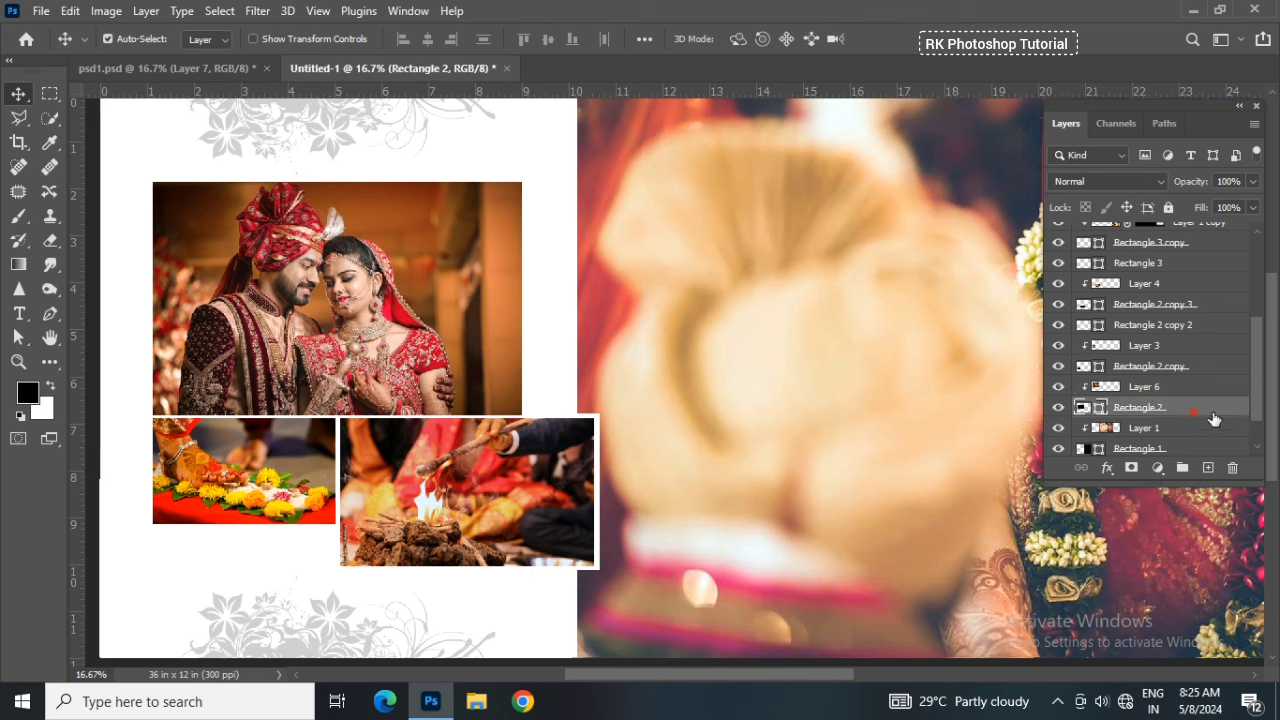
key("ctrl+t")
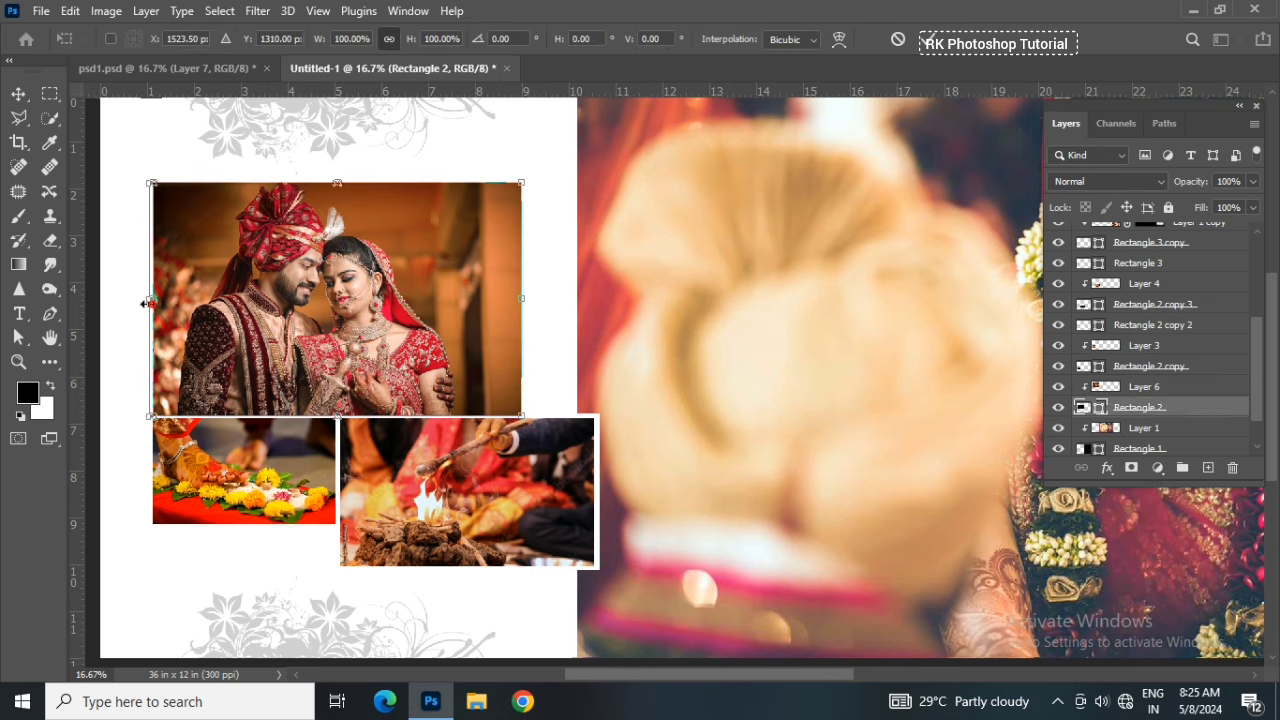
left_click_drag(150, 303, 148, 303)
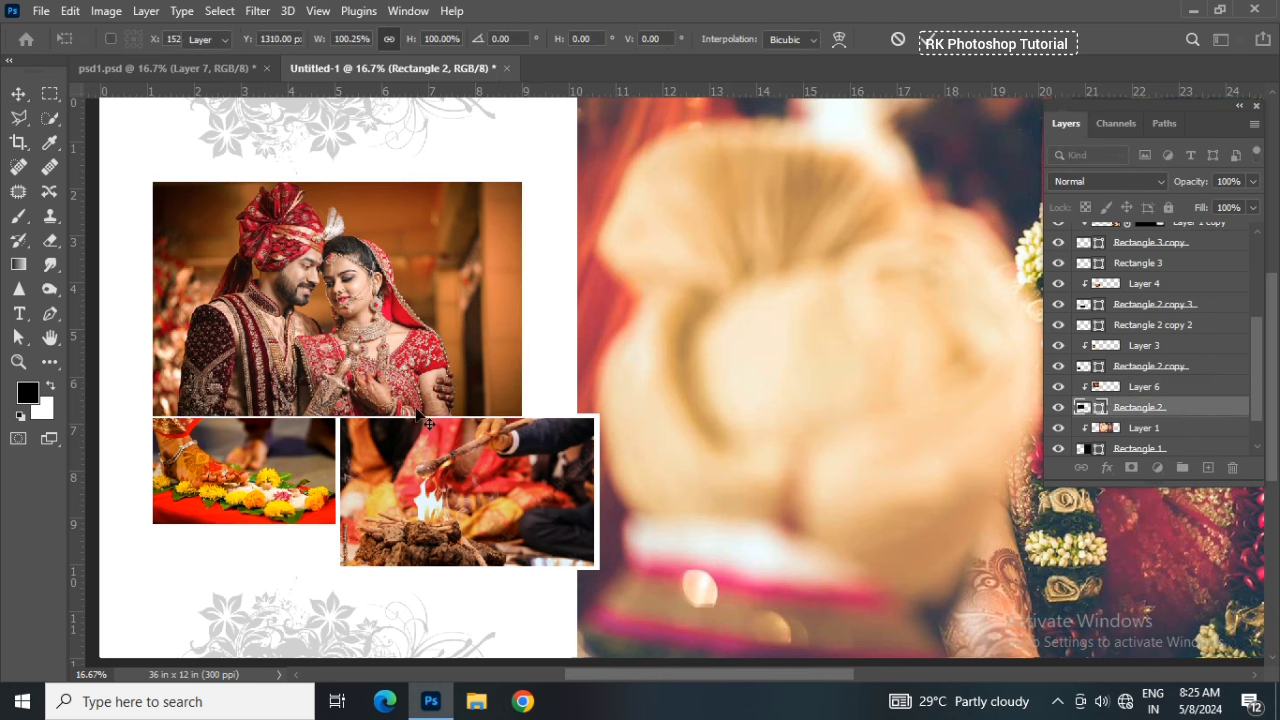
key("Return")
key("ctrl+minus")
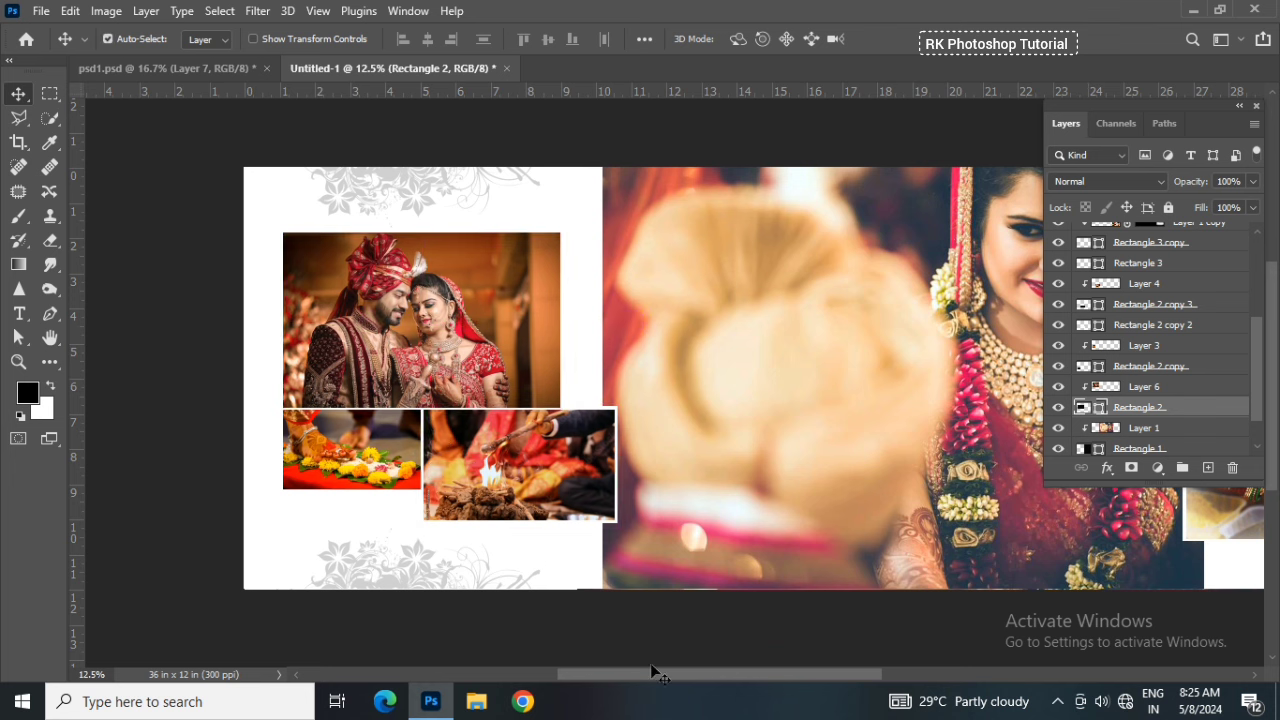
left_click_drag(676, 675, 682, 675)
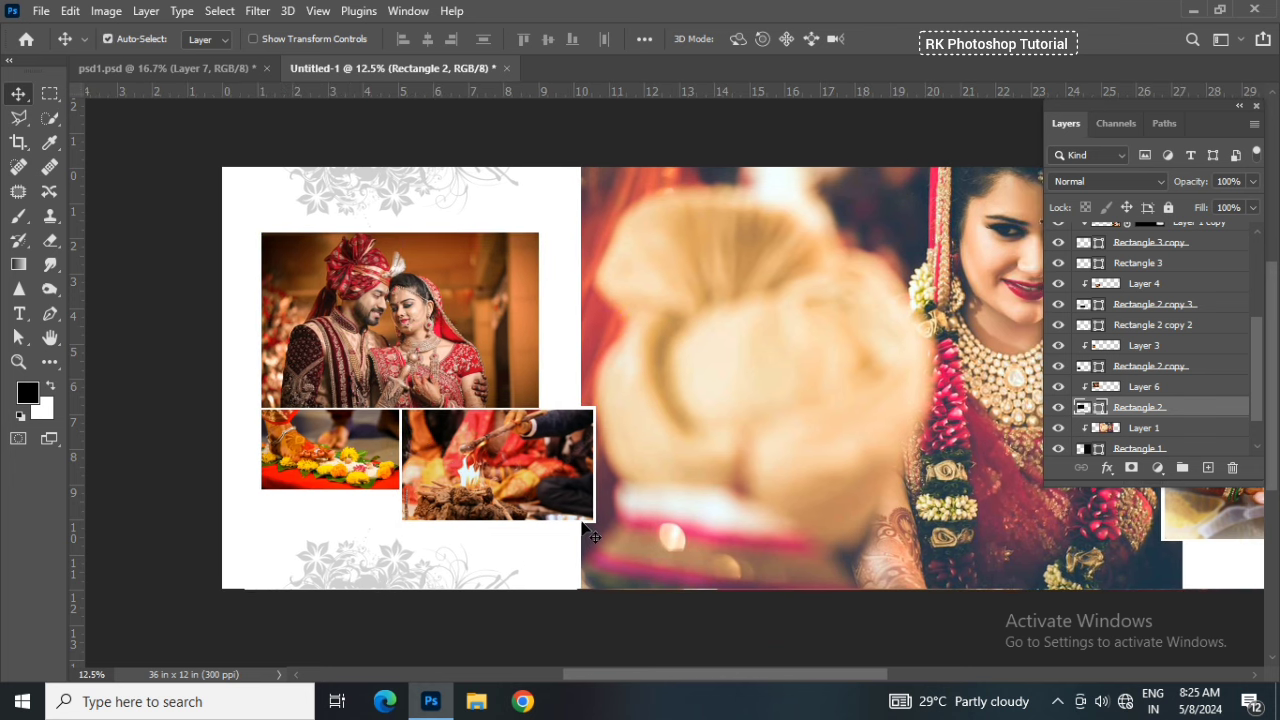
left_click(583, 522)
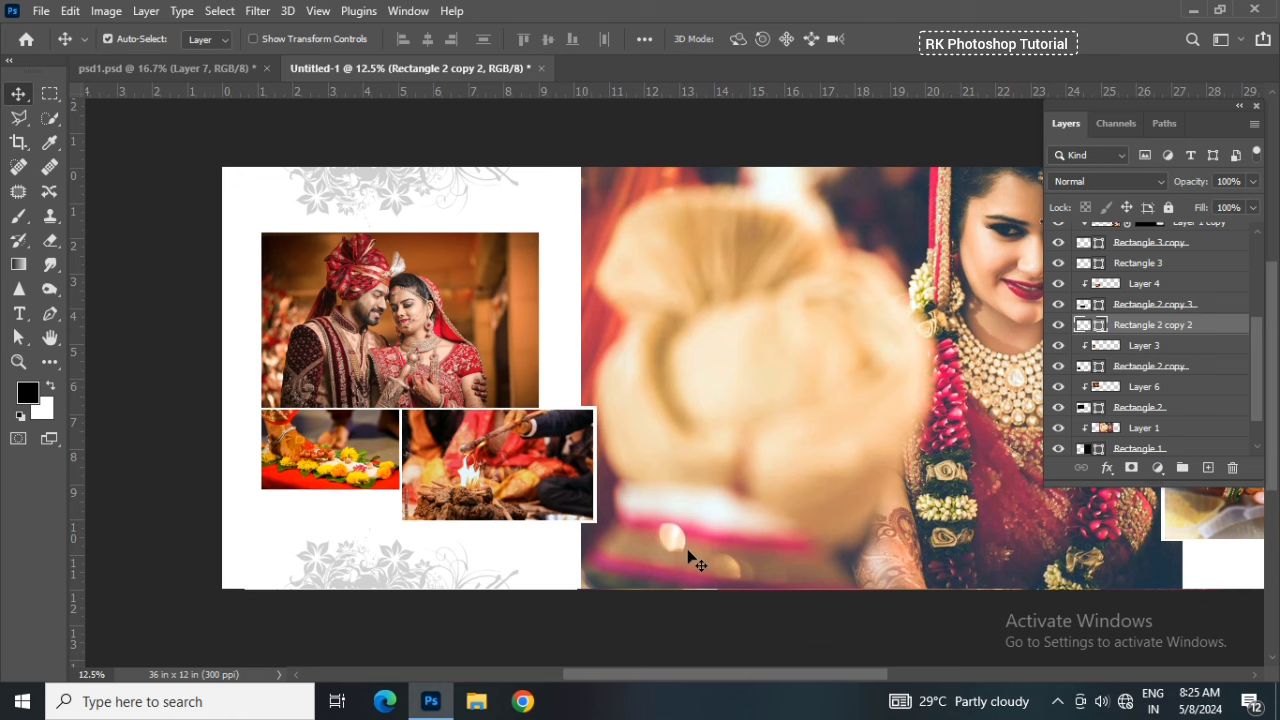
mouse_move(646, 674)
left_mouse_down()
mouse_move(775, 671)
mouse_move(726, 690)
left_mouse_up()
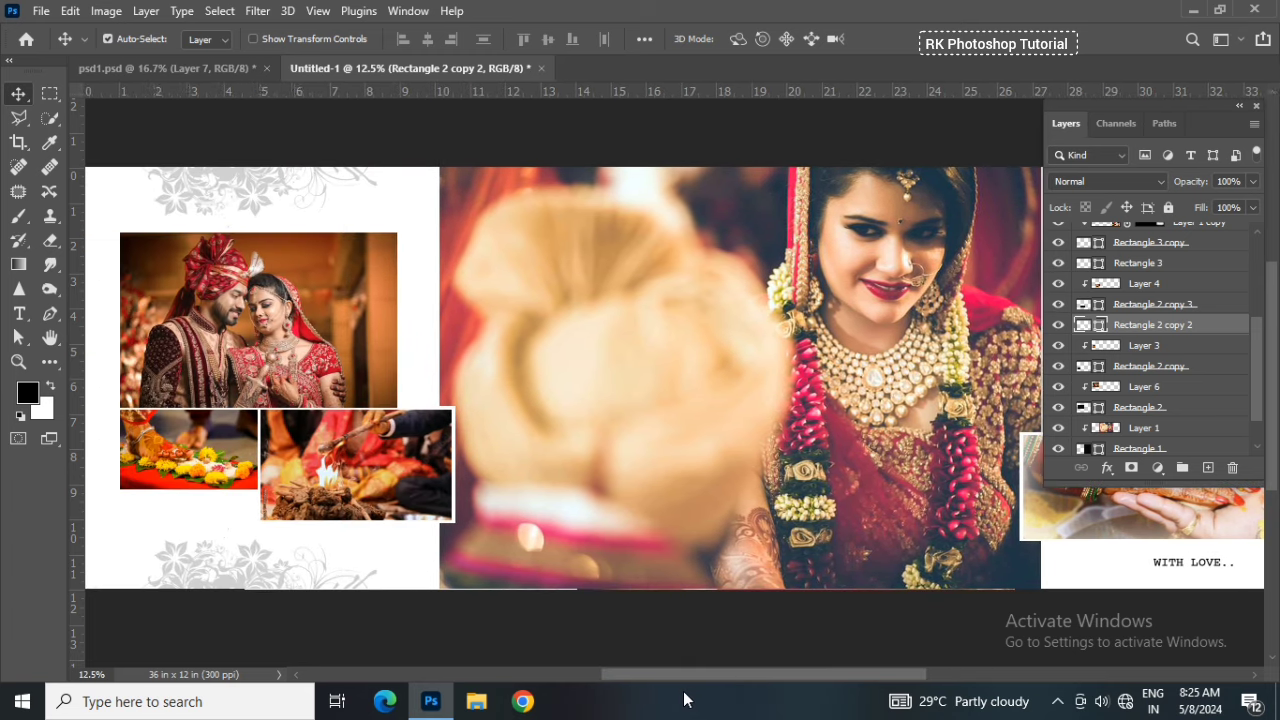
mouse_move(726, 690)
left_mouse_down()
mouse_move(619, 683)
mouse_move(718, 688)
left_mouse_up()
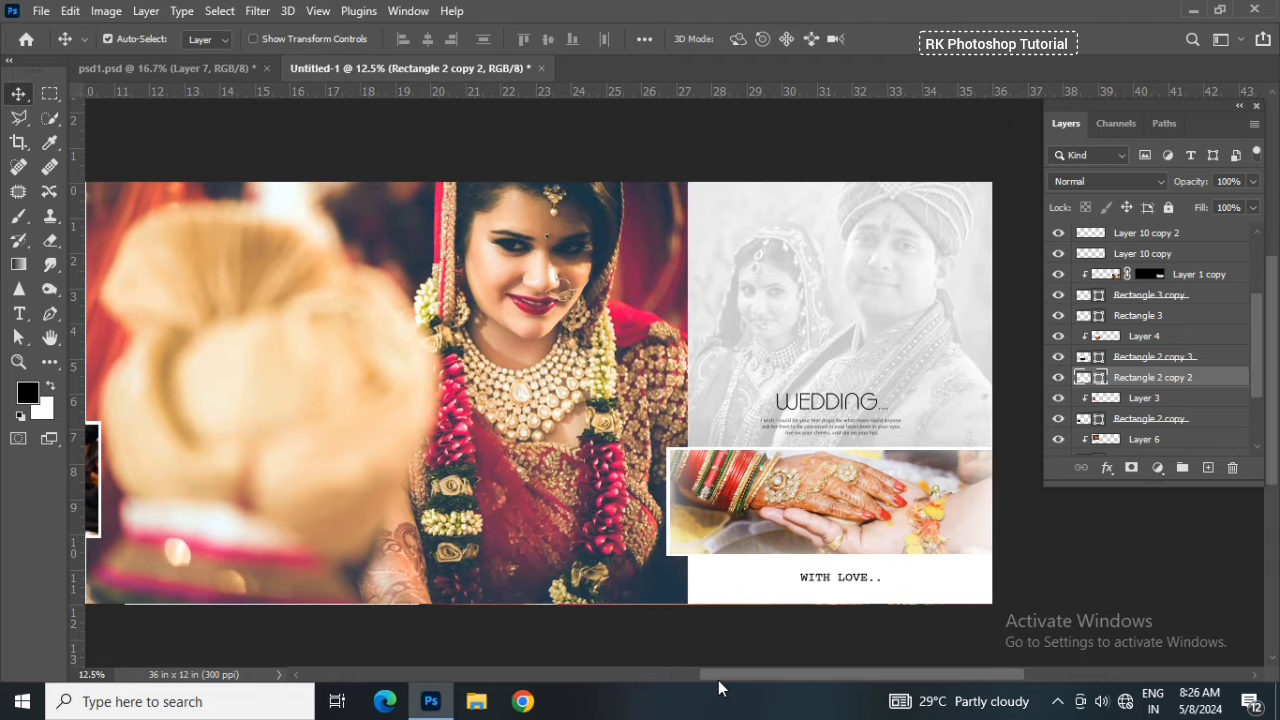
left_click_drag(718, 680, 620, 701)
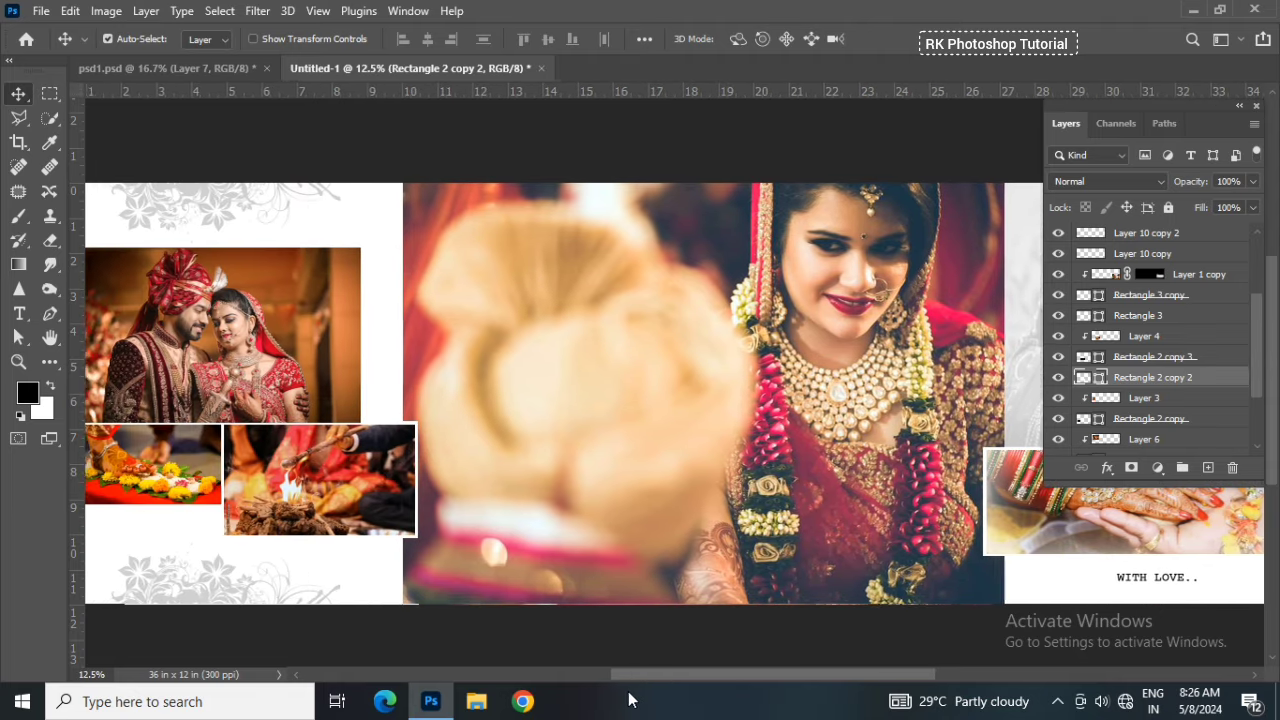
key("ctrl+minus")
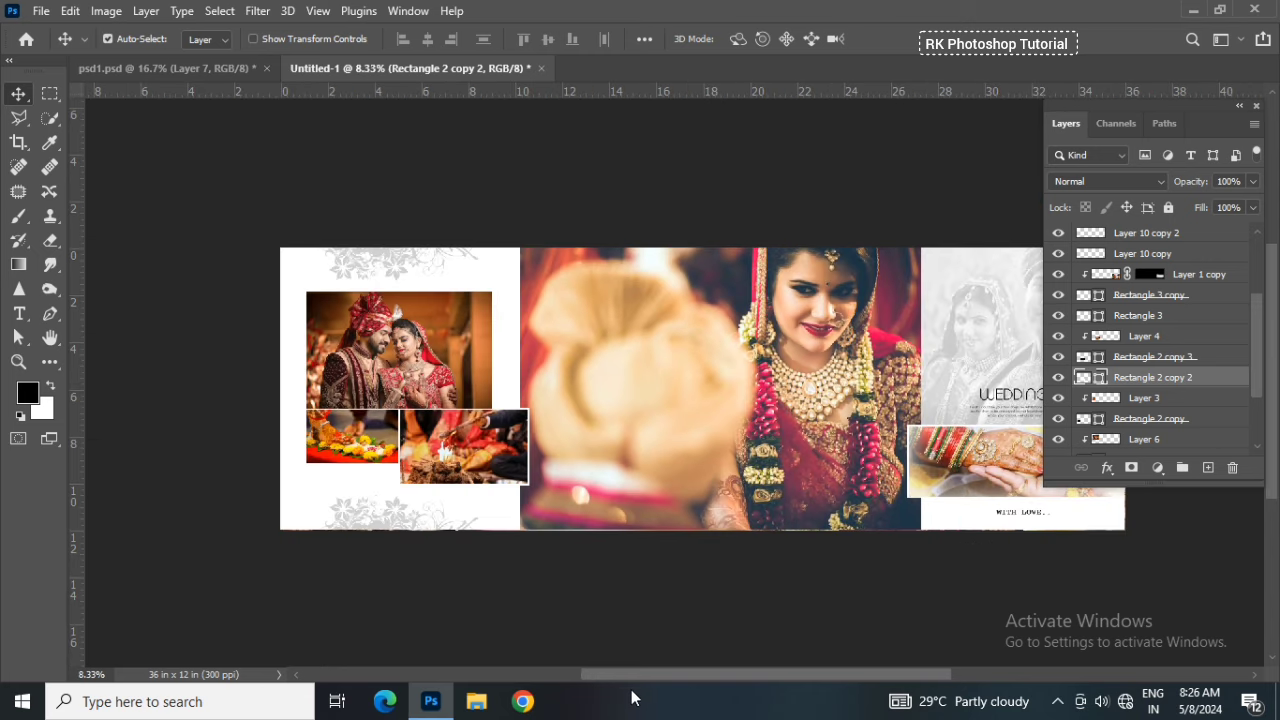
left_click_drag(633, 684, 680, 677)
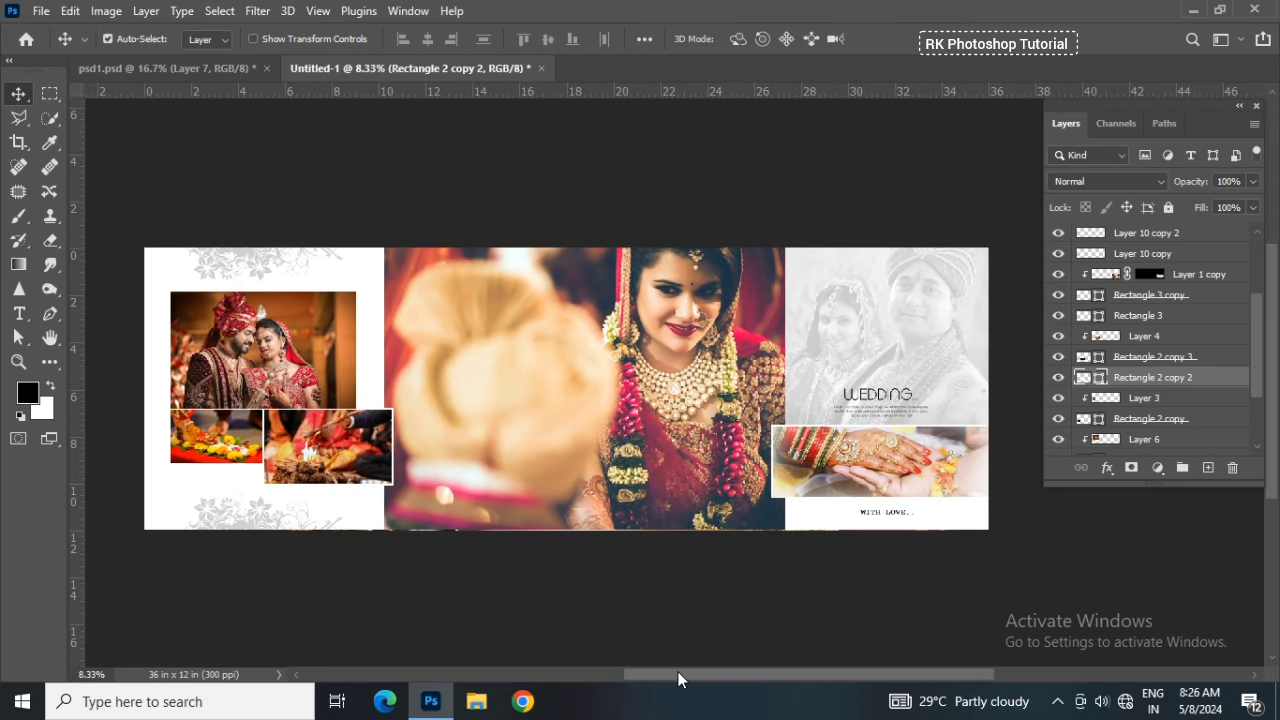
scroll(600, 435, "down", 1)
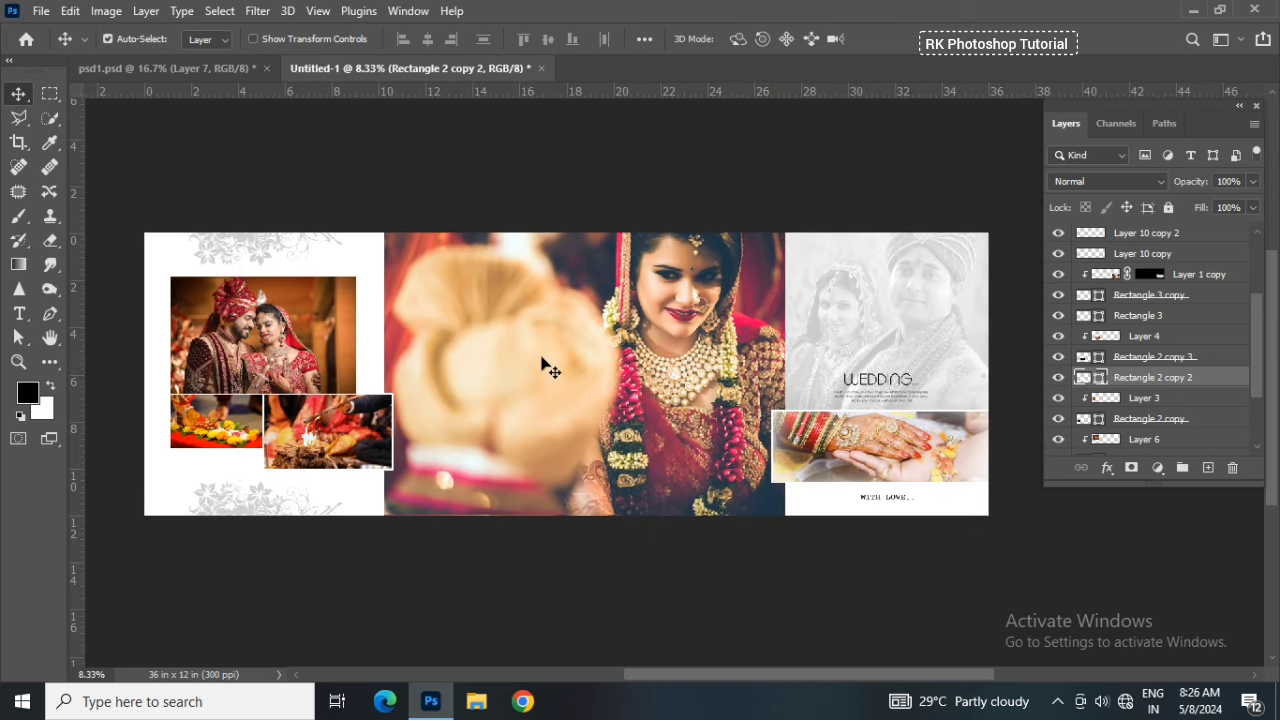